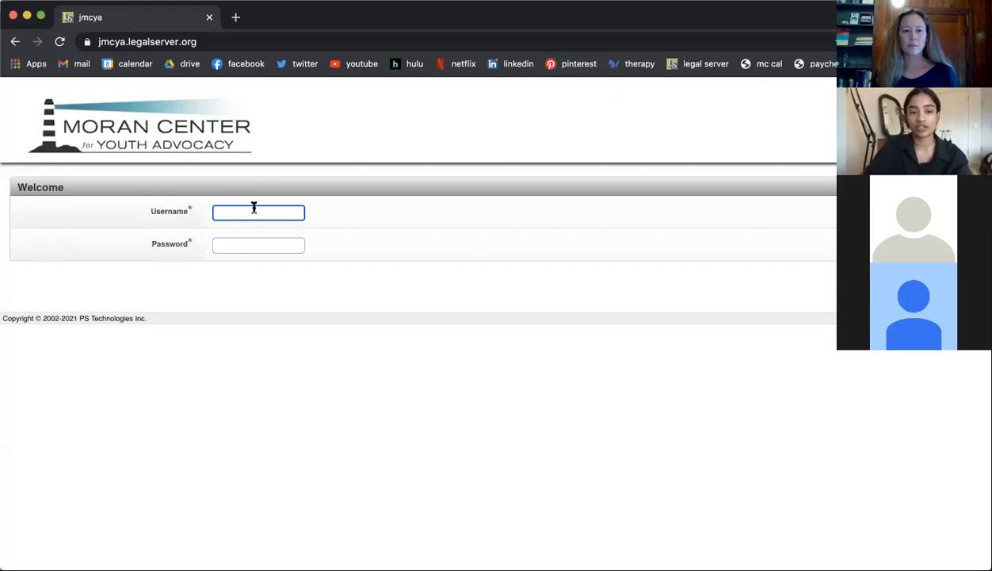
Step: Log in with the username PBTest and the account password
{"action": "type", "text": "PBTest"}
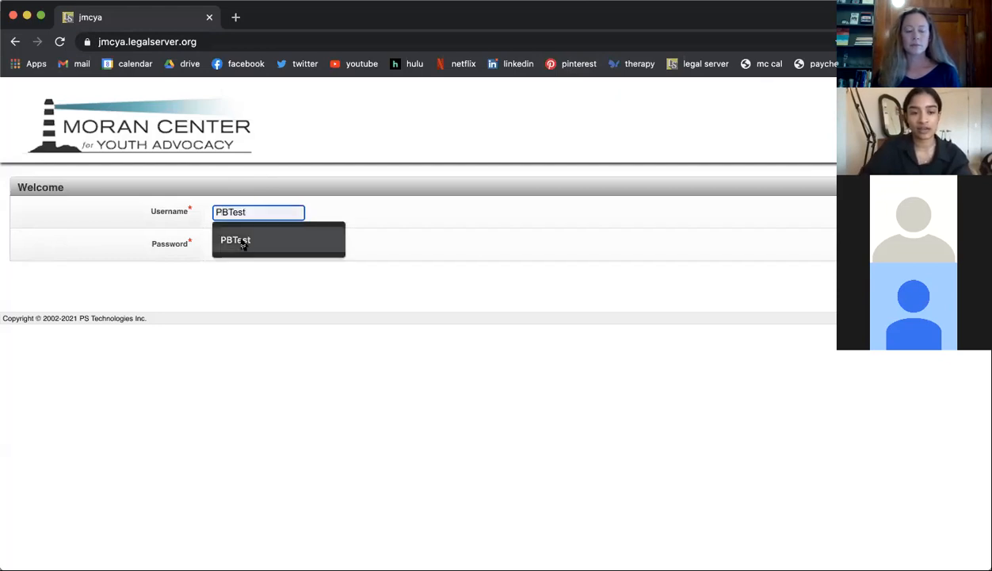
{"action": "left_click", "coordinate": [233, 237]}
{"action": "left_click", "coordinate": [233, 239]}
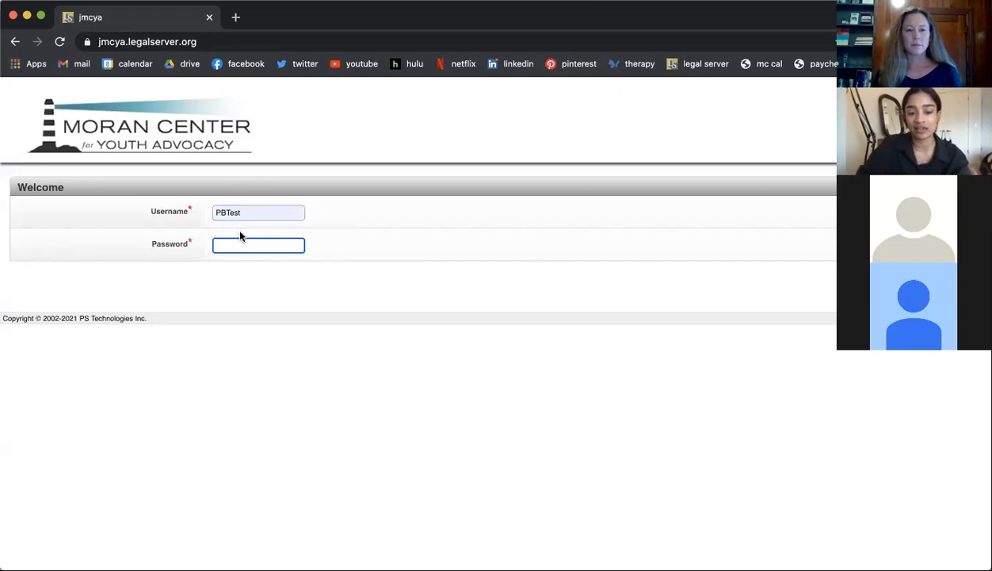
{"action": "type", "text": "•••"}
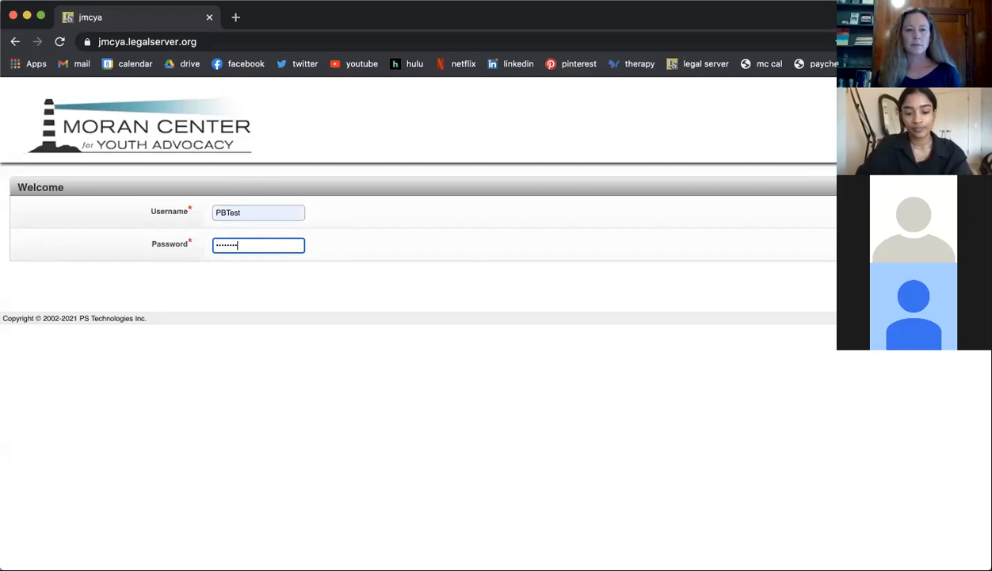
{"action": "type", "text": "•••"}
{"action": "key", "text": "Return"}
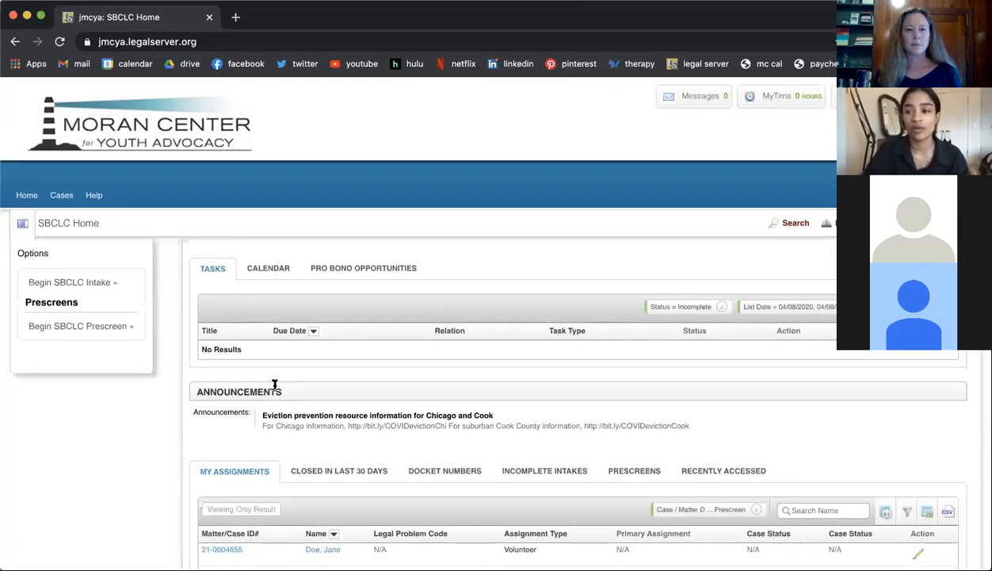
Step: View the client profile of the only case under My Assignments, and return to the home page
{"action": "scroll", "coordinate": [274, 384], "scroll_direction": "down", "scroll_amount": 3}
{"action": "scroll", "coordinate": [274, 384], "scroll_direction": "down", "scroll_amount": 2}
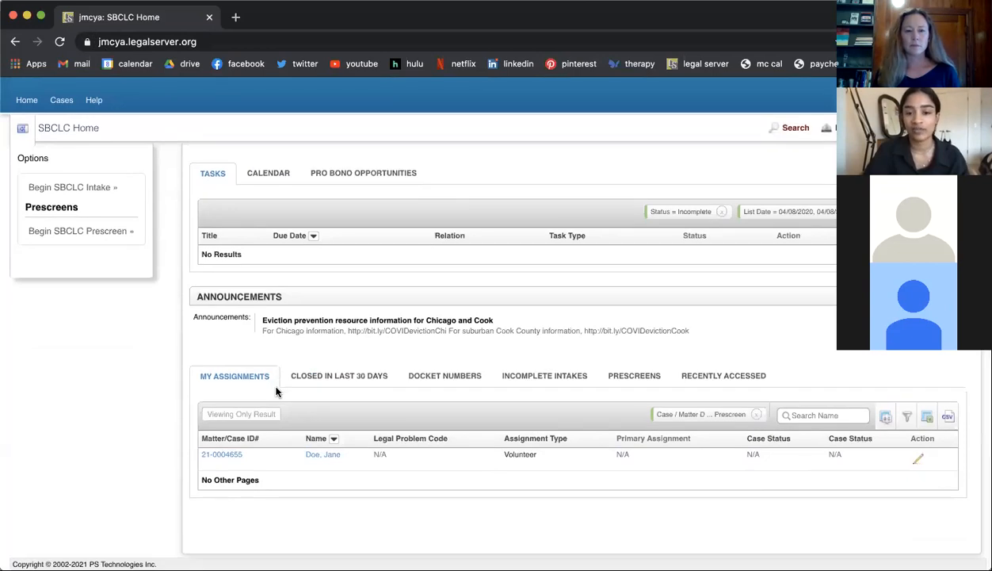
{"action": "scroll", "coordinate": [244, 324], "scroll_direction": "up", "scroll_amount": 1}
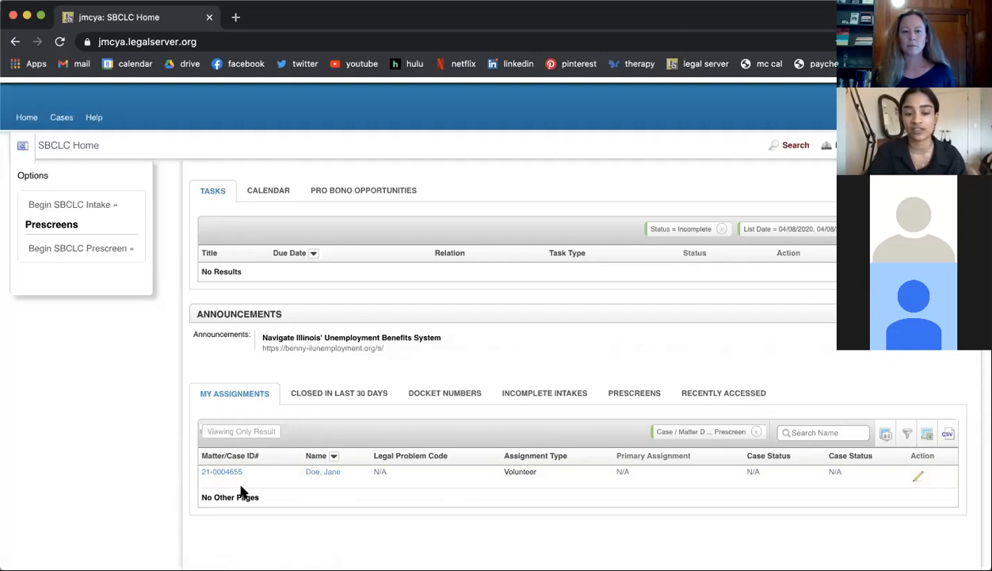
{"action": "left_click", "coordinate": [313, 479]}
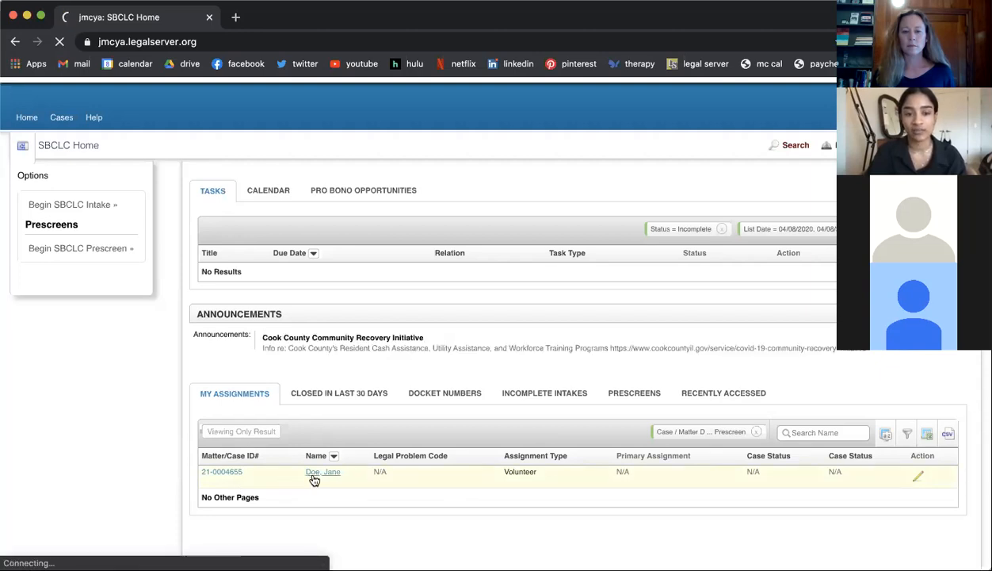
{"action": "scroll", "coordinate": [333, 428], "scroll_direction": "down", "scroll_amount": 5}
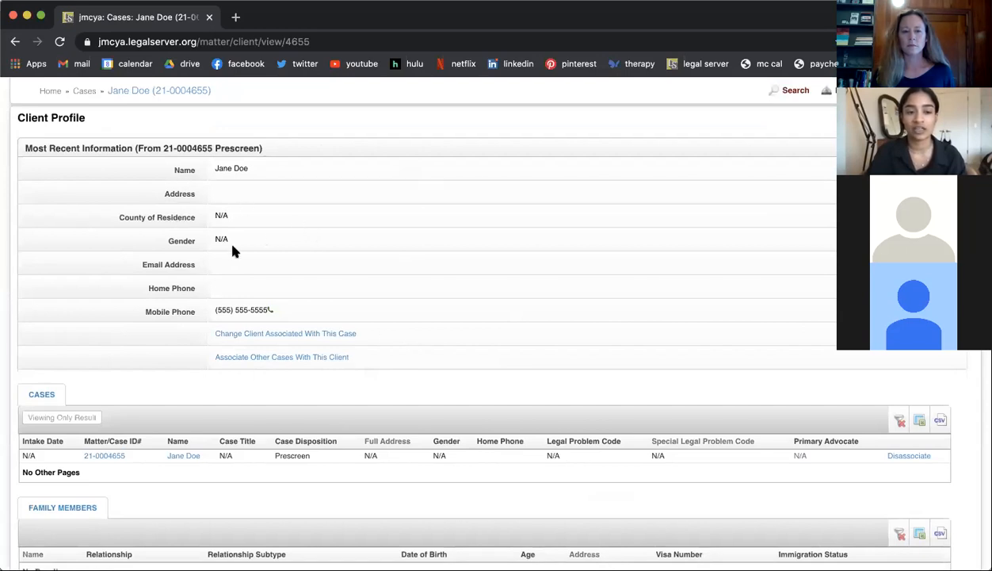
{"action": "scroll", "coordinate": [183, 358], "scroll_direction": "up", "scroll_amount": 3}
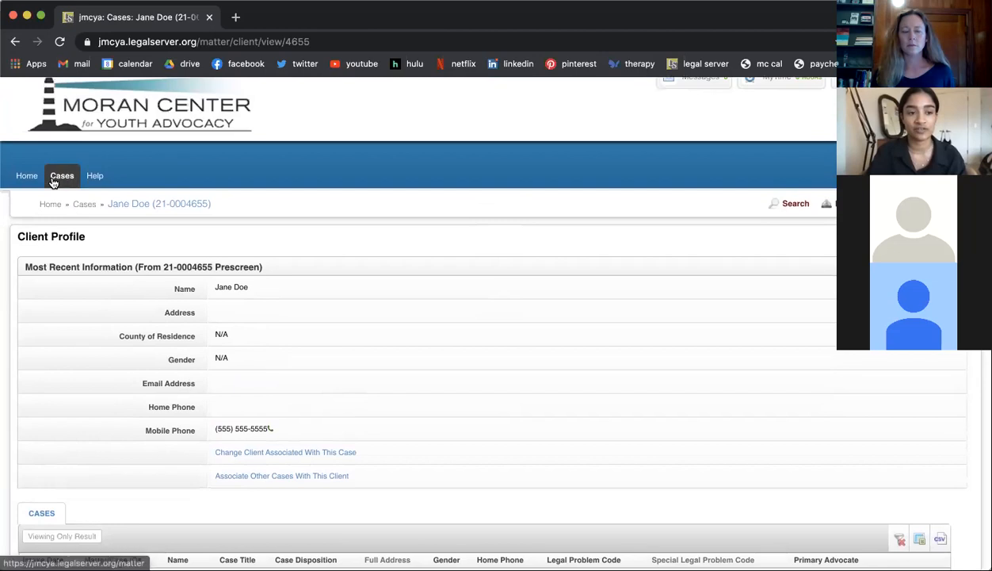
{"action": "left_click", "coordinate": [27, 181]}
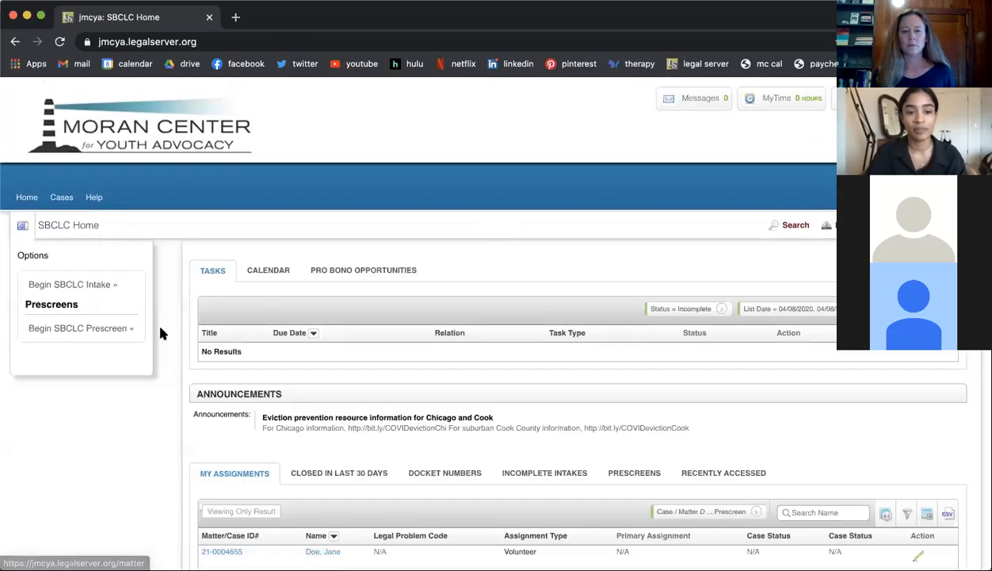
Step: Open the assigned case's prescreen summary from its case ID and review its sections through to the prescreen status
{"action": "scroll", "coordinate": [159, 332], "scroll_direction": "down", "scroll_amount": 2}
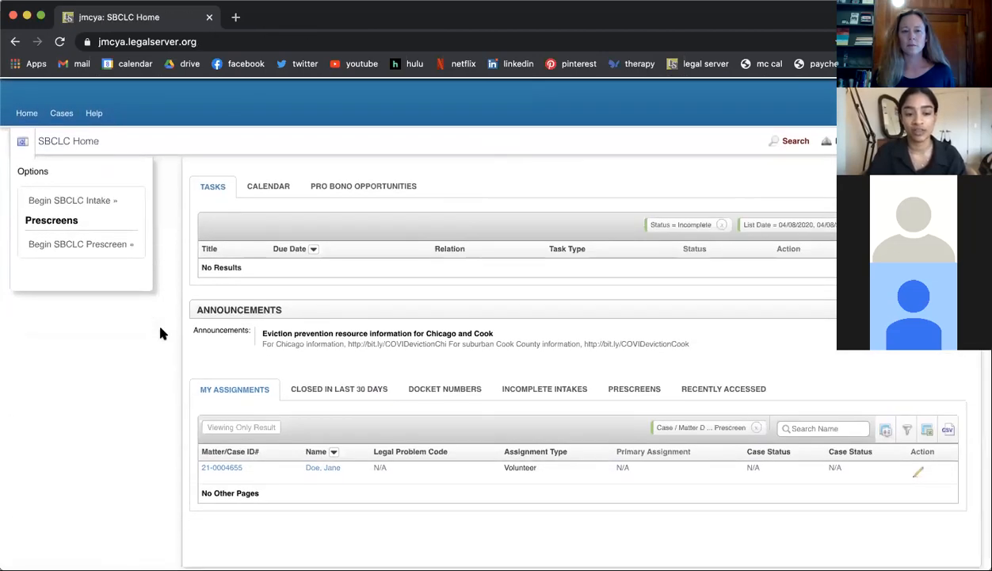
{"action": "left_click", "coordinate": [225, 469]}
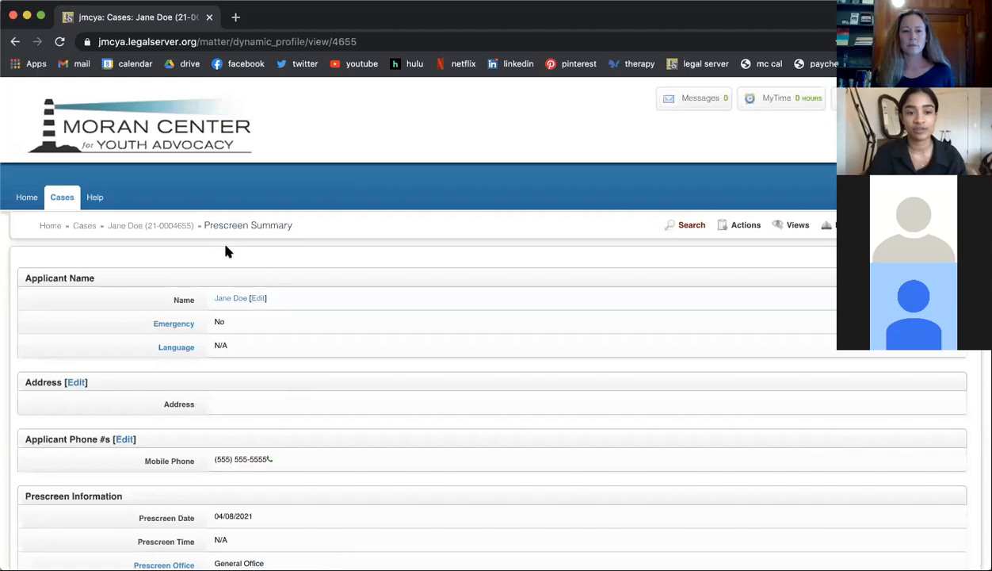
{"action": "scroll", "coordinate": [321, 253], "scroll_direction": "down", "scroll_amount": 3}
{"action": "scroll", "coordinate": [321, 253], "scroll_direction": "down", "scroll_amount": 1}
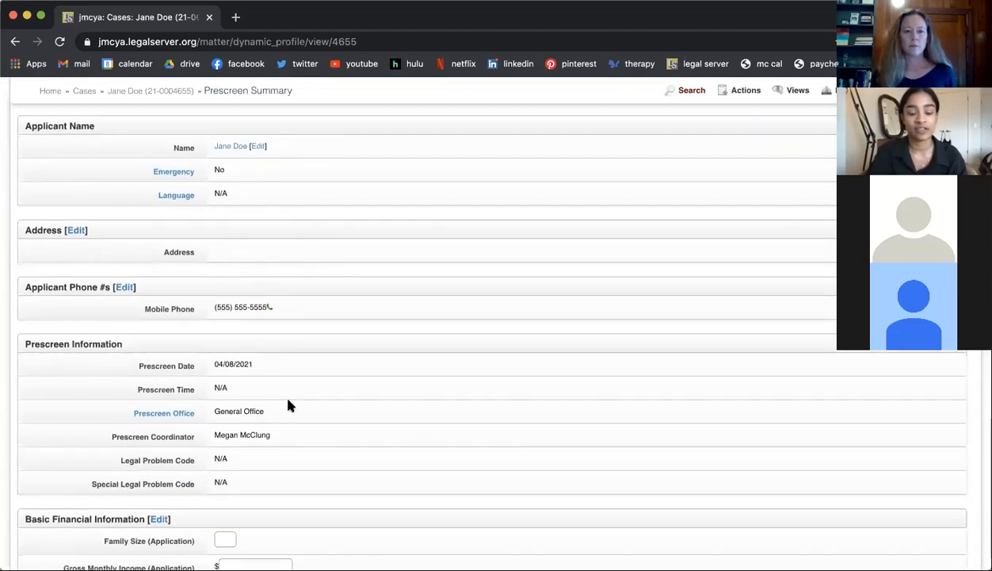
{"action": "scroll", "coordinate": [289, 405], "scroll_direction": "down", "scroll_amount": 4}
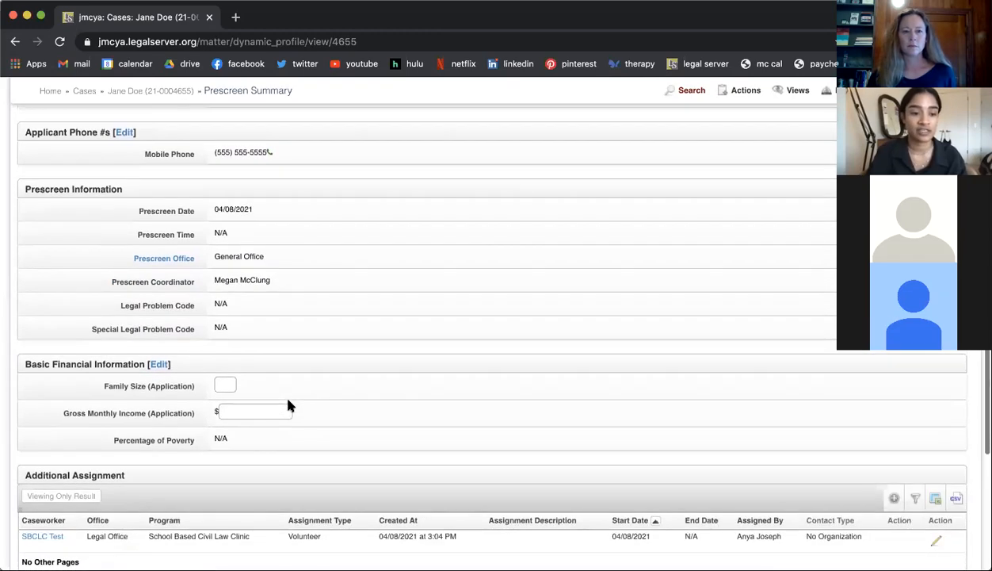
{"action": "scroll", "coordinate": [289, 405], "scroll_direction": "down", "scroll_amount": 4}
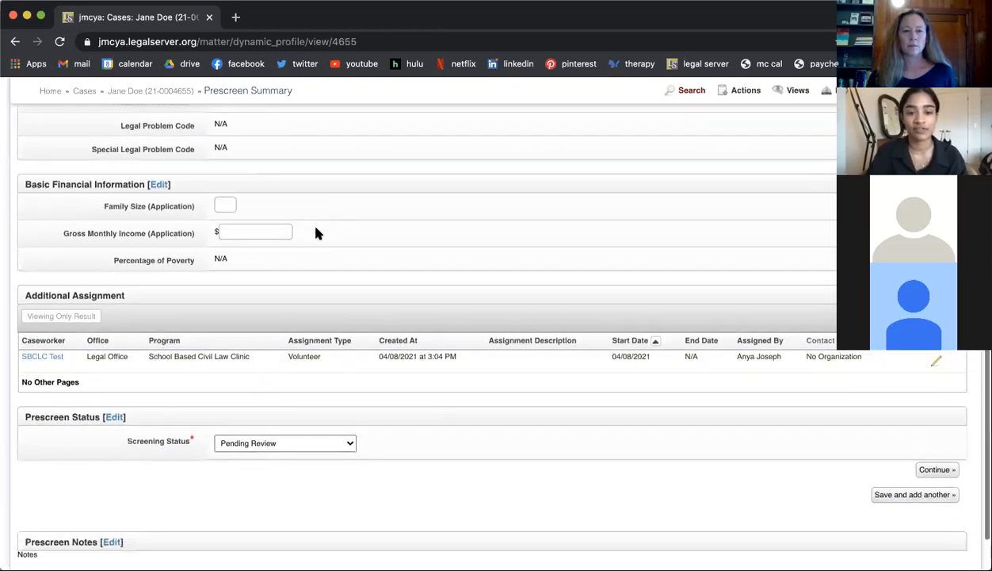
{"action": "scroll", "coordinate": [315, 233], "scroll_direction": "down", "scroll_amount": 2}
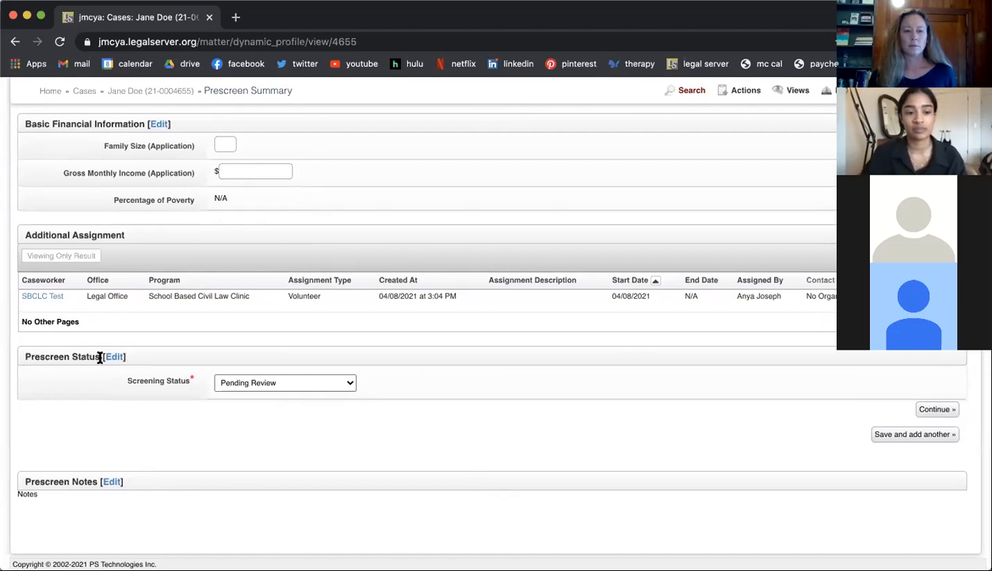
Step: Set the screening status to Begin SBCLC Intake and continue to the intake form
{"action": "left_click", "coordinate": [264, 387]}
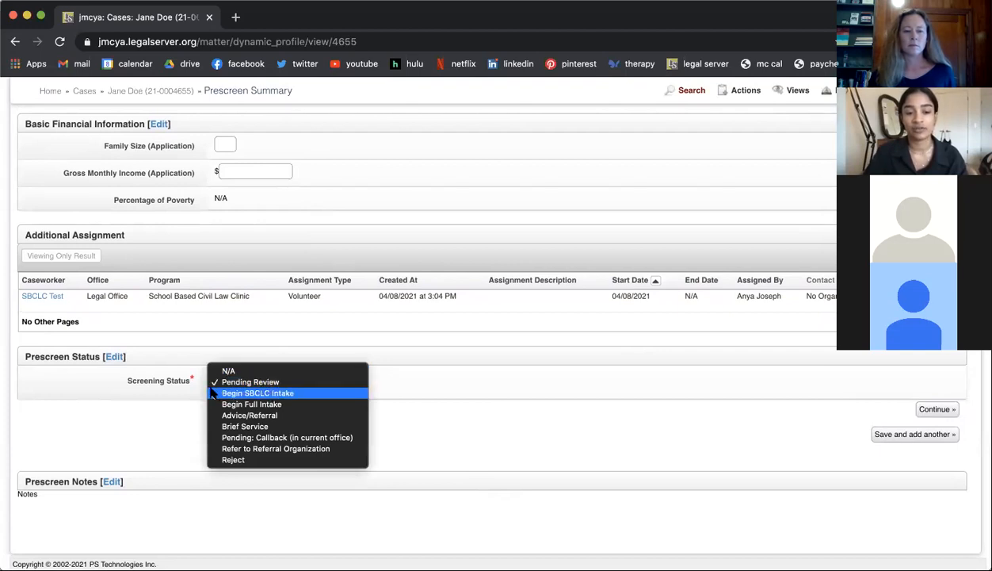
{"action": "left_click", "coordinate": [286, 394]}
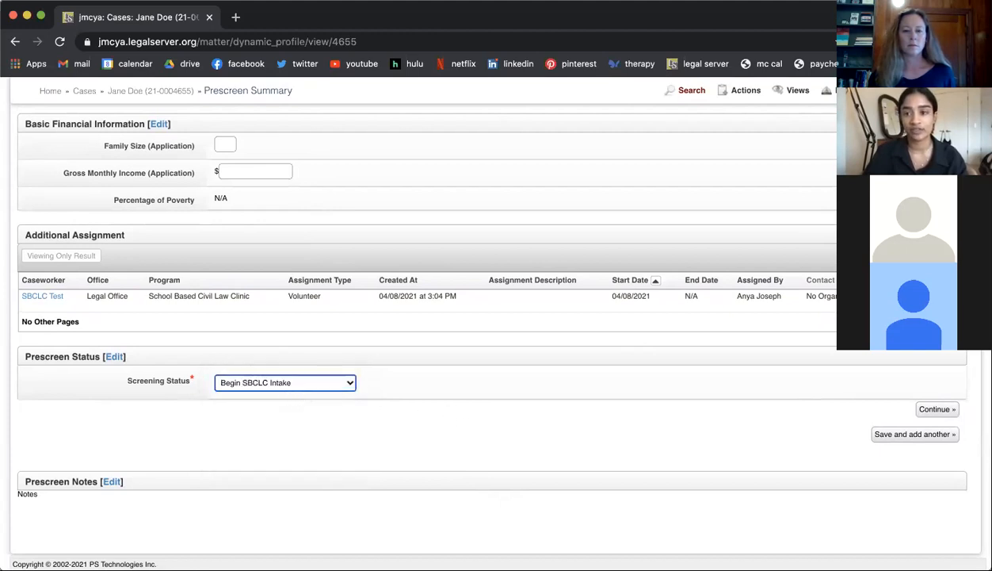
{"action": "left_click", "coordinate": [931, 412]}
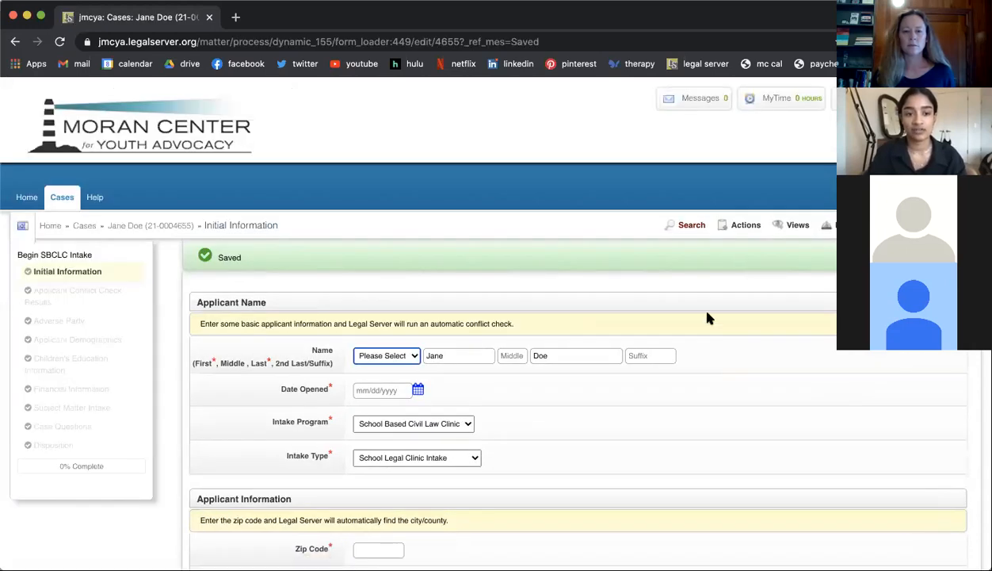
Step: Set the intake's Date Opened to 04/08/2021 using the calendar
{"action": "scroll", "coordinate": [707, 317], "scroll_direction": "down", "scroll_amount": 2}
{"action": "scroll", "coordinate": [708, 318], "scroll_direction": "down", "scroll_amount": 1}
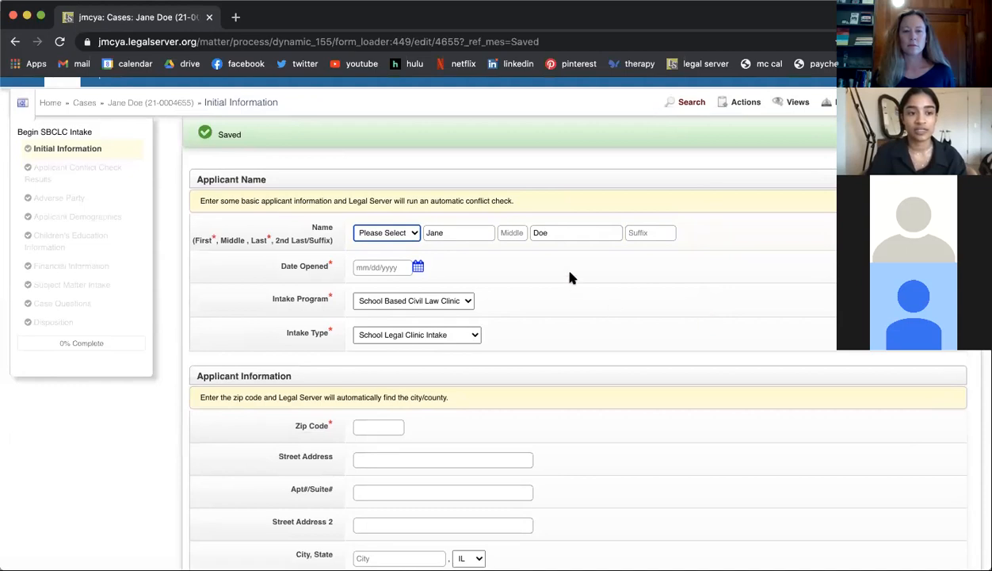
{"action": "scroll", "coordinate": [571, 277], "scroll_direction": "down", "scroll_amount": 1}
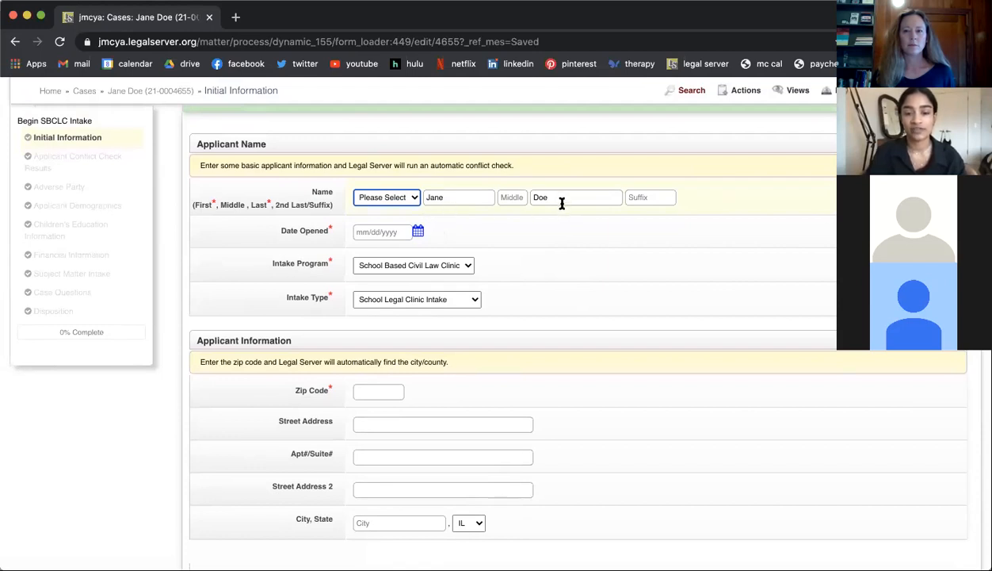
{"action": "left_click", "coordinate": [418, 230]}
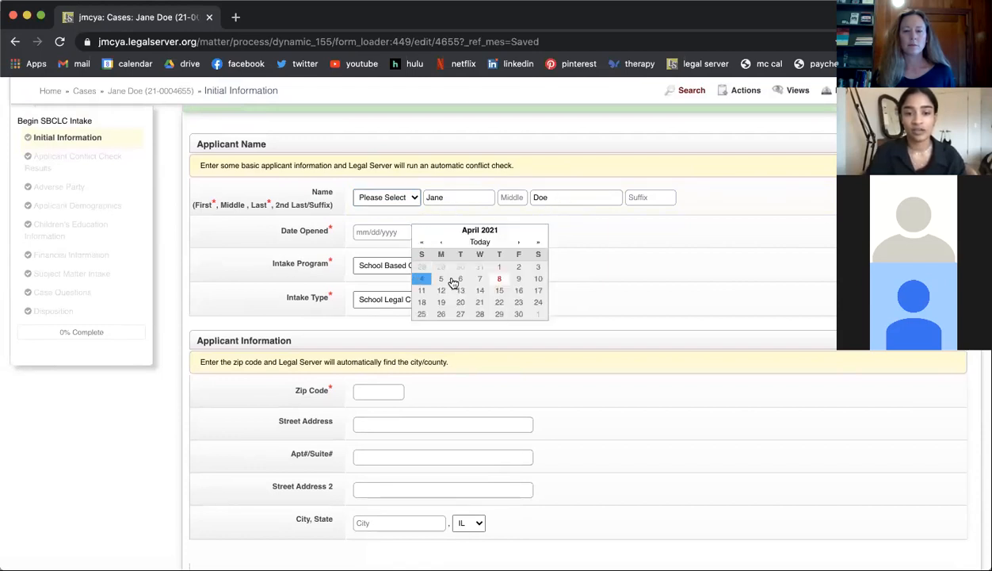
{"action": "left_click", "coordinate": [394, 250]}
{"action": "left_click", "coordinate": [418, 231]}
{"action": "left_click", "coordinate": [501, 277]}
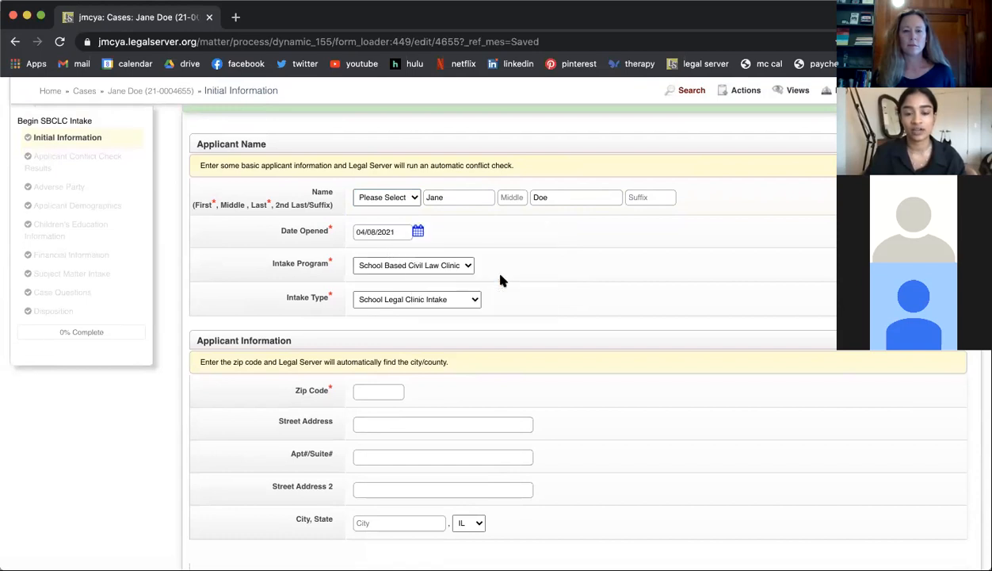
Step: Enter the applicant's zip code in the Applicant Information section so the city is filled in automatically
{"action": "scroll", "coordinate": [486, 300], "scroll_direction": "down", "scroll_amount": 2}
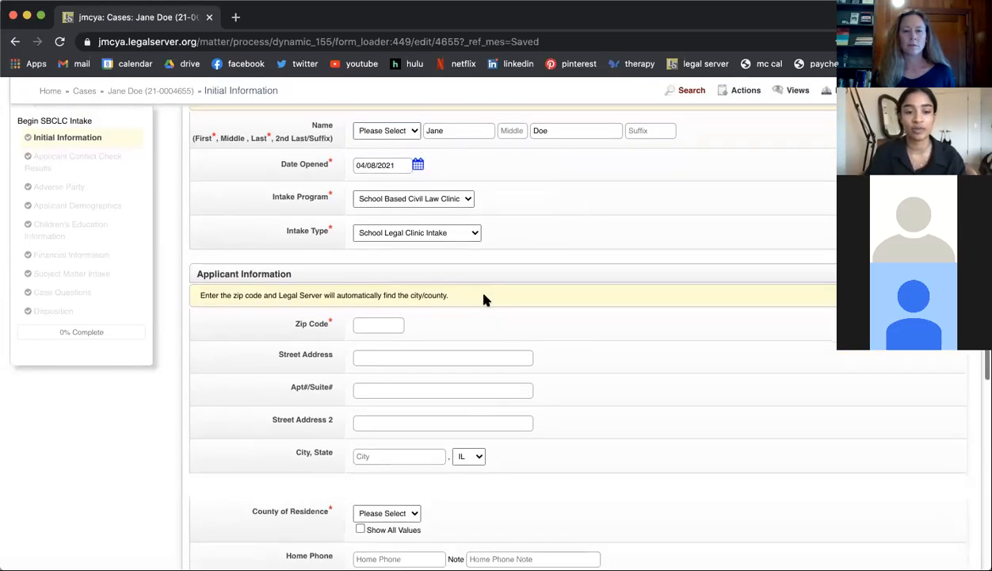
{"action": "scroll", "coordinate": [486, 299], "scroll_direction": "down", "scroll_amount": 2}
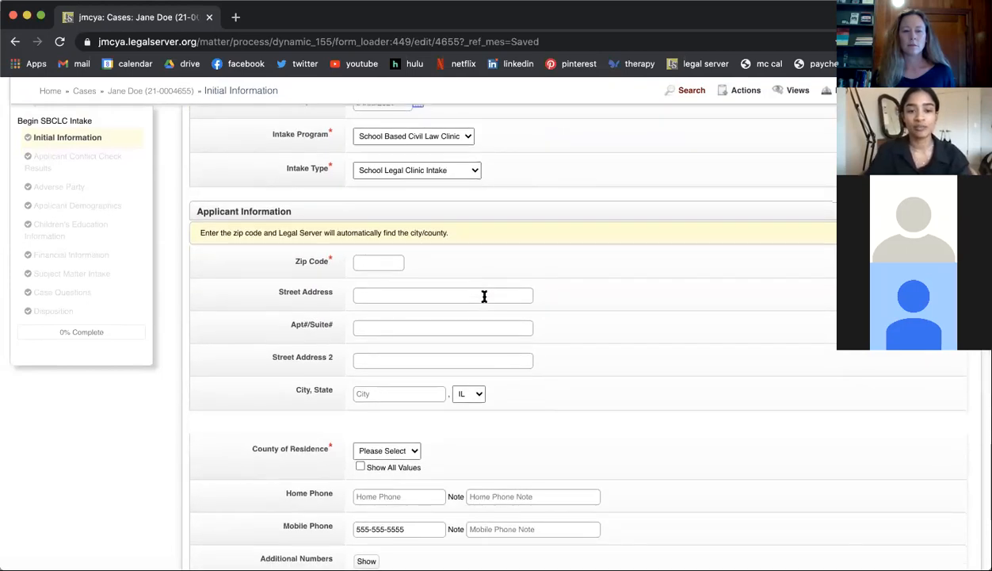
{"action": "scroll", "coordinate": [367, 440], "scroll_direction": "down", "scroll_amount": 2}
{"action": "scroll", "coordinate": [367, 440], "scroll_direction": "up", "scroll_amount": 3}
{"action": "scroll", "coordinate": [367, 440], "scroll_direction": "up", "scroll_amount": 1}
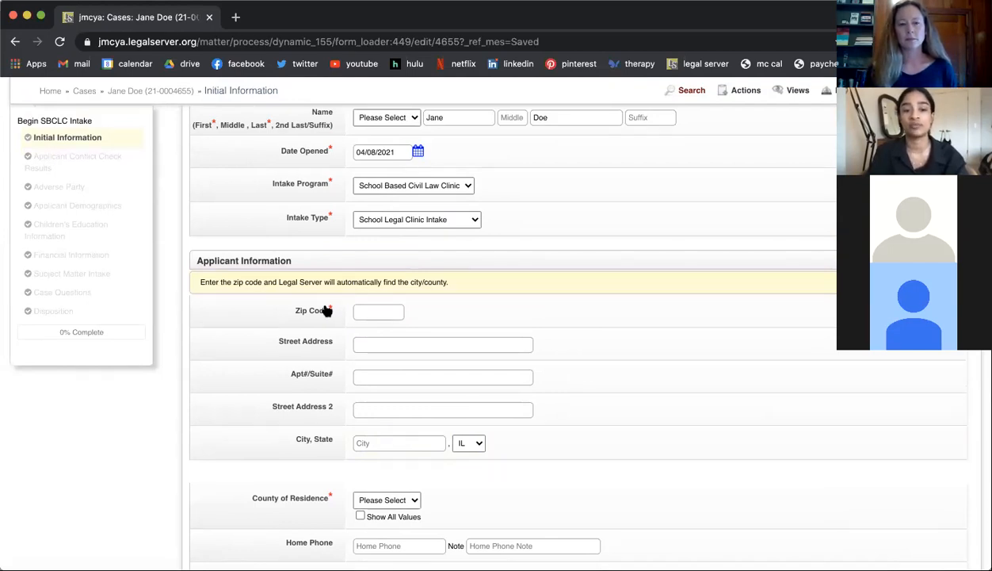
{"action": "left_click", "coordinate": [385, 311]}
{"action": "type", "text": "60201"}
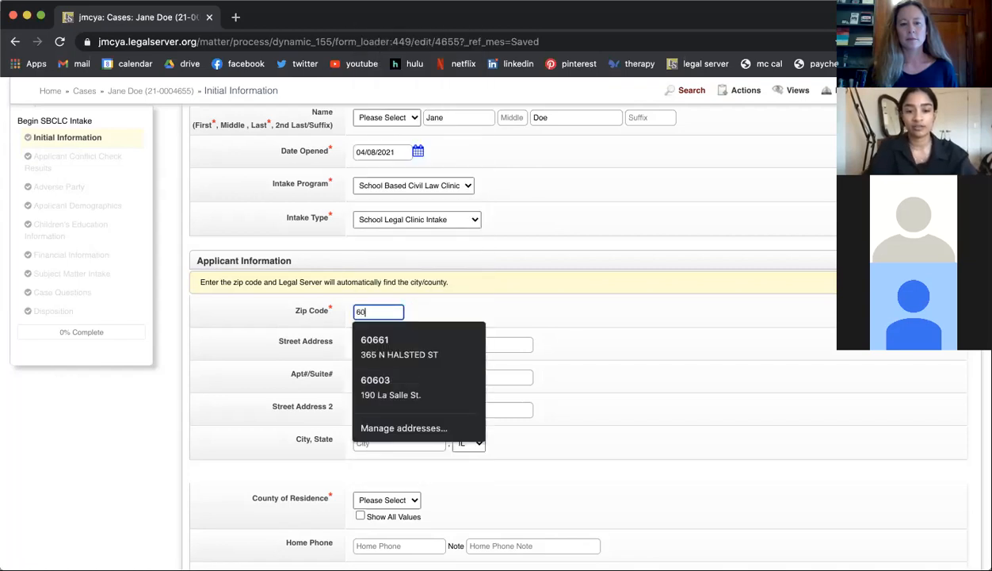
{"action": "left_click", "coordinate": [447, 312]}
Step: Show all values for the county of residence and choose Cook
{"action": "scroll", "coordinate": [447, 312], "scroll_direction": "down", "scroll_amount": 2}
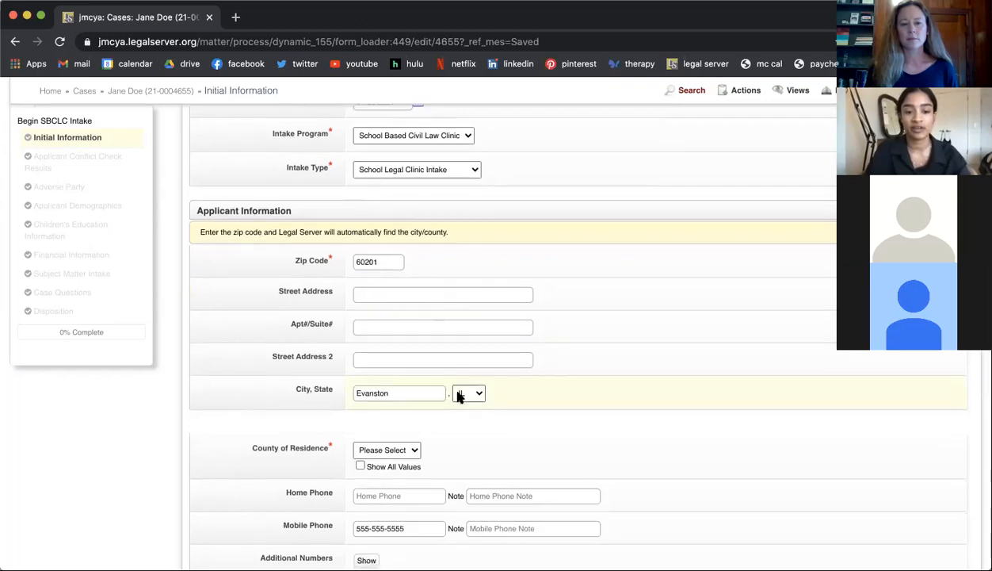
{"action": "scroll", "coordinate": [458, 396], "scroll_direction": "down", "scroll_amount": 5}
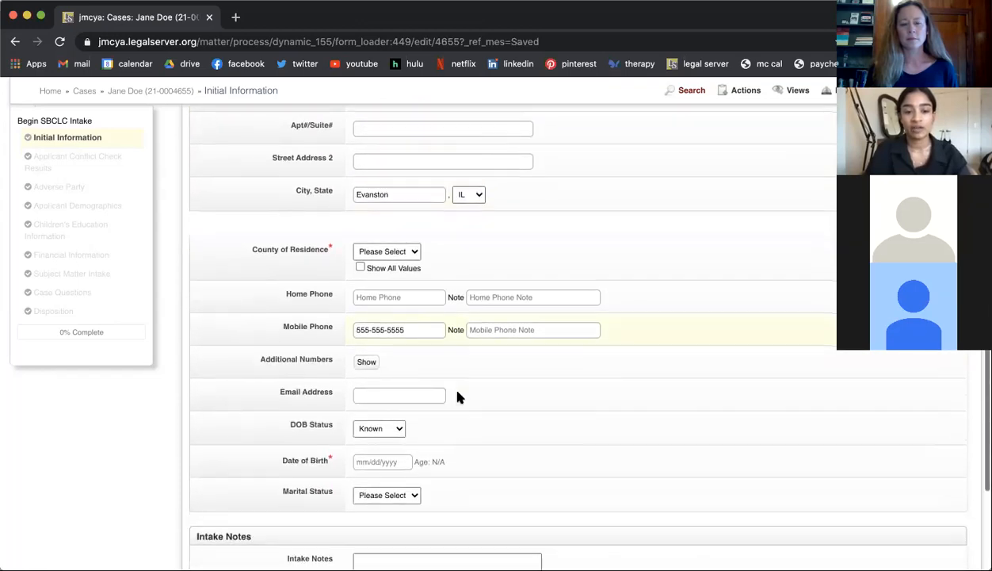
{"action": "left_click", "coordinate": [391, 252]}
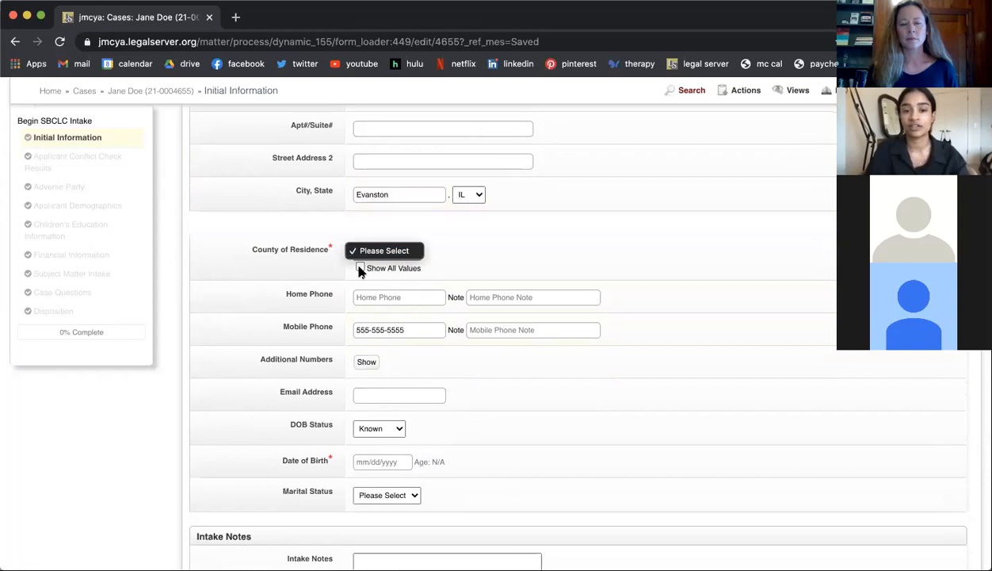
{"action": "left_click", "coordinate": [360, 270]}
{"action": "left_click", "coordinate": [361, 270]}
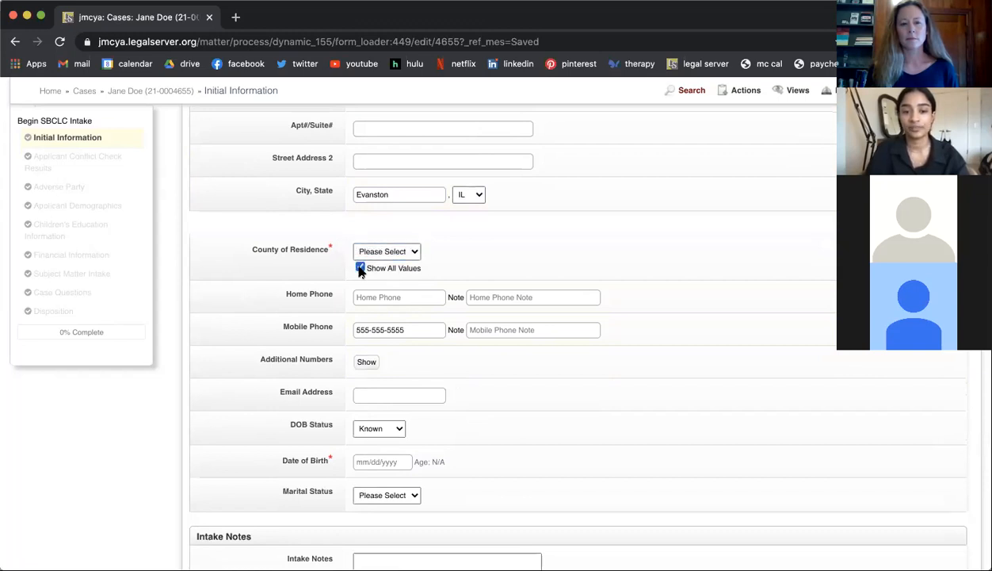
{"action": "left_click", "coordinate": [391, 250]}
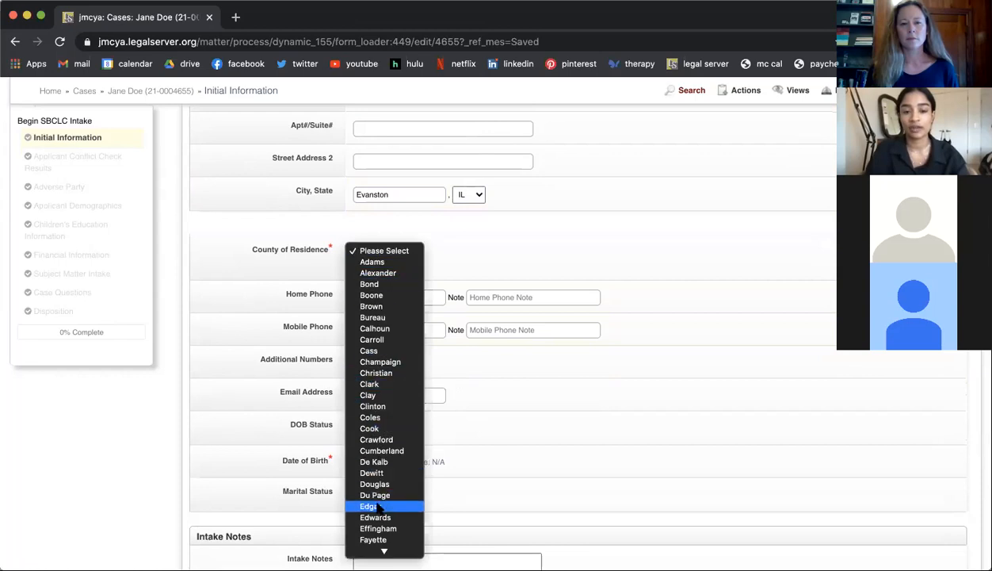
{"action": "scroll", "coordinate": [369, 486], "scroll_direction": "down", "scroll_amount": 5}
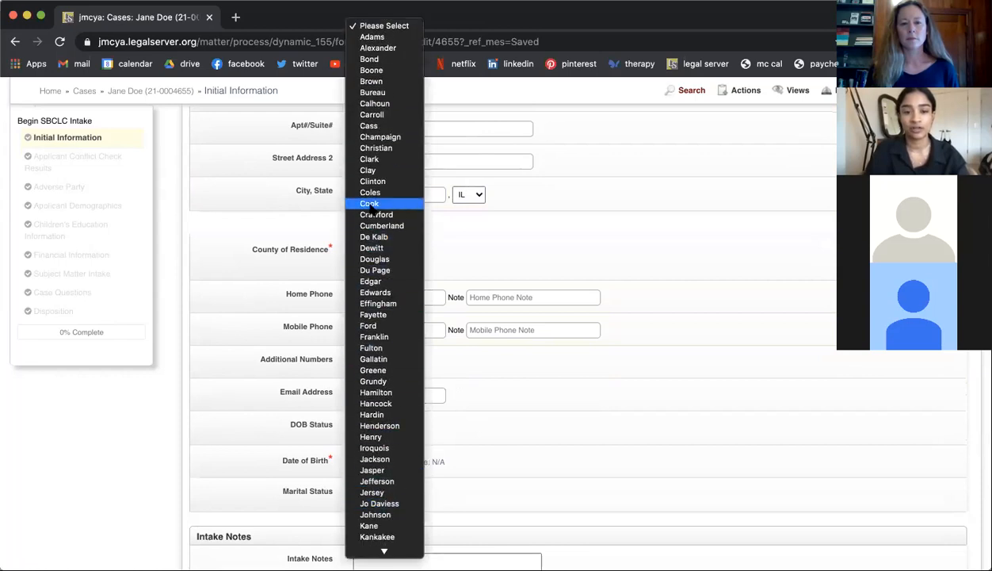
{"action": "left_click", "coordinate": [369, 204]}
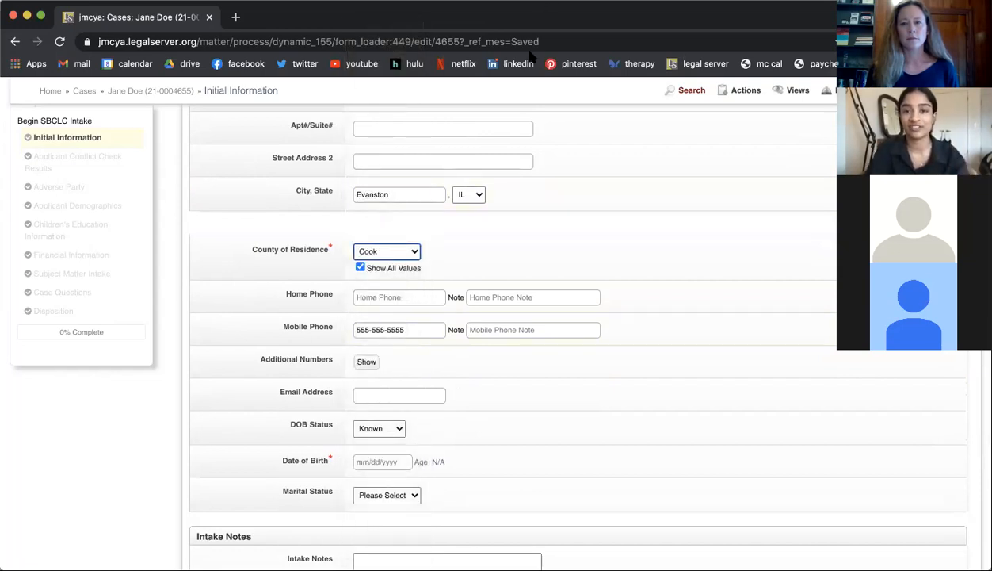
{"action": "left_click", "coordinate": [399, 254]}
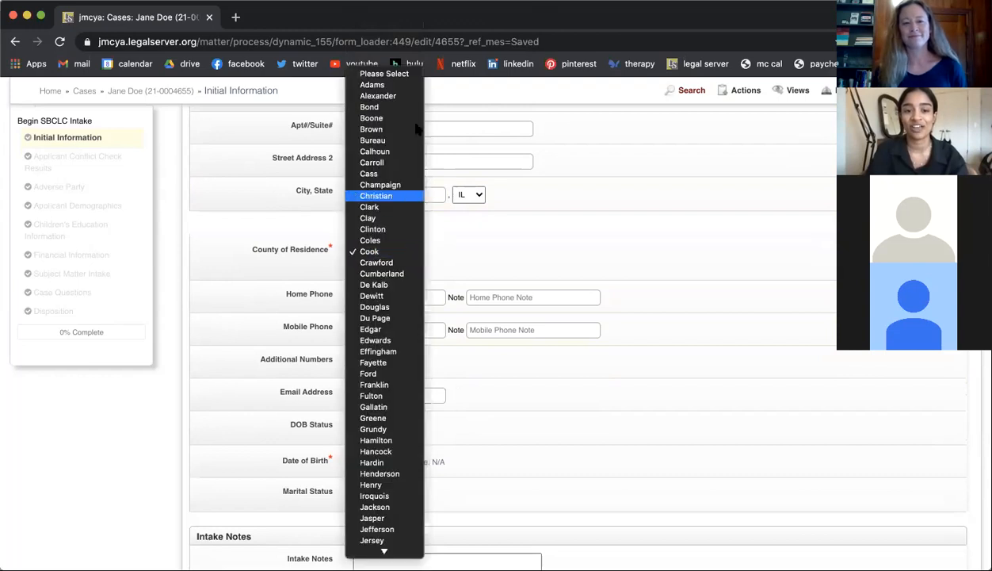
Step: Keep Cook as the county of residence and fill in the applicant's date of birth from the suggested entries
{"action": "left_click", "coordinate": [520, 264]}
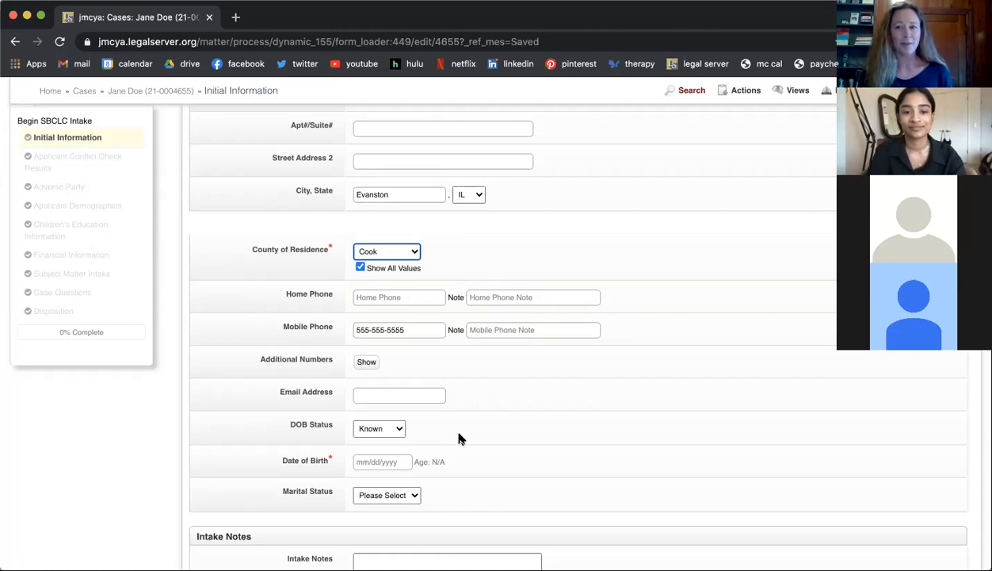
{"action": "scroll", "coordinate": [460, 439], "scroll_direction": "down", "scroll_amount": 3}
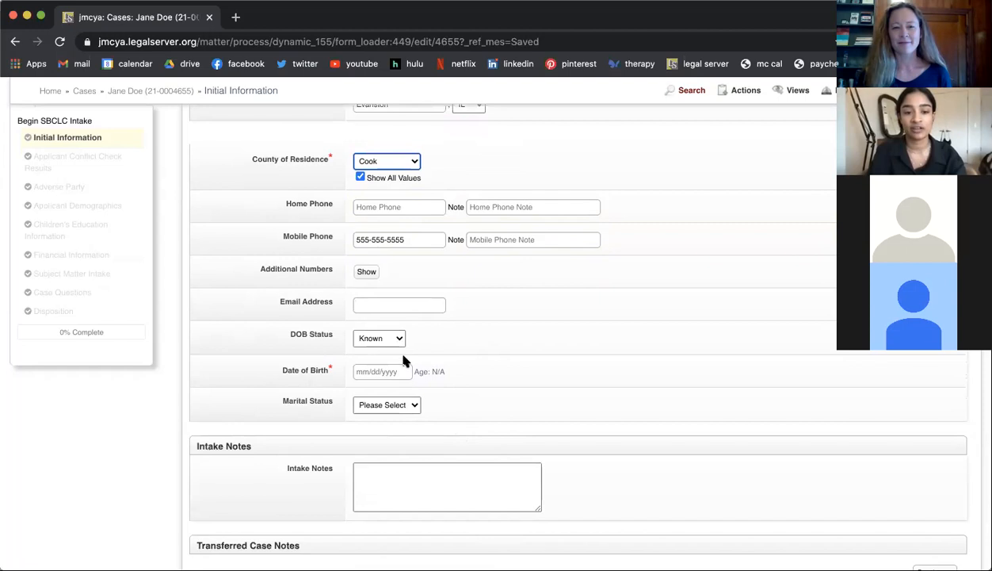
{"action": "left_click", "coordinate": [388, 372]}
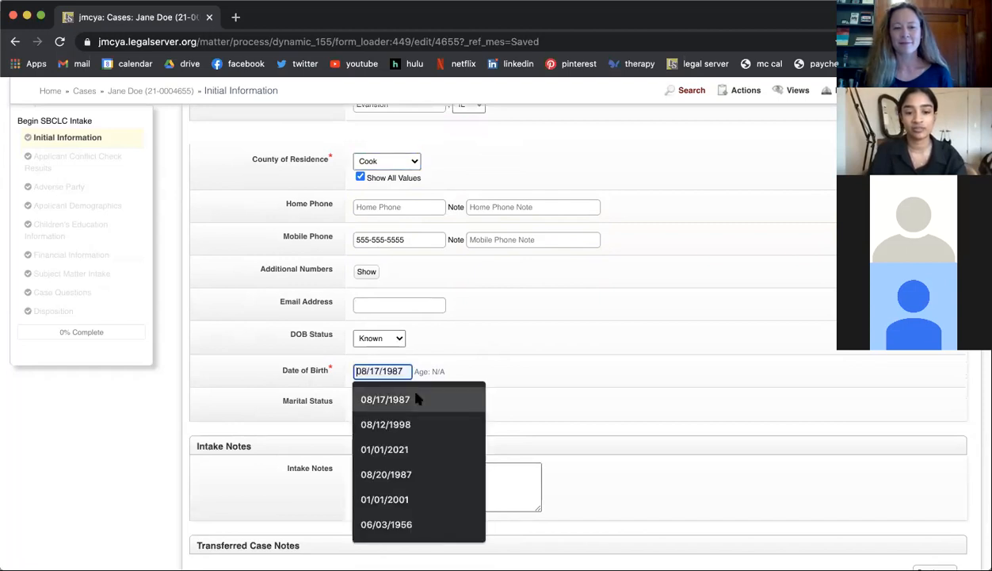
{"action": "left_click", "coordinate": [418, 398]}
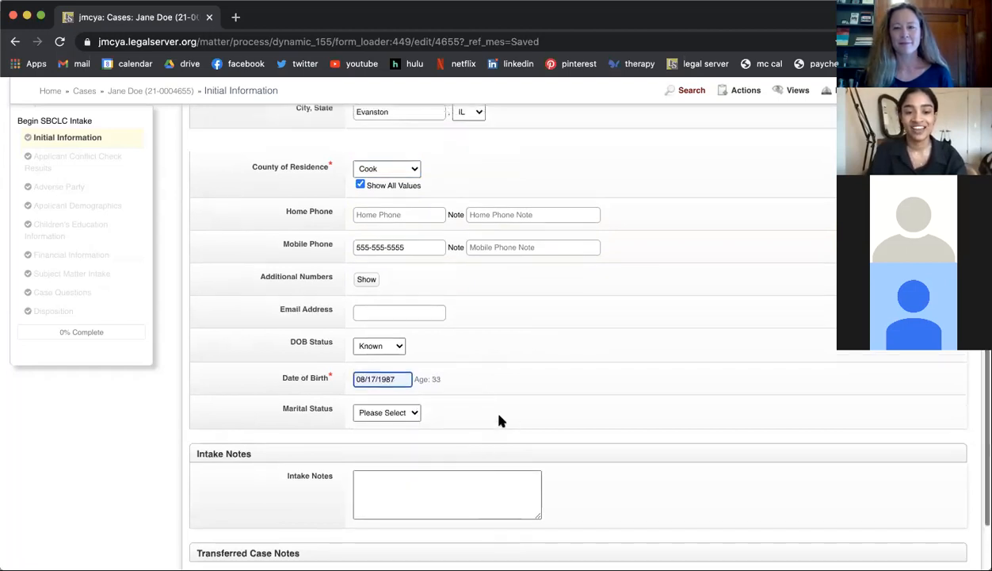
Step: Enter "Test TEst TEst Intake Notes" in the Intake Notes and continue to the conflict check results
{"action": "scroll", "coordinate": [441, 416], "scroll_direction": "down", "scroll_amount": 3}
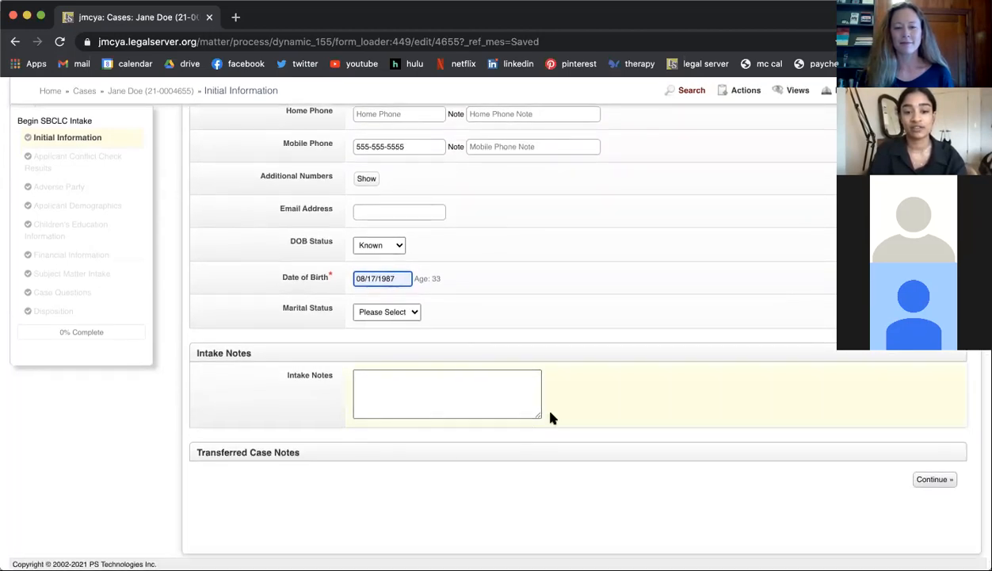
{"action": "left_click", "coordinate": [421, 385]}
{"action": "type", "text": "Test TEst TEst Intake. Notes"}
{"action": "left_click", "coordinate": [431, 377]}
{"action": "key", "text": "BackSpace"}
{"action": "key", "text": "BackSpace"}
{"action": "left_click", "coordinate": [311, 403]}
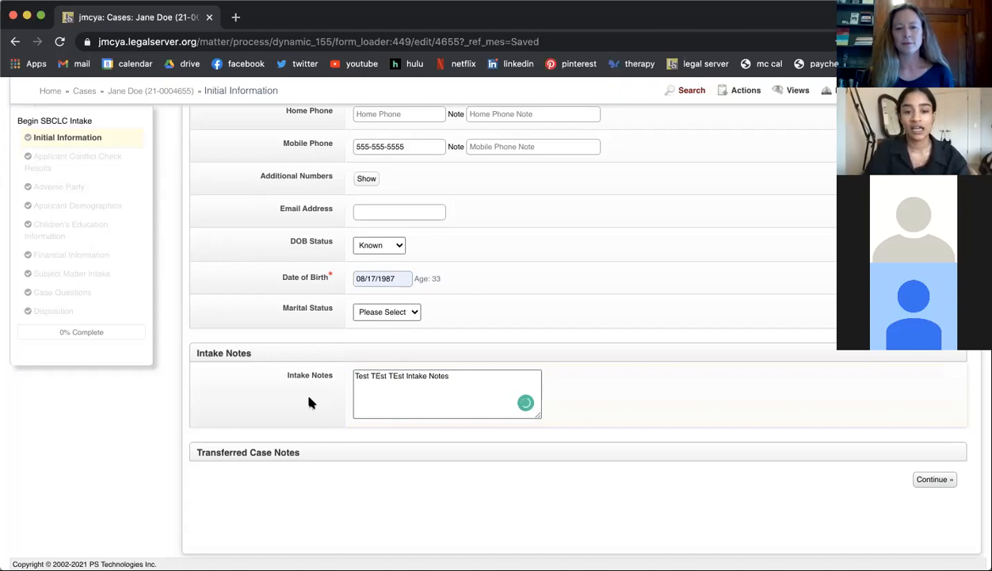
{"action": "left_click", "coordinate": [925, 484]}
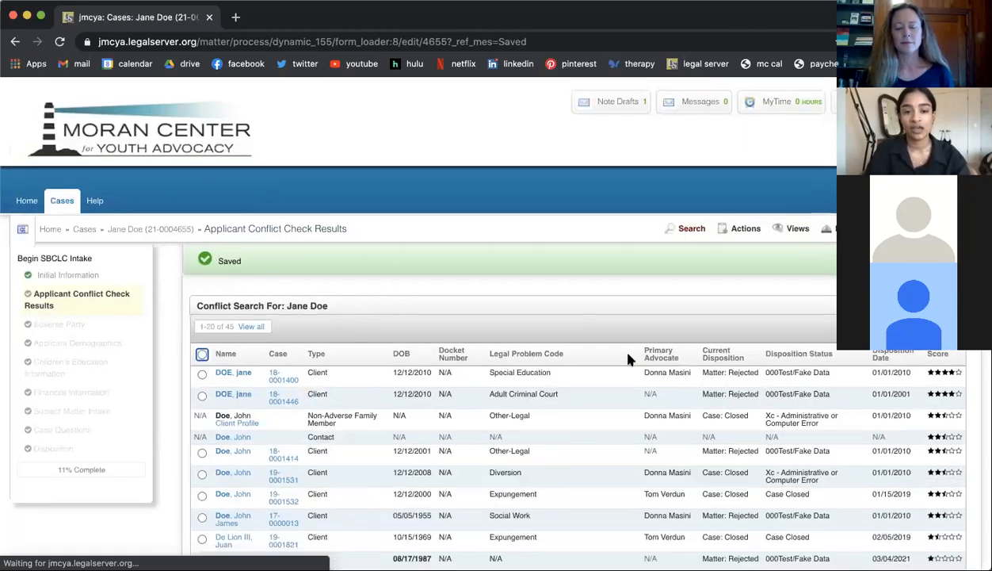
Step: Examine the applicant conflict search results and the name and family sections below them for possible matches
{"action": "scroll", "coordinate": [628, 355], "scroll_direction": "down", "scroll_amount": 2}
{"action": "scroll", "coordinate": [627, 359], "scroll_direction": "down", "scroll_amount": 3}
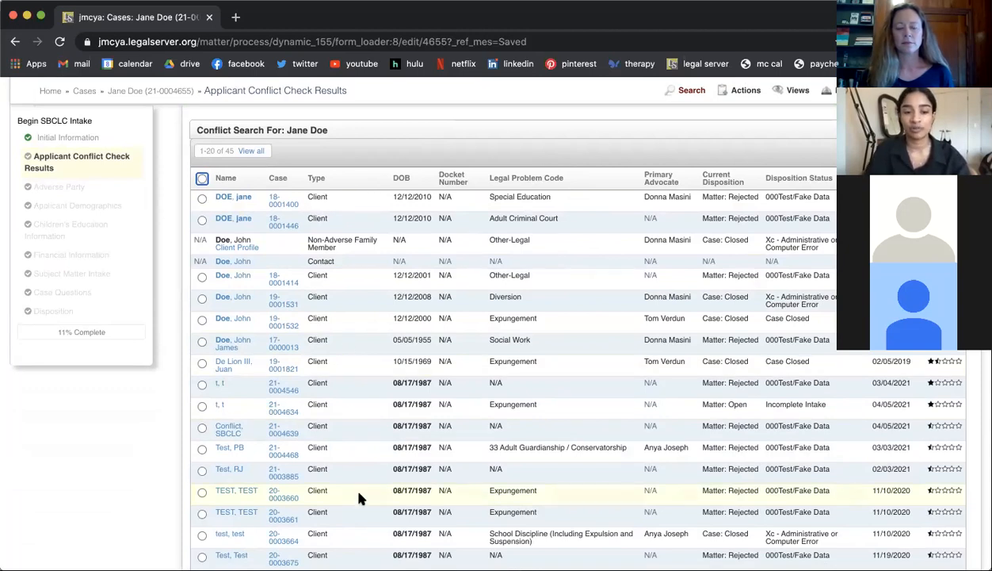
{"action": "scroll", "coordinate": [358, 498], "scroll_direction": "down", "scroll_amount": 1}
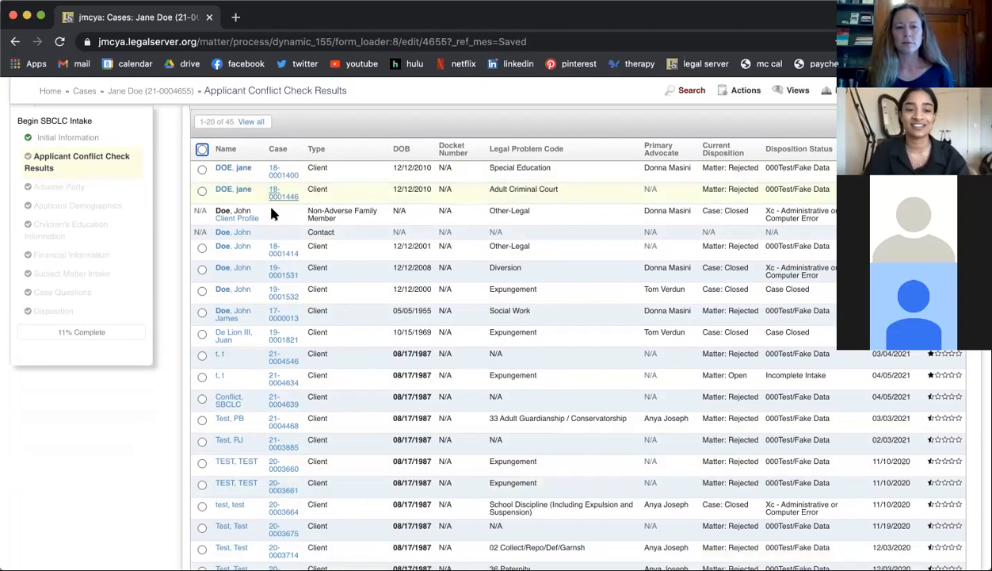
{"action": "scroll", "coordinate": [276, 324], "scroll_direction": "up", "scroll_amount": 2}
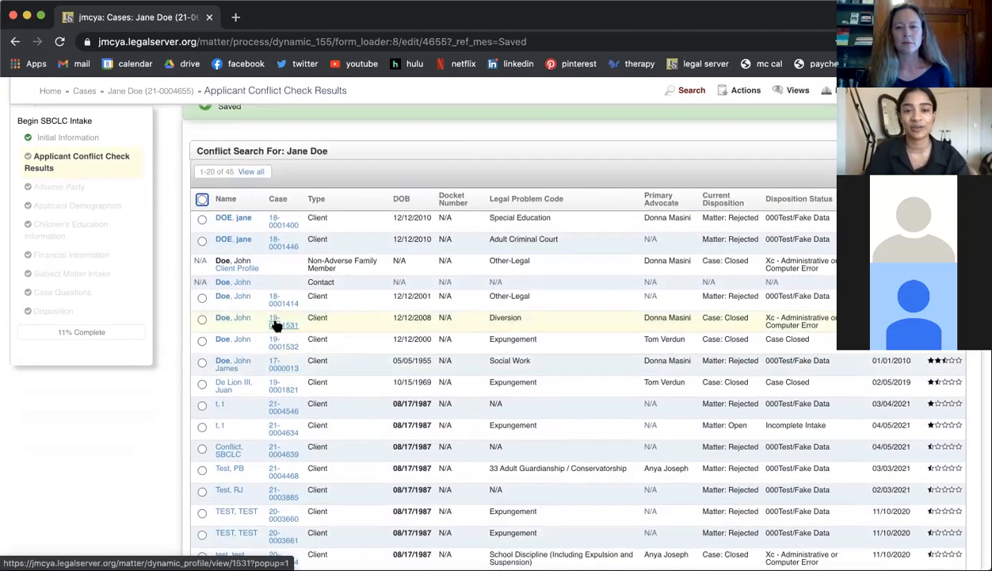
{"action": "scroll", "coordinate": [275, 325], "scroll_direction": "down", "scroll_amount": 6}
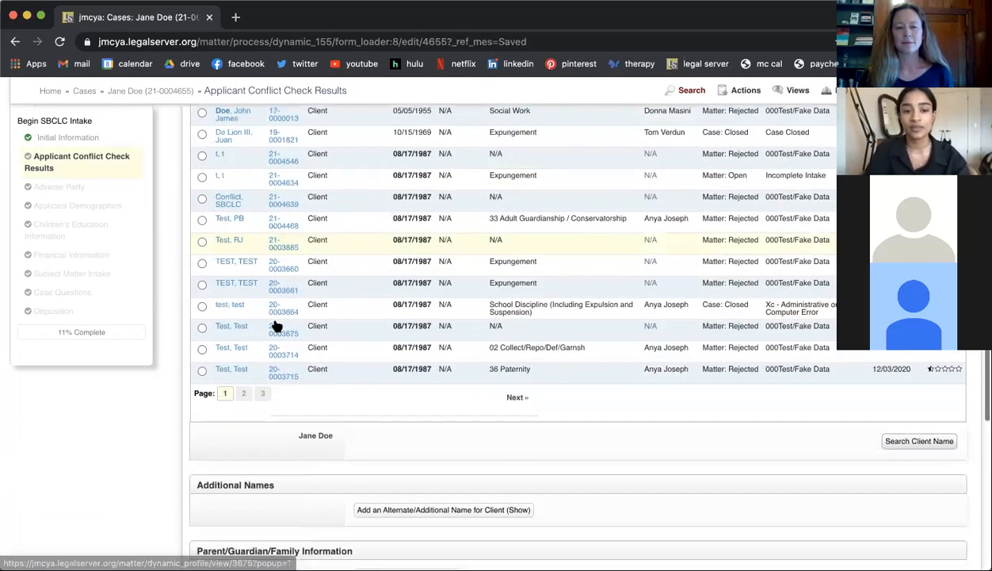
{"action": "scroll", "coordinate": [276, 325], "scroll_direction": "up", "scroll_amount": 5}
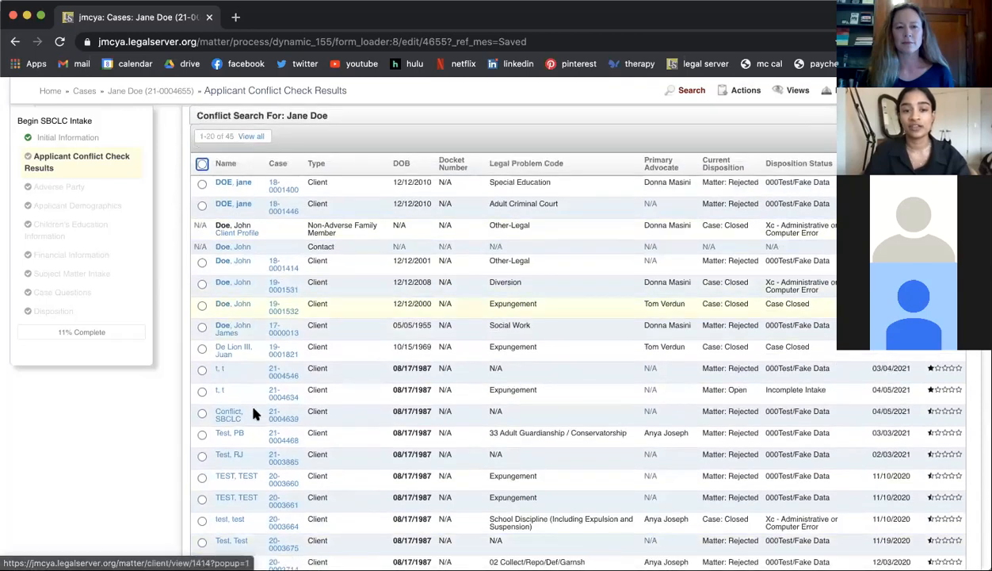
{"action": "scroll", "coordinate": [252, 426], "scroll_direction": "down", "scroll_amount": 11}
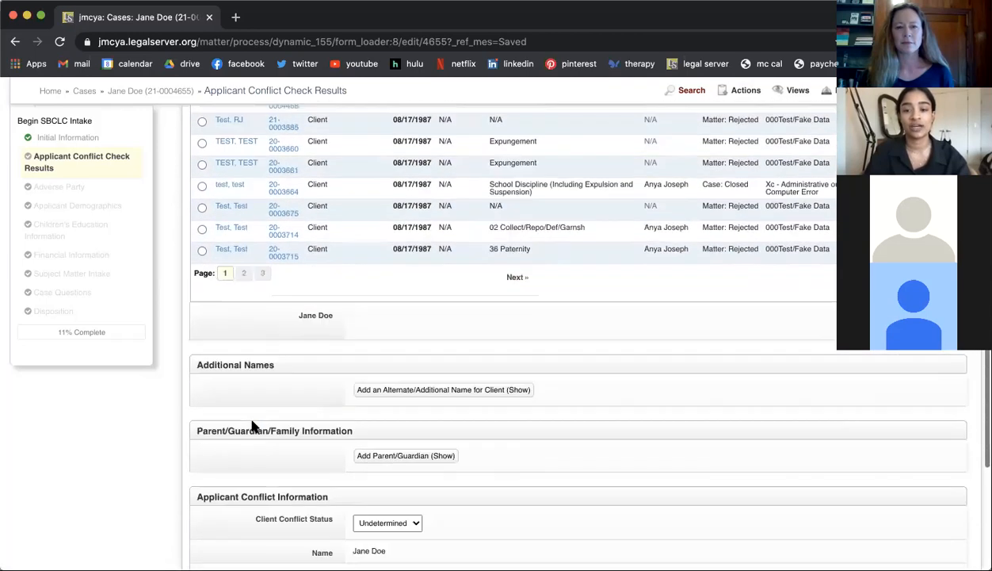
{"action": "scroll", "coordinate": [252, 426], "scroll_direction": "up", "scroll_amount": 6}
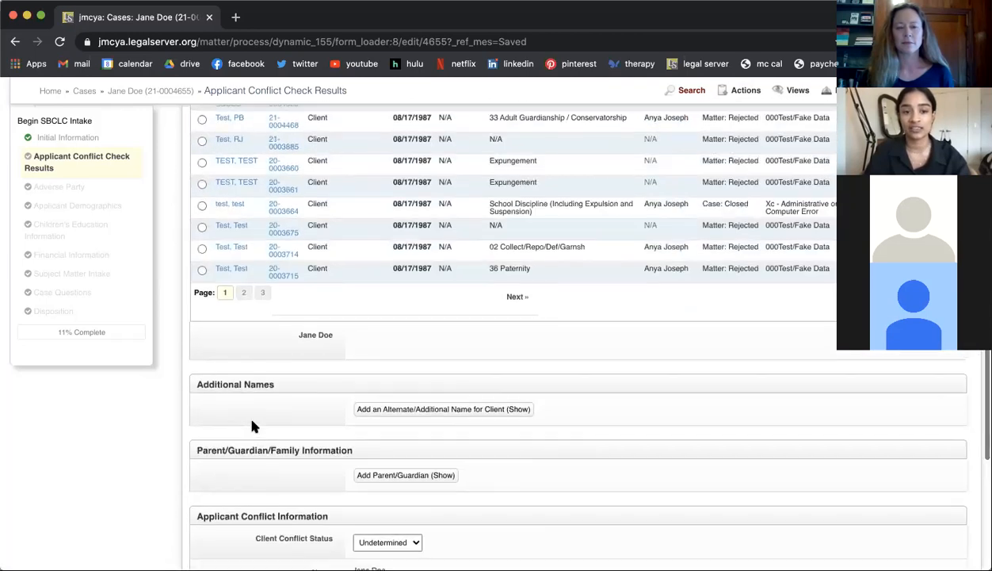
{"action": "scroll", "coordinate": [252, 426], "scroll_direction": "down", "scroll_amount": 3}
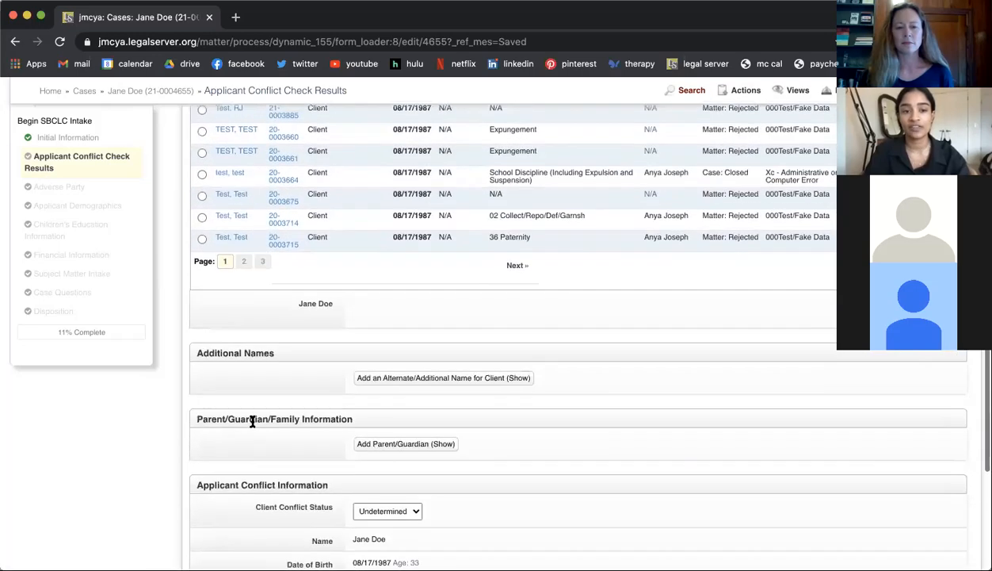
{"action": "scroll", "coordinate": [252, 425], "scroll_direction": "up", "scroll_amount": 7}
{"action": "scroll", "coordinate": [264, 253], "scroll_direction": "down", "scroll_amount": 4}
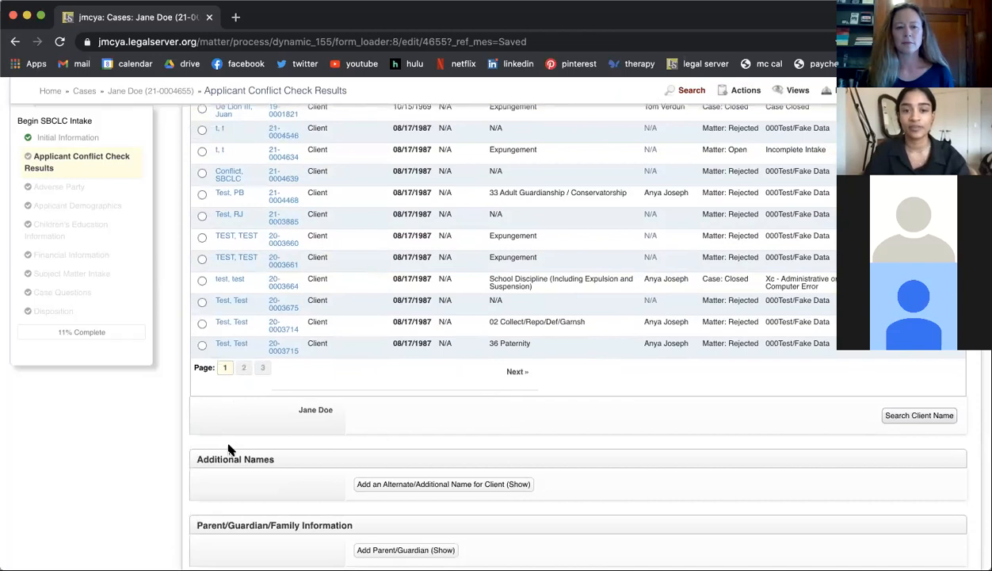
{"action": "scroll", "coordinate": [230, 446], "scroll_direction": "up", "scroll_amount": 7}
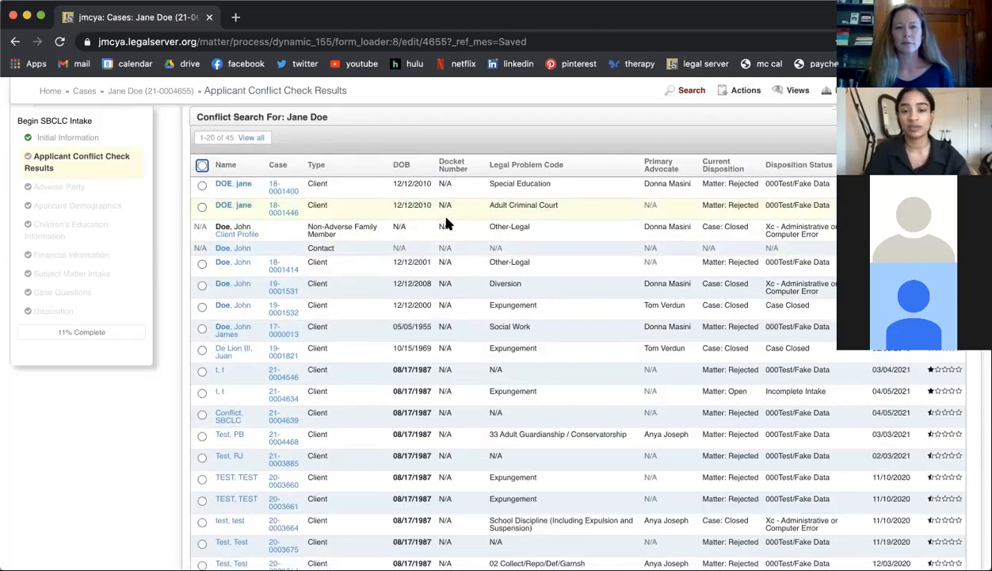
Step: Set the Client Conflict Status to Conflict in the Applicant Conflict Information section
{"action": "scroll", "coordinate": [441, 216], "scroll_direction": "down", "scroll_amount": 7}
{"action": "scroll", "coordinate": [446, 223], "scroll_direction": "down", "scroll_amount": 8}
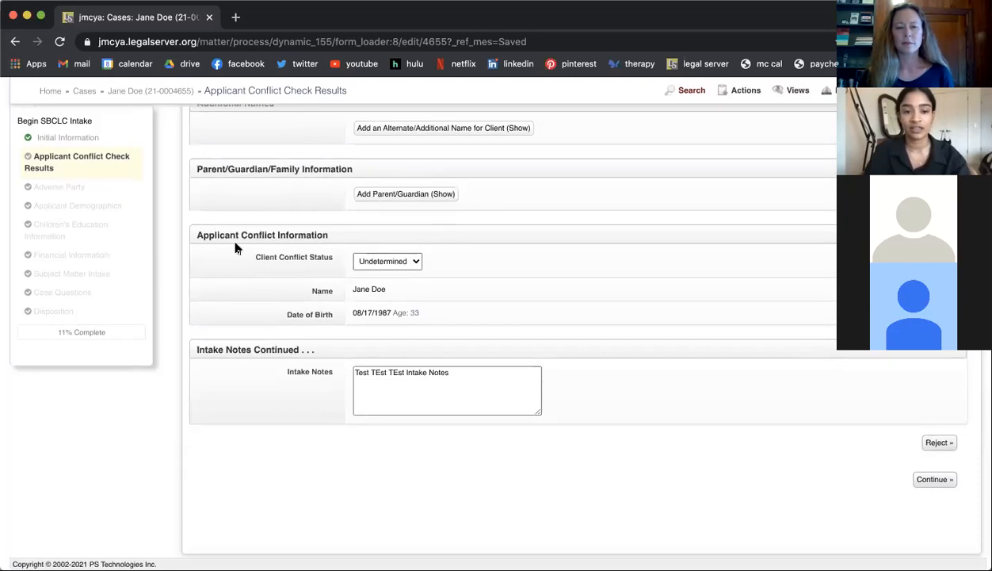
{"action": "left_click", "coordinate": [370, 262]}
{"action": "left_click", "coordinate": [376, 275]}
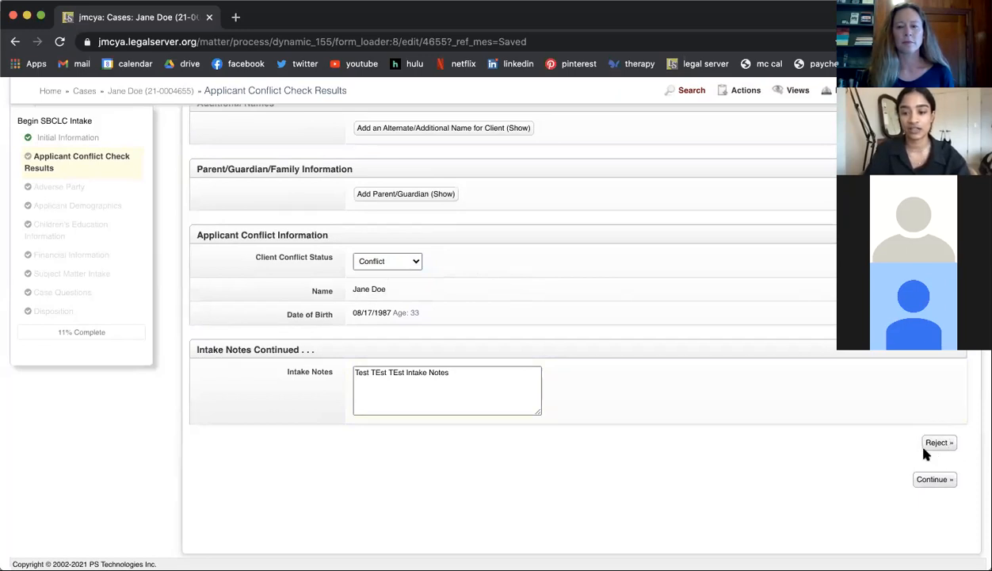
Step: Recheck the conflict search results and set the Client Conflict Status back to Undetermined
{"action": "scroll", "coordinate": [539, 317], "scroll_direction": "up", "scroll_amount": 1}
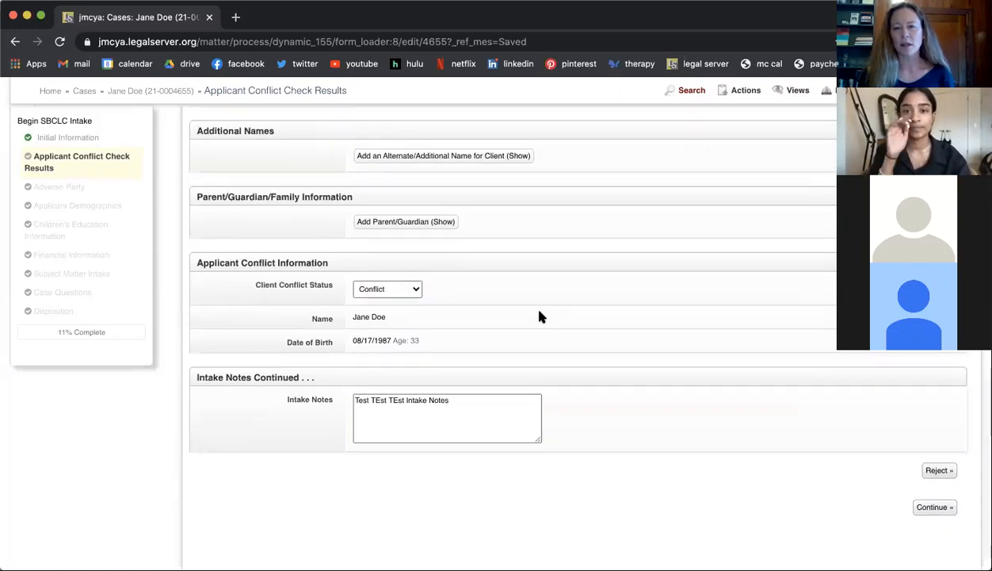
{"action": "scroll", "coordinate": [538, 321], "scroll_direction": "up", "scroll_amount": 5}
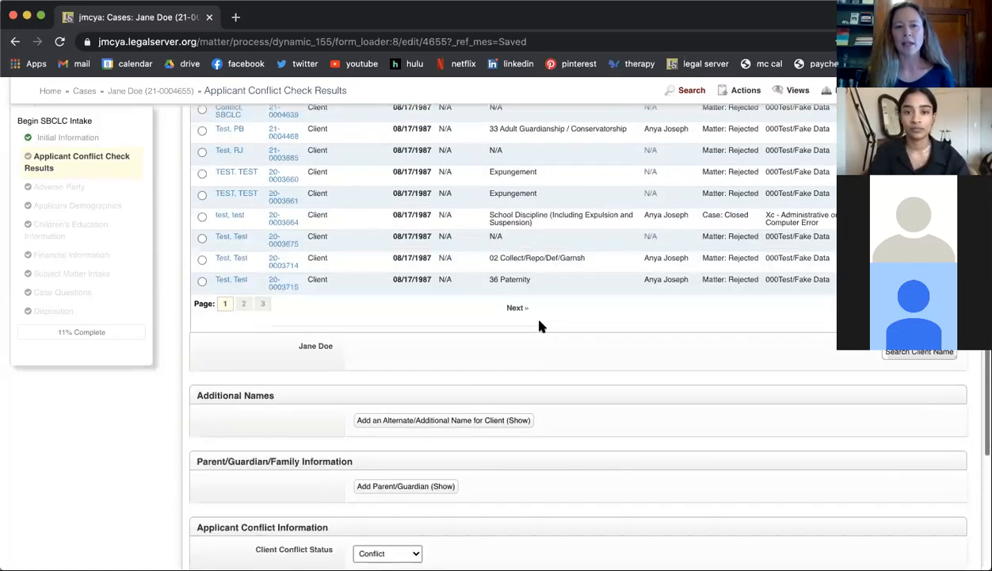
{"action": "scroll", "coordinate": [539, 325], "scroll_direction": "up", "scroll_amount": 5}
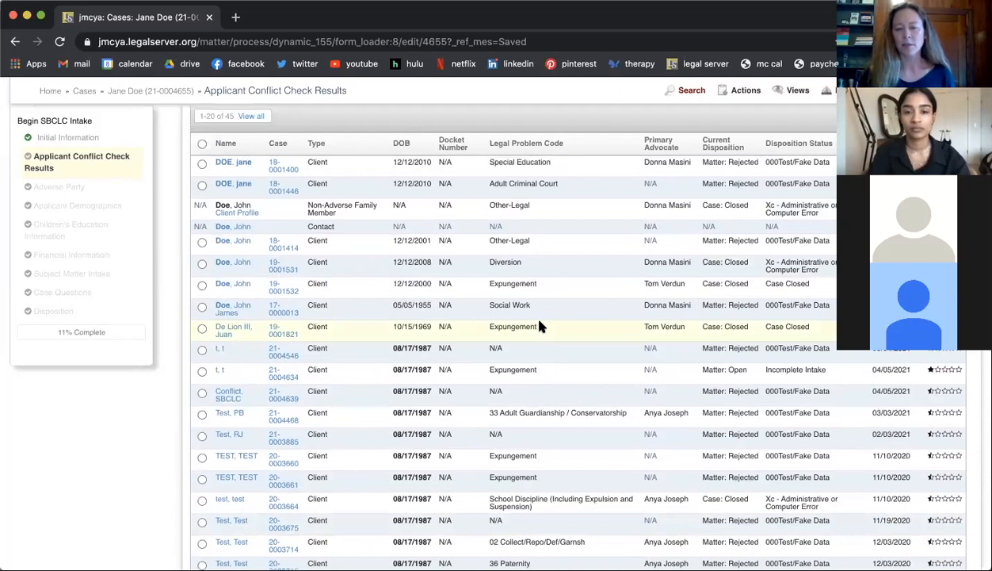
{"action": "scroll", "coordinate": [539, 326], "scroll_direction": "down", "scroll_amount": 10}
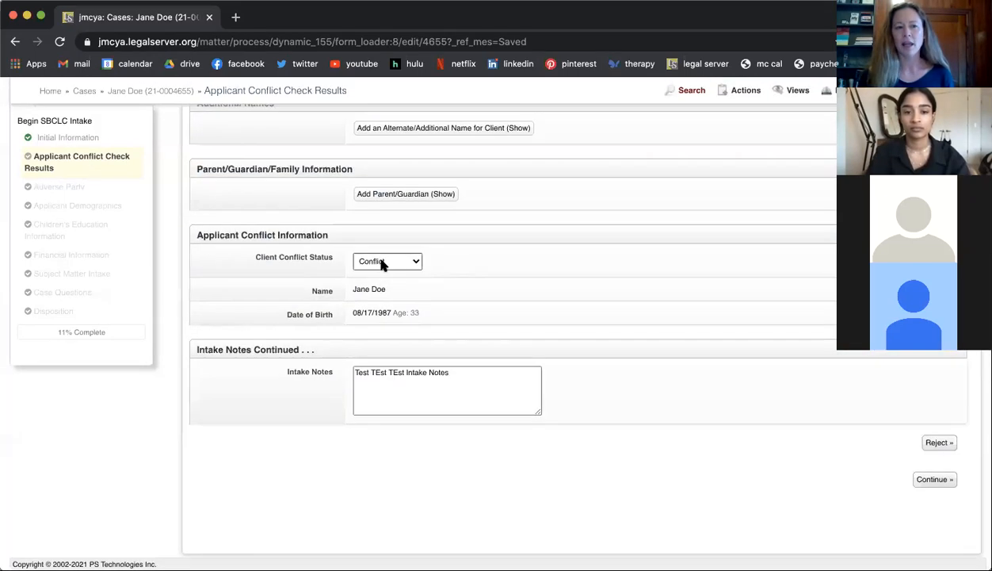
{"action": "left_click", "coordinate": [382, 263]}
{"action": "left_click", "coordinate": [382, 248]}
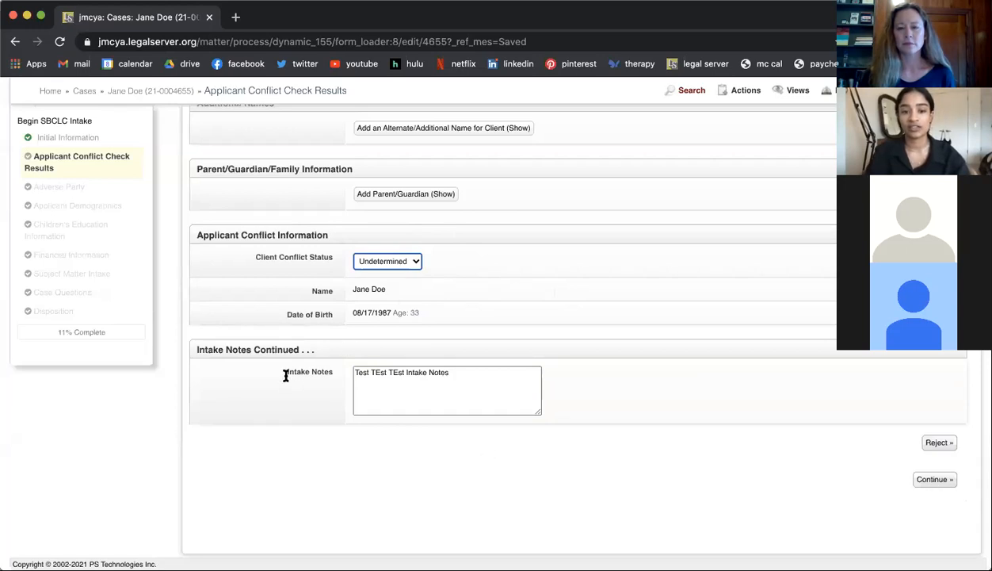
Step: Resize the Intake Notes box to be narrower and slightly taller, and continue to the Adverse Party page
{"action": "left_click", "coordinate": [457, 376]}
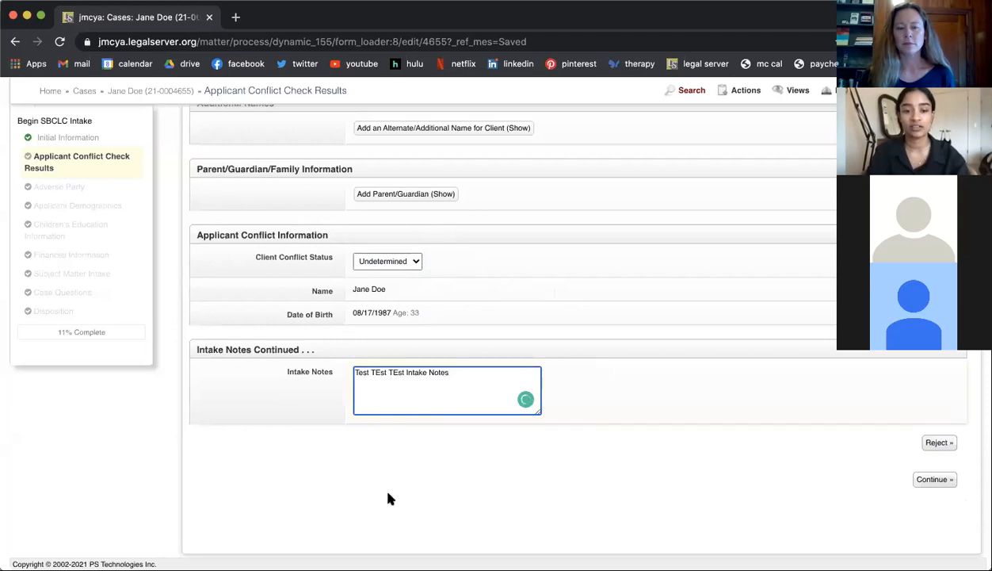
{"action": "left_click", "coordinate": [538, 453]}
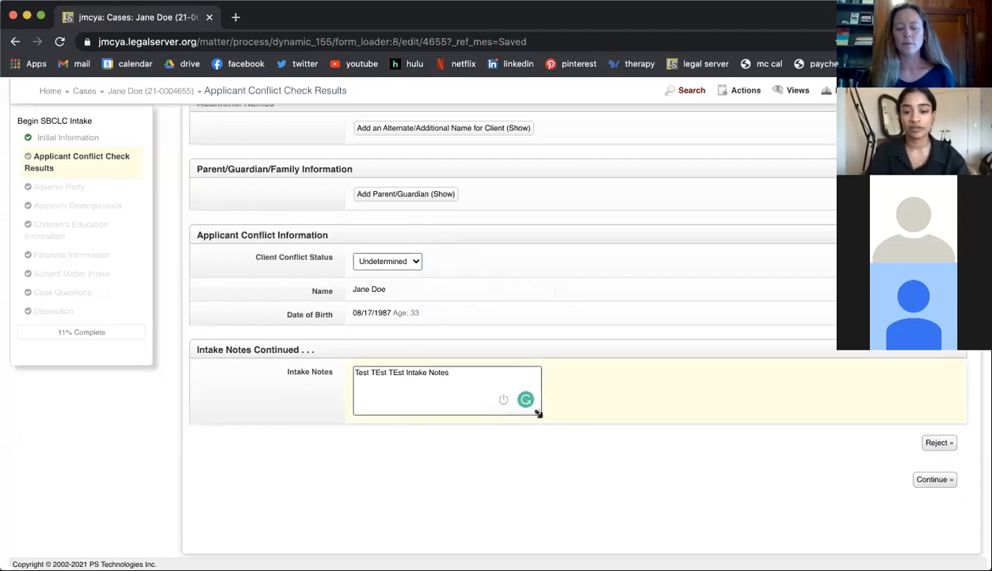
{"action": "left_click_drag", "start_coordinate": [540, 411], "coordinate": [602, 491]}
{"action": "left_click_drag", "start_coordinate": [547, 464], "coordinate": [492, 421]}
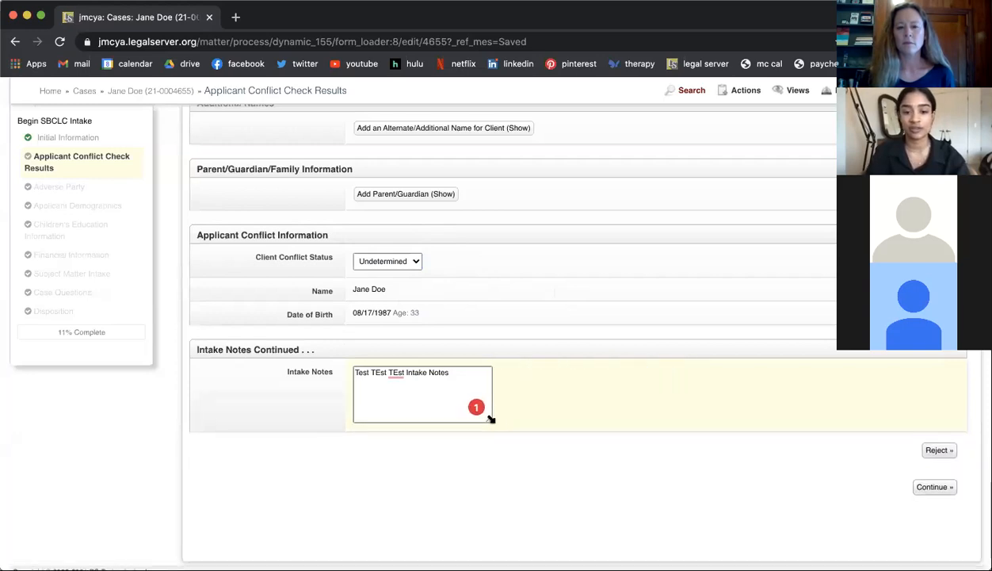
{"action": "left_click", "coordinate": [933, 488]}
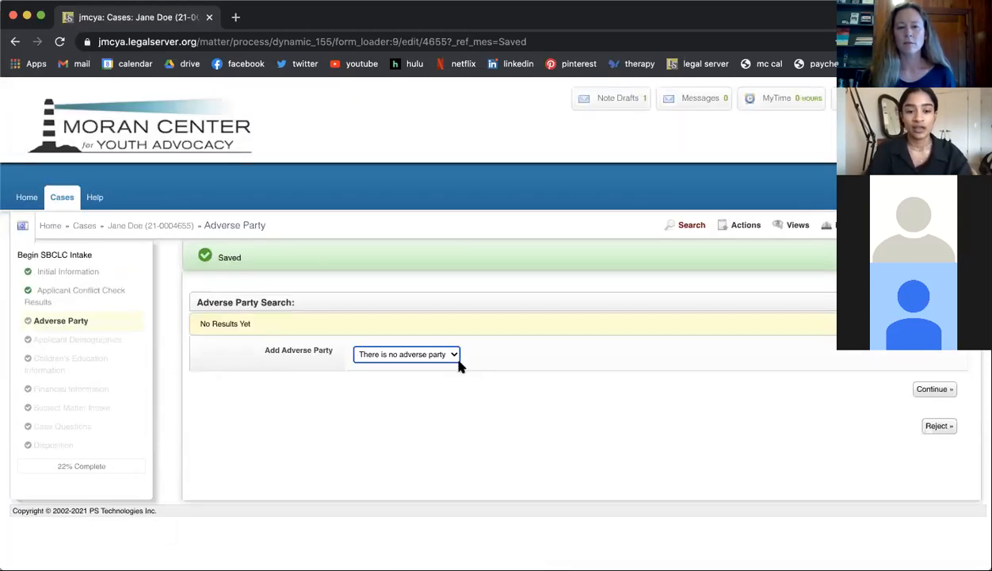
Step: Set Add Adverse Party to Individual and look over its name, date of birth and address fields
{"action": "left_click", "coordinate": [391, 357]}
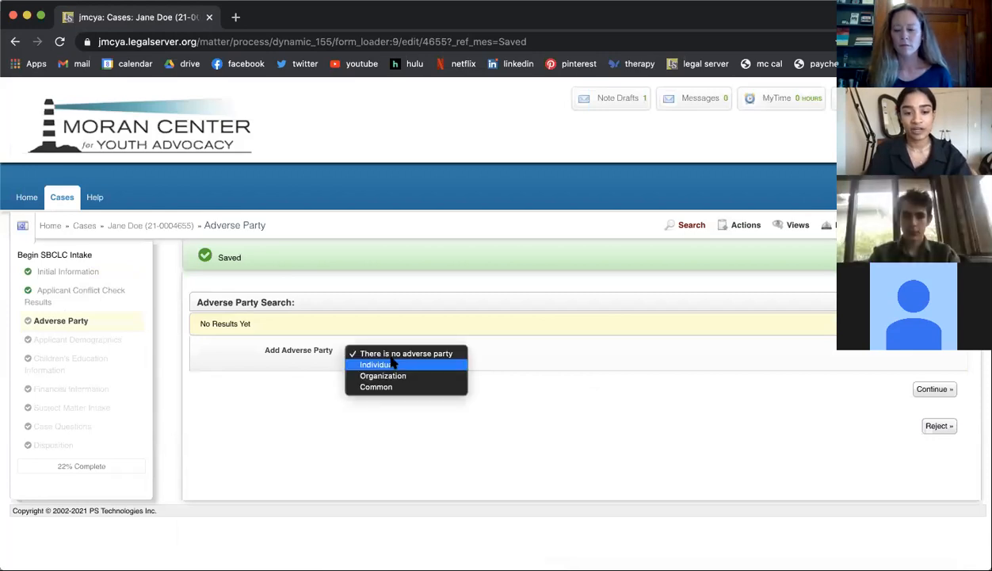
{"action": "left_click", "coordinate": [391, 363]}
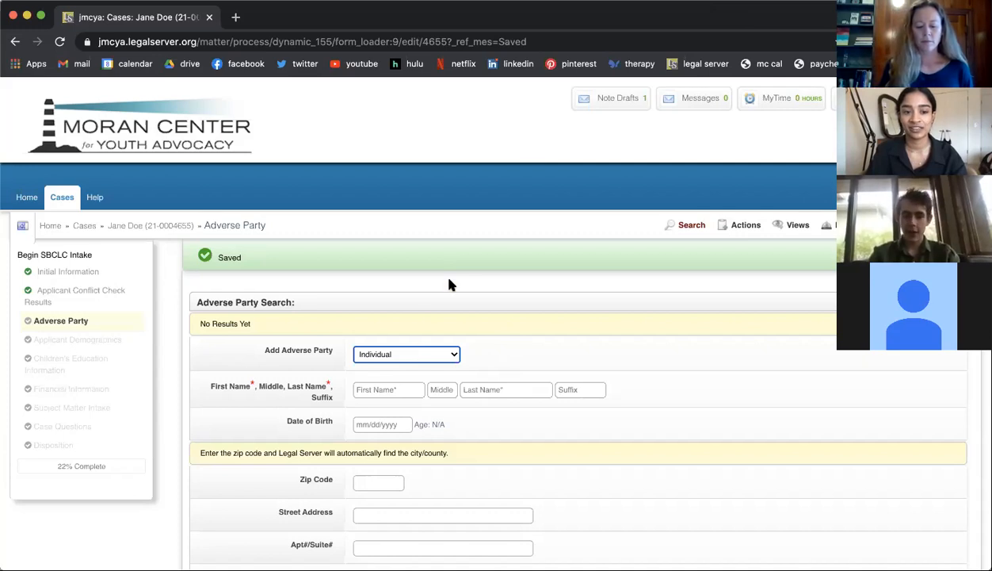
{"action": "scroll", "coordinate": [449, 284], "scroll_direction": "down", "scroll_amount": 1}
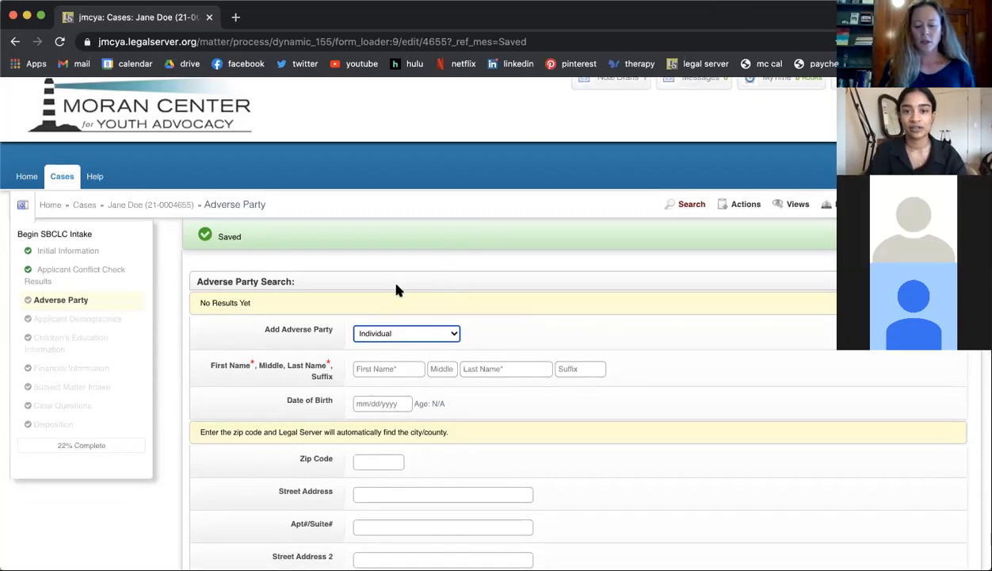
Step: Reopen the Applicant Conflict Check Results to review the matches, and return to the Adverse Party page
{"action": "left_click", "coordinate": [104, 273]}
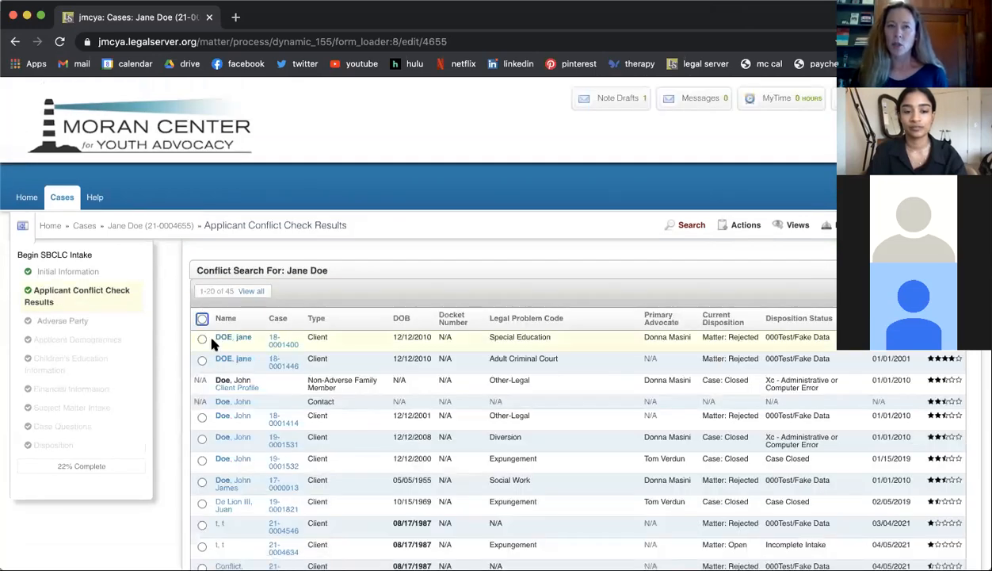
{"action": "scroll", "coordinate": [212, 343], "scroll_direction": "down", "scroll_amount": 1}
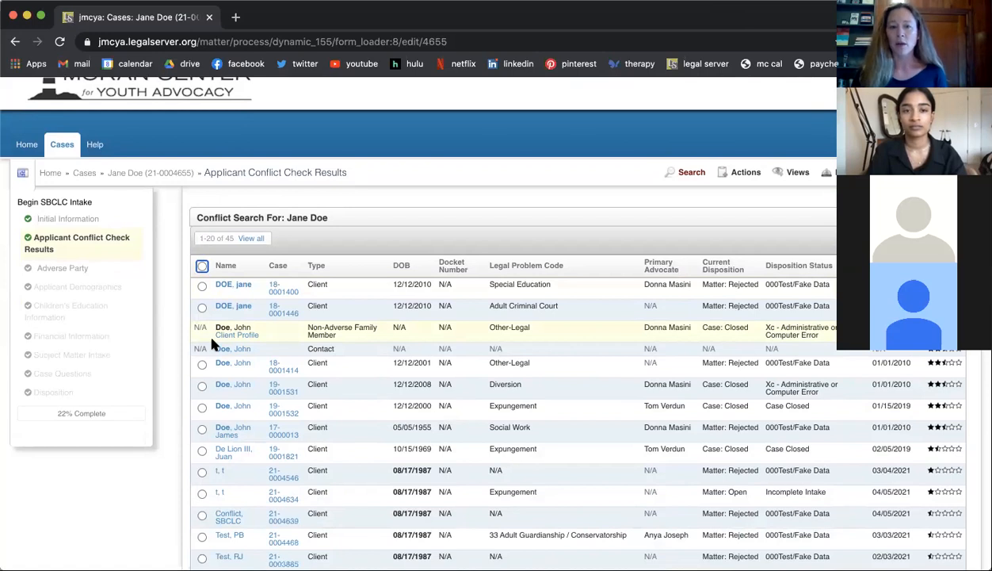
{"action": "scroll", "coordinate": [211, 344], "scroll_direction": "down", "scroll_amount": 1}
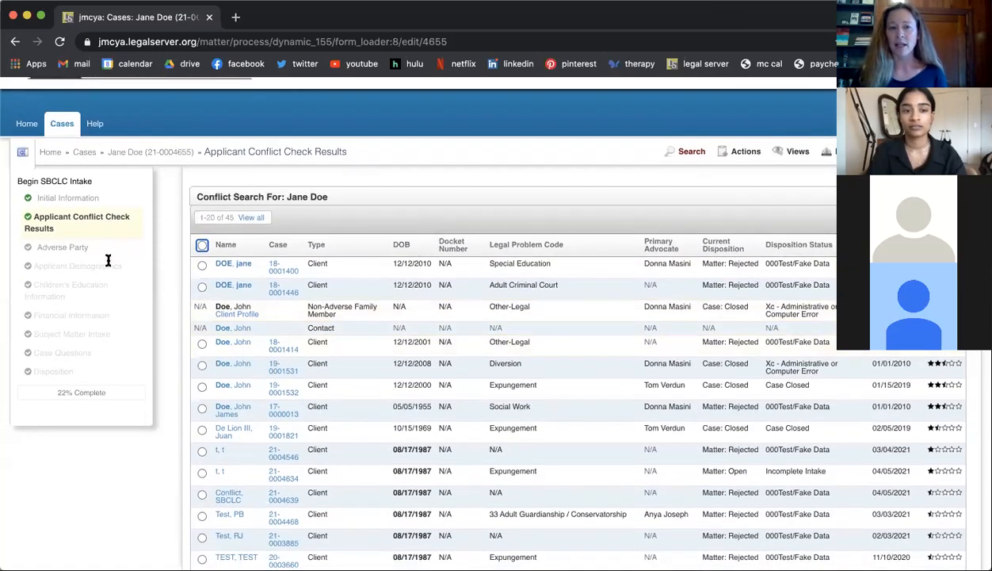
{"action": "left_click", "coordinate": [67, 248]}
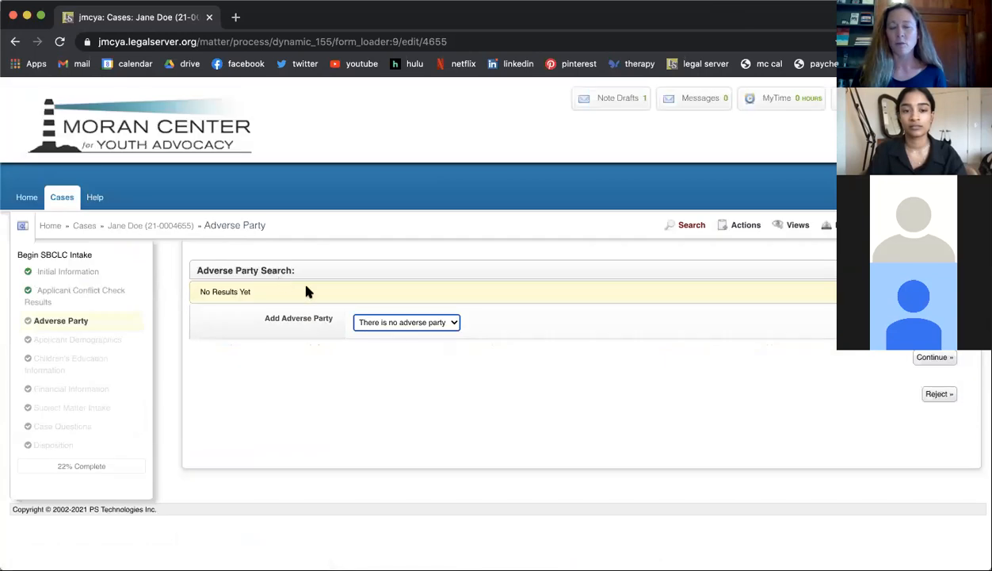
Step: Set Add Adverse Party to Individual and enter Test as both the first name and the last name
{"action": "left_click", "coordinate": [392, 324]}
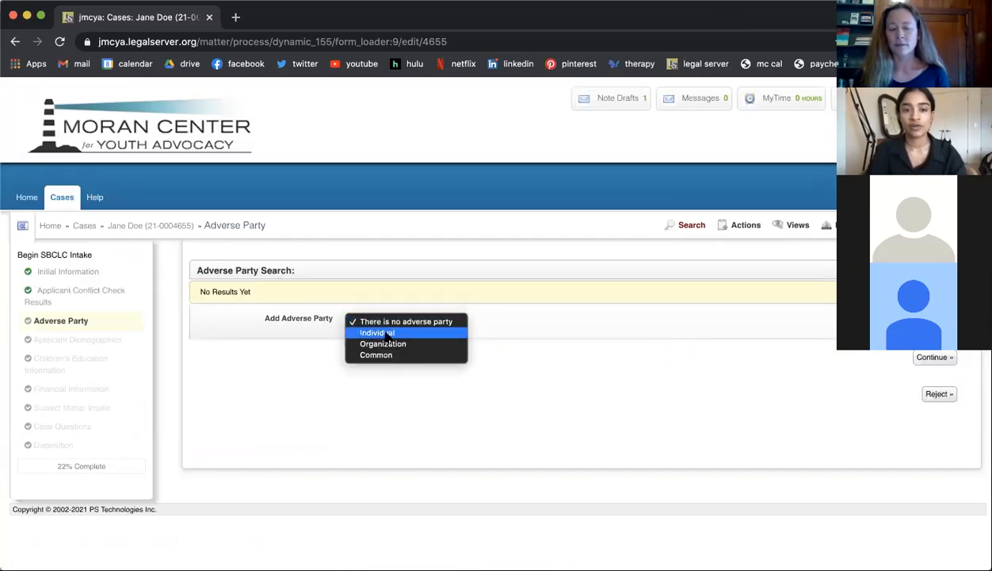
{"action": "left_click", "coordinate": [387, 334]}
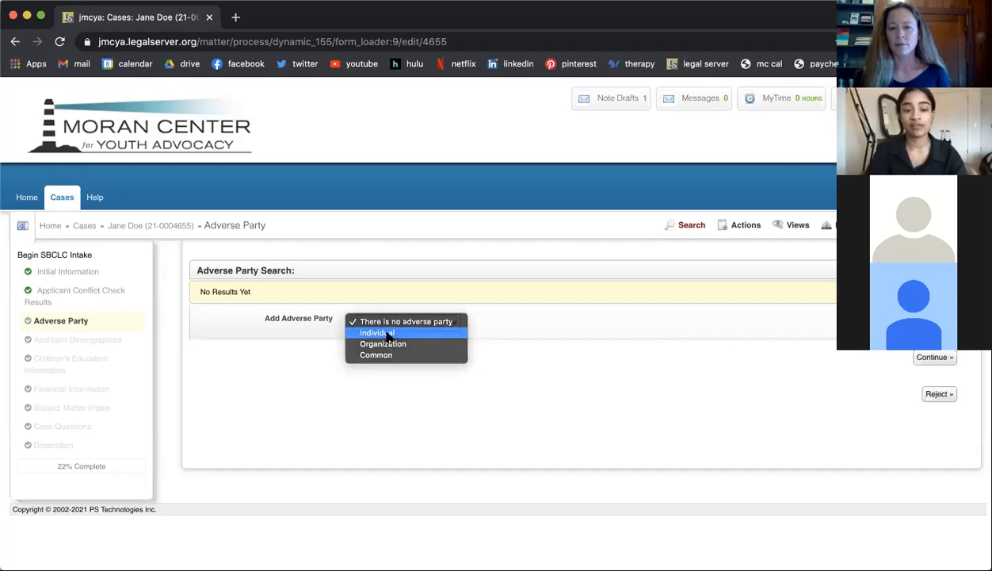
{"action": "scroll", "coordinate": [376, 343], "scroll_direction": "down", "scroll_amount": 2}
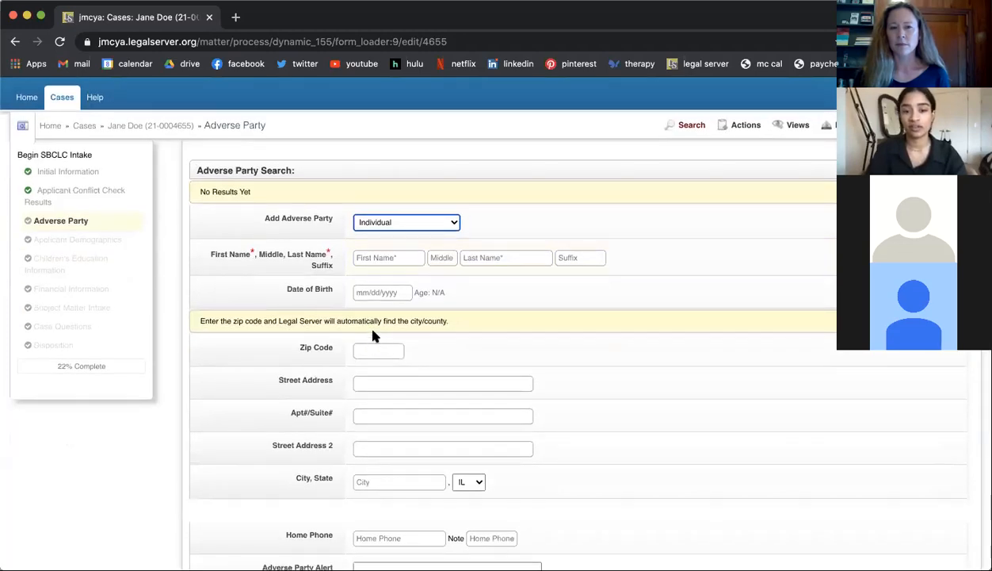
{"action": "left_click", "coordinate": [371, 258]}
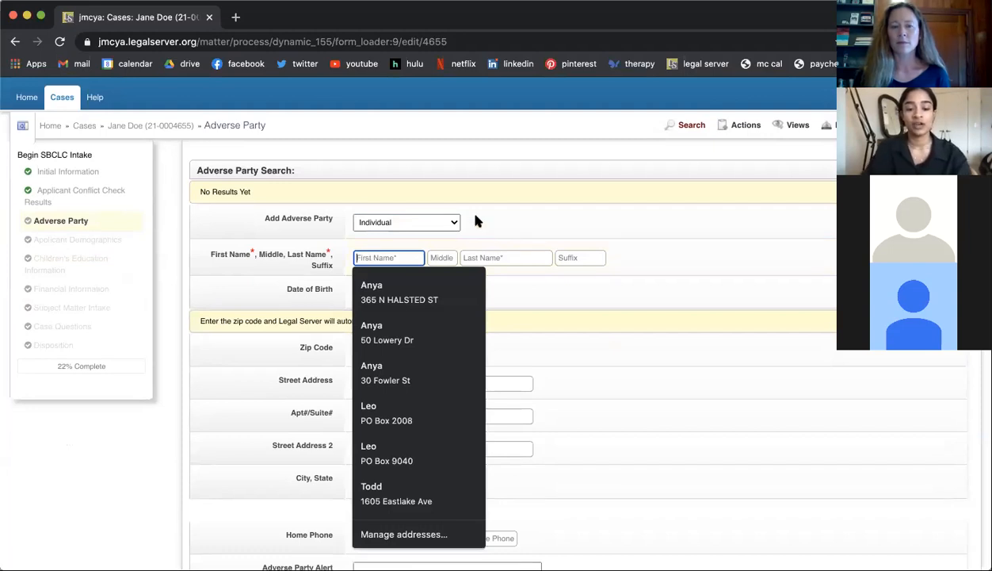
{"action": "type", "text": "TE"}
{"action": "key", "text": "BackSpace"}
{"action": "type", "text": "est"}
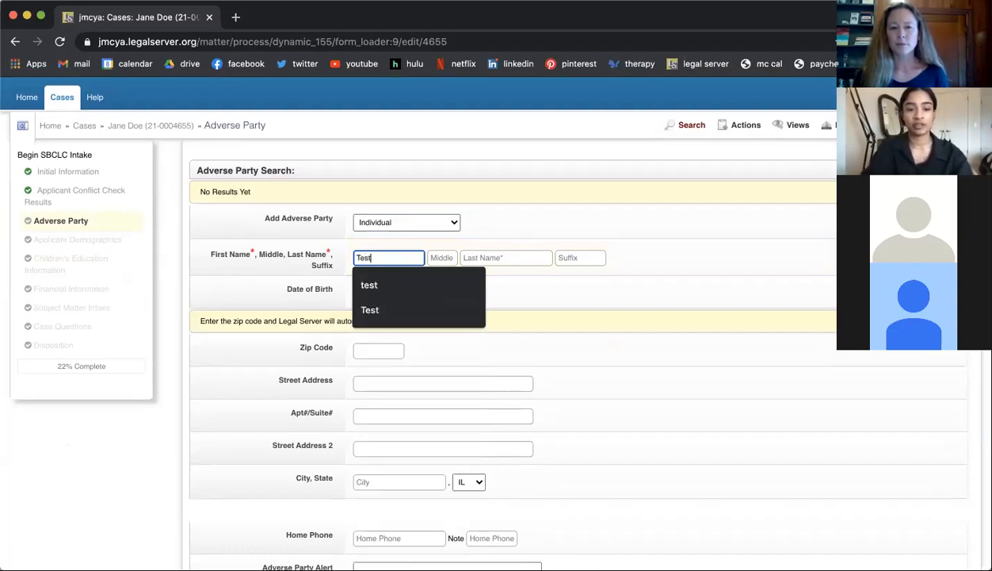
{"action": "left_click", "coordinate": [506, 257]}
{"action": "type", "text": "est"}
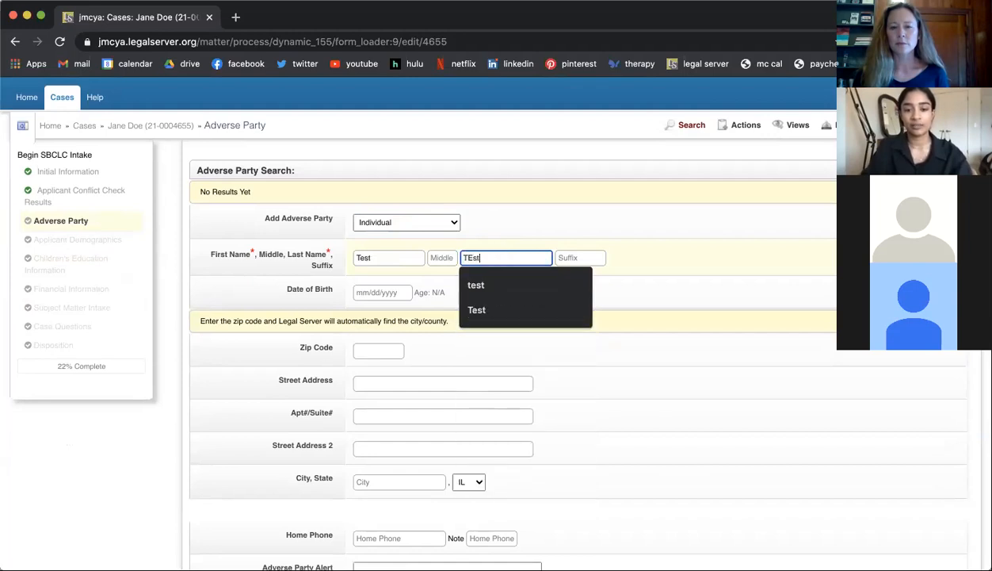
{"action": "left_click", "coordinate": [563, 208]}
Step: Save the adverse party with its conflict search, and look over the matching cases
{"action": "scroll", "coordinate": [563, 214], "scroll_direction": "down", "scroll_amount": 3}
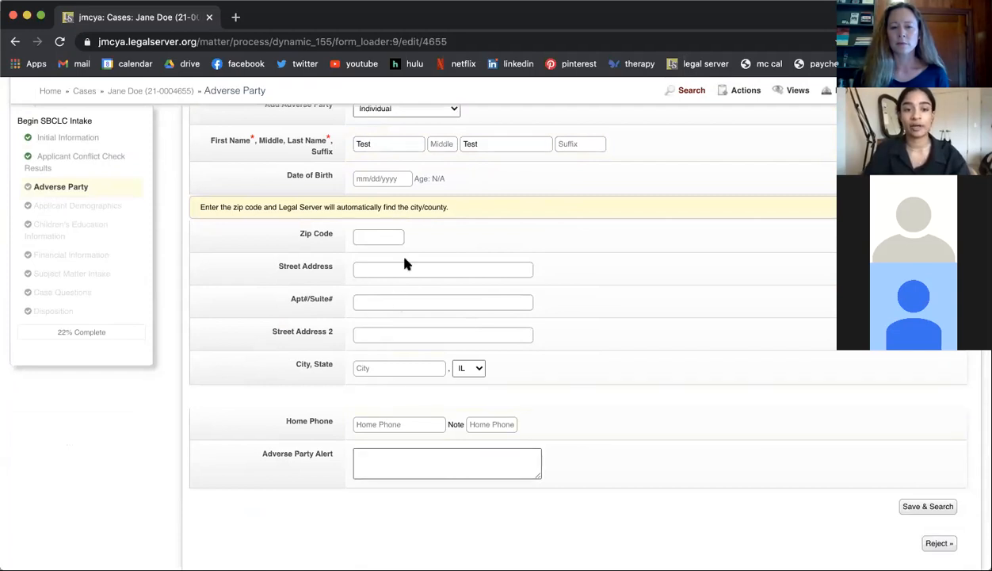
{"action": "scroll", "coordinate": [404, 261], "scroll_direction": "up", "scroll_amount": 1}
{"action": "scroll", "coordinate": [405, 259], "scroll_direction": "down", "scroll_amount": 2}
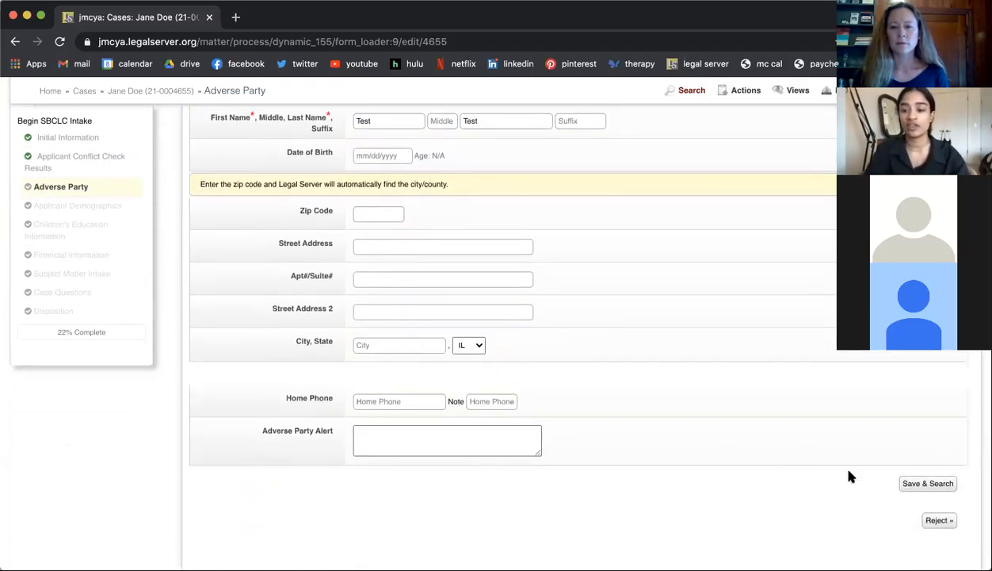
{"action": "left_click", "coordinate": [907, 486]}
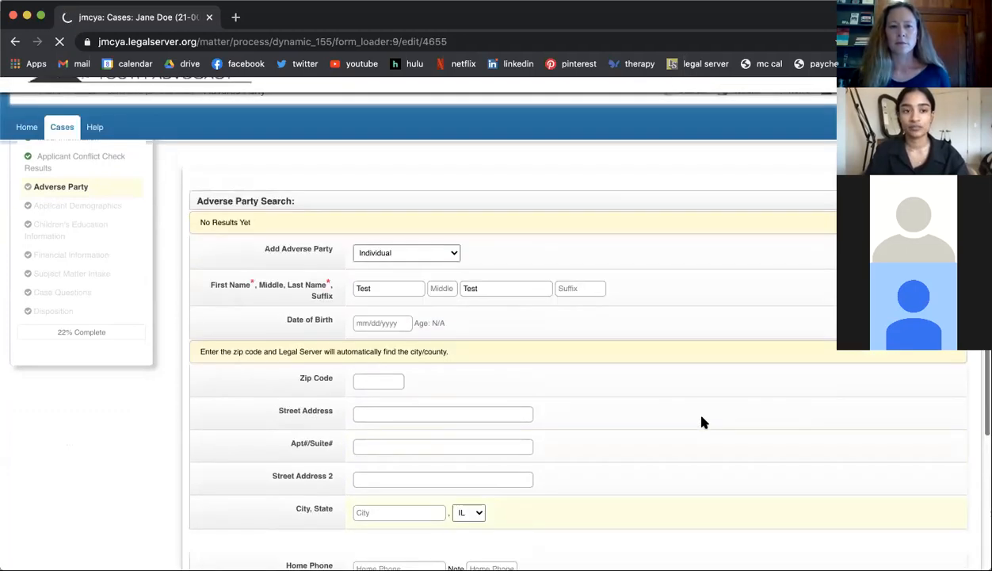
{"action": "scroll", "coordinate": [701, 421], "scroll_direction": "down", "scroll_amount": 3}
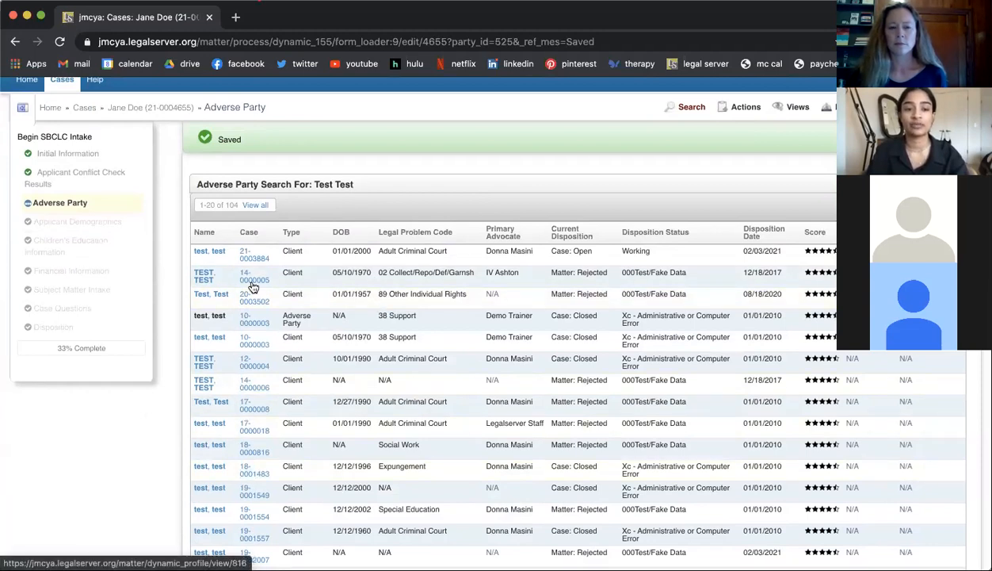
{"action": "scroll", "coordinate": [274, 381], "scroll_direction": "down", "scroll_amount": 10}
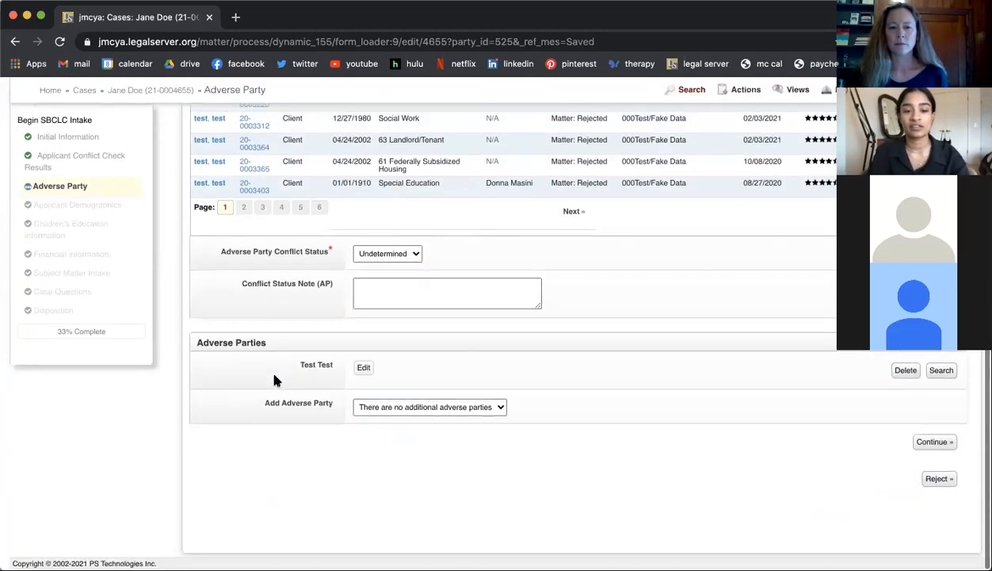
Step: Set the Adverse Party Conflict Status to Conflict, return it to Undetermined, and try to continue the intake
{"action": "left_click", "coordinate": [398, 255]}
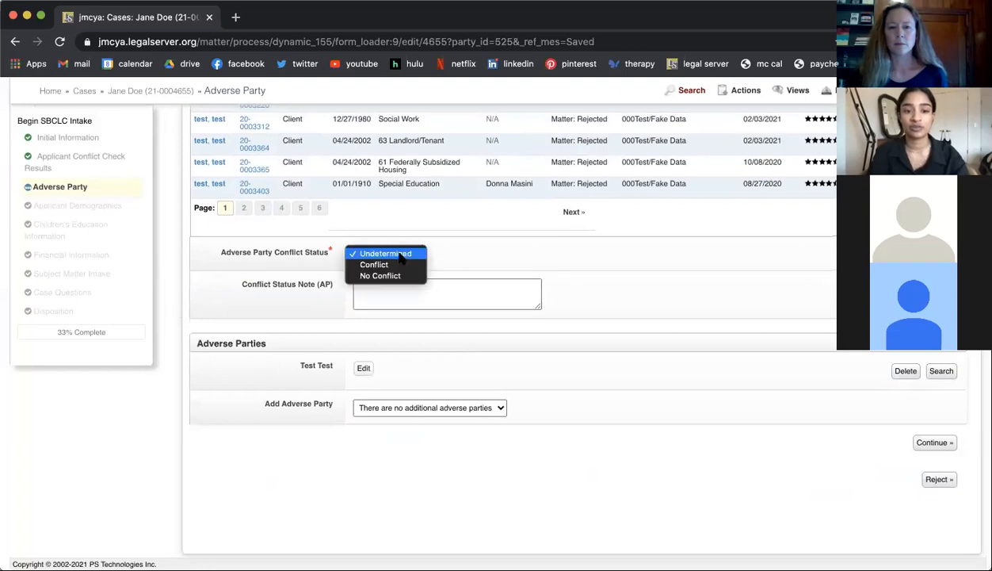
{"action": "left_click", "coordinate": [394, 266]}
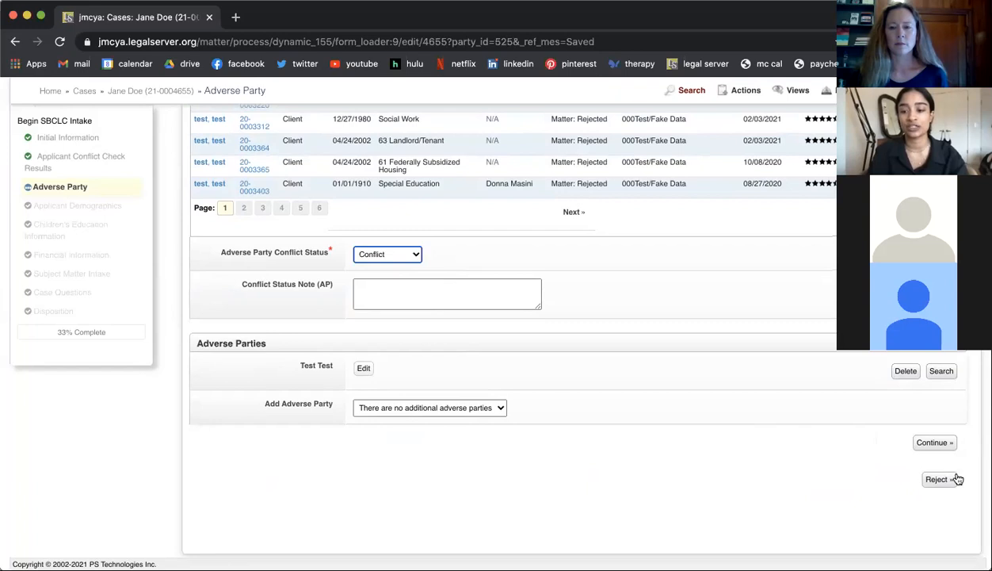
{"action": "left_click", "coordinate": [404, 263]}
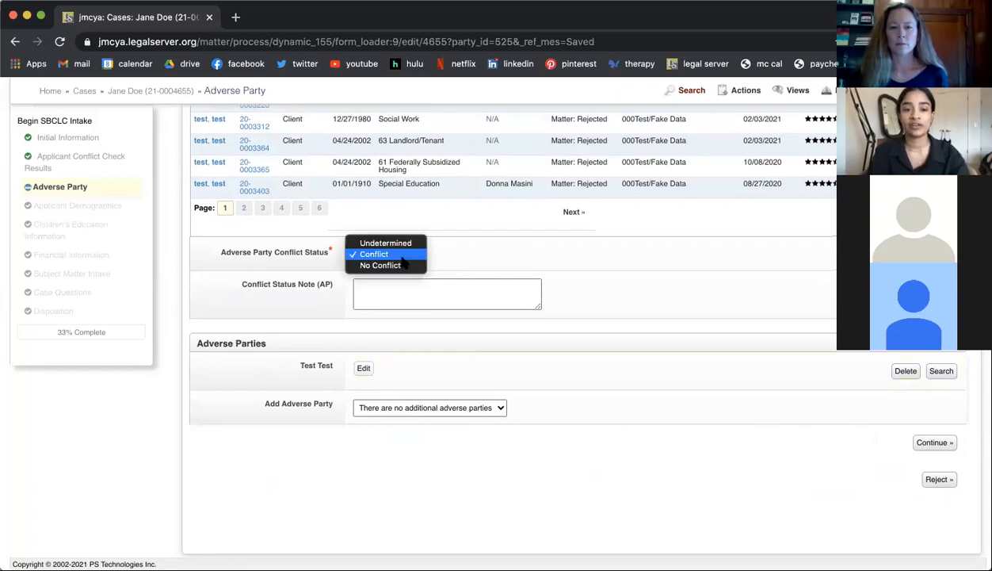
{"action": "left_click", "coordinate": [398, 243]}
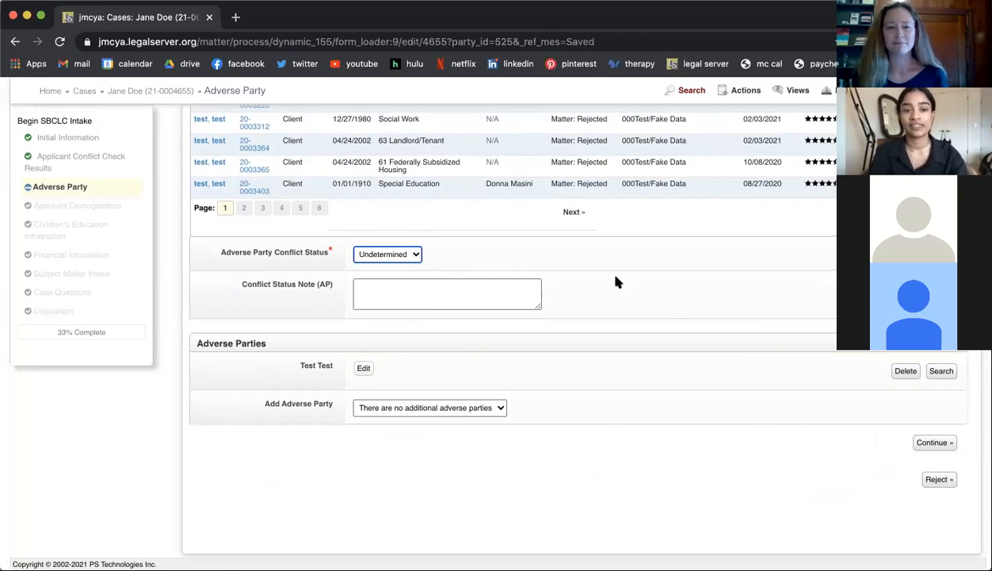
{"action": "left_click", "coordinate": [924, 446]}
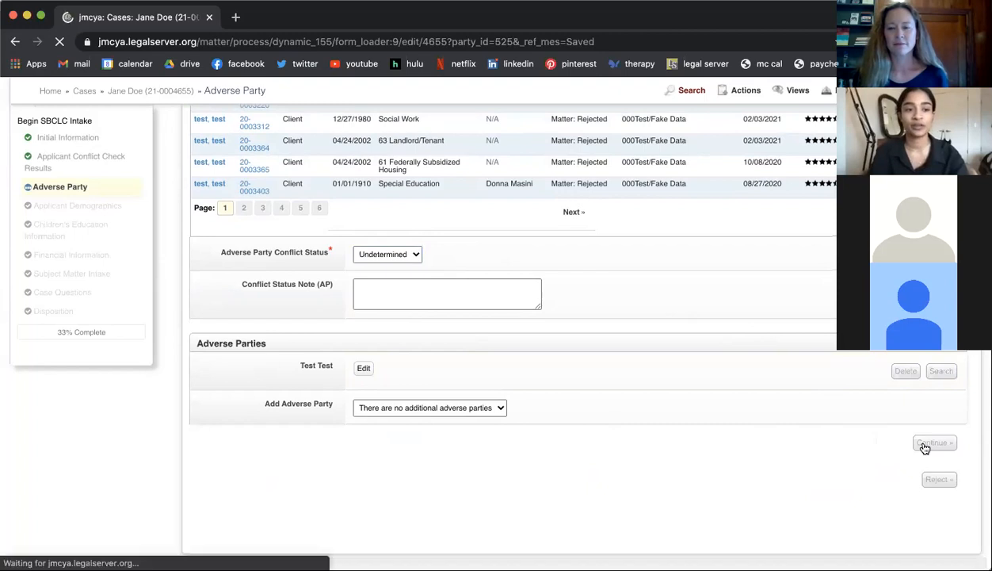
Step: Set the Adverse Party Conflict Status to No Conflict and continue to the Applicant Demographics page
{"action": "scroll", "coordinate": [743, 398], "scroll_direction": "down", "scroll_amount": 5}
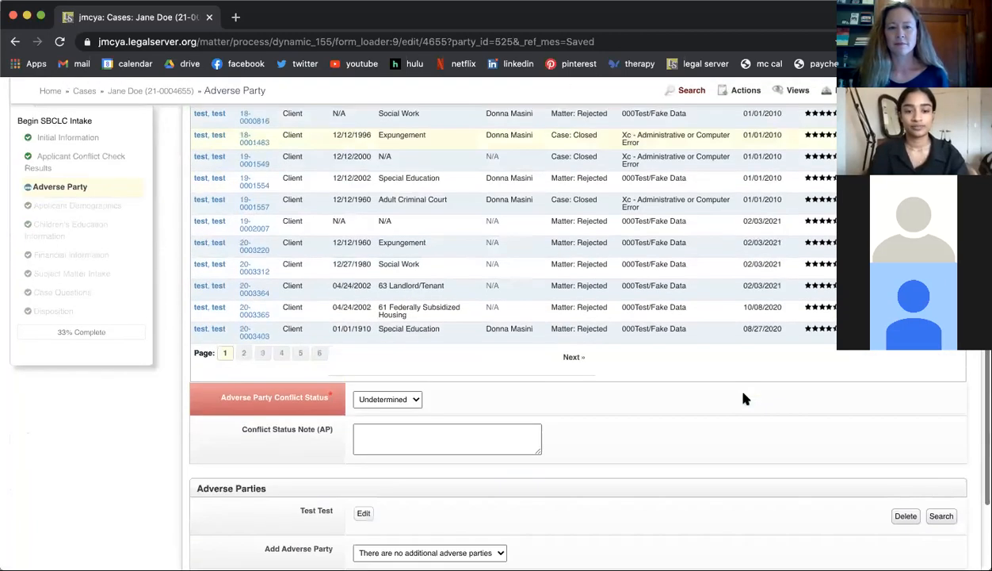
{"action": "left_click", "coordinate": [414, 399]}
{"action": "left_click", "coordinate": [402, 422]}
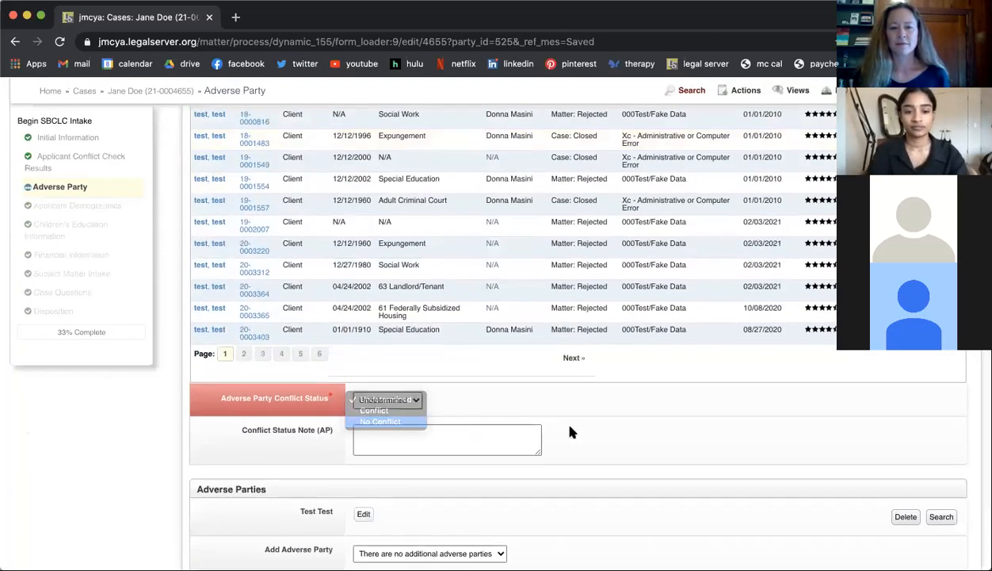
{"action": "scroll", "coordinate": [569, 430], "scroll_direction": "down", "scroll_amount": 4}
{"action": "left_click", "coordinate": [917, 446]}
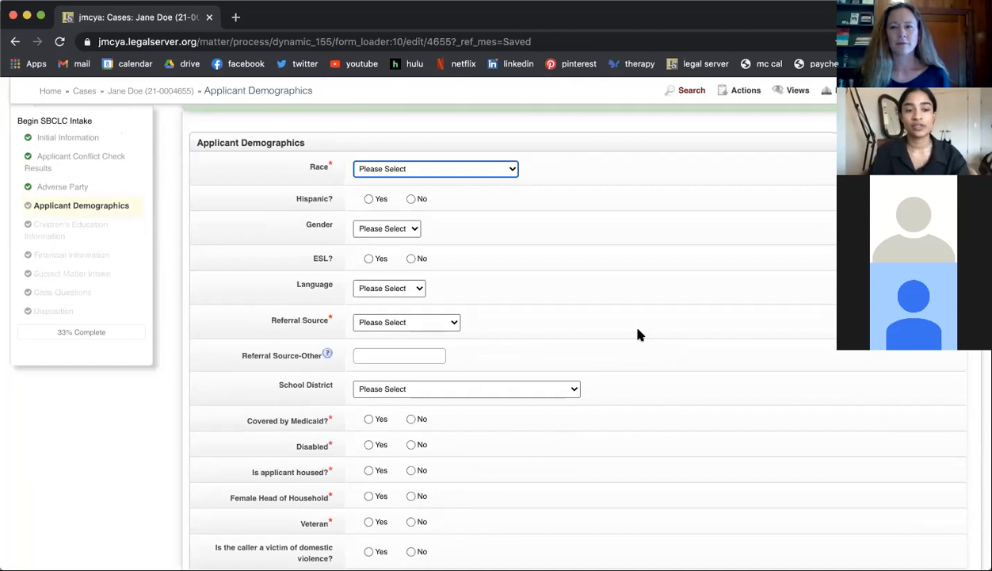
Step: Look over the demographics fields, set Race to Asian and White, and answer No to Hispanic
{"action": "scroll", "coordinate": [567, 238], "scroll_direction": "down", "scroll_amount": 2}
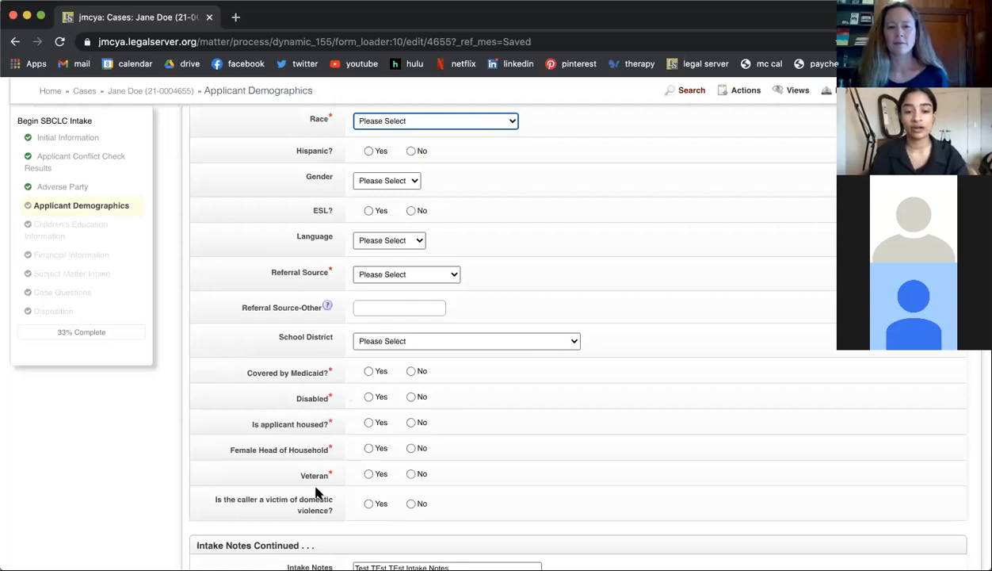
{"action": "scroll", "coordinate": [389, 383], "scroll_direction": "up", "scroll_amount": 2}
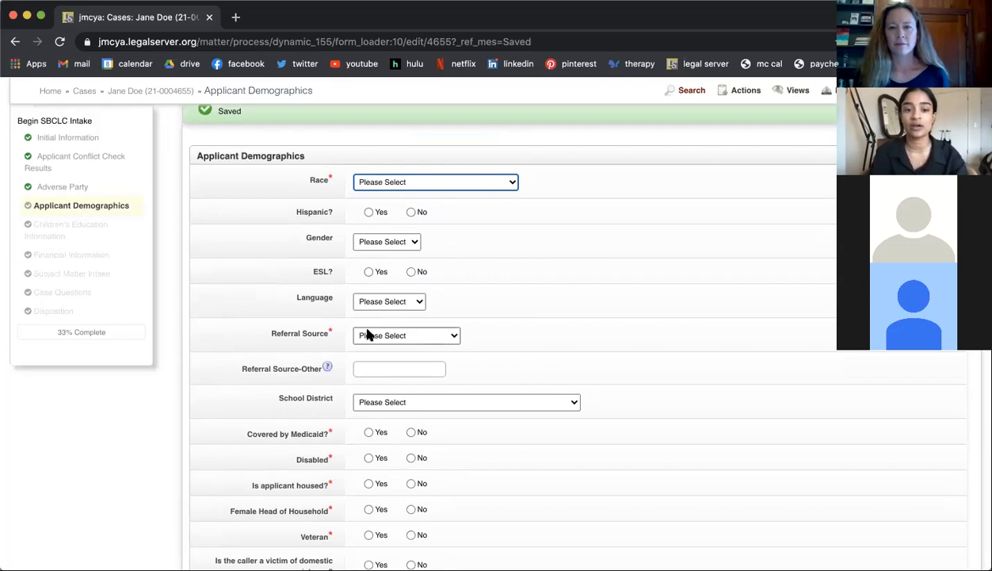
{"action": "scroll", "coordinate": [363, 327], "scroll_direction": "down", "scroll_amount": 1}
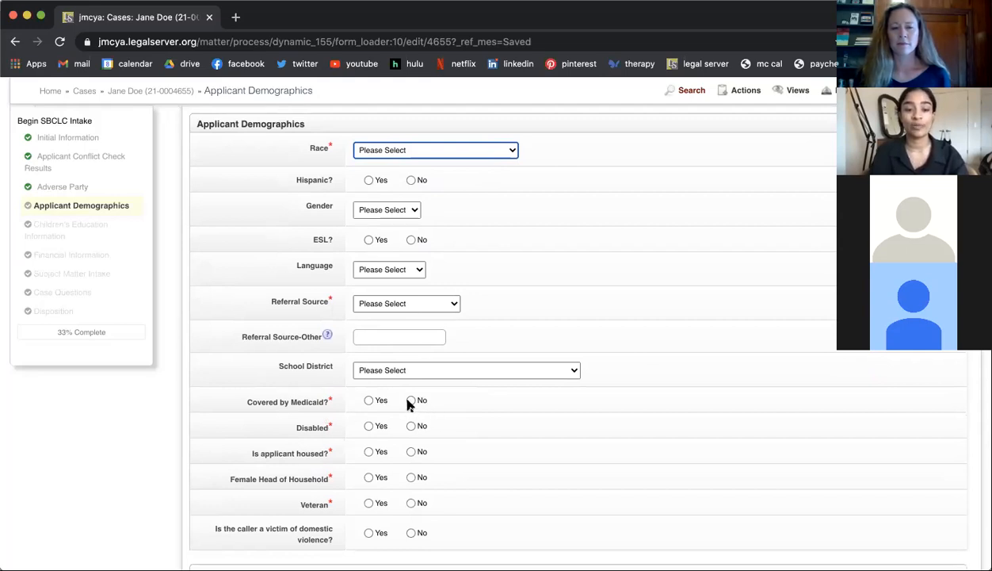
{"action": "left_click", "coordinate": [445, 151]}
{"action": "left_click", "coordinate": [422, 203]}
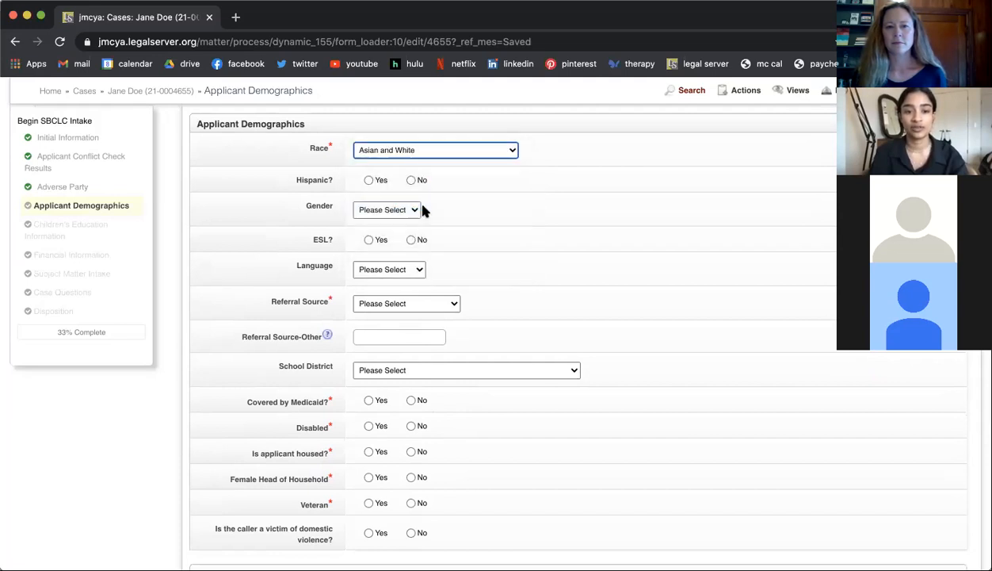
{"action": "left_click", "coordinate": [411, 181]}
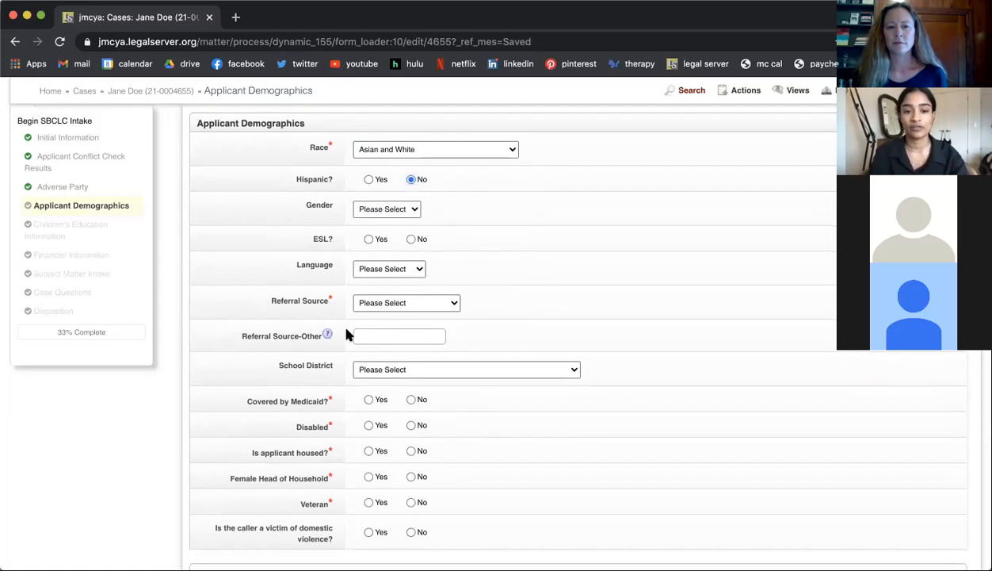
Step: Set Referral Source to State's Attorney Office and answer No for Medicaid coverage, disability and whether the applicant is housed
{"action": "scroll", "coordinate": [347, 335], "scroll_direction": "down", "scroll_amount": 2}
{"action": "left_click", "coordinate": [372, 256]}
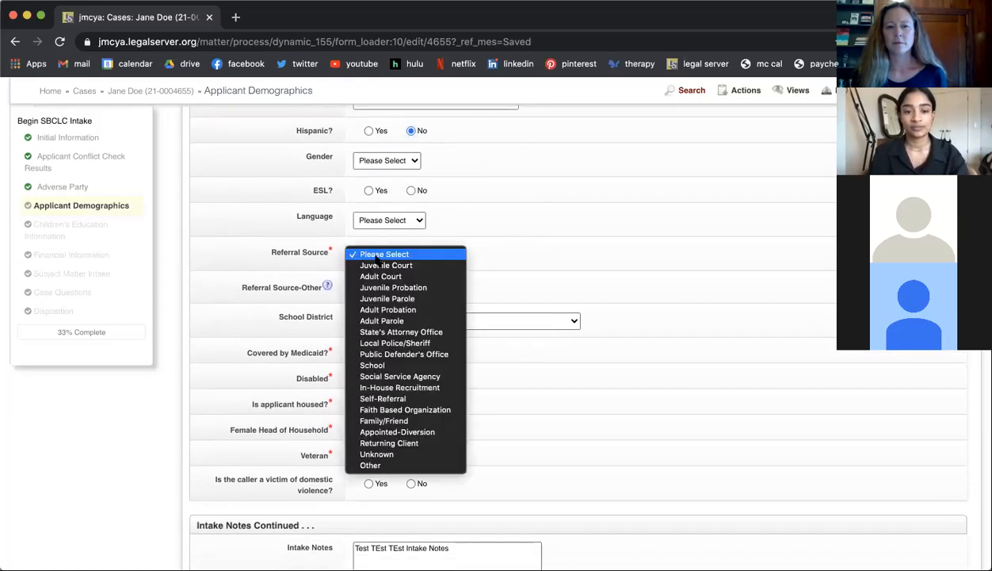
{"action": "left_click", "coordinate": [392, 331]}
{"action": "left_click", "coordinate": [368, 353]}
{"action": "left_click", "coordinate": [410, 351]}
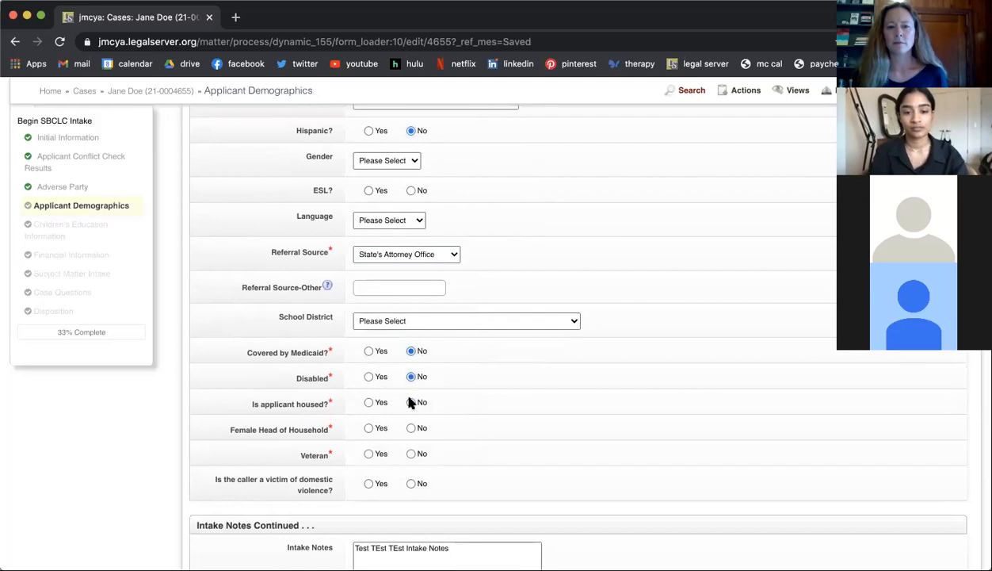
{"action": "left_click", "coordinate": [411, 402]}
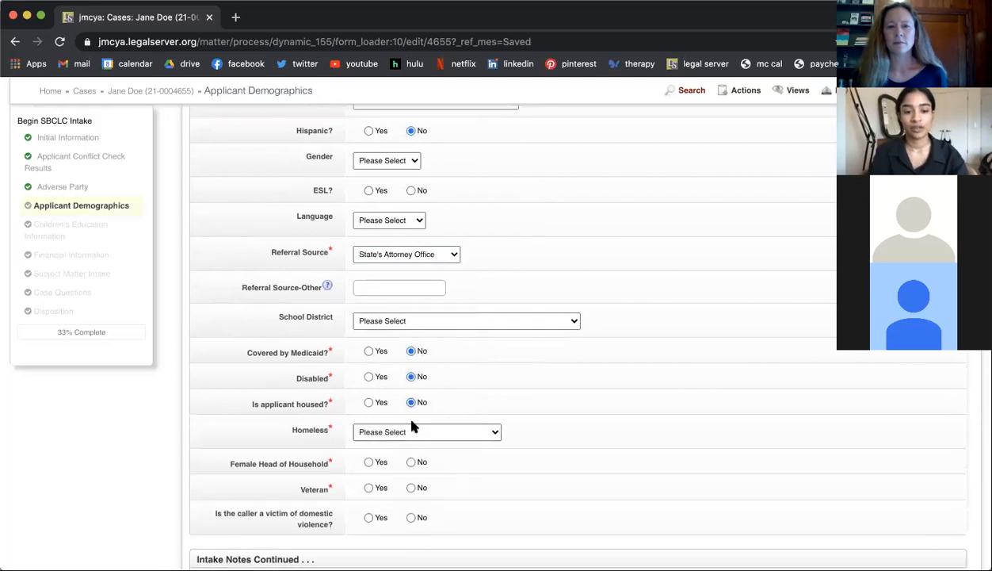
Step: Switch the applicant's housed answer to Yes, check the Permanent Housing options, and set the answer back to No
{"action": "scroll", "coordinate": [410, 426], "scroll_direction": "down", "scroll_amount": 1}
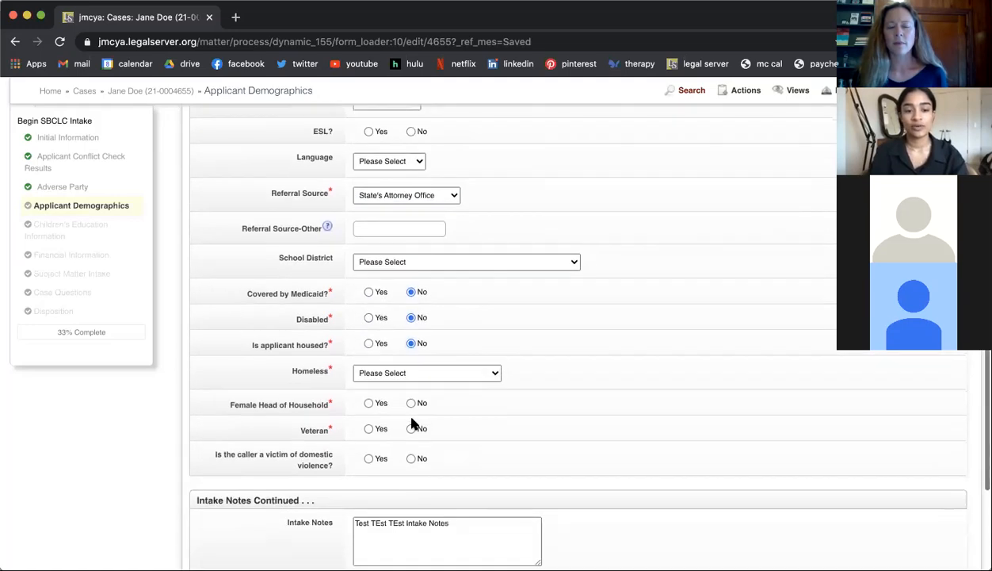
{"action": "left_click", "coordinate": [369, 344]}
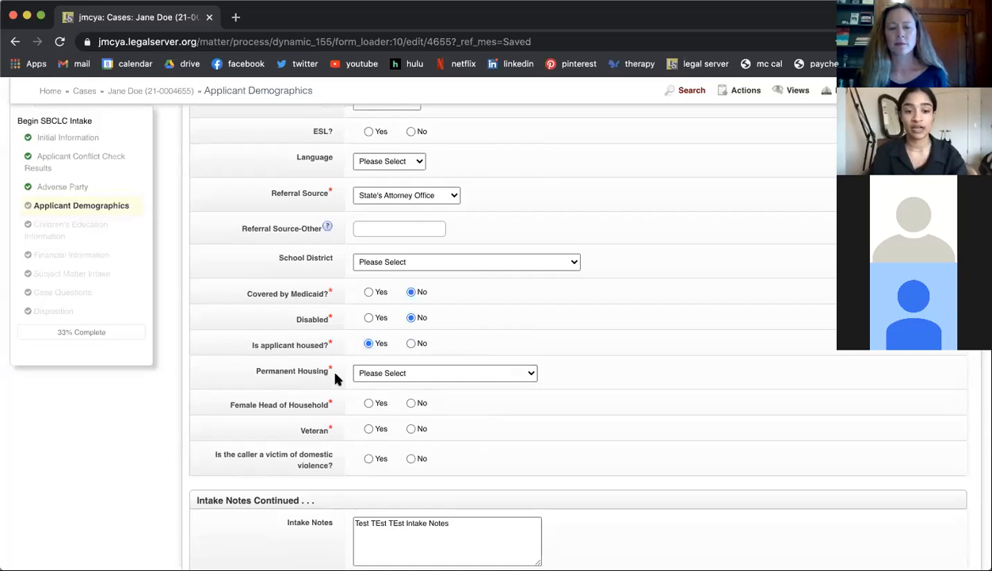
{"action": "left_click", "coordinate": [381, 379]}
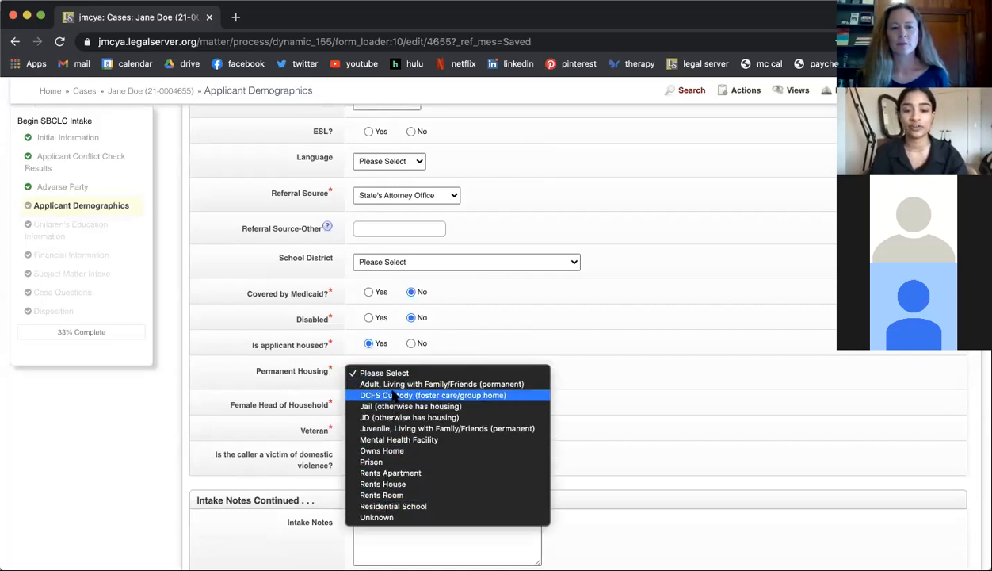
{"action": "left_click", "coordinate": [409, 345]}
{"action": "left_click", "coordinate": [410, 345]}
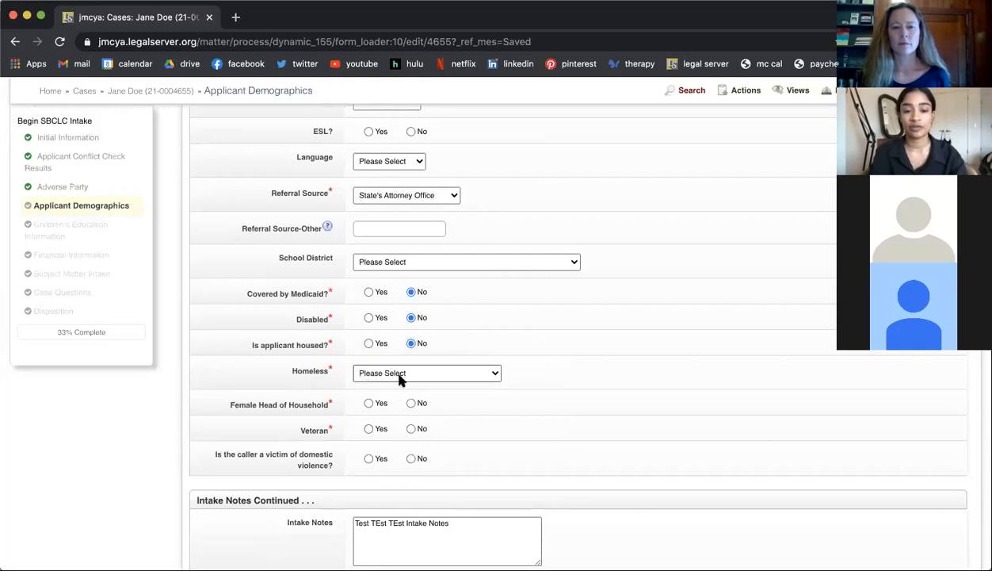
Step: Review the Homeless options and set the applicant's homeless situation to Couch Surfing
{"action": "left_click", "coordinate": [400, 380]}
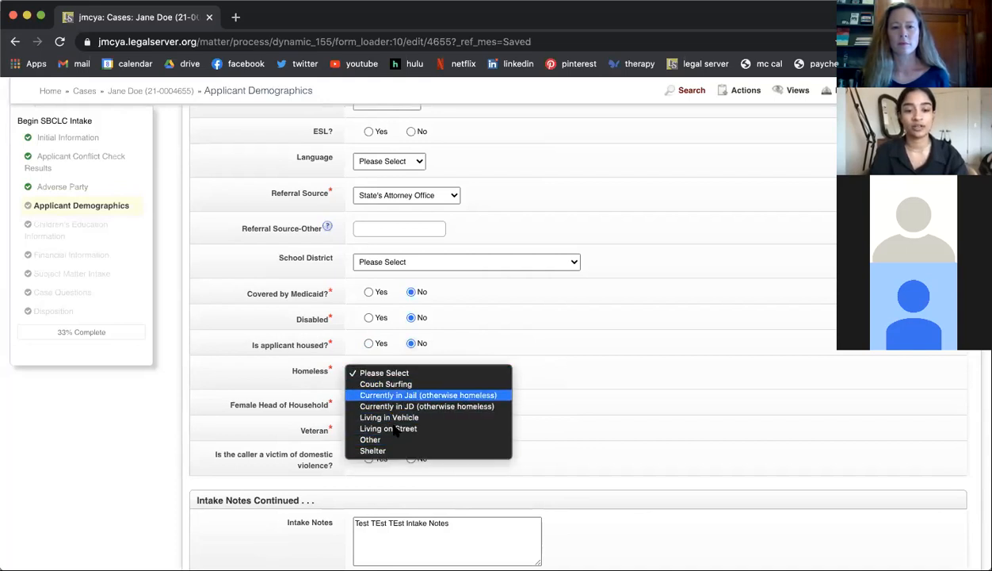
{"action": "left_click", "coordinate": [571, 372]}
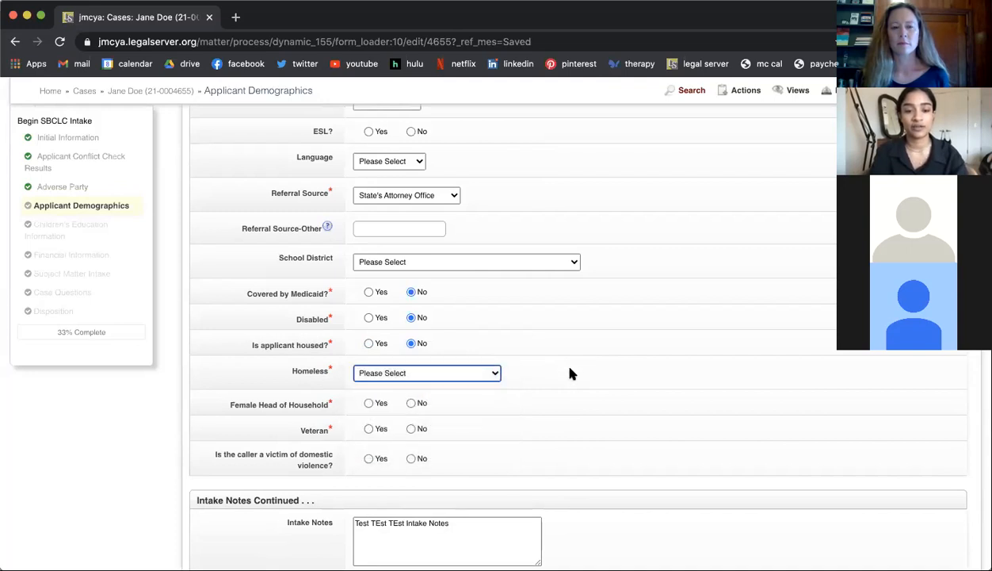
{"action": "left_click", "coordinate": [446, 371]}
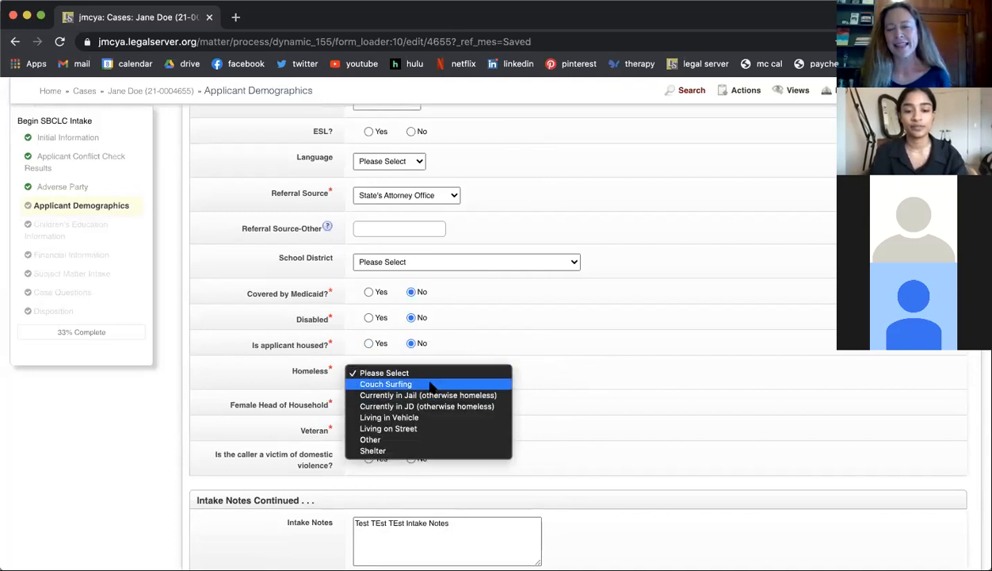
{"action": "left_click", "coordinate": [432, 385]}
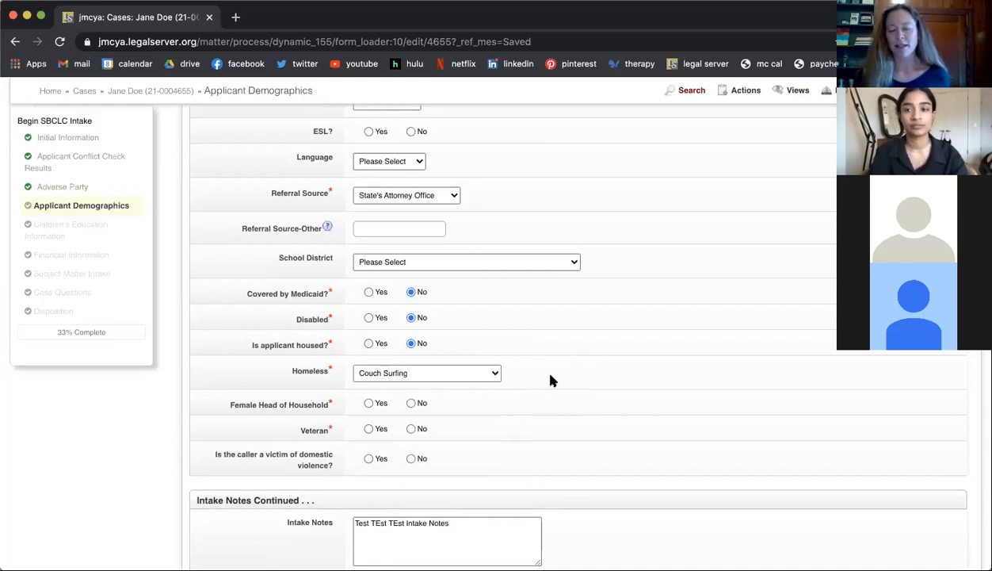
Step: Answer No to Female Head of Household and Veteran, and save the demographics page to continue to Children's Education Information
{"action": "scroll", "coordinate": [553, 380], "scroll_direction": "down", "scroll_amount": 1}
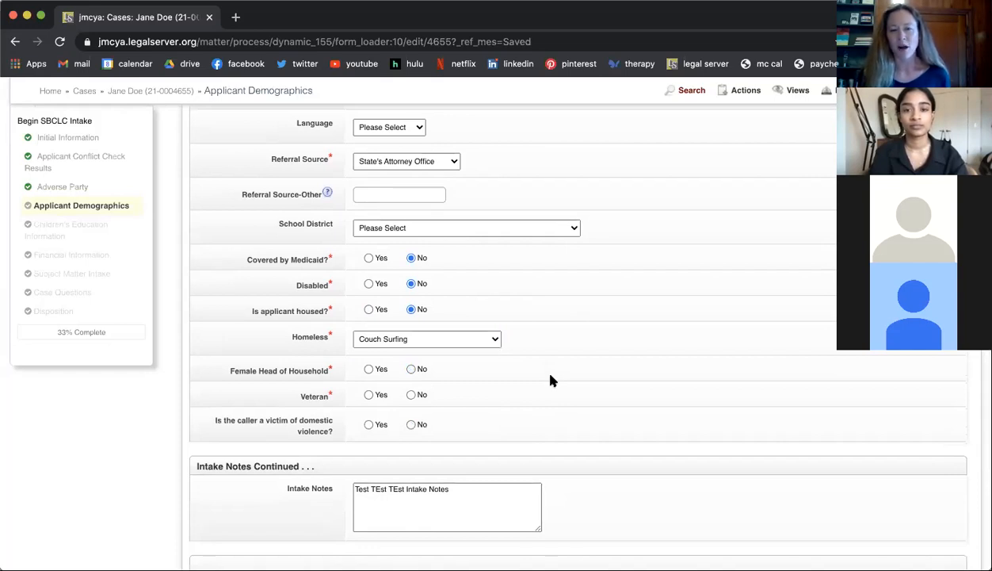
{"action": "scroll", "coordinate": [553, 380], "scroll_direction": "down", "scroll_amount": 1}
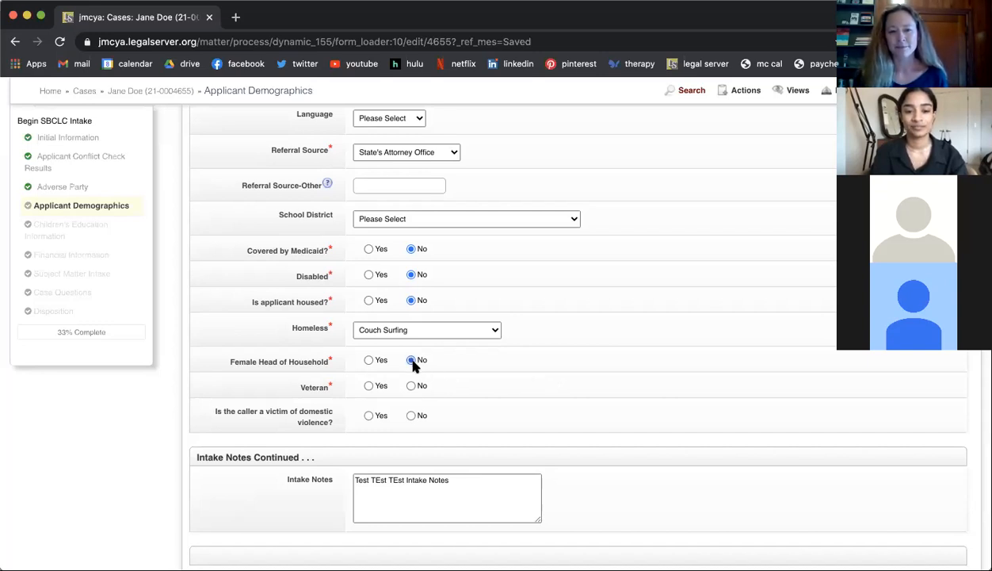
{"action": "scroll", "coordinate": [409, 388], "scroll_direction": "down", "scroll_amount": 3}
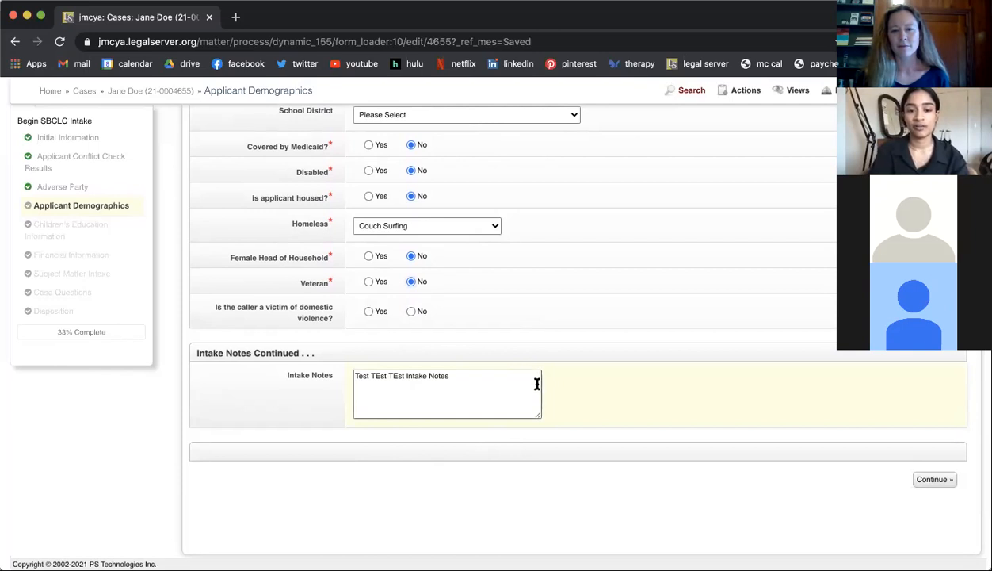
{"action": "left_click", "coordinate": [937, 479]}
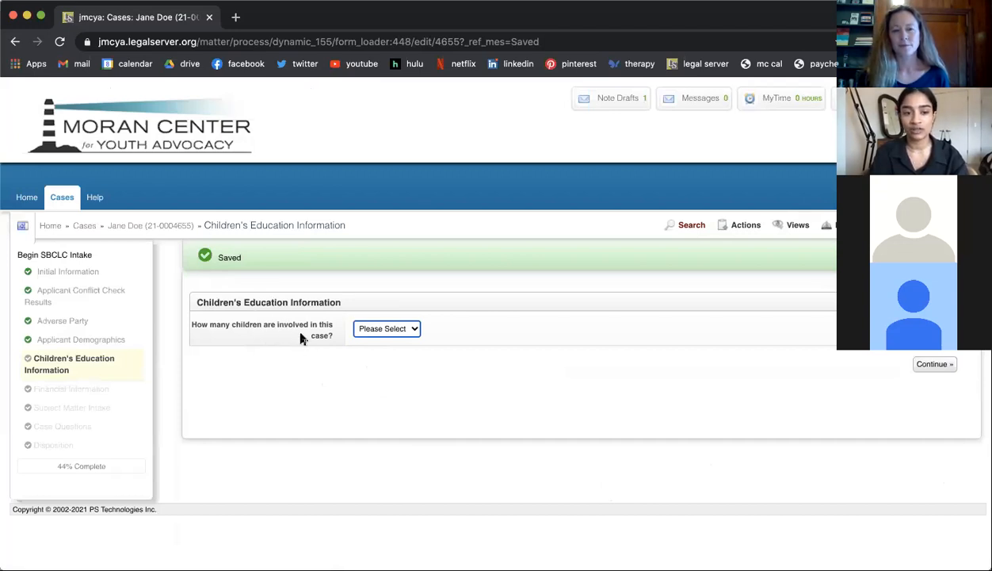
Step: Try 02 and 06 as the number of children involved in the case and look over the resulting child sections
{"action": "left_click", "coordinate": [403, 329]}
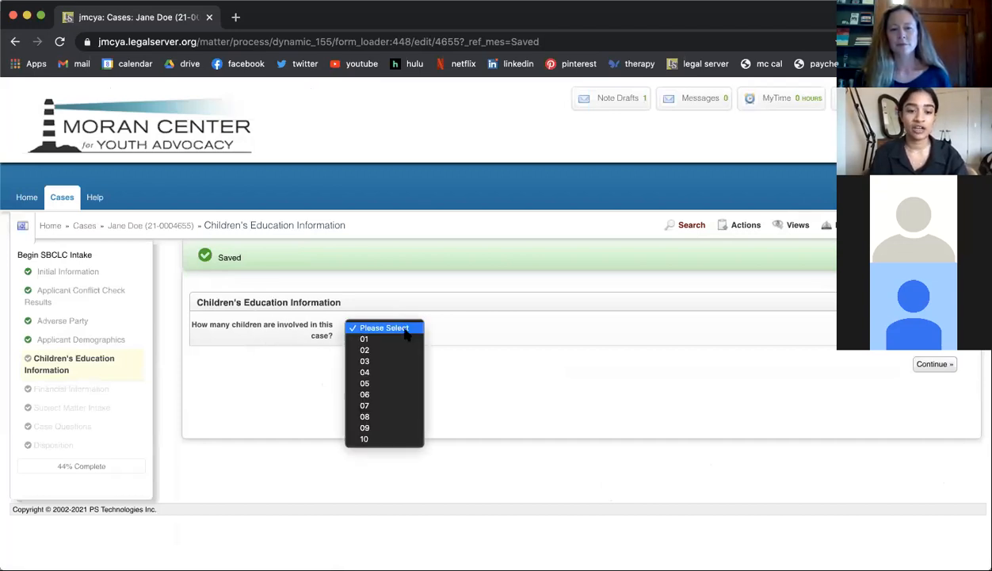
{"action": "left_click", "coordinate": [365, 351]}
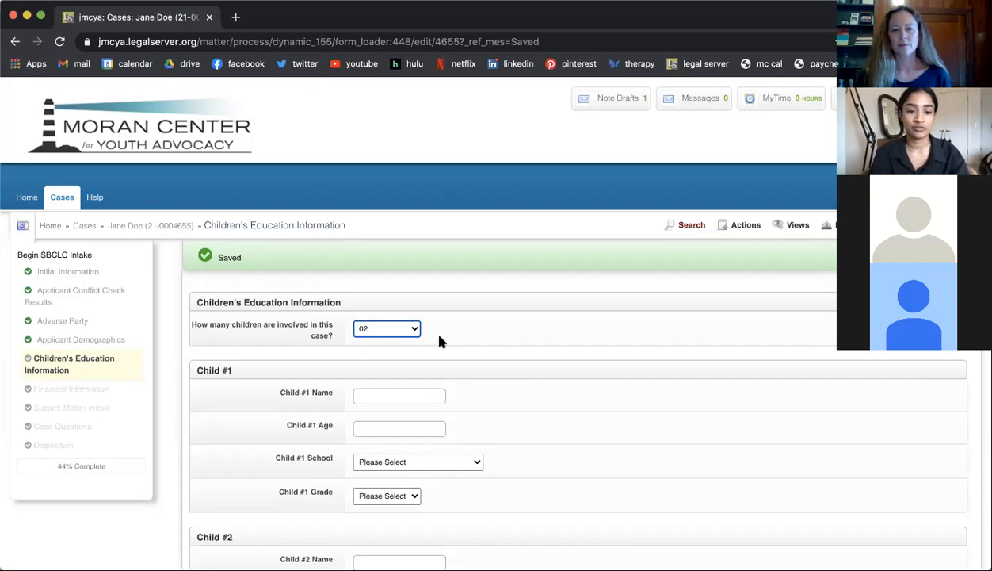
{"action": "scroll", "coordinate": [438, 341], "scroll_direction": "down", "scroll_amount": 3}
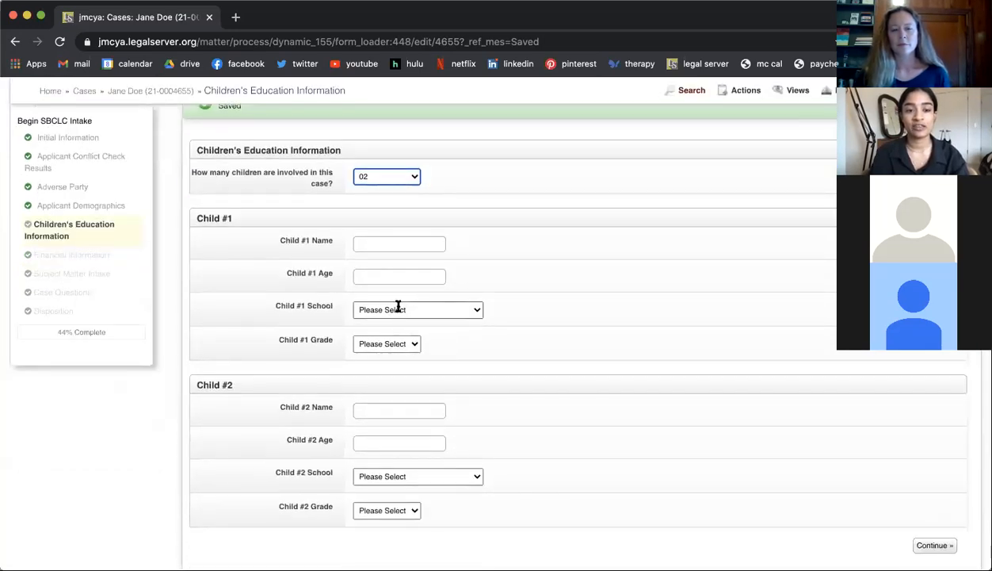
{"action": "scroll", "coordinate": [440, 299], "scroll_direction": "down", "scroll_amount": 2}
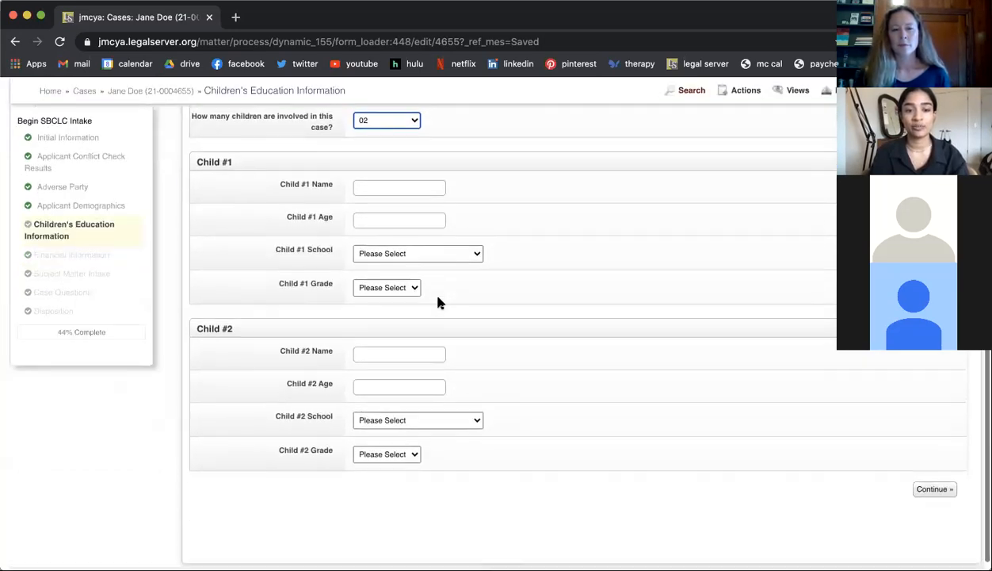
{"action": "left_click", "coordinate": [392, 122]}
{"action": "left_click", "coordinate": [388, 164]}
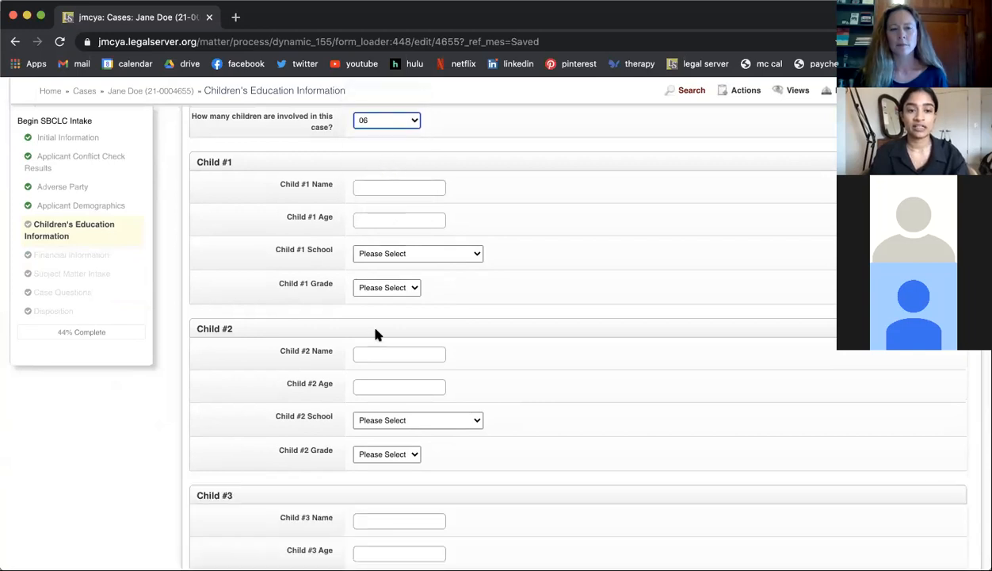
{"action": "scroll", "coordinate": [376, 333], "scroll_direction": "down", "scroll_amount": 10}
{"action": "scroll", "coordinate": [377, 332], "scroll_direction": "up", "scroll_amount": 10}
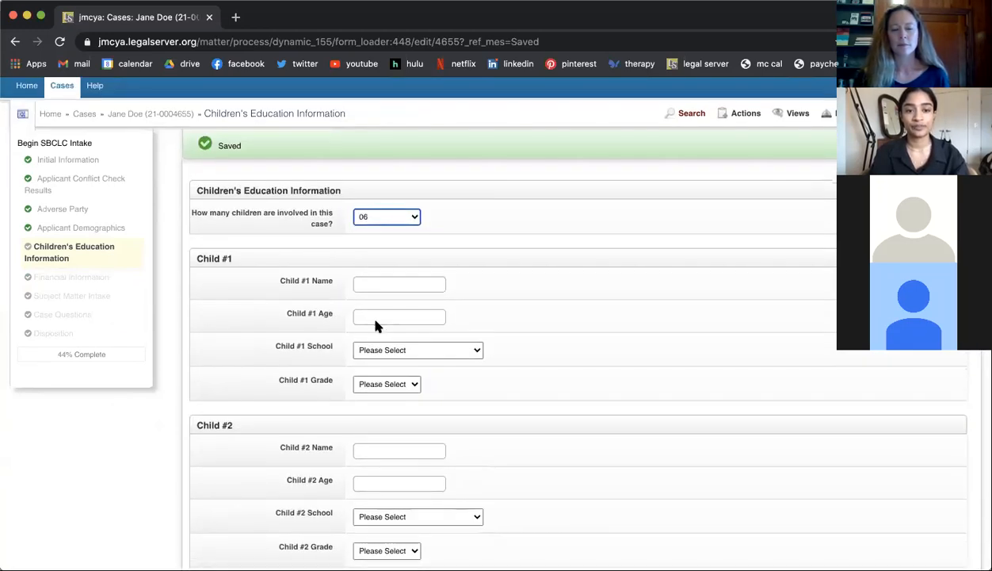
Step: Set the number of children involved to 01 and look over Child #1's School and Grade options
{"action": "left_click", "coordinate": [374, 220]}
{"action": "left_click", "coordinate": [375, 161]}
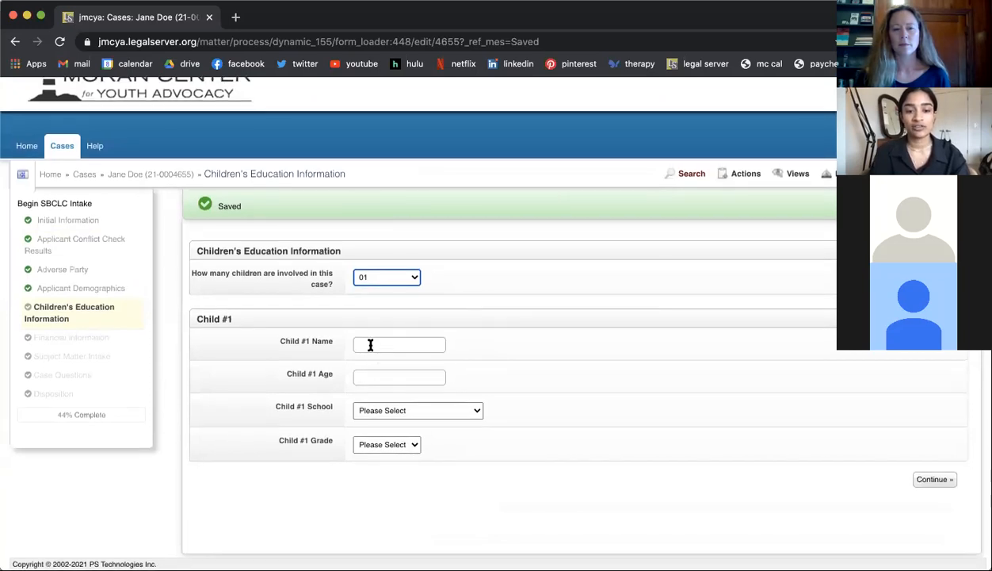
{"action": "left_click", "coordinate": [389, 412]}
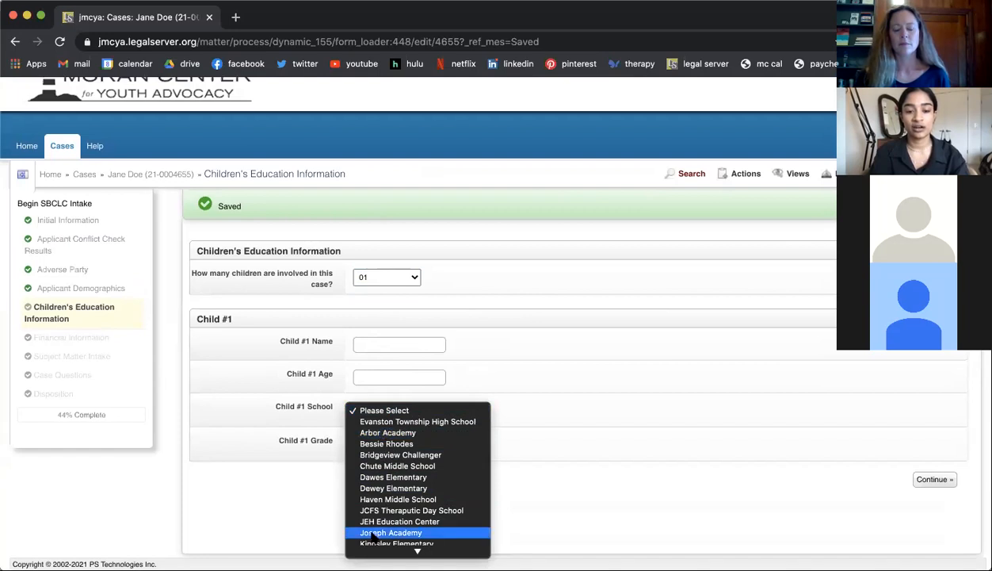
{"action": "scroll", "coordinate": [372, 538], "scroll_direction": "down", "scroll_amount": 5}
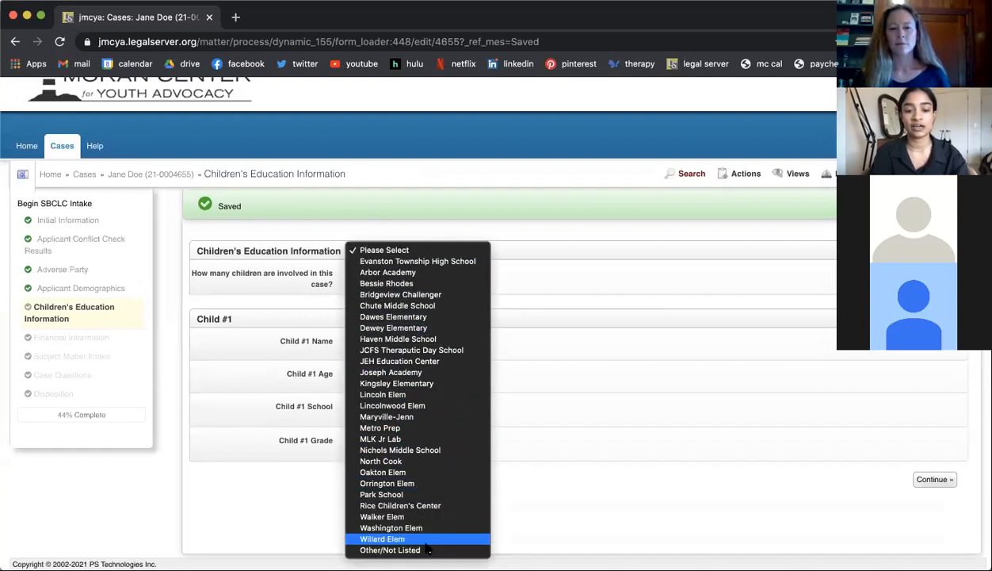
{"action": "left_click", "coordinate": [507, 421]}
{"action": "left_click", "coordinate": [386, 446]}
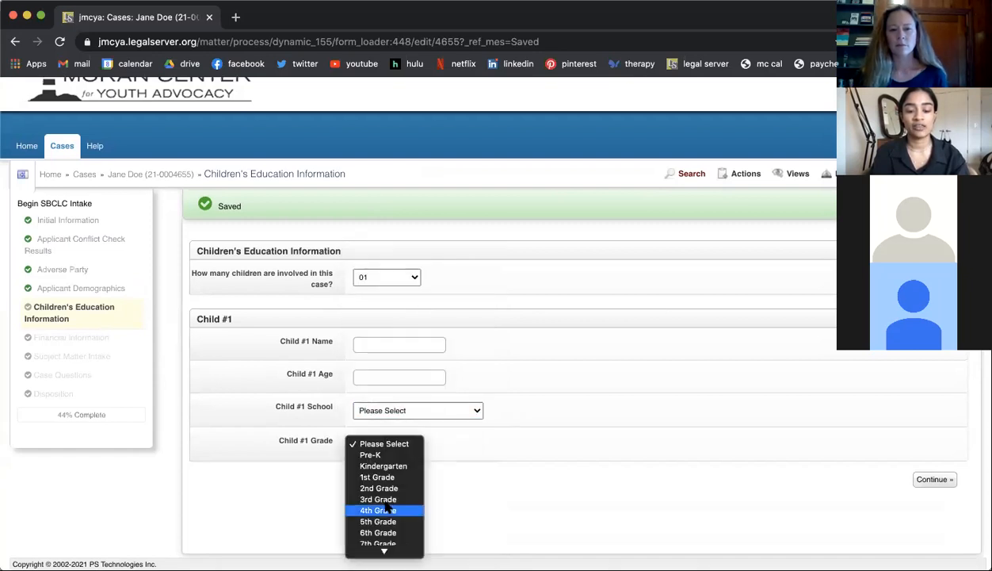
{"action": "scroll", "coordinate": [387, 509], "scroll_direction": "down", "scroll_amount": 3}
{"action": "left_click", "coordinate": [387, 346]}
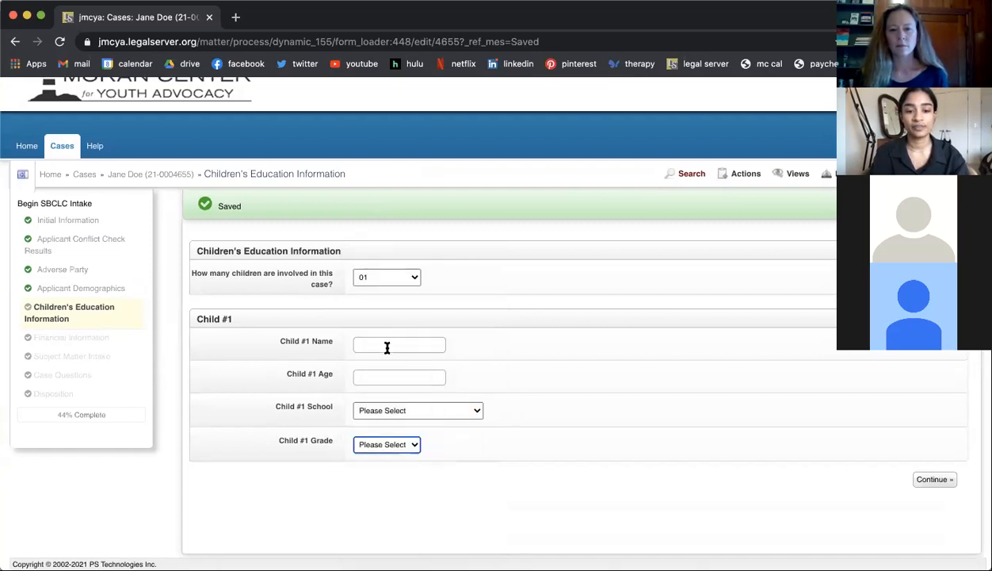
Step: Fill in Child #1 with name Test, age 11, Haven Middle School and 6th Grade, and save the page
{"action": "left_click", "coordinate": [387, 346]}
{"action": "type", "text": "Test"}
{"action": "left_click", "coordinate": [307, 358]}
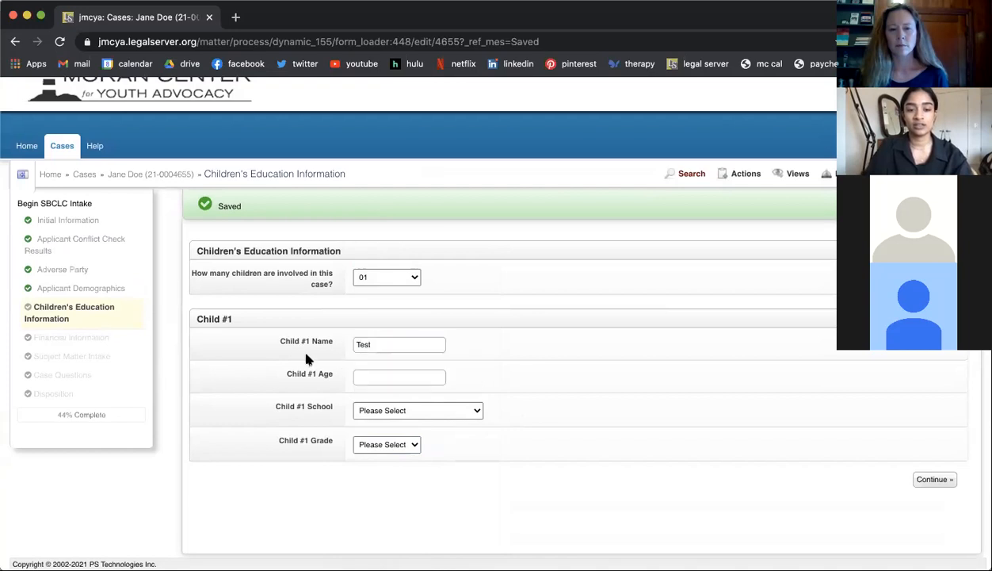
{"action": "left_click", "coordinate": [383, 376]}
{"action": "type", "text": "11"}
{"action": "left_click", "coordinate": [393, 411]}
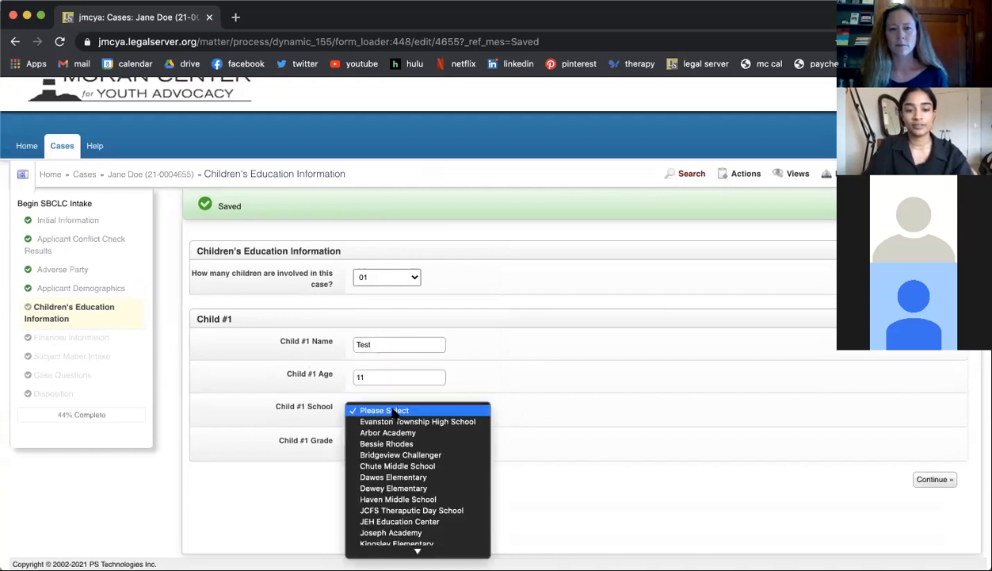
{"action": "left_click", "coordinate": [443, 499]}
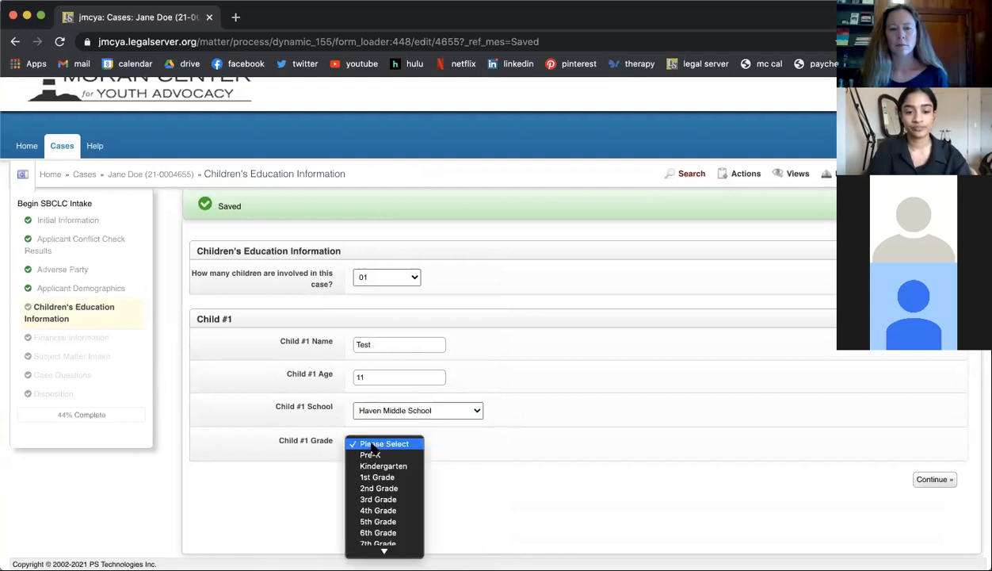
{"action": "left_click", "coordinate": [378, 532]}
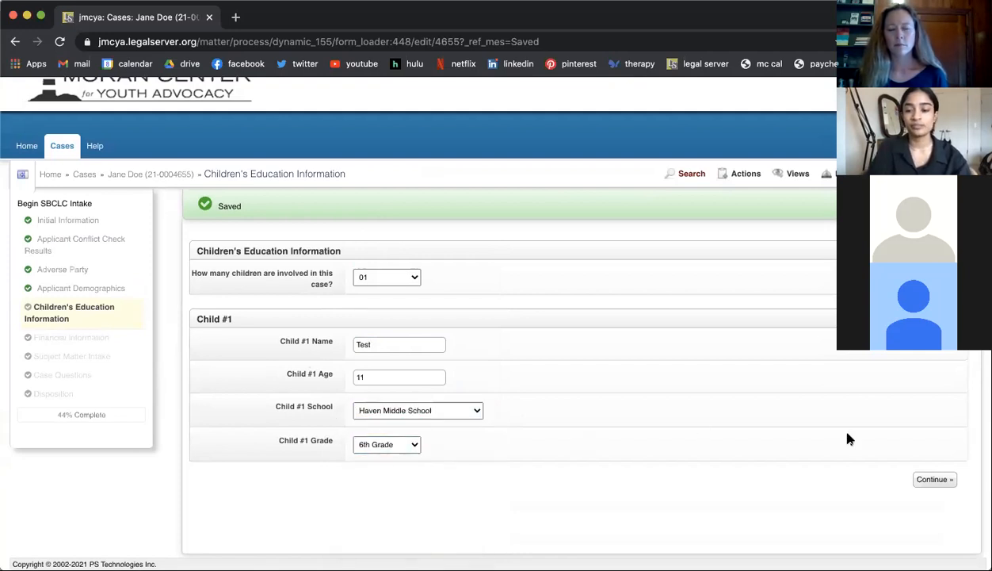
{"action": "left_click", "coordinate": [927, 481]}
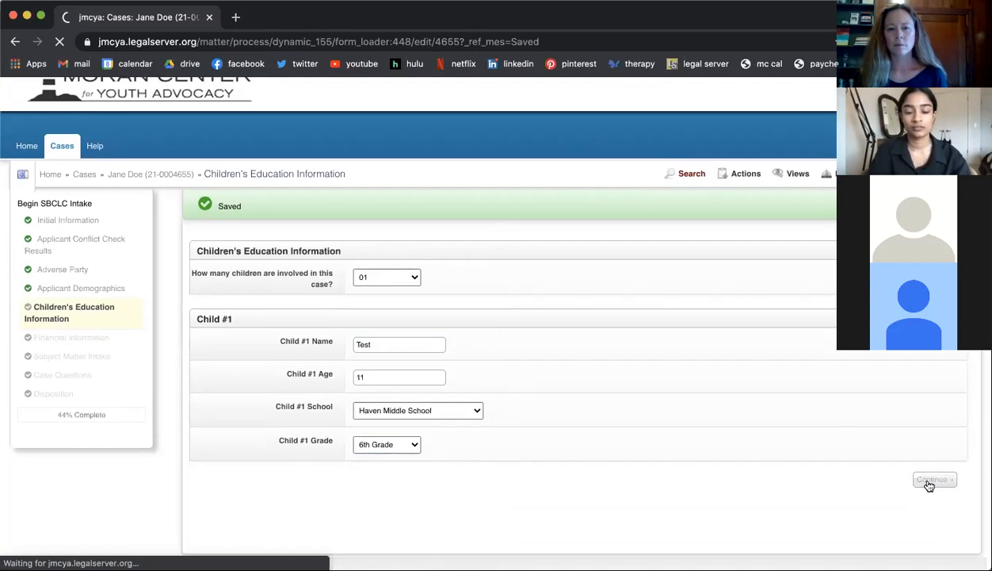
Step: Set the Number of People under 18 to 1 in the Financial Information
{"action": "scroll", "coordinate": [653, 450], "scroll_direction": "down", "scroll_amount": 3}
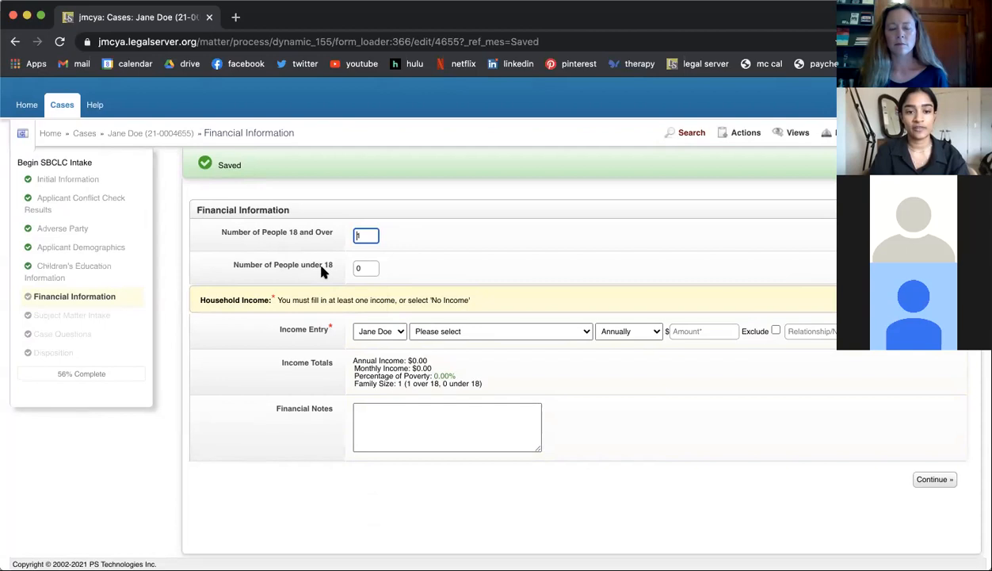
{"action": "left_click", "coordinate": [363, 269]}
{"action": "key", "text": "BackSpace"}
{"action": "type", "text": "1"}
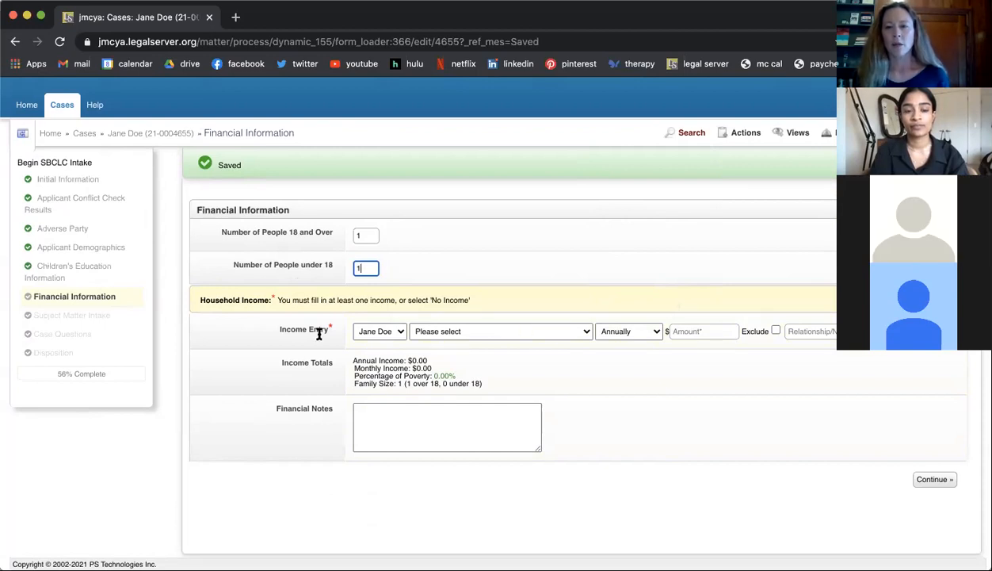
Step: Revisit the Children's Education Information page to check the number of children, and return to Financial Information
{"action": "left_click", "coordinate": [104, 271]}
{"action": "left_click", "coordinate": [104, 271]}
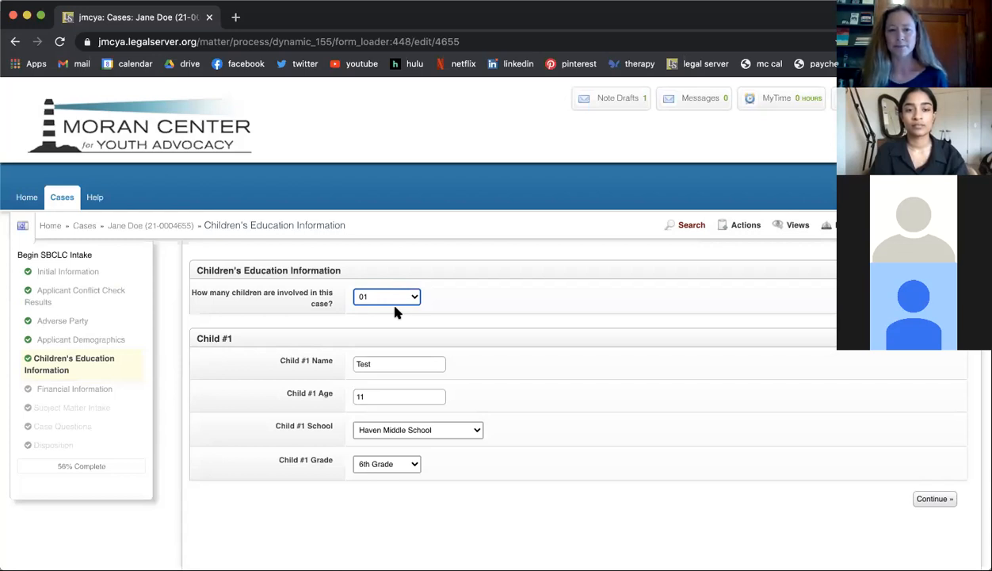
{"action": "left_click", "coordinate": [84, 397]}
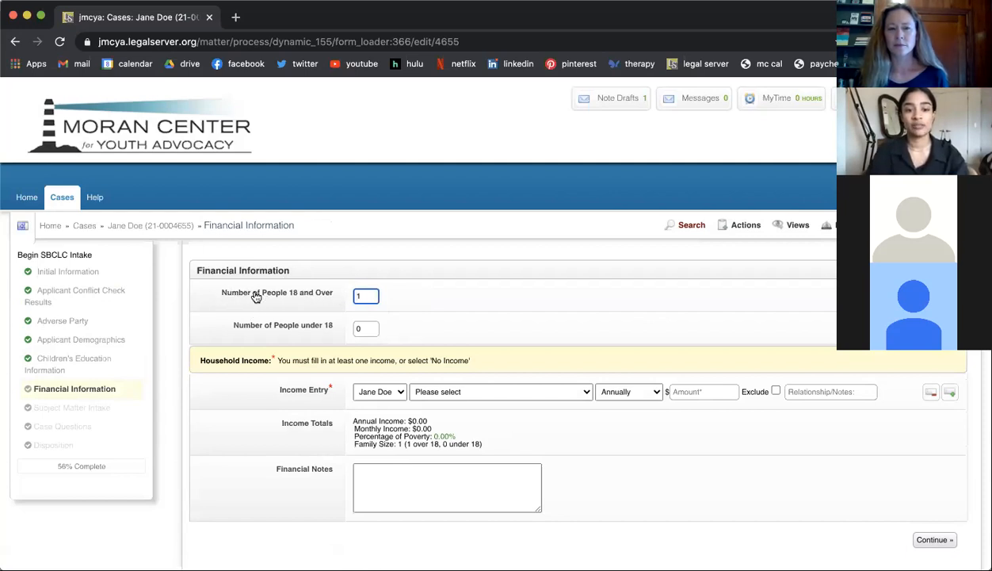
Step: Enter 1 again as the Number of People under 18 so the family size updates
{"action": "left_click", "coordinate": [361, 327]}
{"action": "key", "text": "BackSpace"}
{"action": "type", "text": "1"}
{"action": "left_click", "coordinate": [442, 325]}
Step: Fill in the applicant's income entry as Employment, Annually, with an amount of $30,000
{"action": "scroll", "coordinate": [442, 325], "scroll_direction": "down", "scroll_amount": 2}
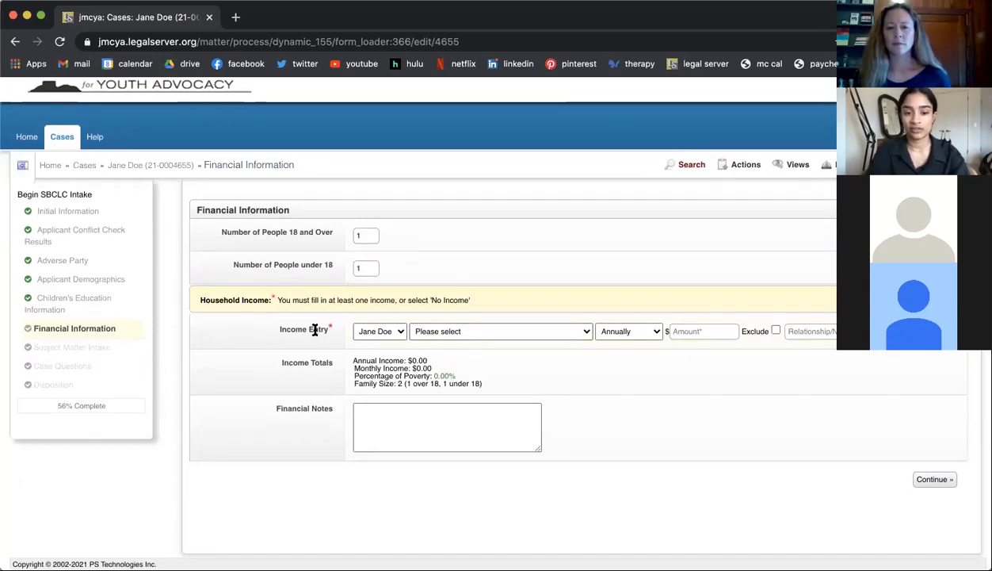
{"action": "left_click", "coordinate": [484, 331]}
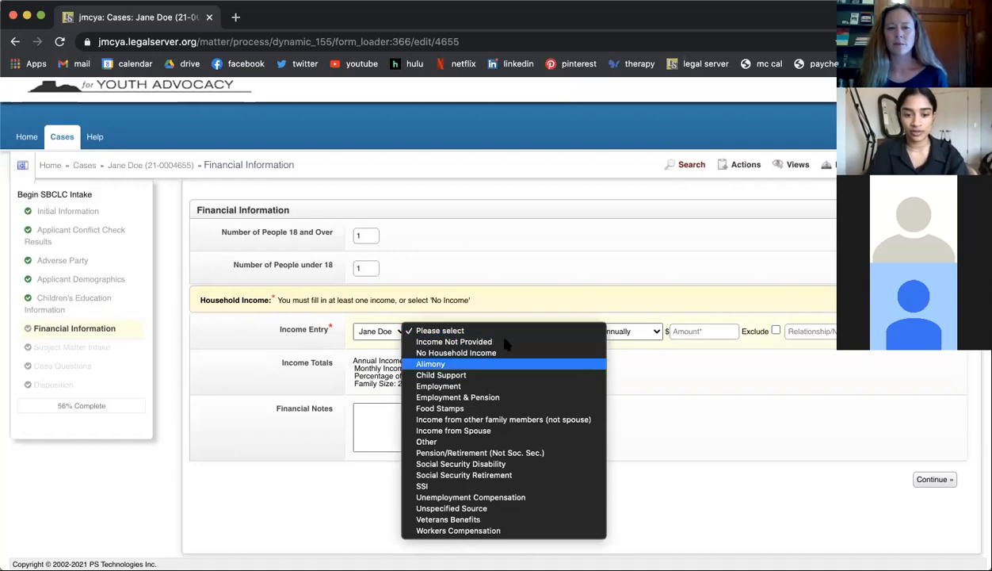
{"action": "left_click", "coordinate": [442, 386]}
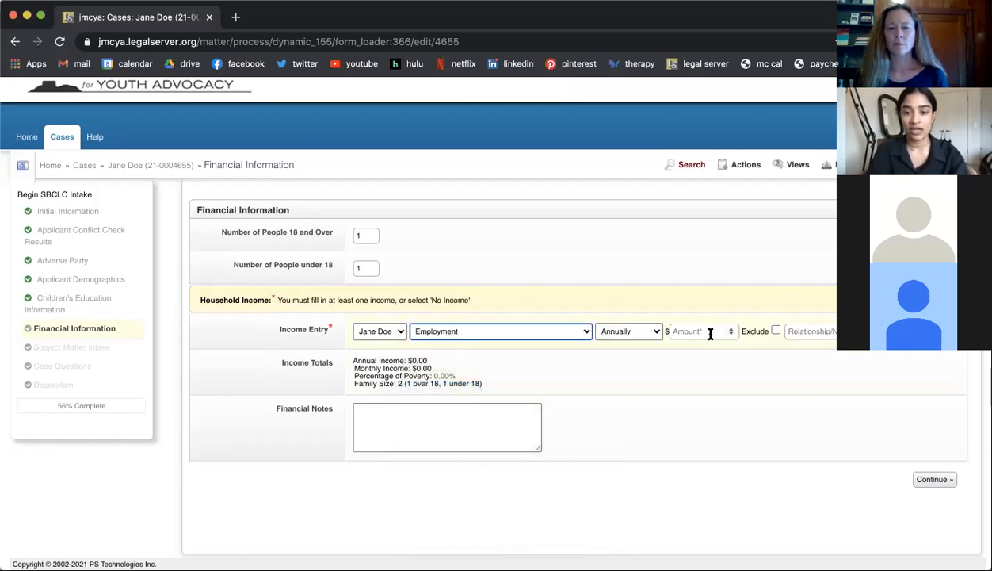
{"action": "left_click", "coordinate": [629, 332]}
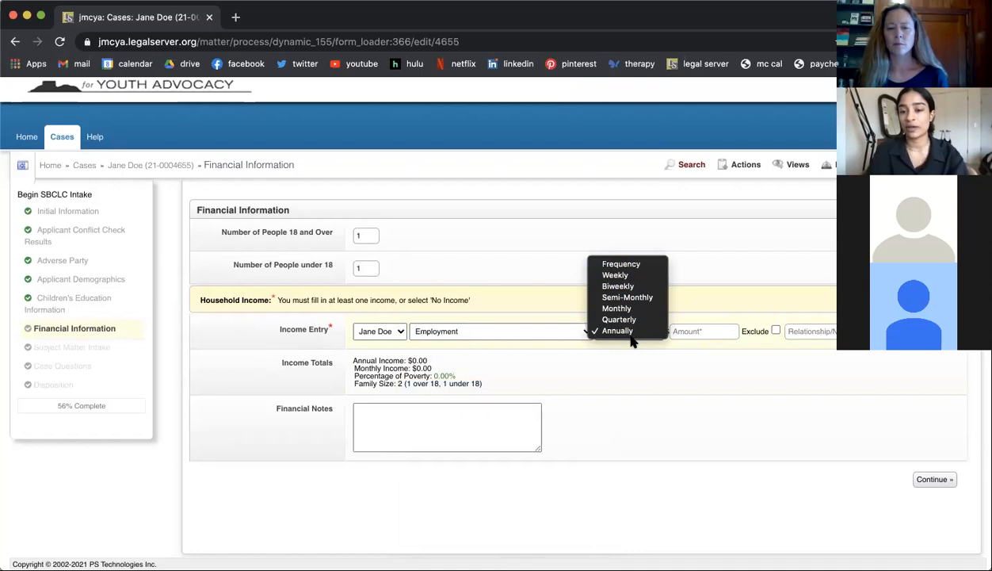
{"action": "left_click", "coordinate": [694, 333]}
{"action": "left_click", "coordinate": [693, 333]}
{"action": "type", "text": "30000"}
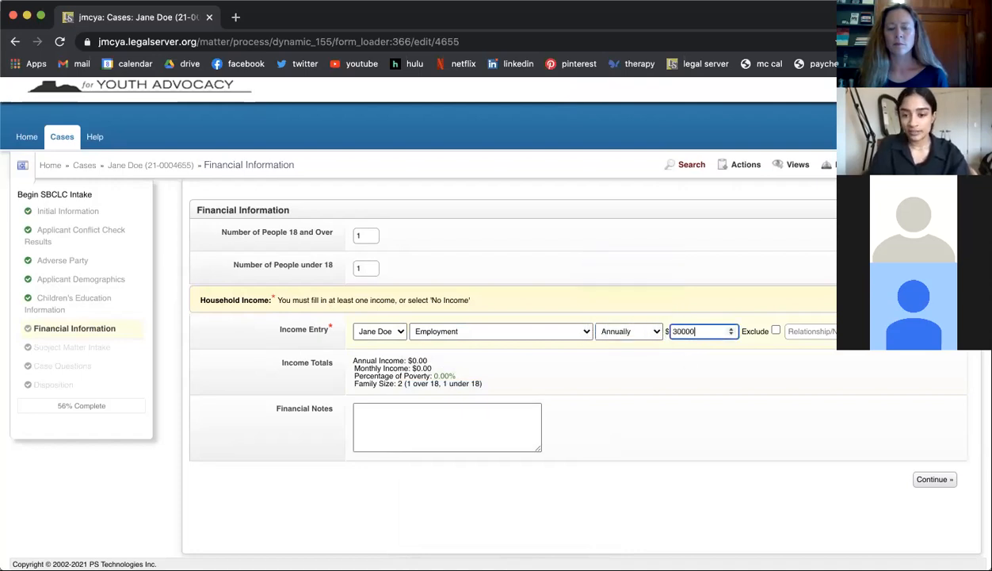
{"action": "left_click", "coordinate": [705, 372]}
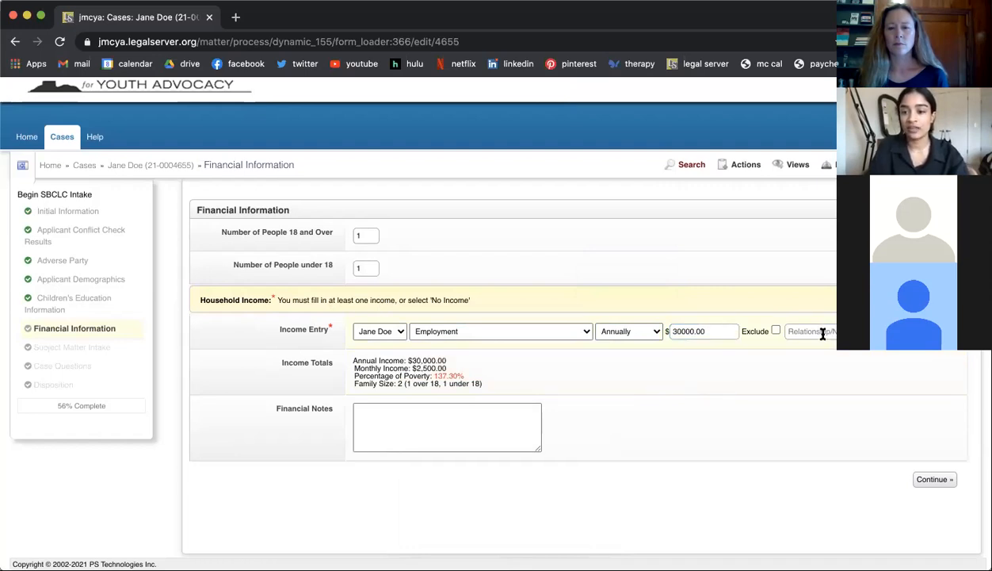
Step: Look over the income source options, and add a second income entry and remove it again
{"action": "left_click", "coordinate": [571, 332]}
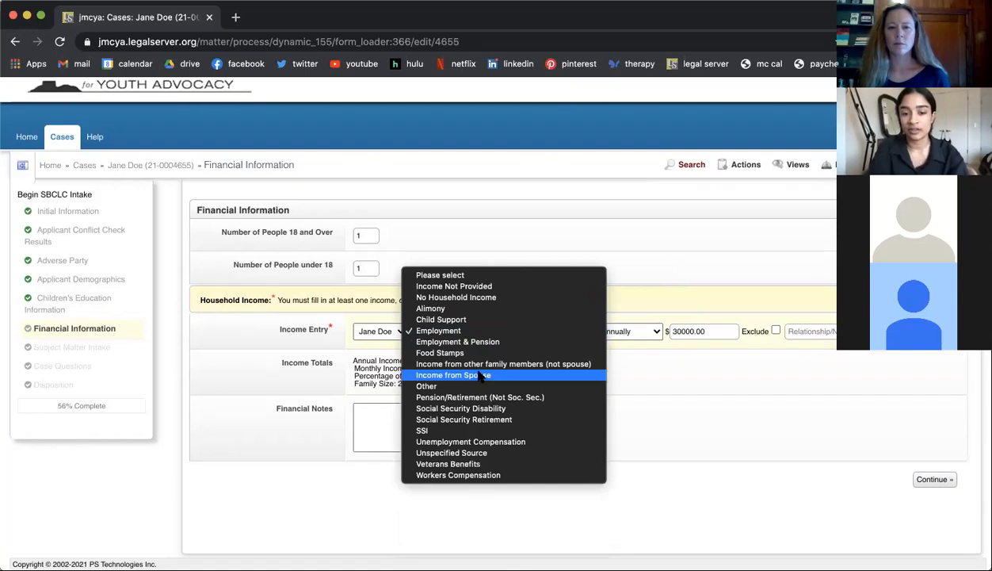
{"action": "key", "text": "Escape"}
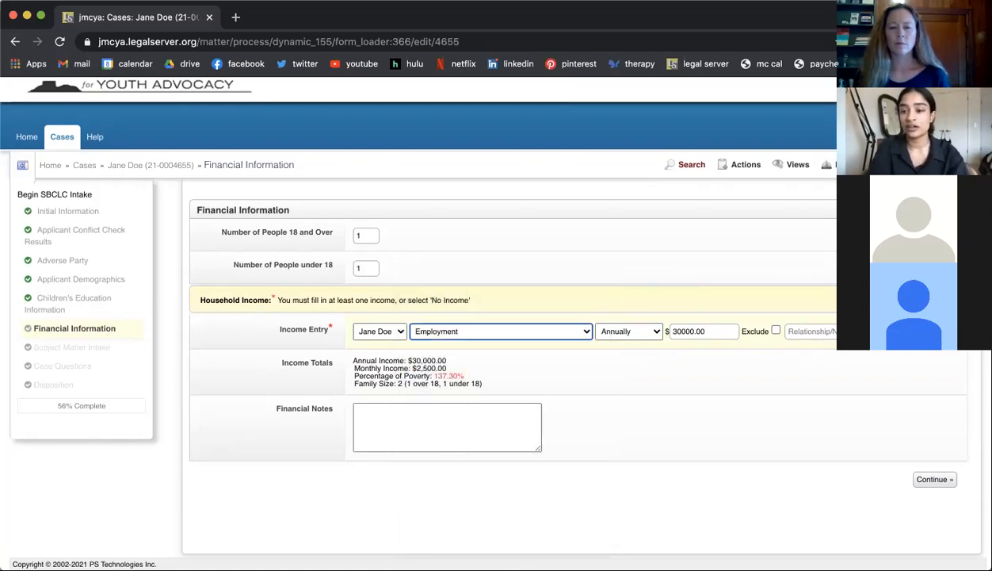
{"action": "left_click", "coordinate": [950, 331]}
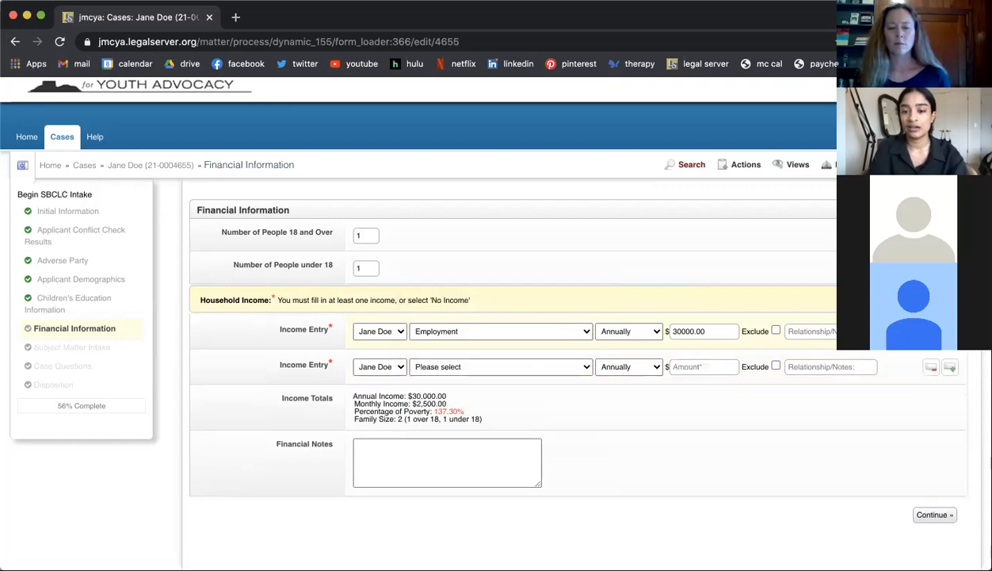
{"action": "left_click", "coordinate": [931, 366]}
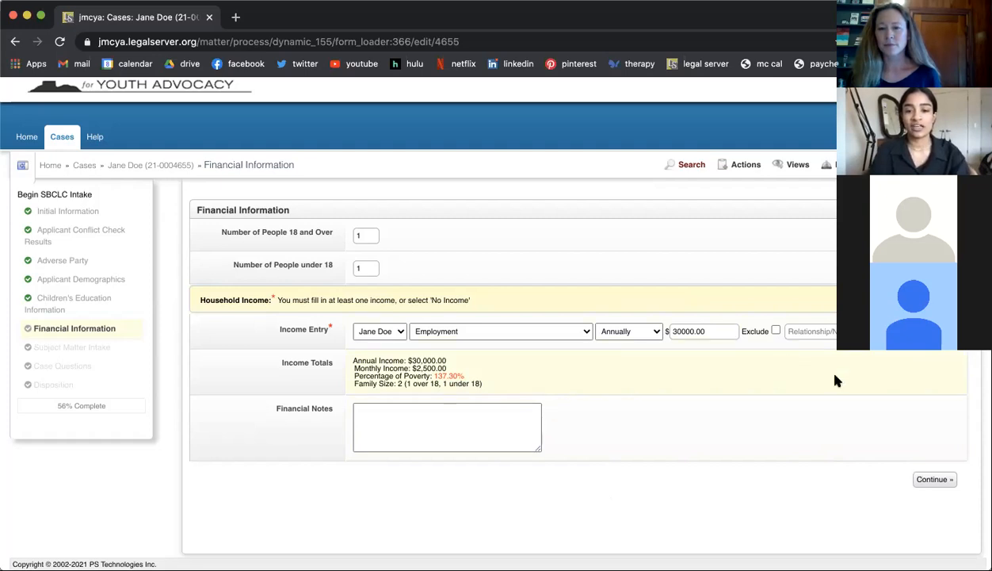
Step: Save the Financial Information page and continue to Subject Matter Intake
{"action": "left_click", "coordinate": [927, 483]}
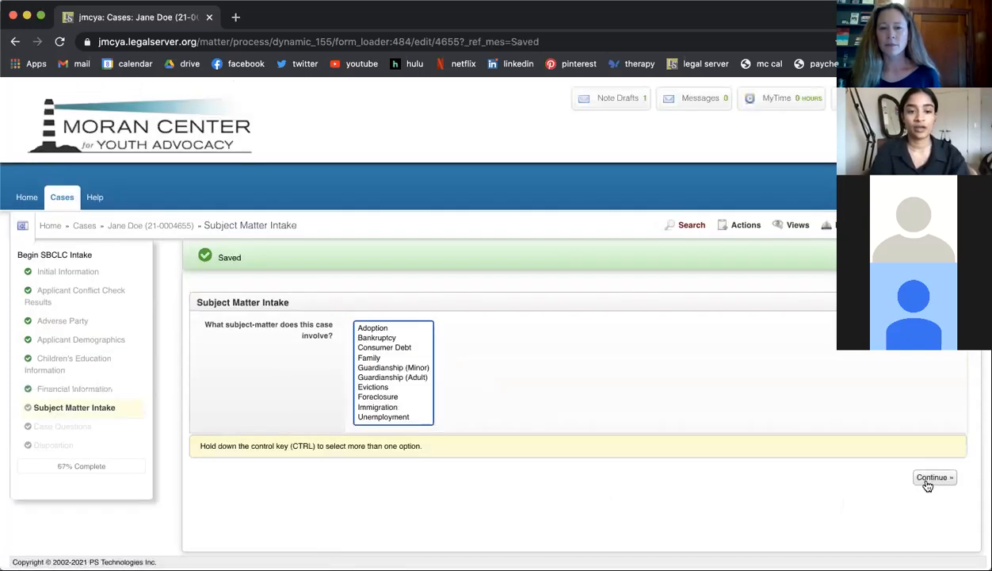
Step: Choose Bankruptcy as the case's subject matter and look over the bankruptcy intake questions
{"action": "scroll", "coordinate": [620, 378], "scroll_direction": "down", "scroll_amount": 1}
{"action": "scroll", "coordinate": [621, 379], "scroll_direction": "up", "scroll_amount": 1}
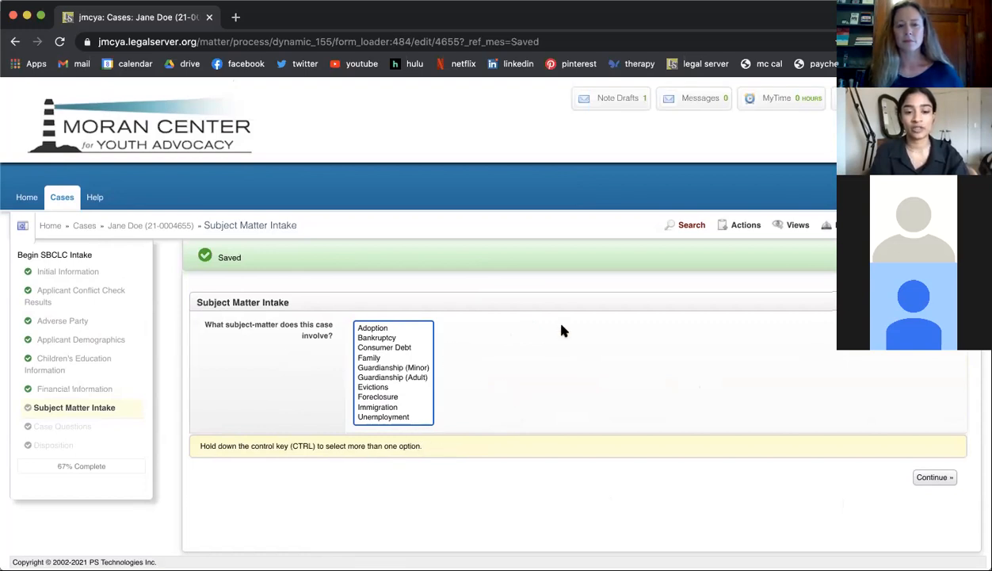
{"action": "left_click", "coordinate": [388, 339]}
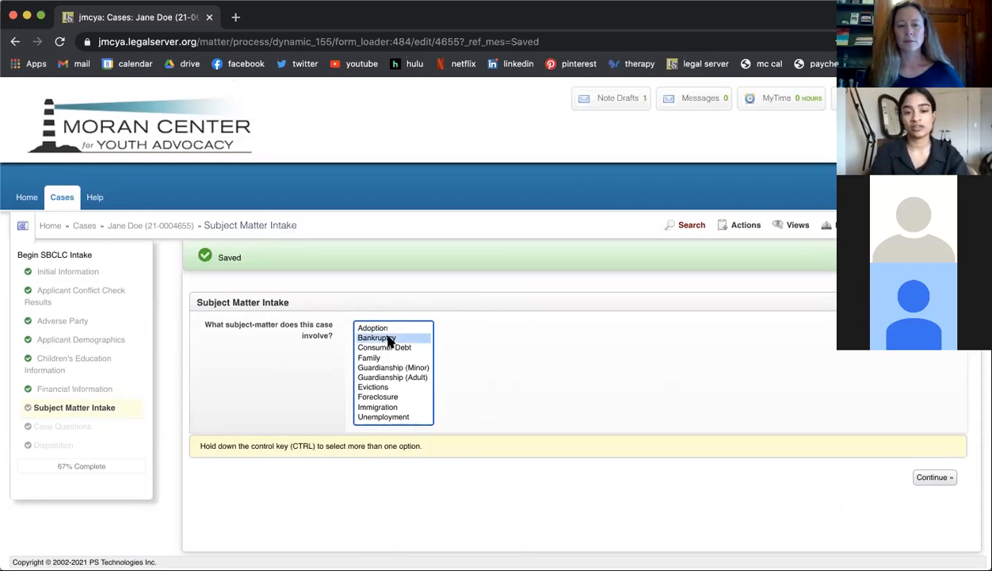
{"action": "scroll", "coordinate": [408, 285], "scroll_direction": "down", "scroll_amount": 4}
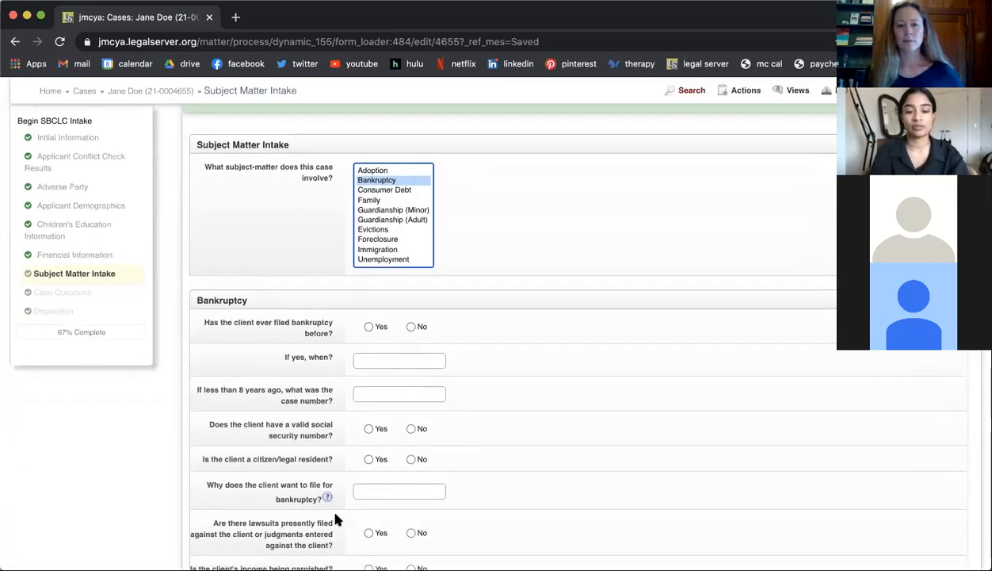
{"action": "scroll", "coordinate": [334, 543], "scroll_direction": "down", "scroll_amount": 5}
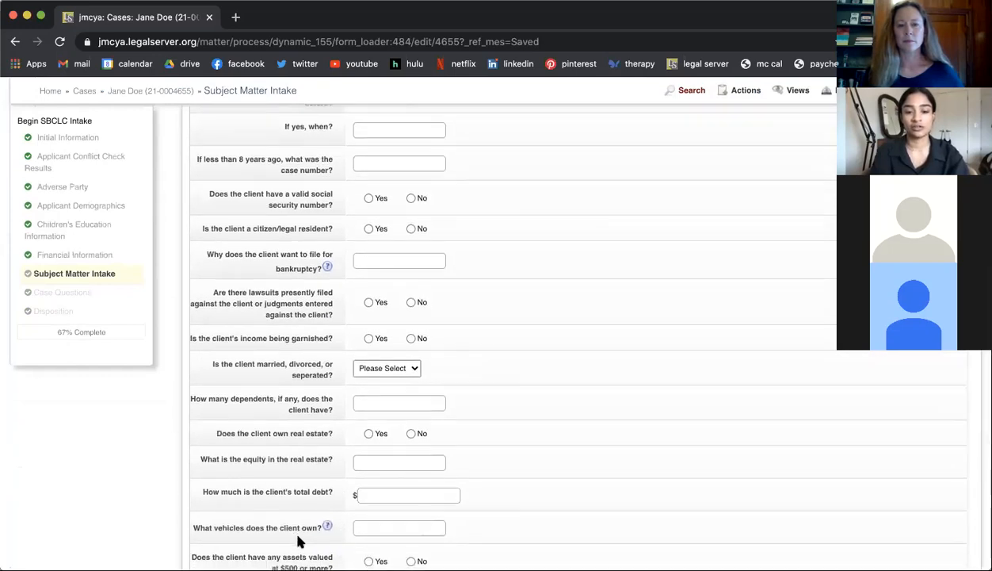
{"action": "scroll", "coordinate": [299, 540], "scroll_direction": "down", "scroll_amount": 1}
{"action": "scroll", "coordinate": [299, 541], "scroll_direction": "up", "scroll_amount": 7}
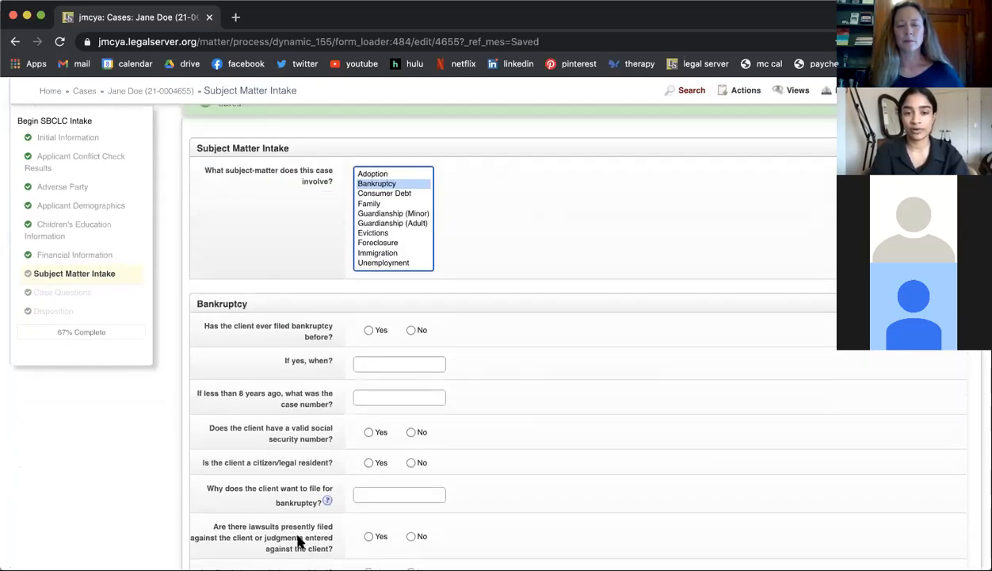
{"action": "scroll", "coordinate": [299, 540], "scroll_direction": "up", "scroll_amount": 1}
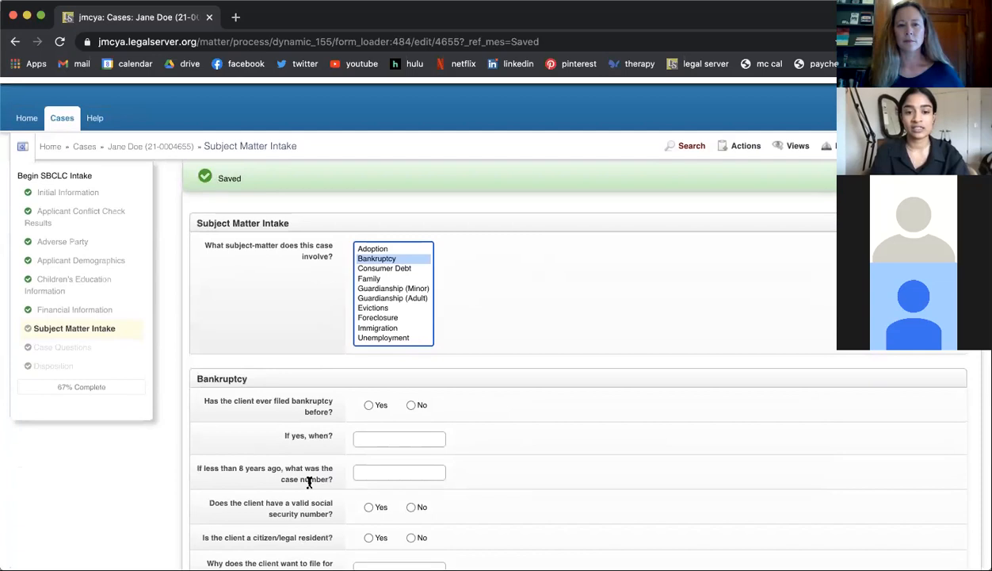
Step: Add Guardianship (Minor), Guardianship (Adult) and Evictions to the selected subject matters and look through their question sections
{"action": "left_click", "coordinate": [378, 290], "text": "super"}
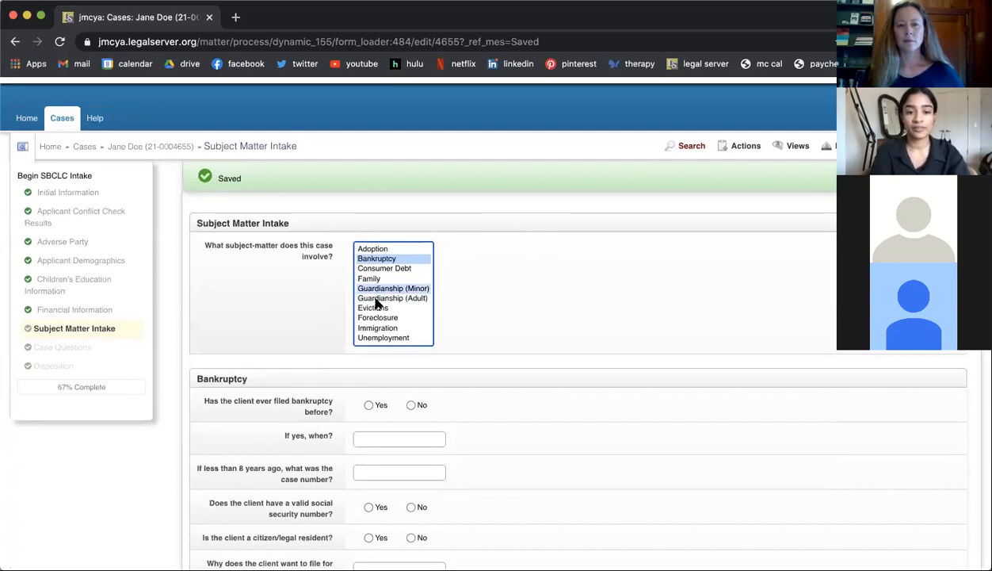
{"action": "left_click", "coordinate": [376, 299], "text": "super"}
{"action": "left_click", "coordinate": [376, 309], "text": "super"}
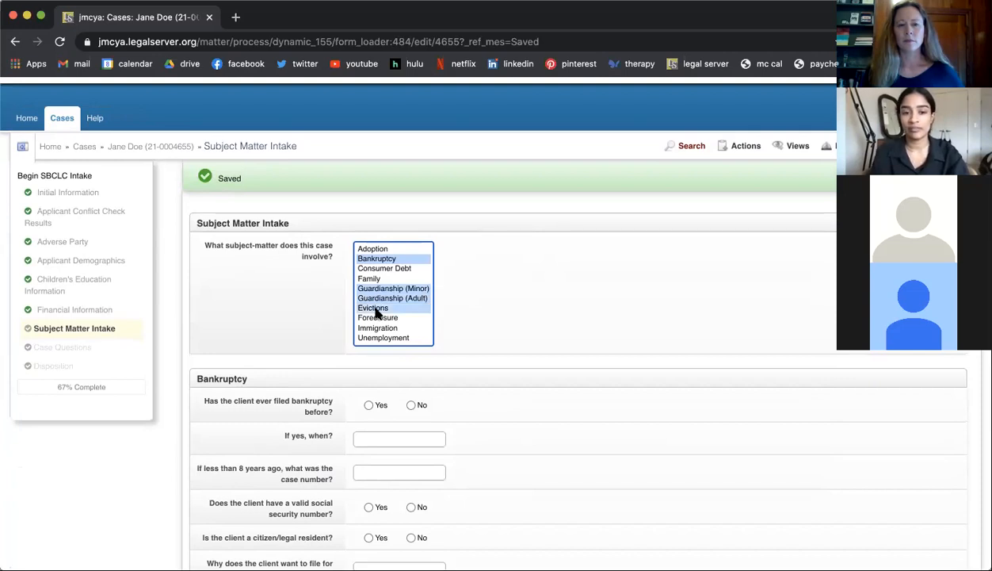
{"action": "scroll", "coordinate": [351, 422], "scroll_direction": "down", "scroll_amount": 1}
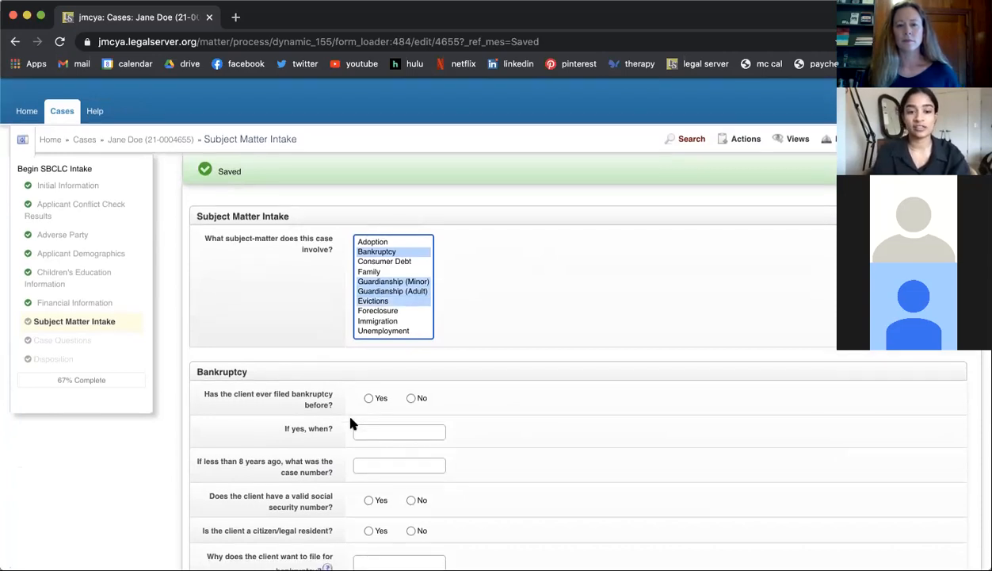
{"action": "scroll", "coordinate": [351, 424], "scroll_direction": "down", "scroll_amount": 15}
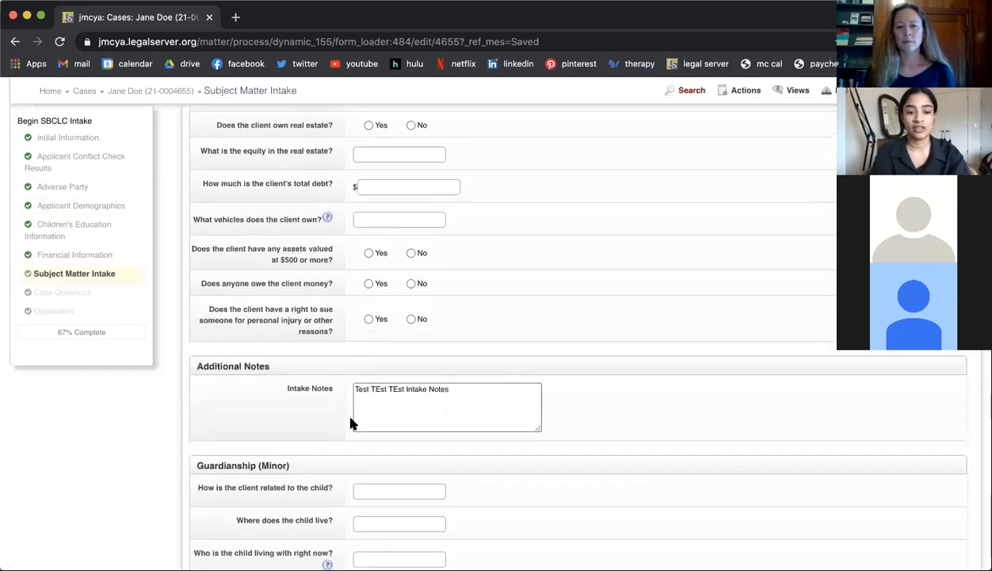
{"action": "scroll", "coordinate": [341, 455], "scroll_direction": "down", "scroll_amount": 10}
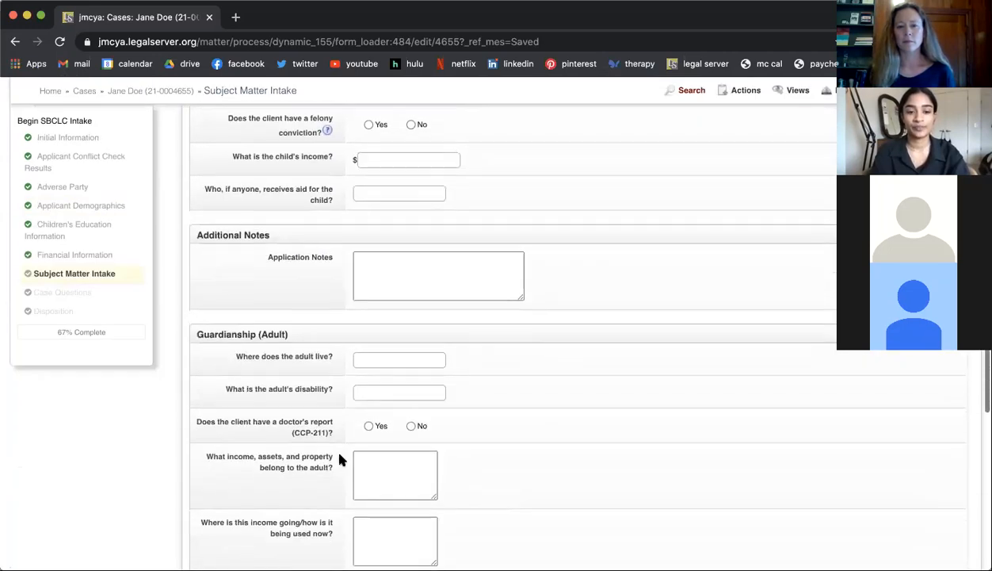
{"action": "scroll", "coordinate": [341, 460], "scroll_direction": "down", "scroll_amount": 10}
{"action": "scroll", "coordinate": [341, 460], "scroll_direction": "up", "scroll_amount": 15}
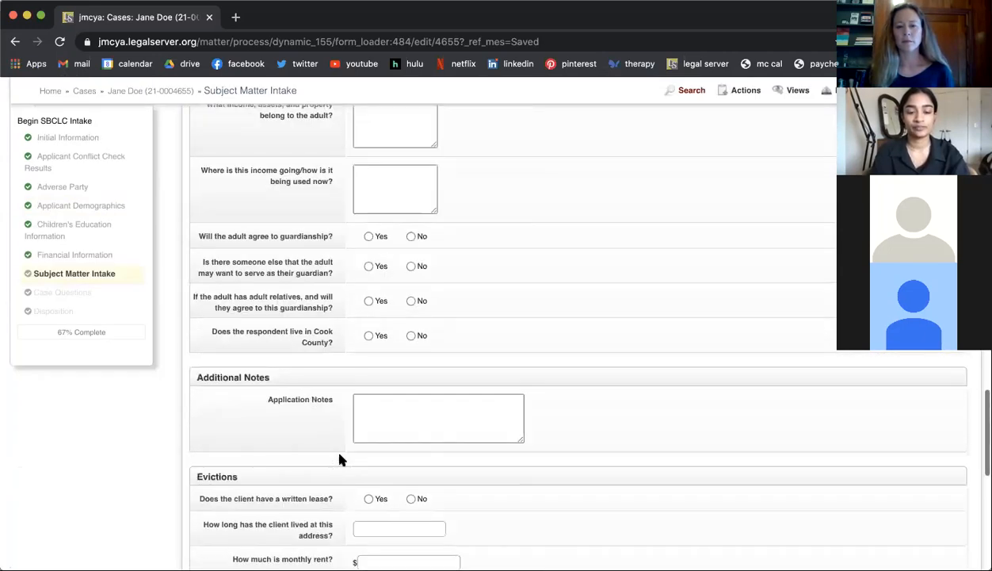
{"action": "scroll", "coordinate": [340, 460], "scroll_direction": "up", "scroll_amount": 20}
Step: Try Family and Bankruptcy individually as the subject matter, and settle on Adoption as the only selection
{"action": "left_click", "coordinate": [382, 358]}
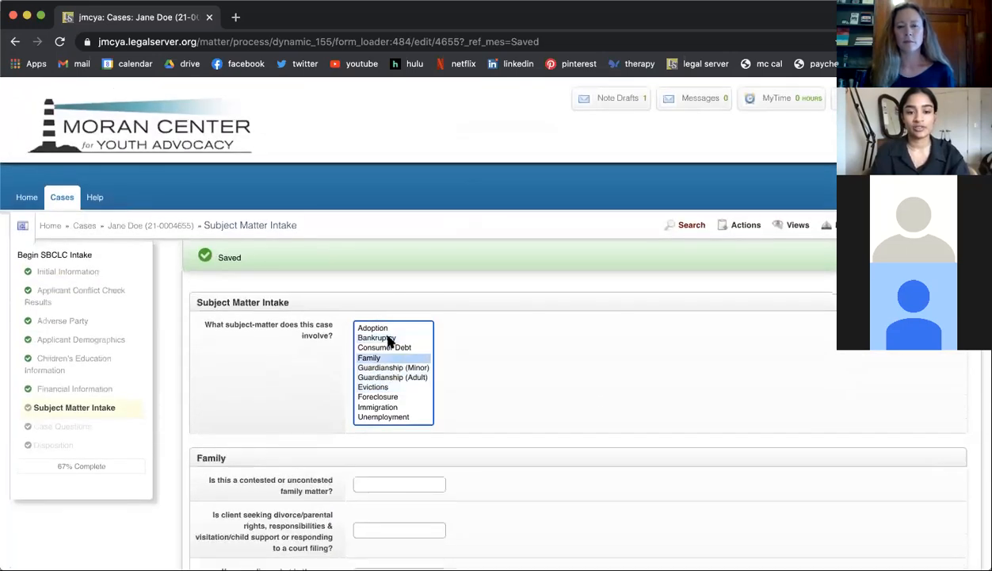
{"action": "left_click", "coordinate": [388, 338]}
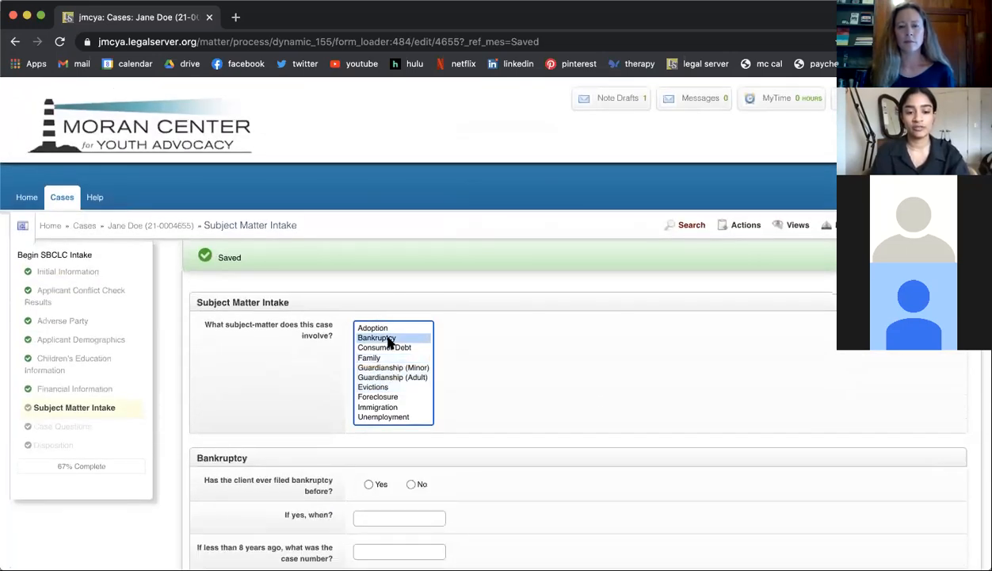
{"action": "left_click", "coordinate": [376, 329]}
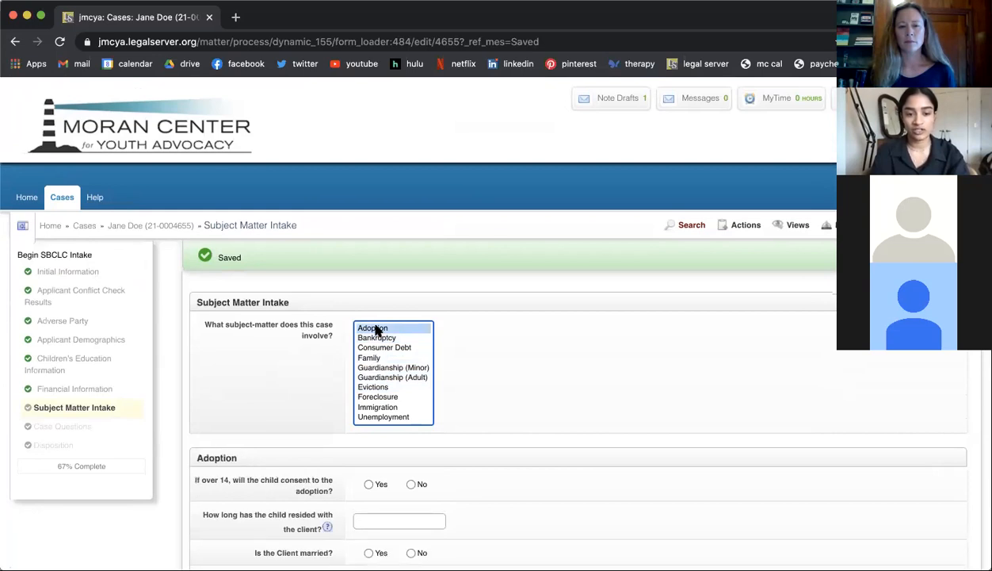
Step: Examine the Adoption questions, including the help note on how long the child has resided with the client
{"action": "scroll", "coordinate": [329, 472], "scroll_direction": "down", "scroll_amount": 5}
{"action": "scroll", "coordinate": [335, 475], "scroll_direction": "up", "scroll_amount": 1}
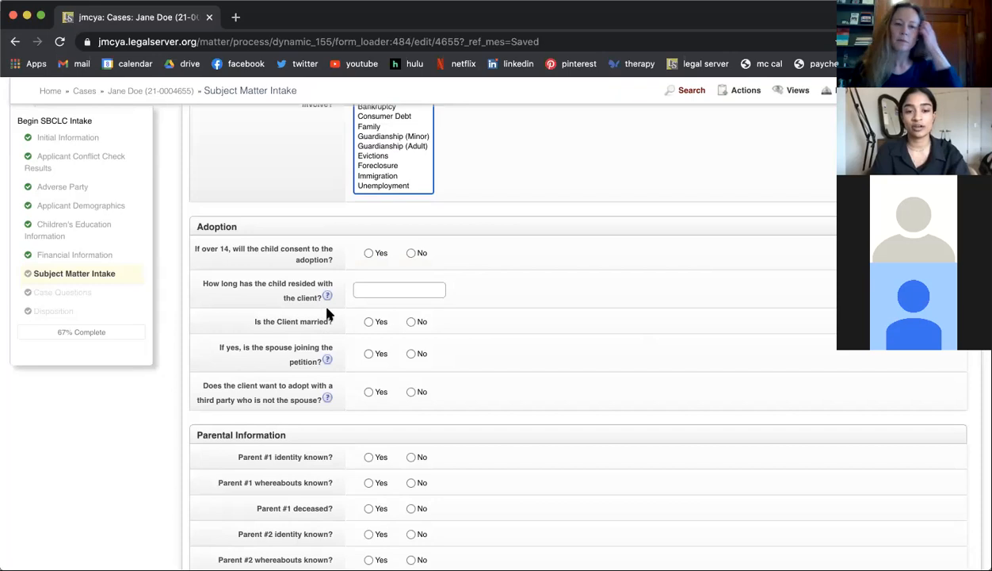
{"action": "mouse_move", "coordinate": [325, 295]}
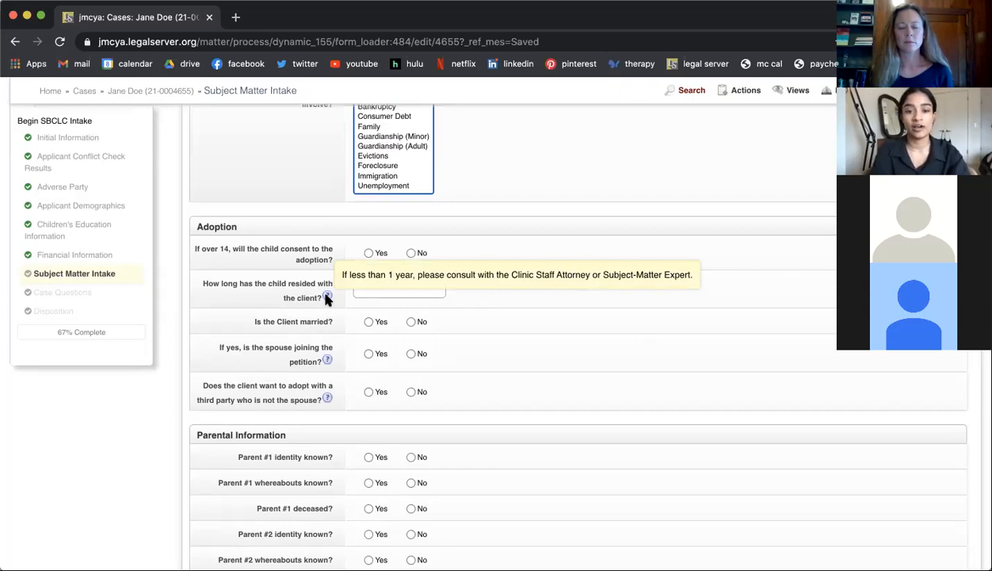
{"action": "scroll", "coordinate": [290, 381], "scroll_direction": "down", "scroll_amount": 5}
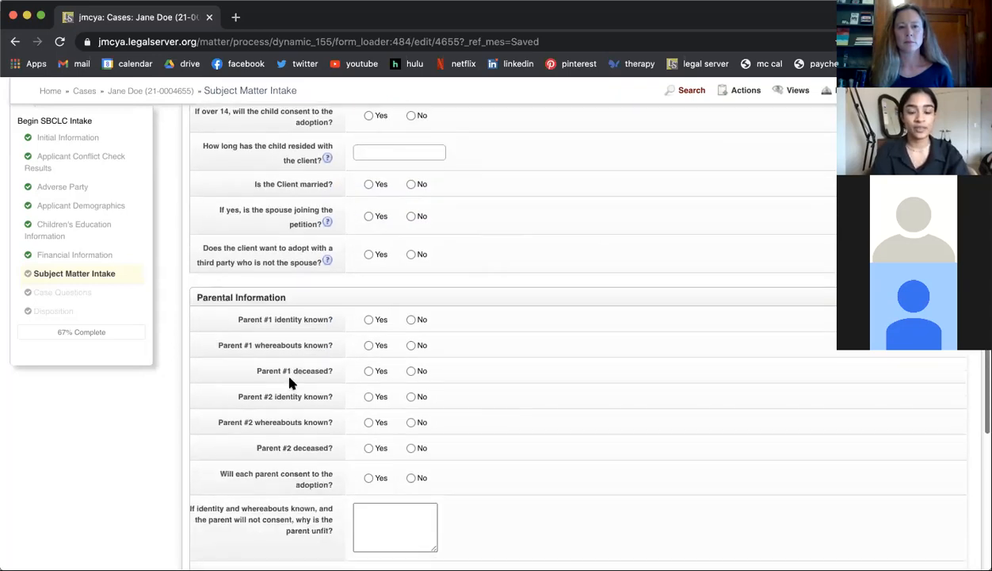
{"action": "scroll", "coordinate": [290, 380], "scroll_direction": "down", "scroll_amount": 10}
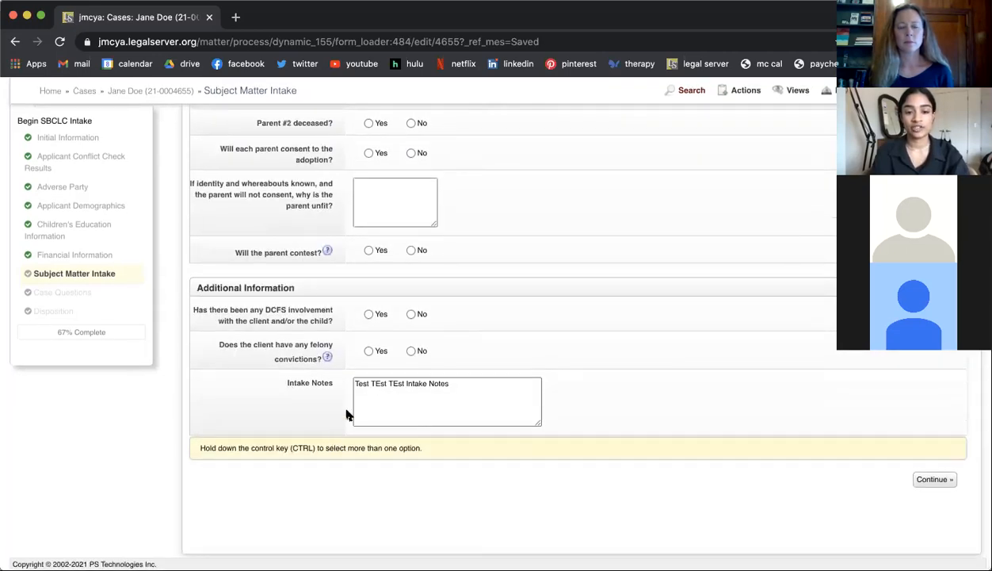
Step: Enlarge the Intake Notes box and look back over the Adoption and Parental Information questions
{"action": "left_click_drag", "start_coordinate": [539, 422], "coordinate": [571, 434]}
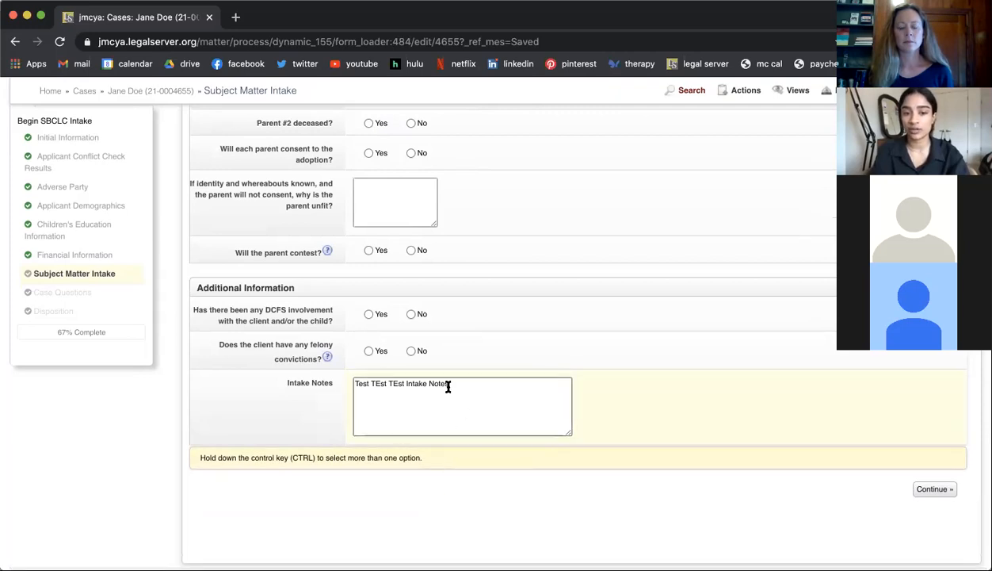
{"action": "scroll", "coordinate": [446, 434], "scroll_direction": "up", "scroll_amount": 3}
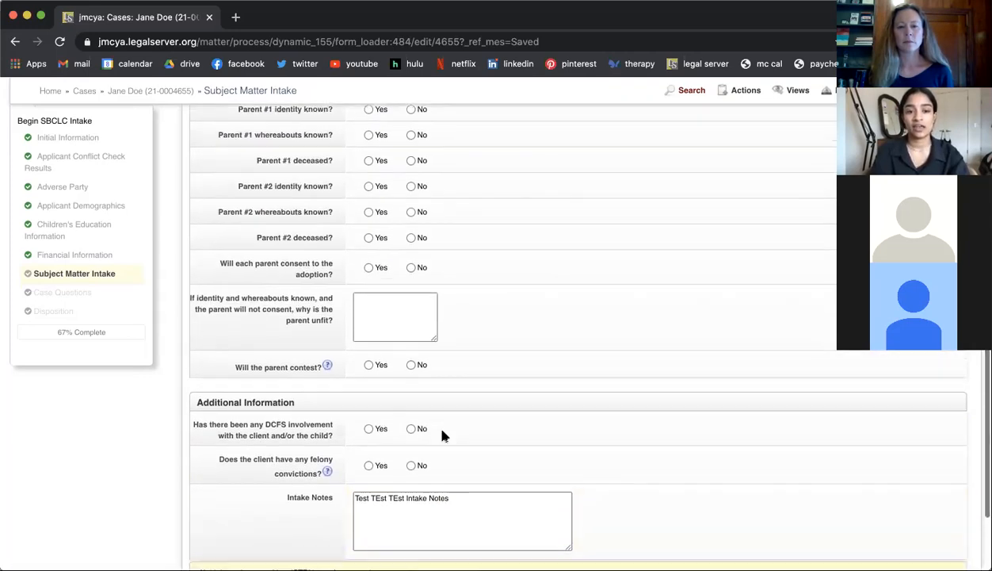
{"action": "scroll", "coordinate": [442, 434], "scroll_direction": "down", "scroll_amount": 3}
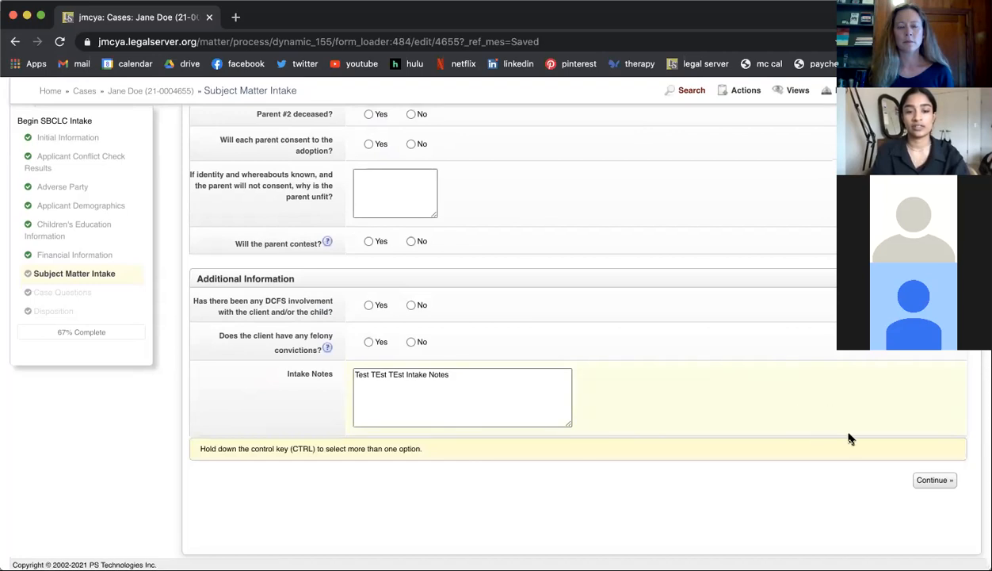
{"action": "scroll", "coordinate": [666, 374], "scroll_direction": "up", "scroll_amount": 8}
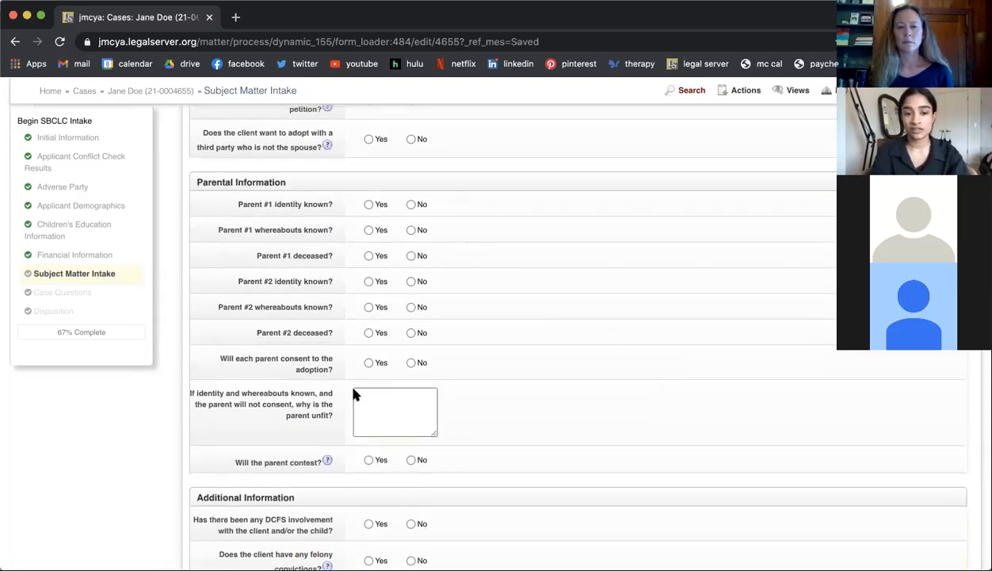
{"action": "scroll", "coordinate": [361, 412], "scroll_direction": "up", "scroll_amount": 2}
{"action": "scroll", "coordinate": [366, 430], "scroll_direction": "up", "scroll_amount": 3}
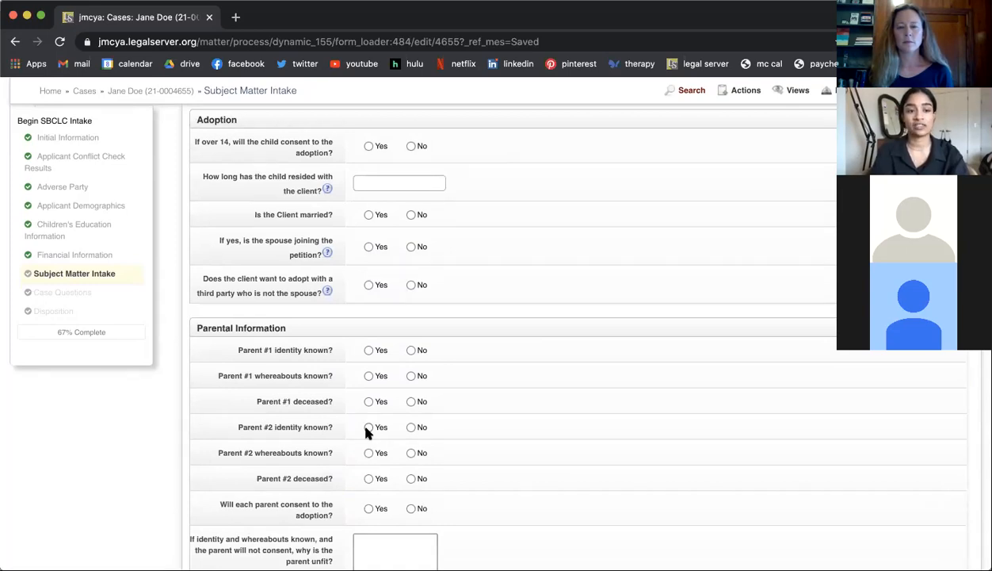
{"action": "scroll", "coordinate": [366, 431], "scroll_direction": "up", "scroll_amount": 2}
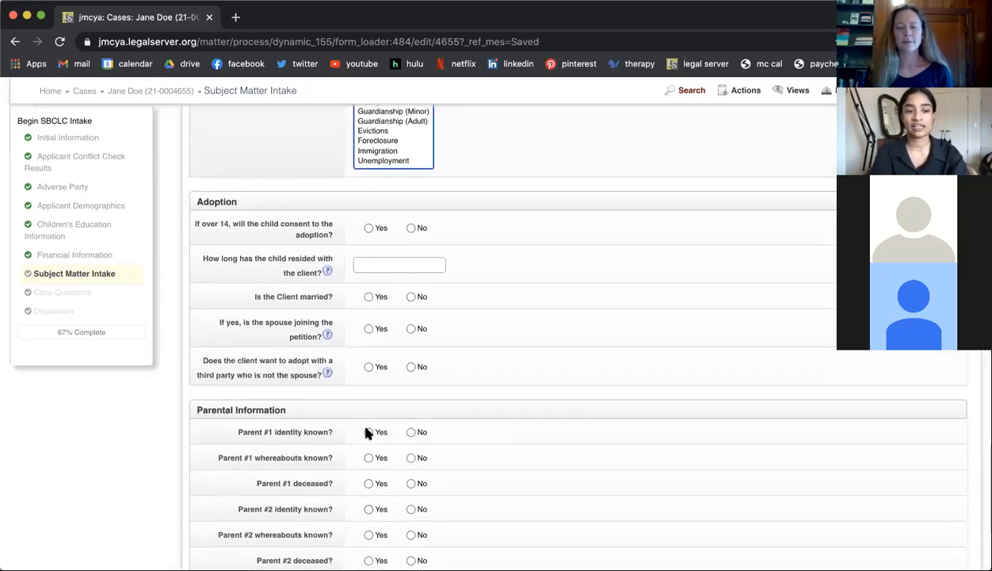
Step: Save the Subject Matter Intake page with the adoption questions unanswered and continue to Case Questions
{"action": "scroll", "coordinate": [367, 430], "scroll_direction": "down", "scroll_amount": 10}
{"action": "scroll", "coordinate": [367, 430], "scroll_direction": "down", "scroll_amount": 1}
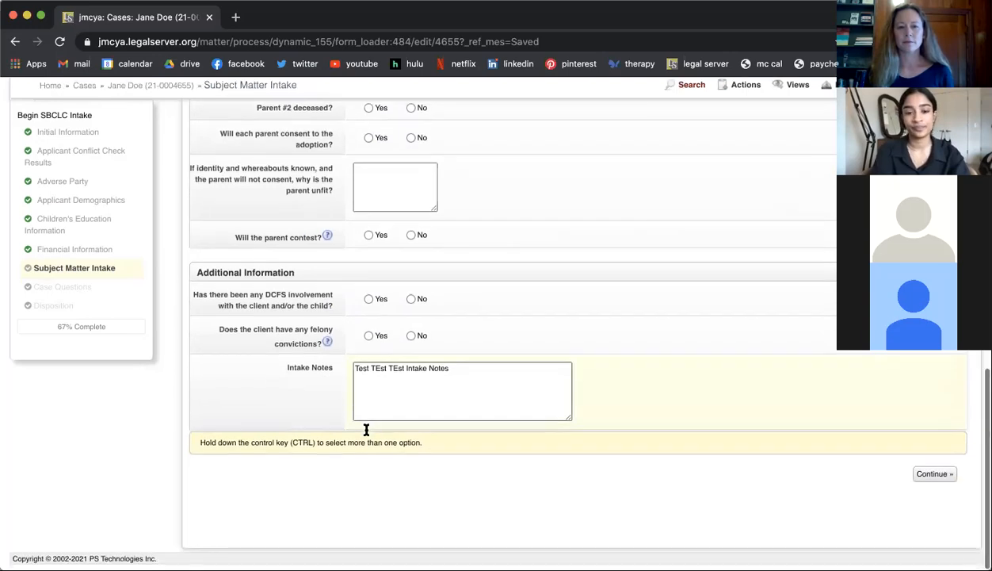
{"action": "left_click", "coordinate": [923, 481]}
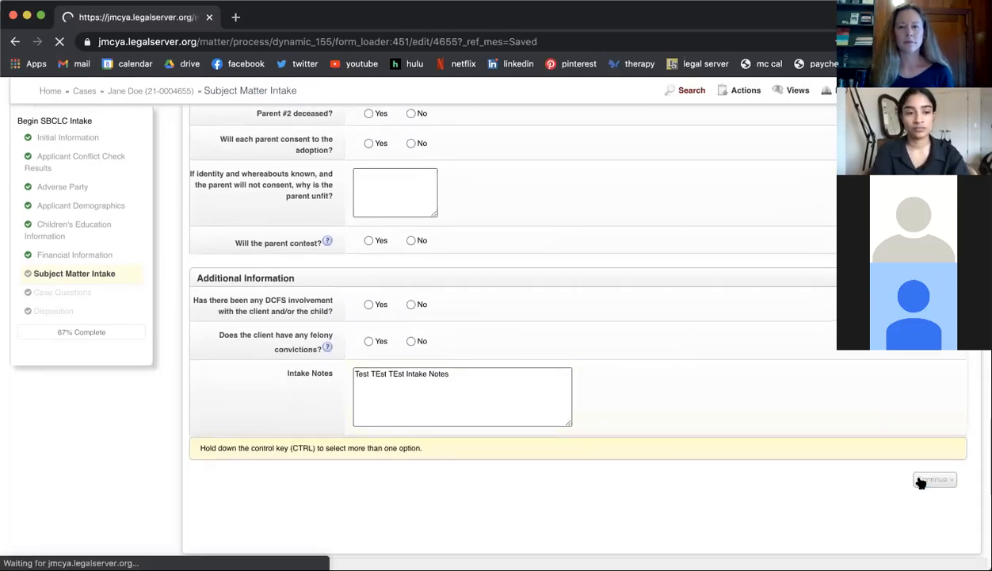
Step: Set the Level of Service for the case to Brief Service
{"action": "scroll", "coordinate": [837, 417], "scroll_direction": "down", "scroll_amount": 5}
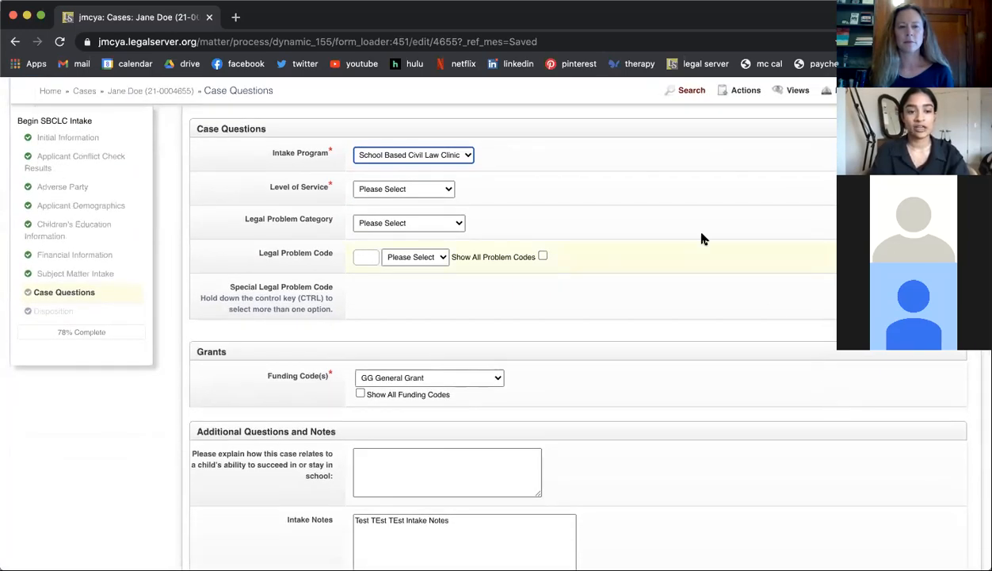
{"action": "scroll", "coordinate": [544, 207], "scroll_direction": "down", "scroll_amount": 1}
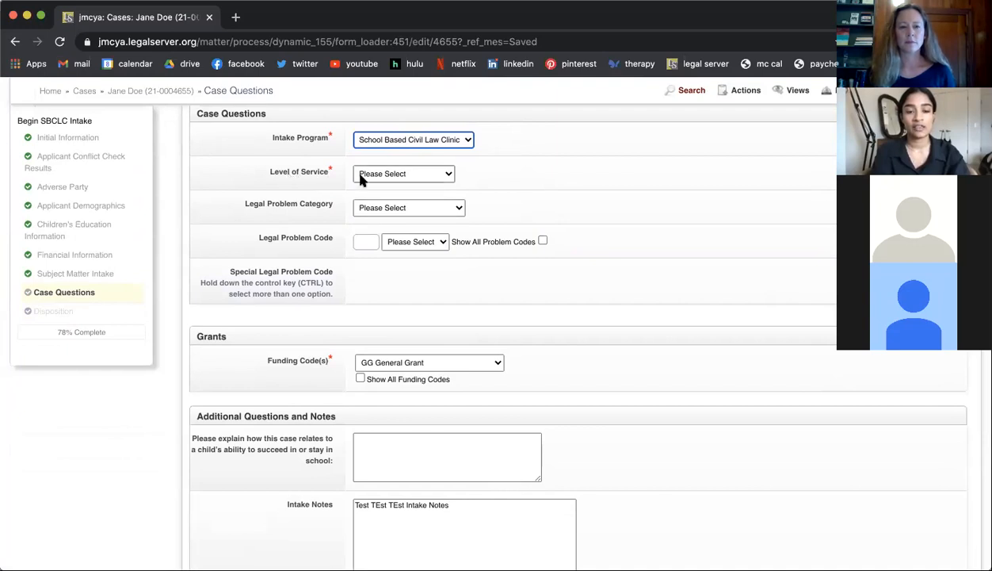
{"action": "left_click", "coordinate": [393, 172]}
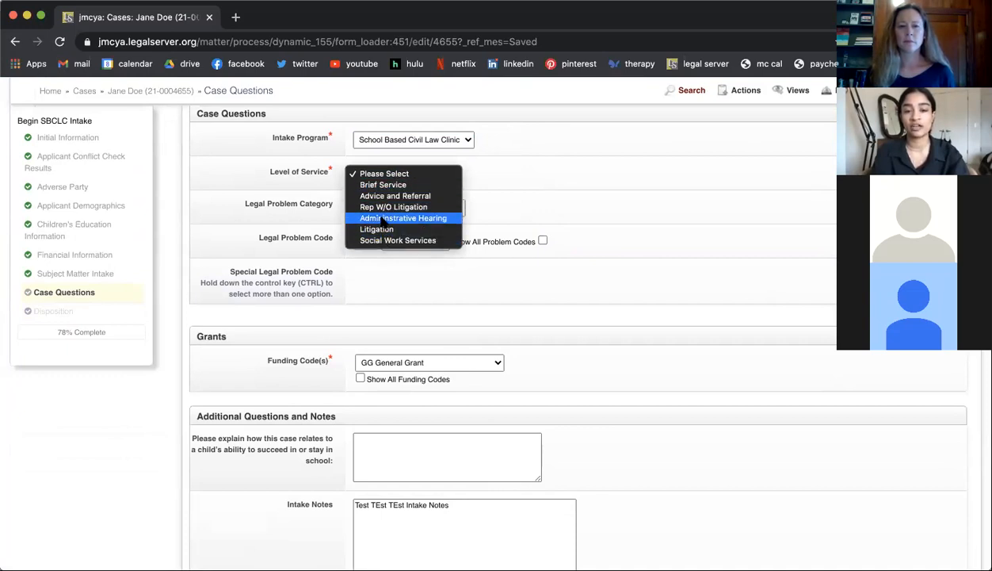
{"action": "left_click", "coordinate": [403, 185]}
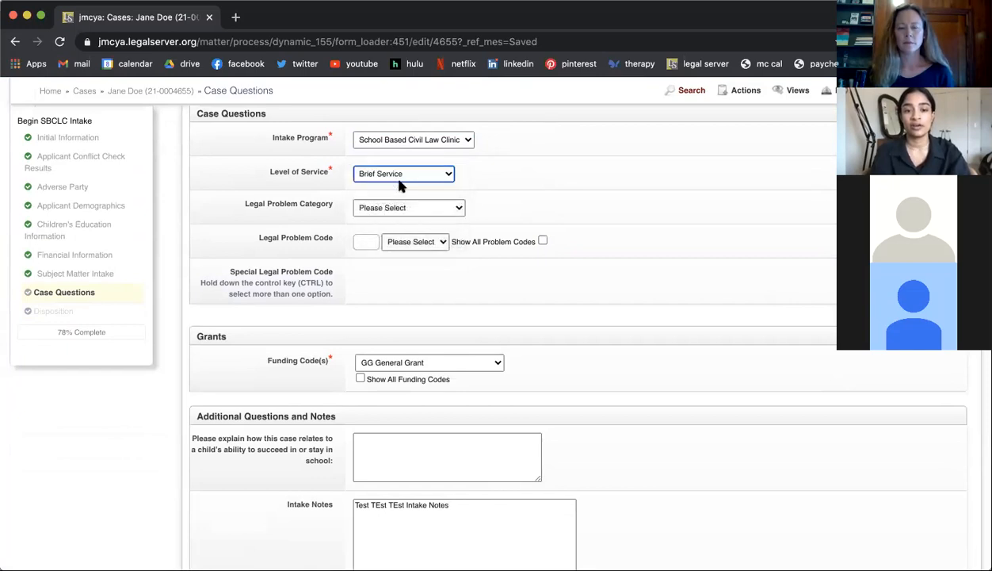
Step: Set the Legal Problem Category to Housing Law and the Legal Problem Code to 63 Landlord/Tenant
{"action": "scroll", "coordinate": [510, 190], "scroll_direction": "down", "scroll_amount": 1}
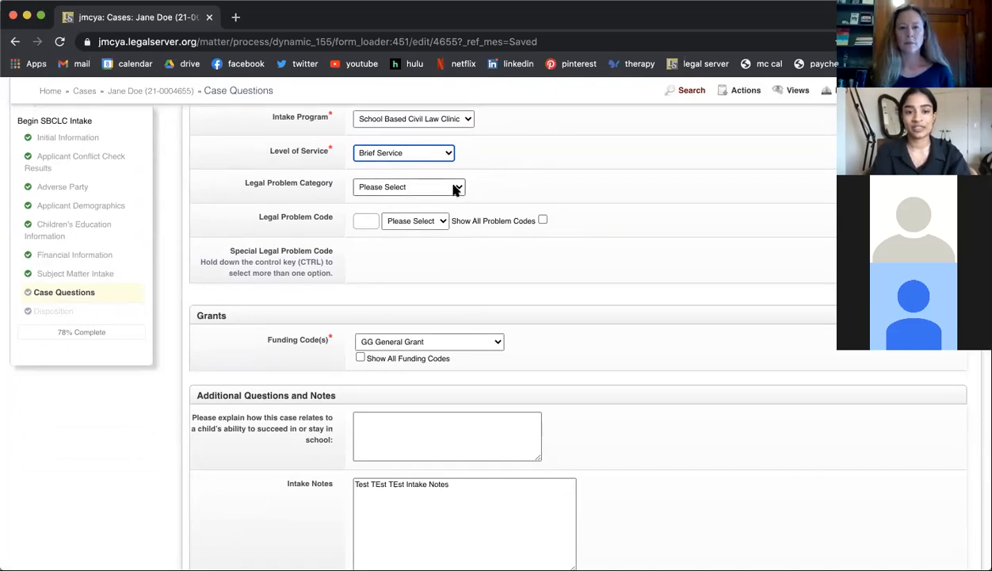
{"action": "left_click", "coordinate": [367, 191]}
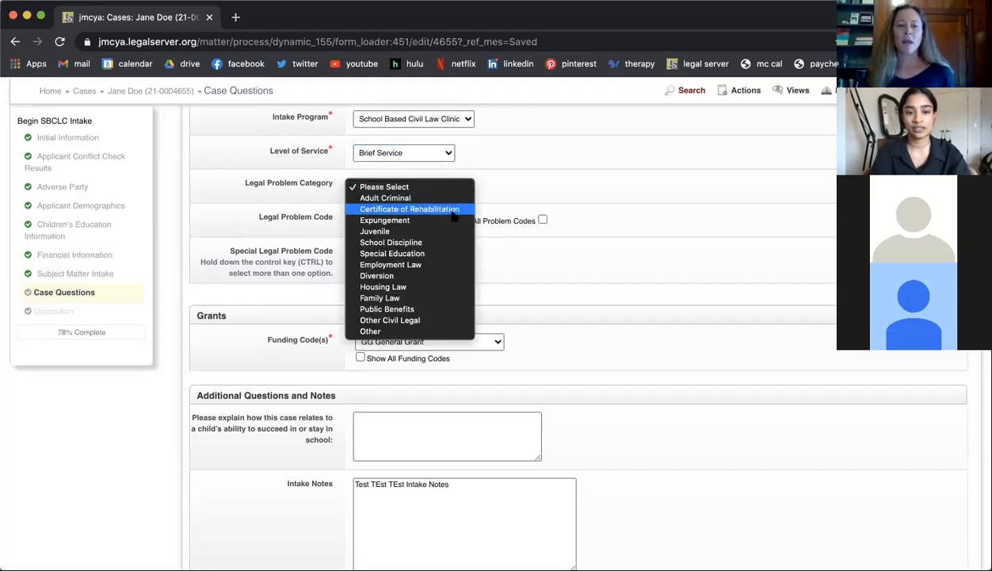
{"action": "left_click", "coordinate": [440, 286]}
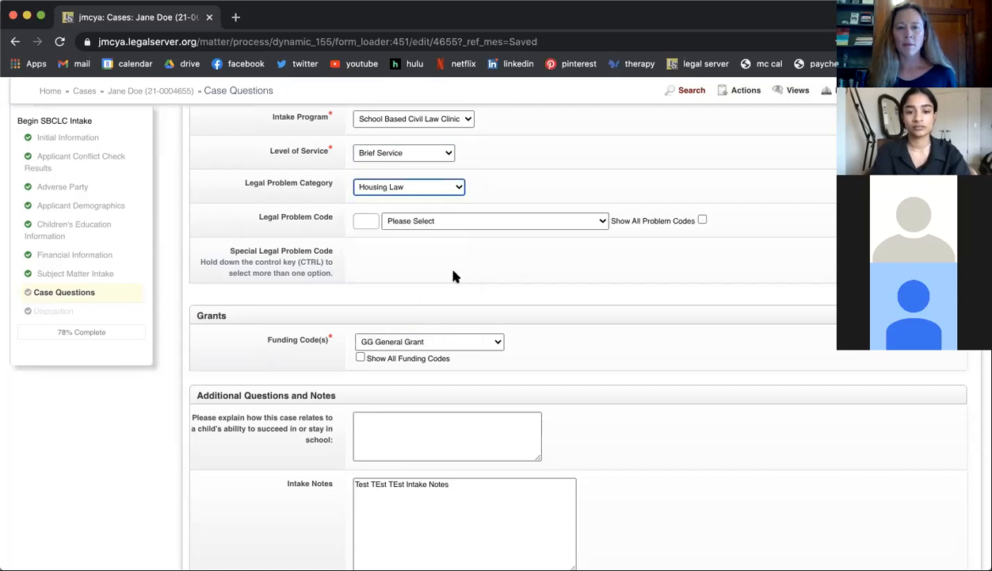
{"action": "left_click", "coordinate": [537, 224]}
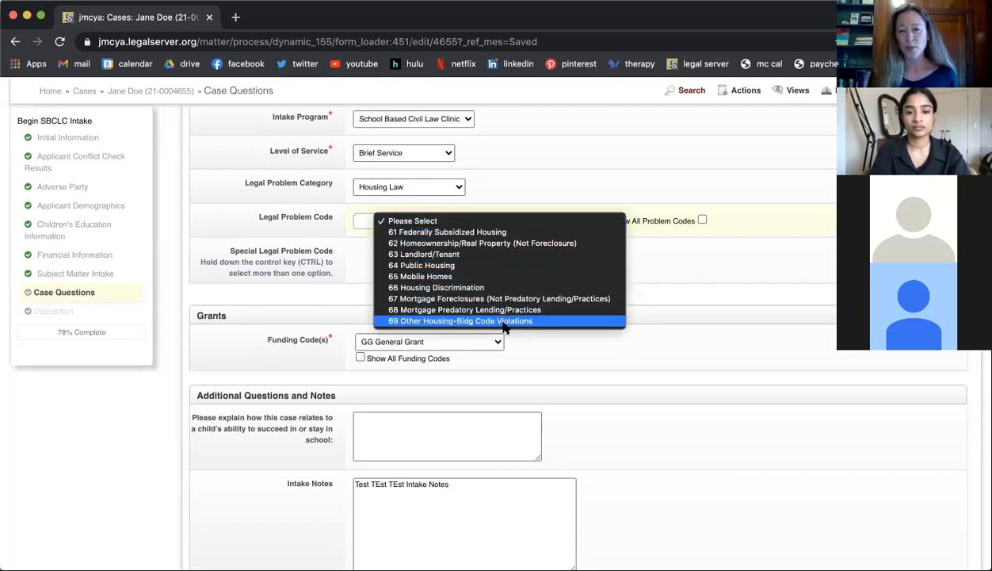
{"action": "left_click", "coordinate": [486, 255]}
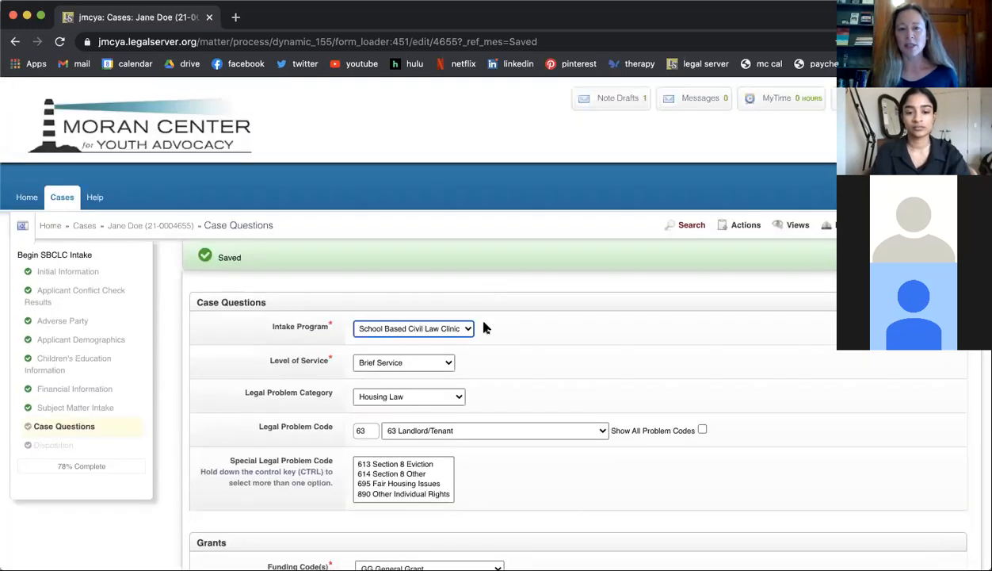
Step: Change the Legal Problem Code to 66 Housing Discrimination
{"action": "scroll", "coordinate": [465, 429], "scroll_direction": "down", "scroll_amount": 3}
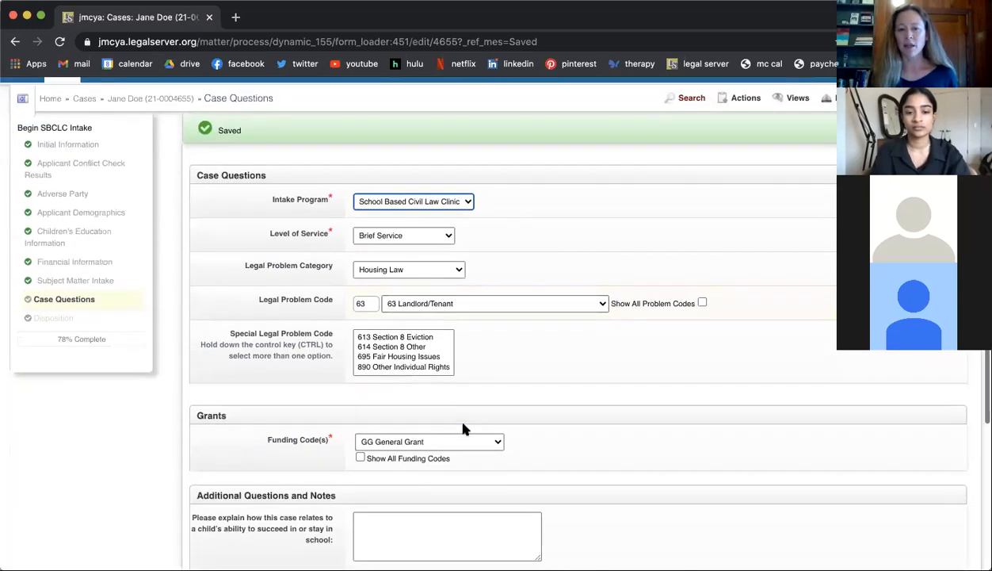
{"action": "left_click", "coordinate": [499, 308]}
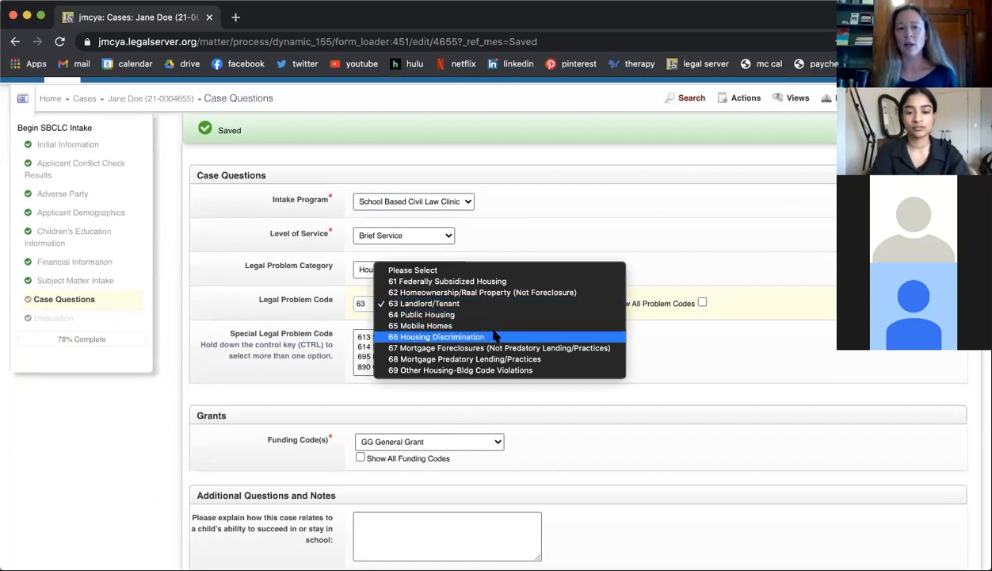
{"action": "left_click", "coordinate": [493, 337]}
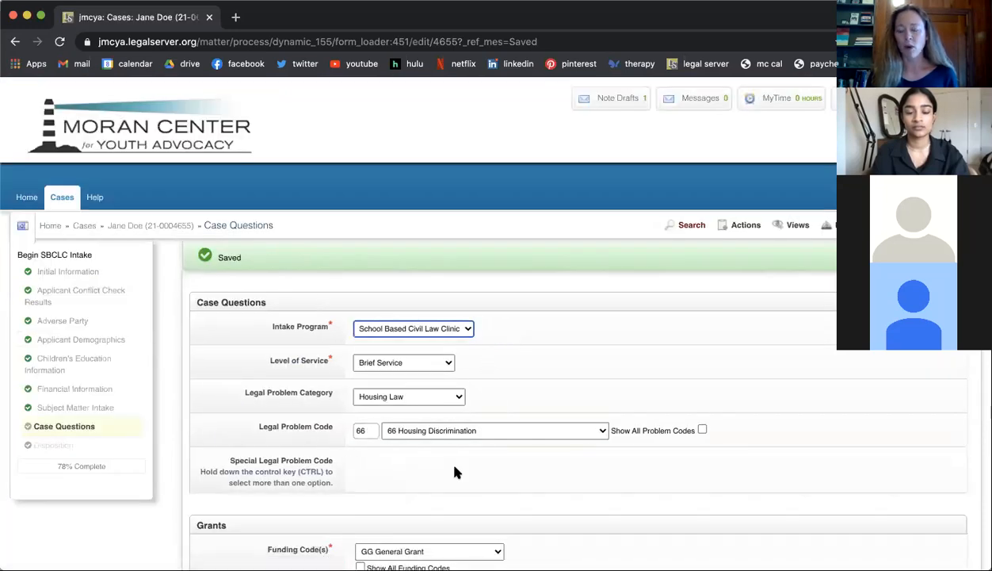
Step: Look through the available housing Legal Problem Codes and the Legal Problem Category options
{"action": "scroll", "coordinate": [456, 472], "scroll_direction": "down", "scroll_amount": 3}
{"action": "left_click", "coordinate": [467, 299]}
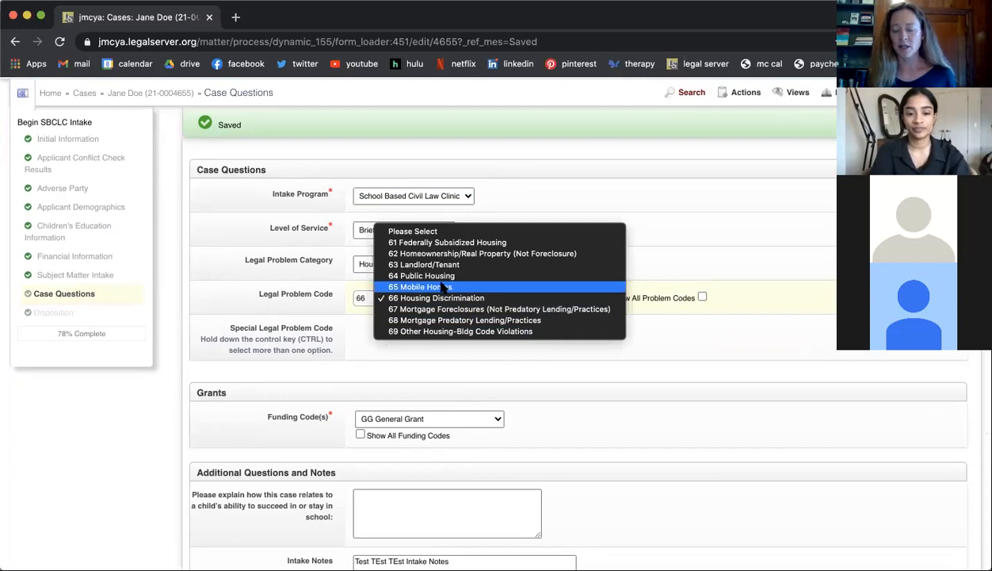
{"action": "left_click", "coordinate": [315, 291]}
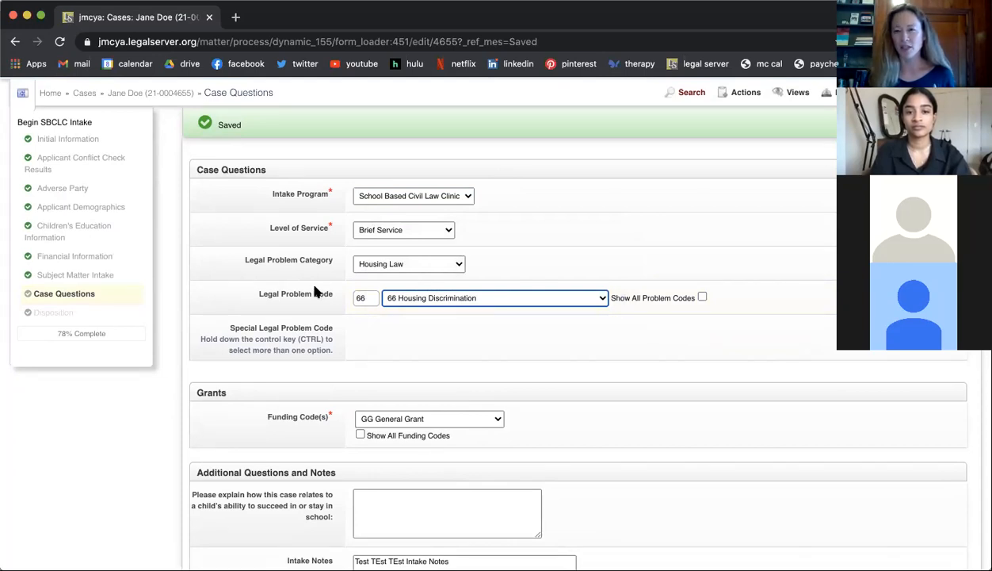
{"action": "left_click", "coordinate": [428, 264]}
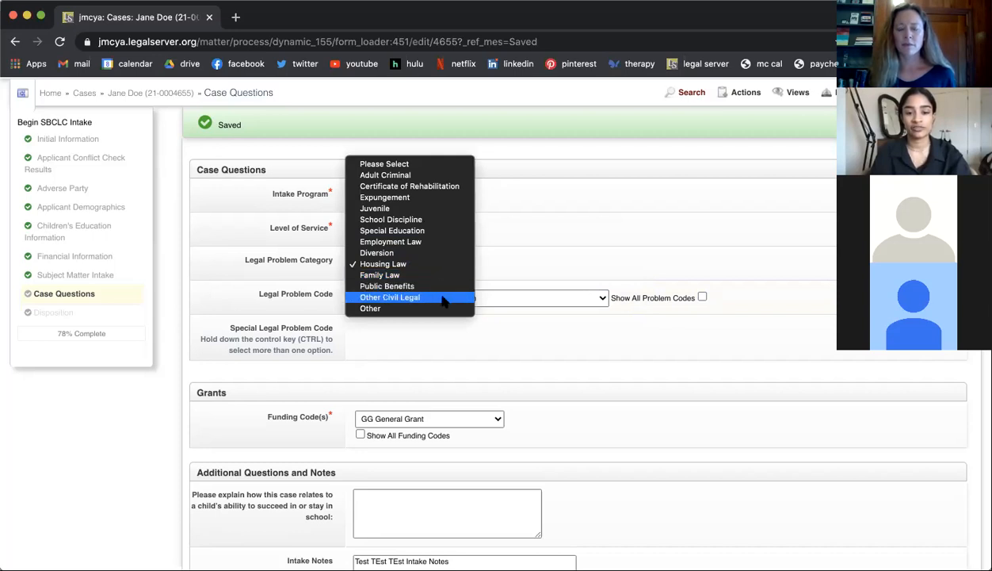
{"action": "left_click", "coordinate": [544, 269]}
Step: Save the Case Questions page with the GG General Grant funding code and continue to Disposition
{"action": "scroll", "coordinate": [544, 269], "scroll_direction": "down", "scroll_amount": 5}
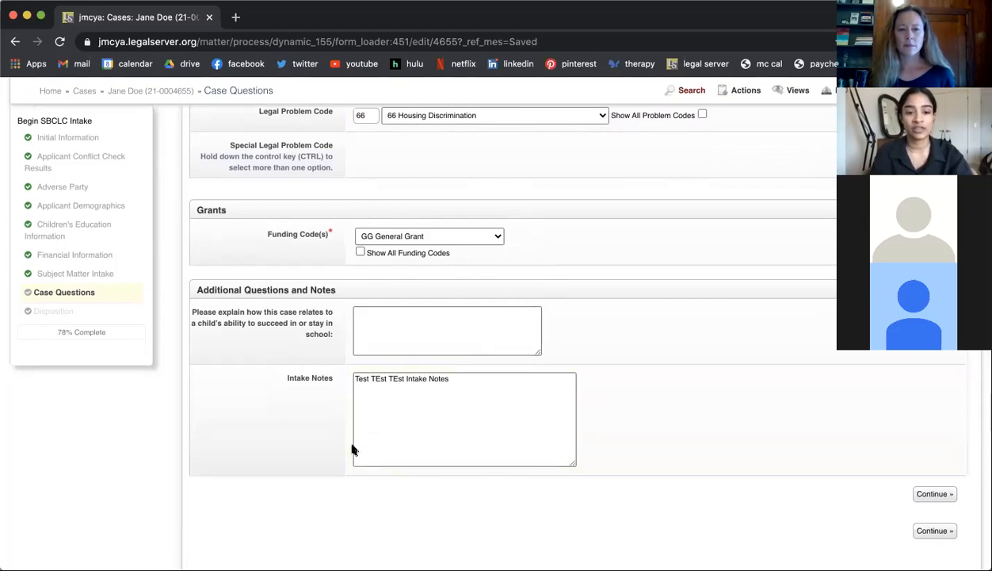
{"action": "scroll", "coordinate": [352, 450], "scroll_direction": "down", "scroll_amount": 1}
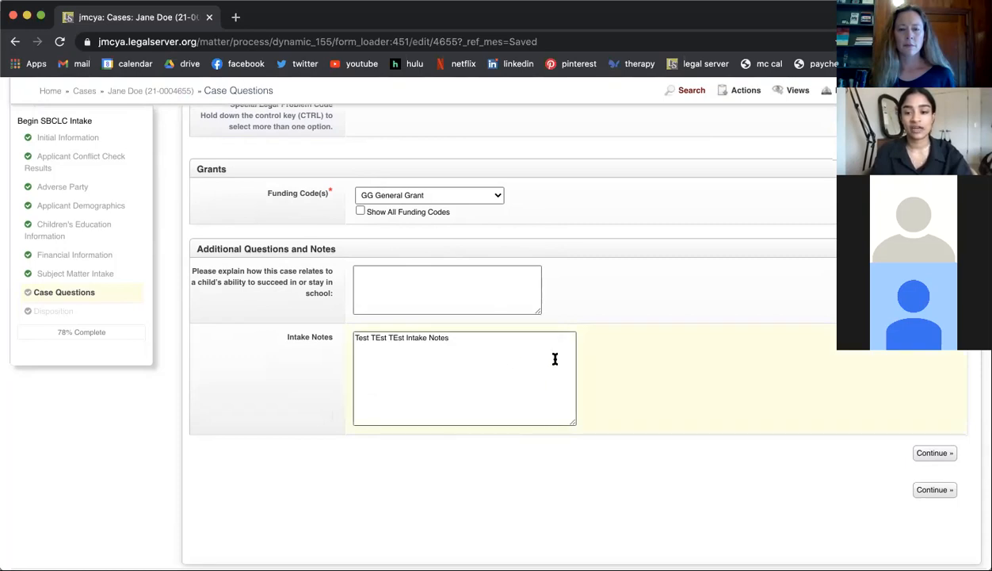
{"action": "left_click", "coordinate": [950, 455]}
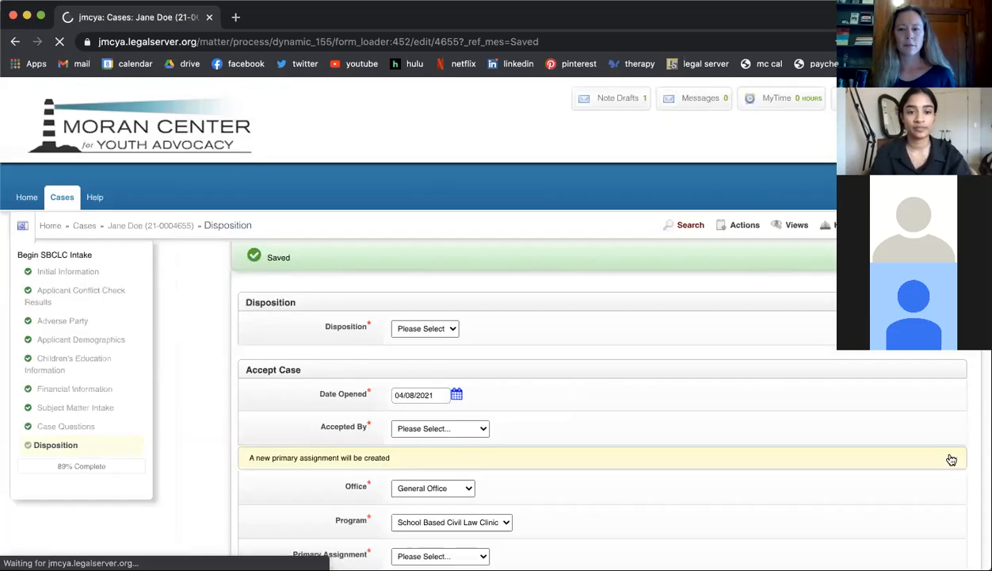
Step: Set the case Disposition to Pending and select the responsible staff member as the Primary Assignment
{"action": "scroll", "coordinate": [677, 387], "scroll_direction": "down", "scroll_amount": 3}
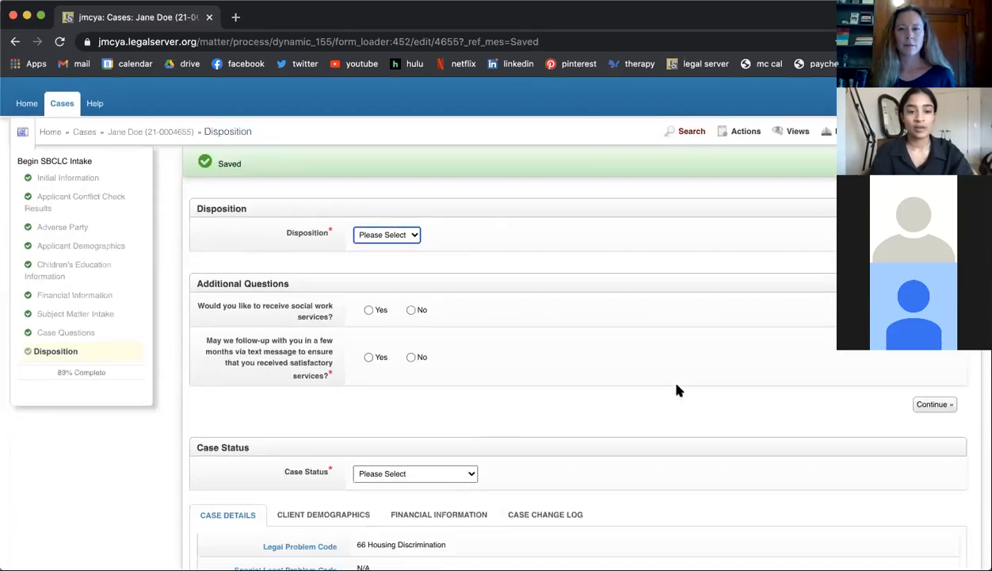
{"action": "left_click", "coordinate": [399, 236]}
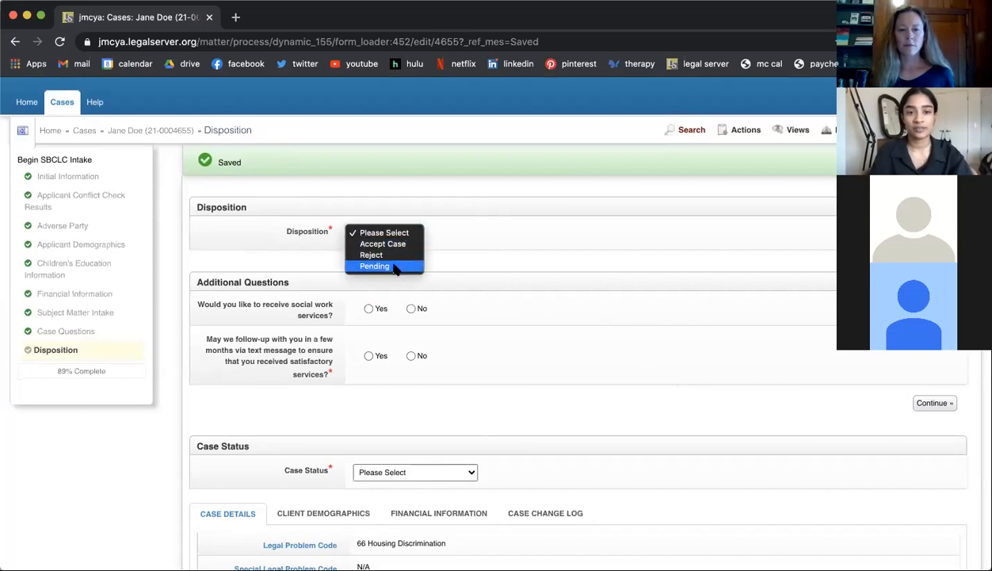
{"action": "left_click", "coordinate": [396, 339]}
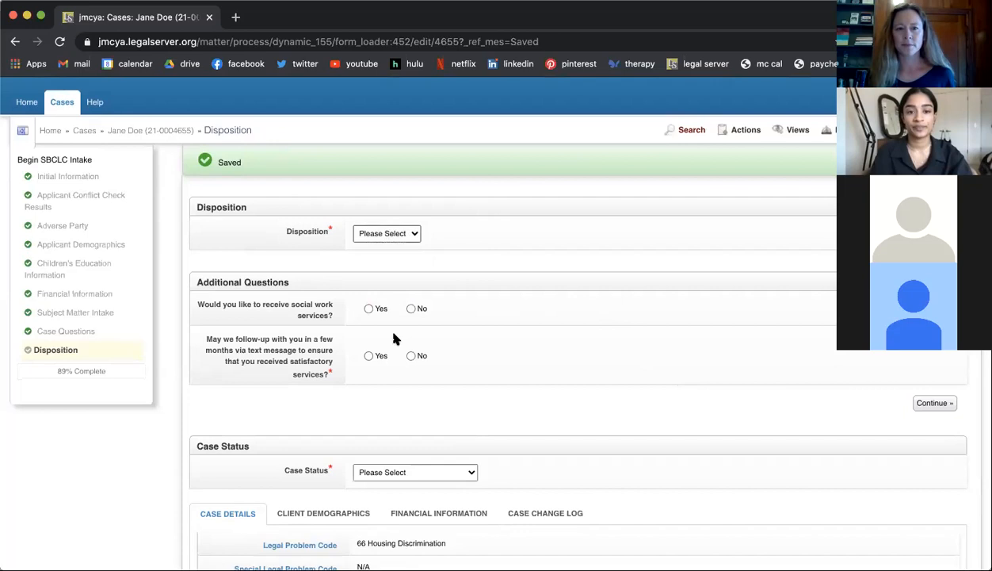
{"action": "scroll", "coordinate": [396, 339], "scroll_direction": "down", "scroll_amount": 3}
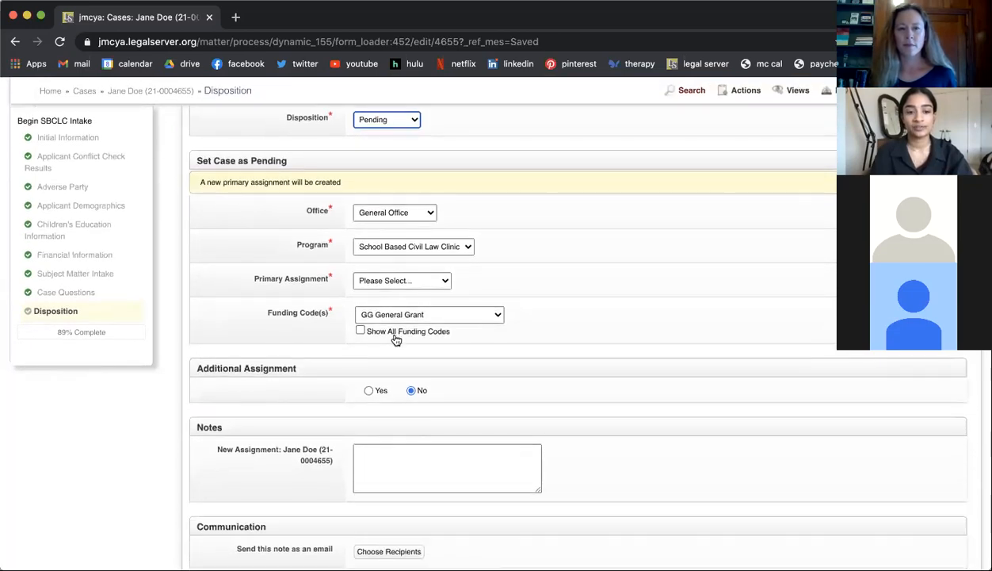
{"action": "left_click", "coordinate": [366, 285]}
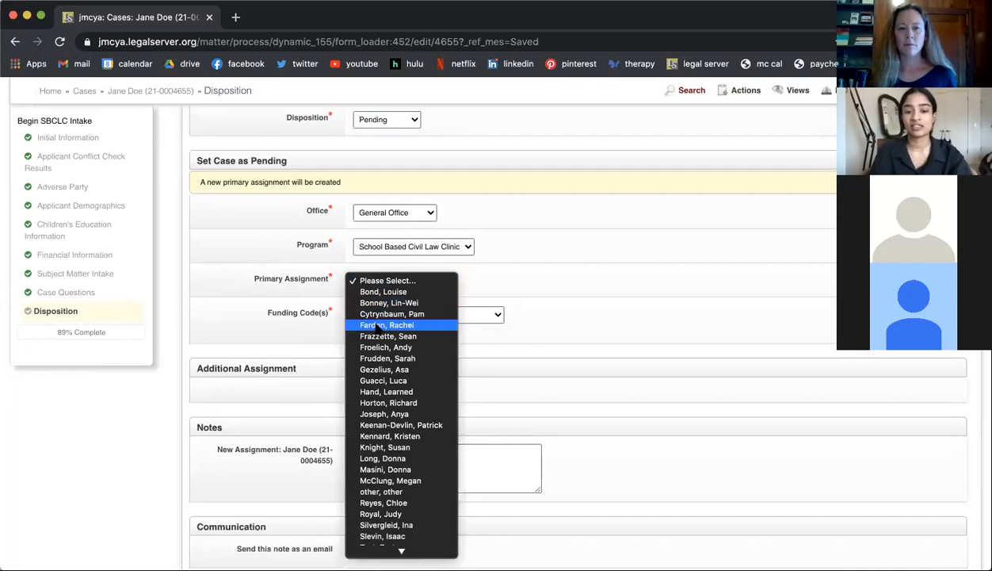
{"action": "left_click", "coordinate": [410, 480]}
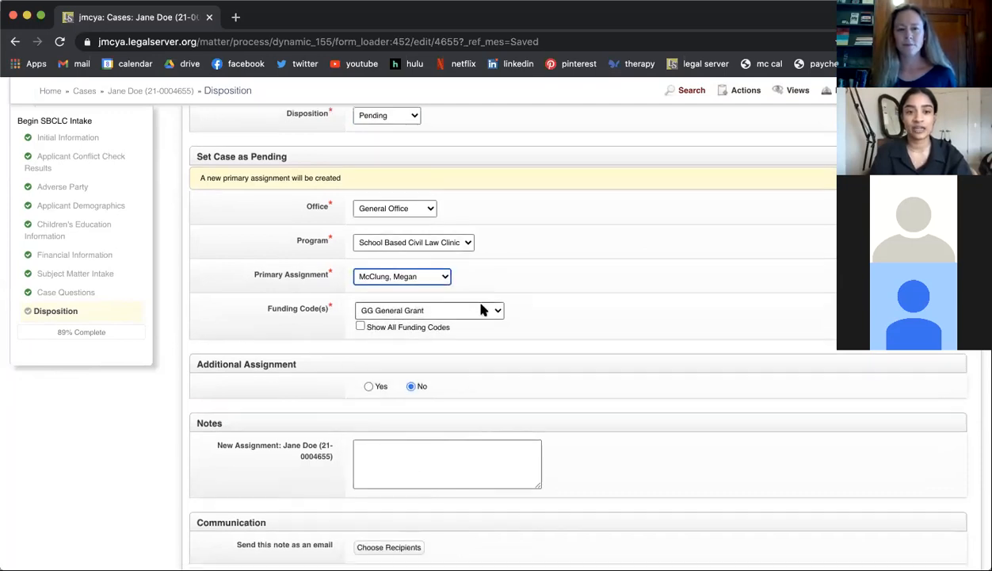
Step: Enable an Additional Assignment for the case and check the standard Caseworker choices for the Volunteer assignment type
{"action": "scroll", "coordinate": [481, 309], "scroll_direction": "down", "scroll_amount": 2}
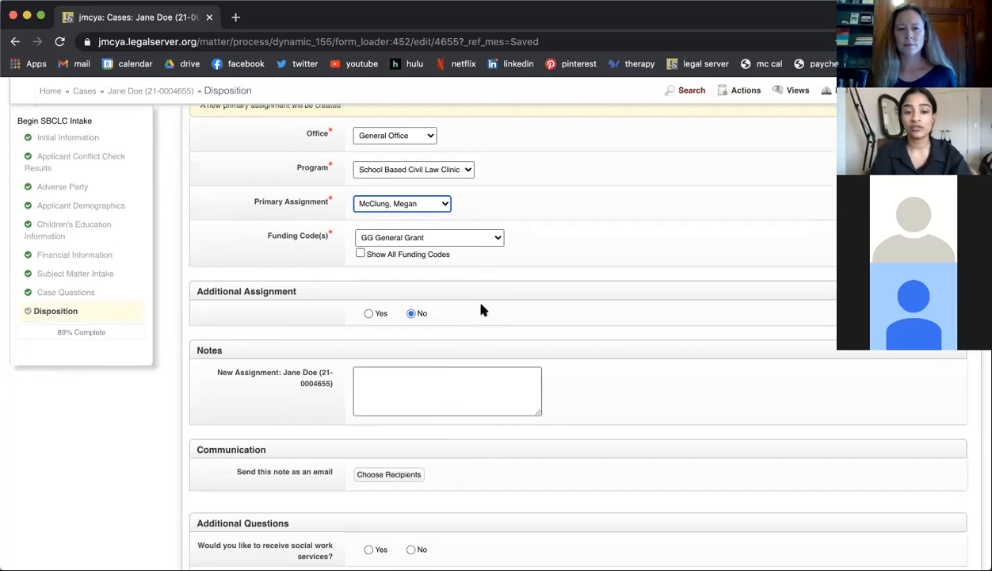
{"action": "left_click", "coordinate": [368, 314]}
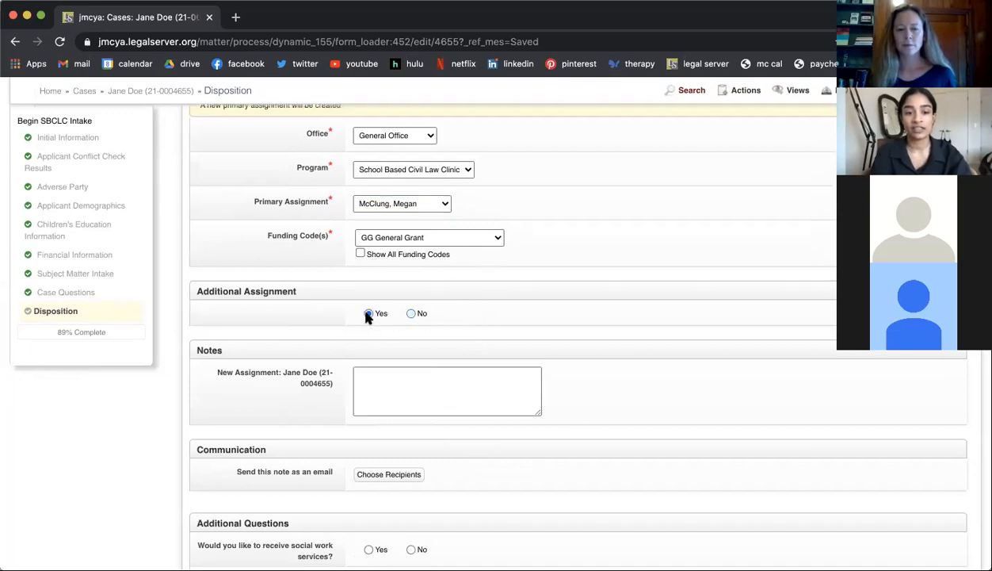
{"action": "scroll", "coordinate": [378, 331], "scroll_direction": "down", "scroll_amount": 3}
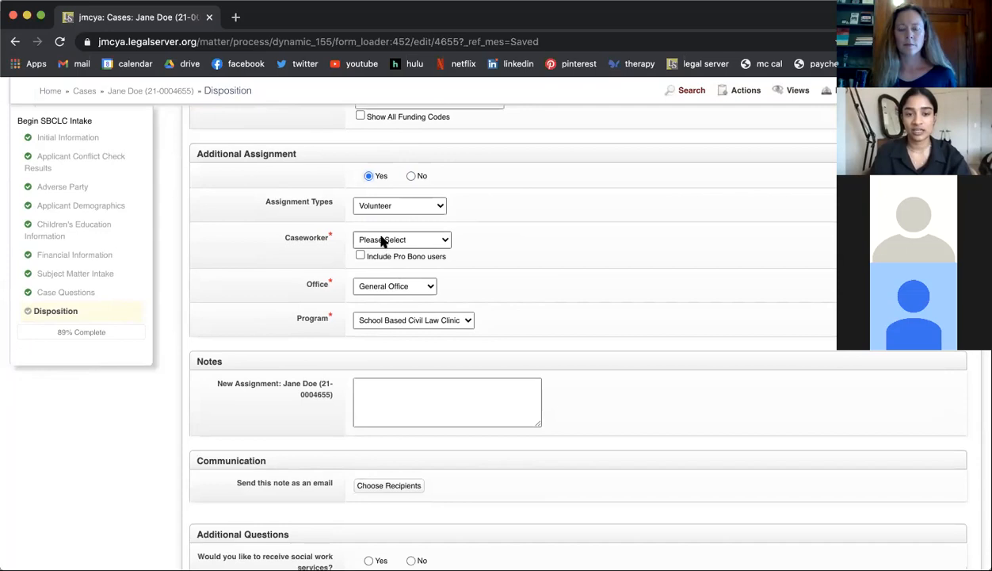
{"action": "left_click", "coordinate": [383, 241]}
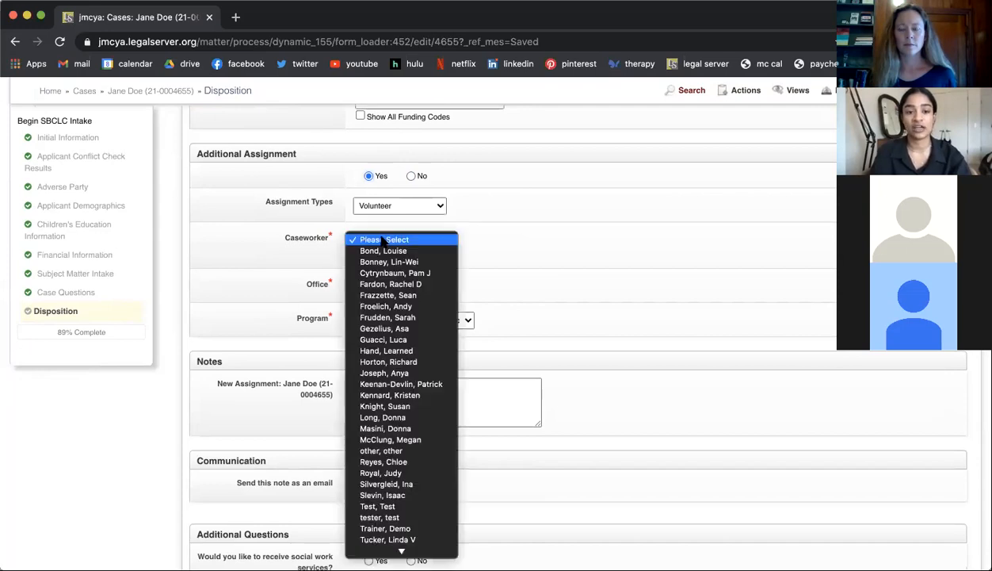
{"action": "left_click", "coordinate": [486, 235]}
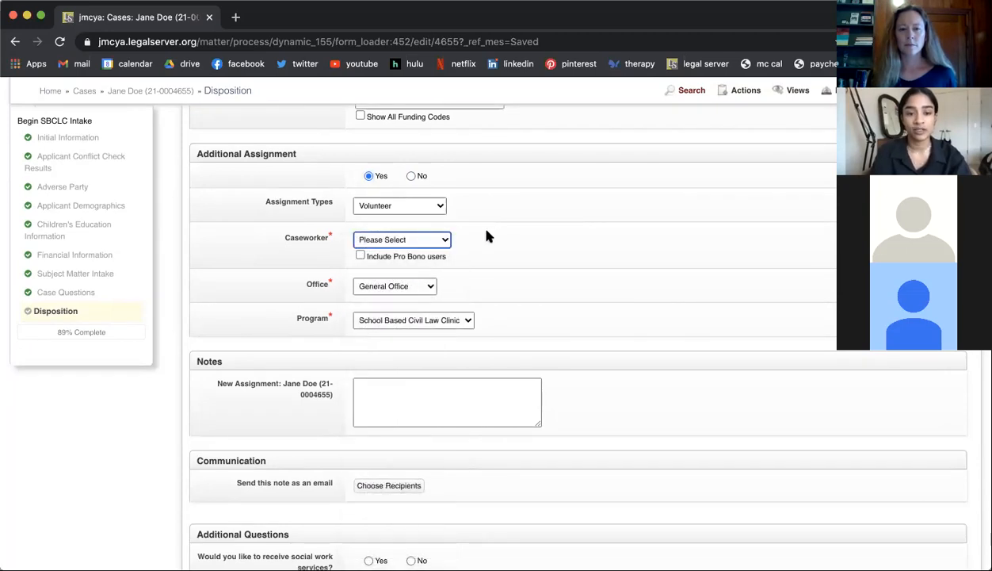
Step: Include Pro Bono users in the Caseworker choices and select the volunteer caseworker for the additional assignment
{"action": "left_click", "coordinate": [360, 256]}
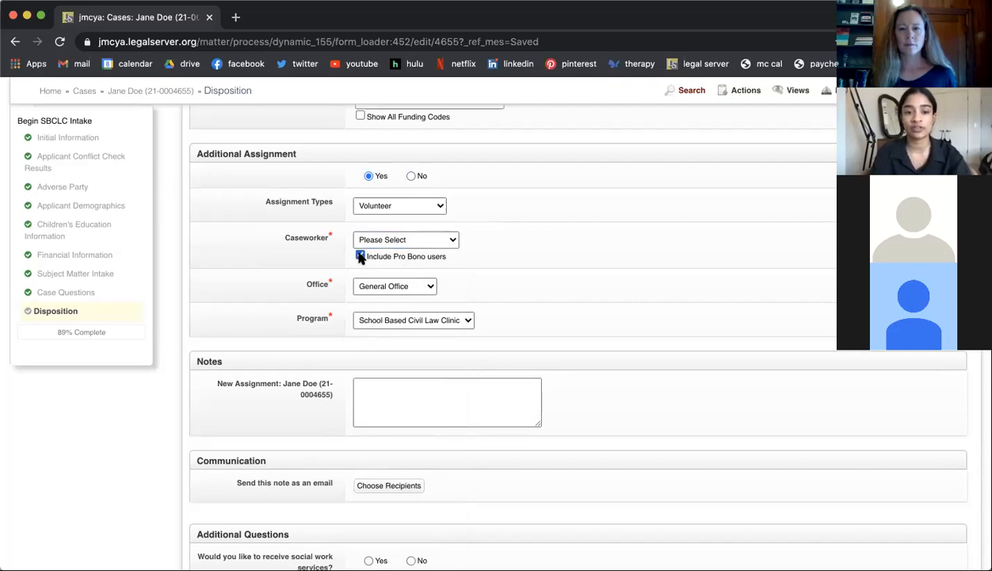
{"action": "left_click", "coordinate": [385, 241]}
{"action": "key", "text": "l"}
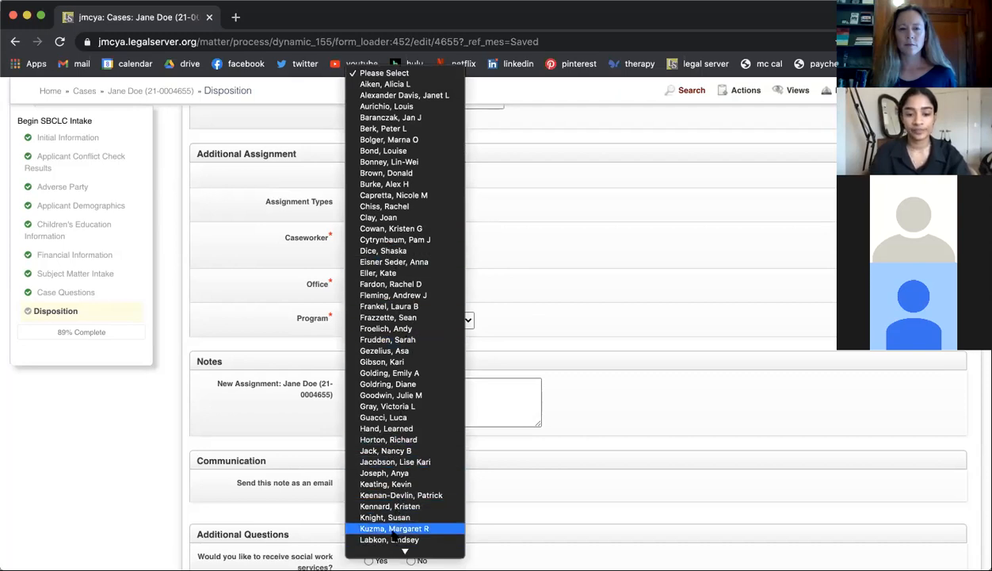
{"action": "scroll", "coordinate": [405, 527], "scroll_direction": "down", "scroll_amount": 2}
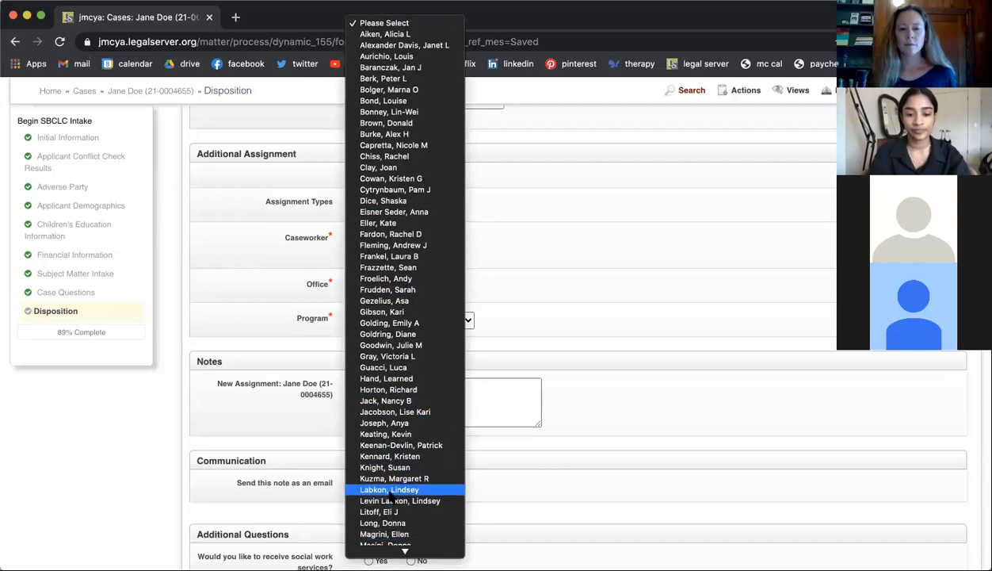
{"action": "left_click", "coordinate": [428, 501]}
{"action": "left_click", "coordinate": [493, 275]}
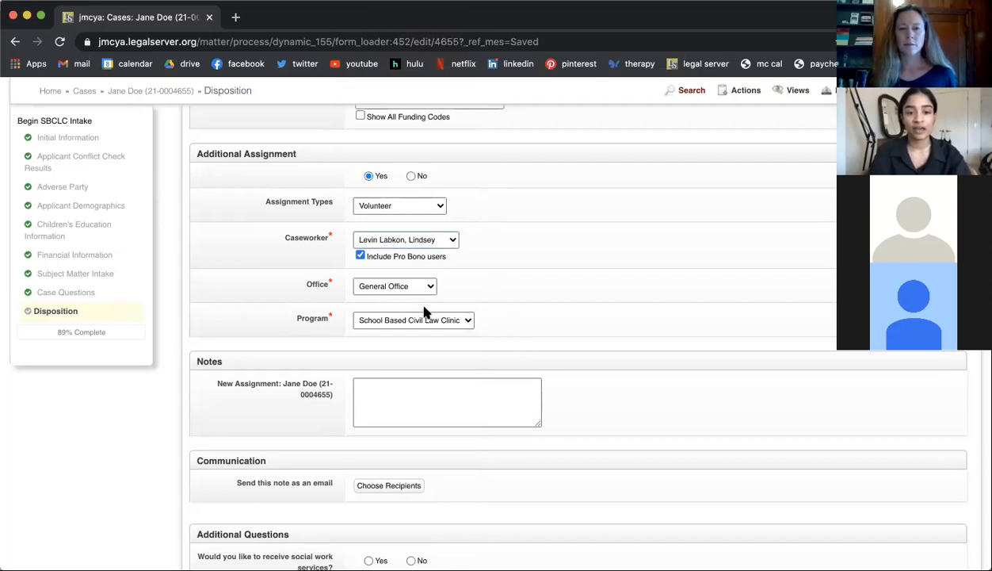
Step: Choose to send the assignment note as an email and add the primary assignee's suggested address as recipient
{"action": "scroll", "coordinate": [424, 311], "scroll_direction": "down", "scroll_amount": 2}
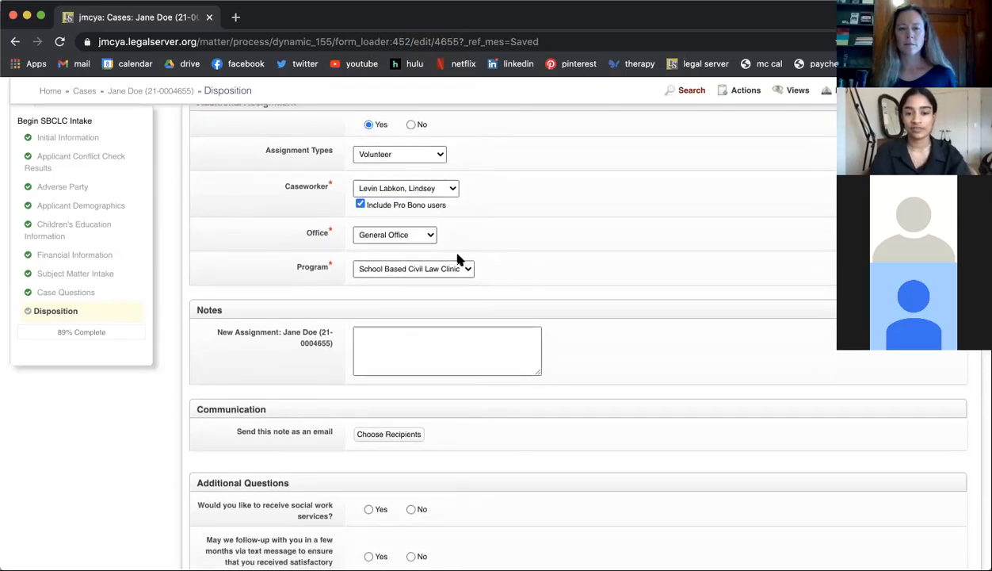
{"action": "scroll", "coordinate": [449, 265], "scroll_direction": "down", "scroll_amount": 4}
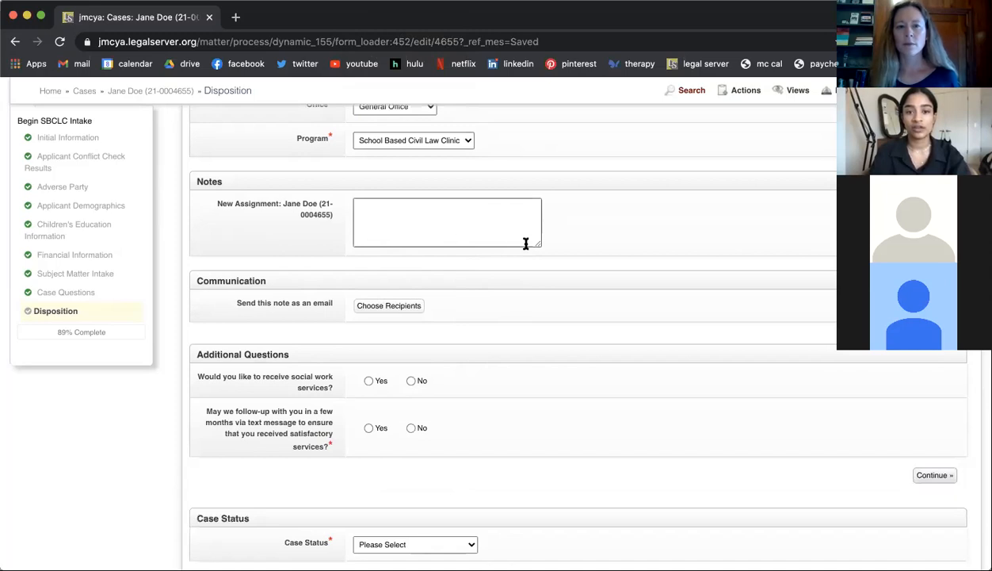
{"action": "scroll", "coordinate": [366, 306], "scroll_direction": "down", "scroll_amount": 2}
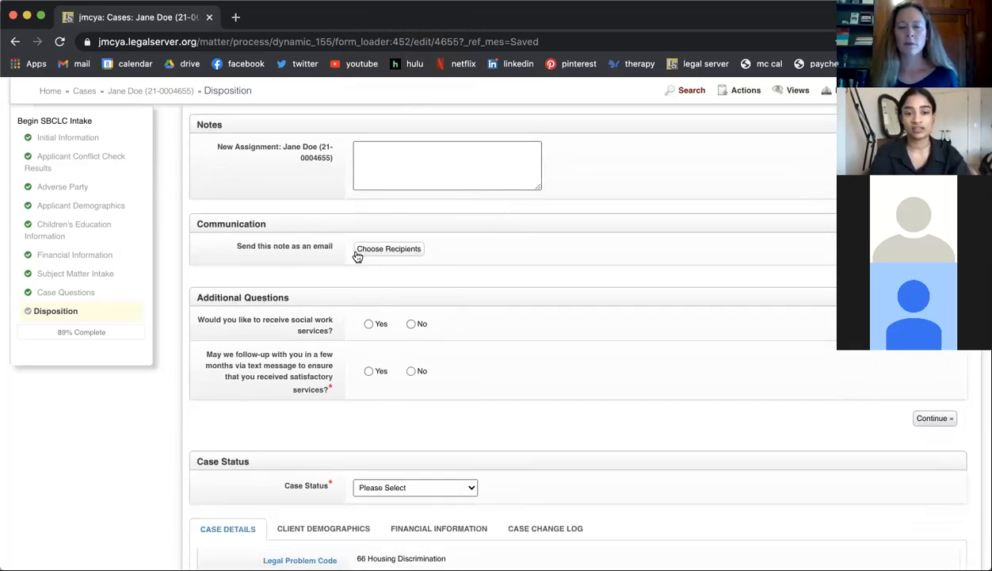
{"action": "left_click", "coordinate": [379, 252]}
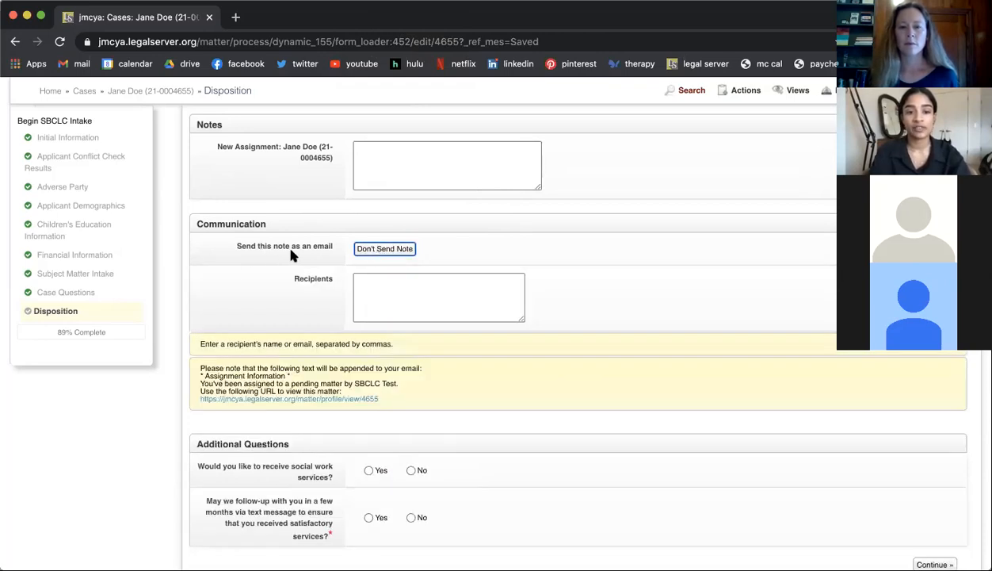
{"action": "scroll", "coordinate": [401, 252], "scroll_direction": "down", "scroll_amount": 2}
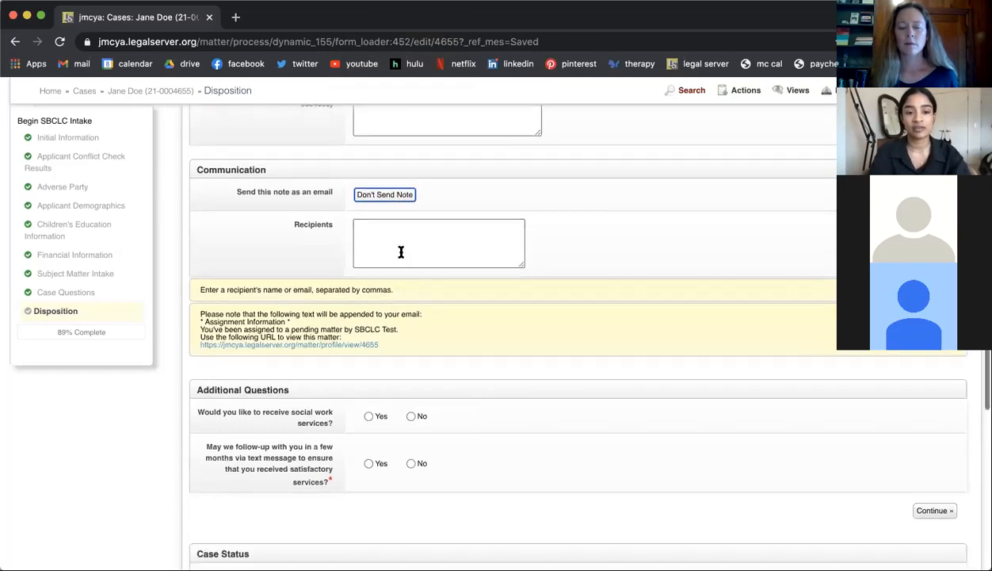
{"action": "left_click", "coordinate": [364, 225]}
{"action": "type", "text": "megan"}
{"action": "left_click", "coordinate": [400, 273]}
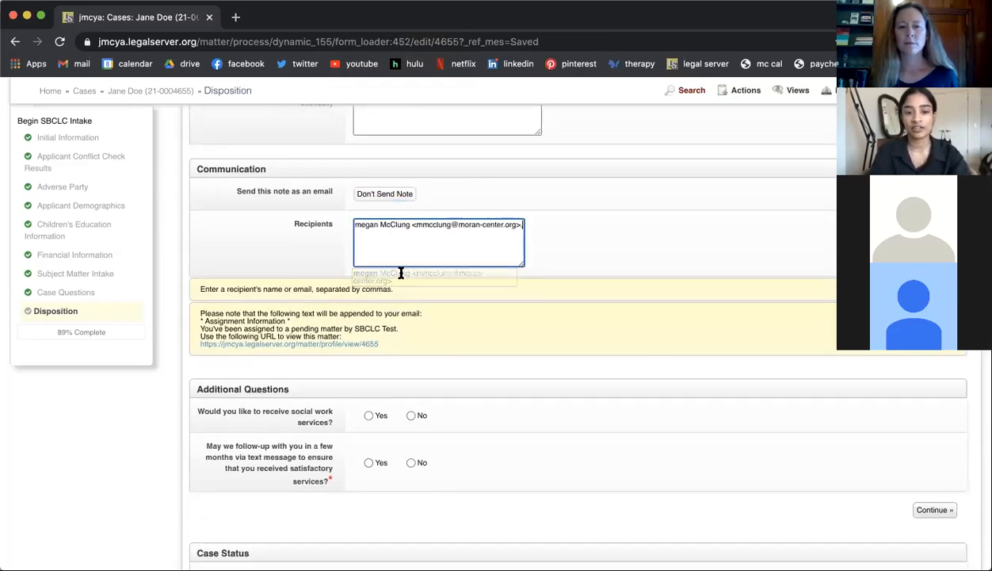
Step: Cancel sending the assignment note as an email, discarding the recipient selection
{"action": "left_click", "coordinate": [550, 256]}
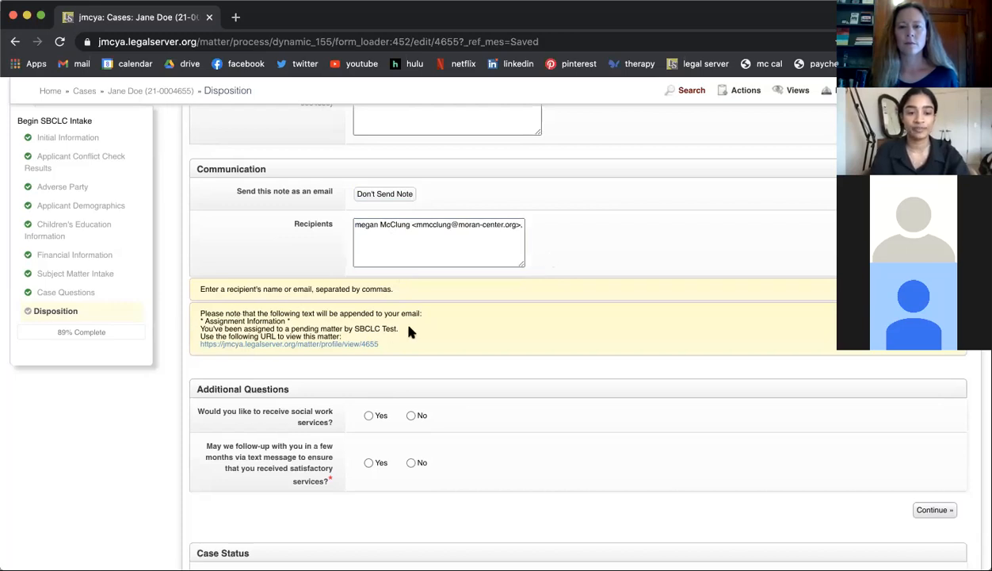
{"action": "scroll", "coordinate": [410, 330], "scroll_direction": "down", "scroll_amount": 2}
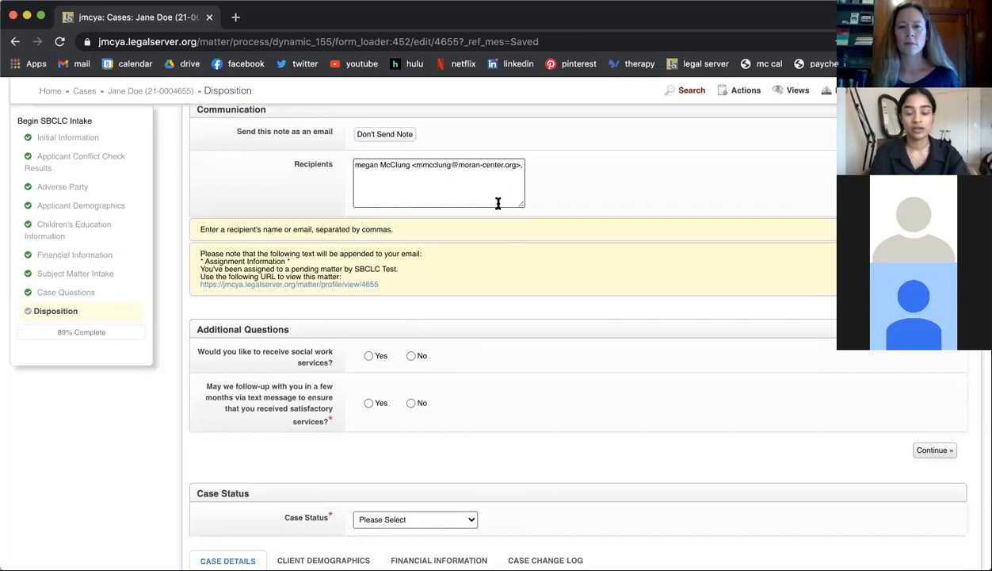
{"action": "scroll", "coordinate": [417, 290], "scroll_direction": "down", "scroll_amount": 1}
{"action": "scroll", "coordinate": [417, 290], "scroll_direction": "up", "scroll_amount": 2}
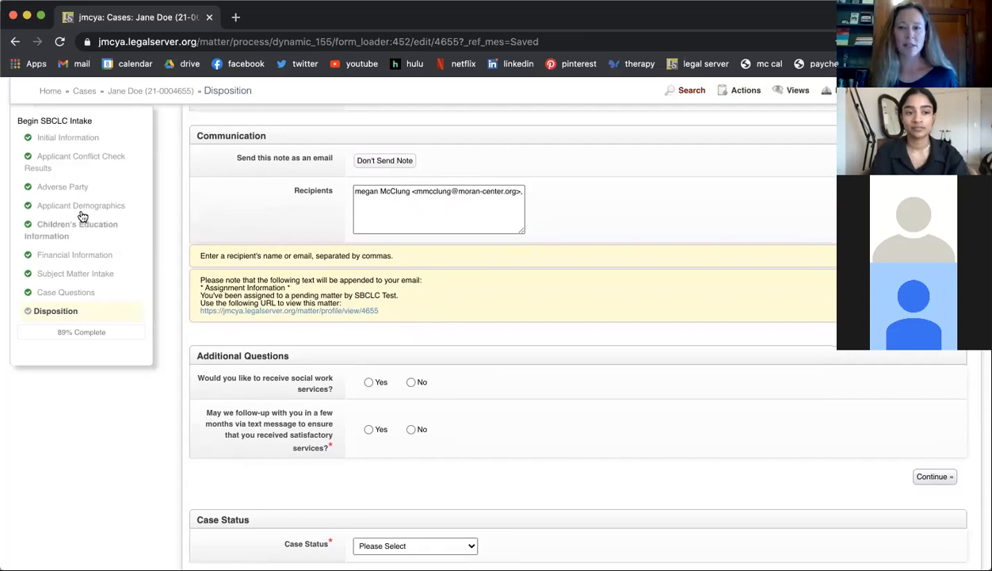
{"action": "left_click", "coordinate": [383, 162]}
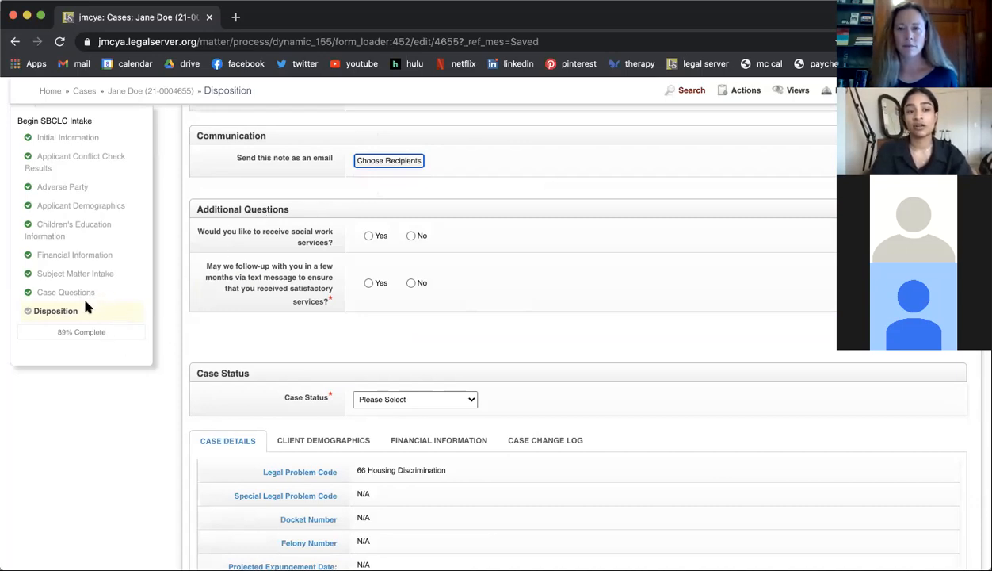
Step: View the Children's Education Information page of the intake and return to the Disposition page
{"action": "left_click", "coordinate": [60, 236]}
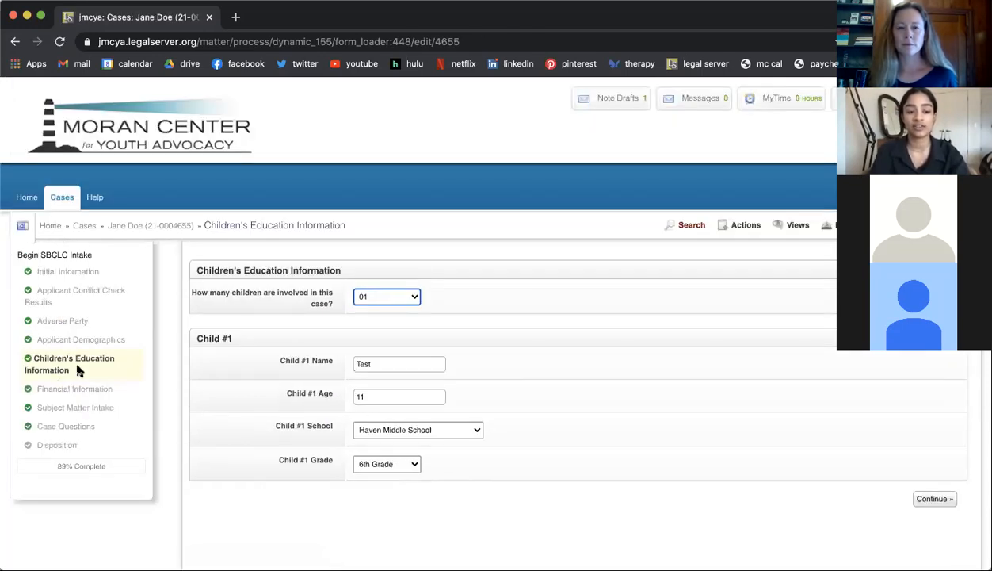
{"action": "left_click", "coordinate": [64, 448]}
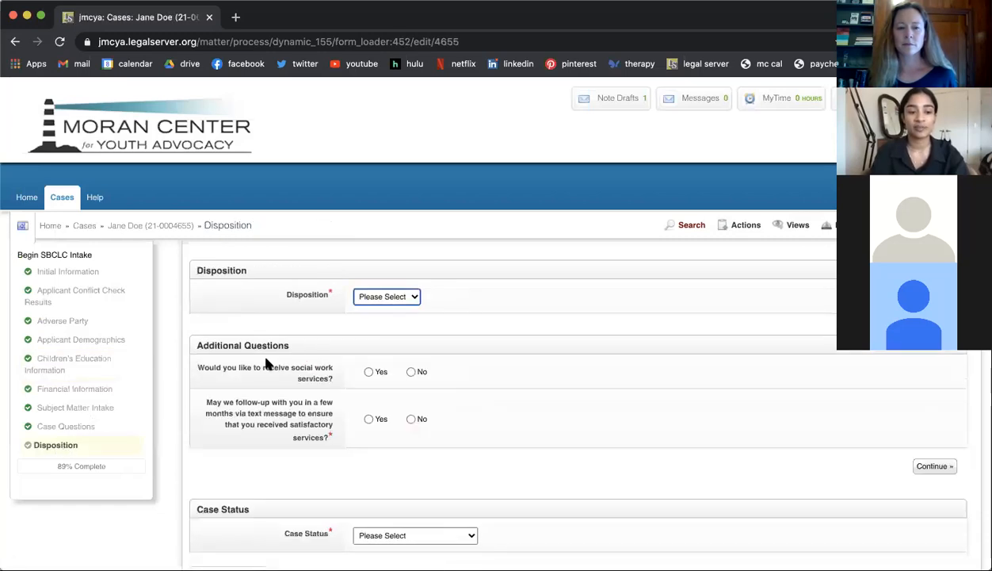
Step: Answer Yes to the text-message follow-up question and try to submit the intake with Case Status Awaiting Pro Bono Placement
{"action": "scroll", "coordinate": [237, 357], "scroll_direction": "down", "scroll_amount": 3}
{"action": "scroll", "coordinate": [203, 345], "scroll_direction": "down", "scroll_amount": 2}
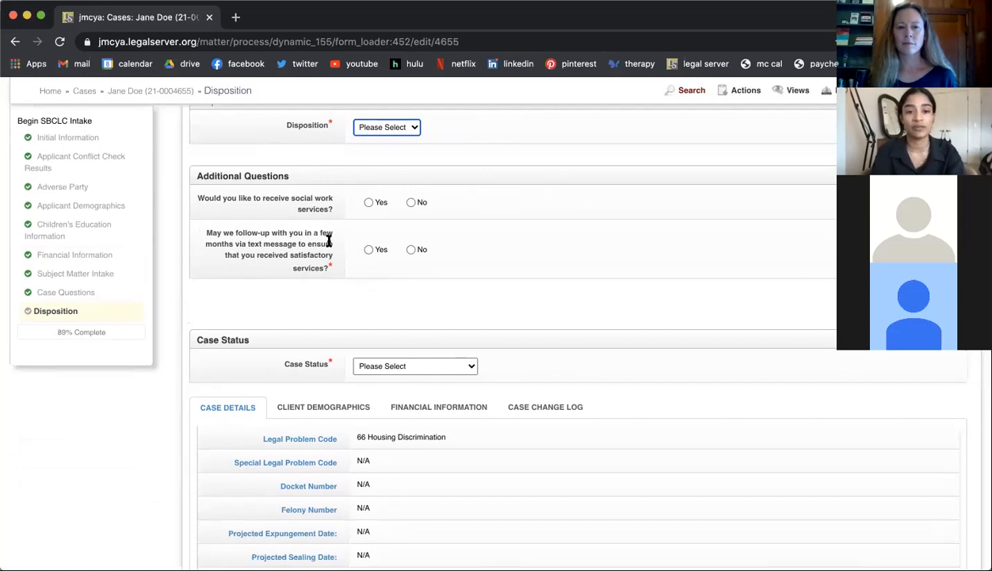
{"action": "left_click", "coordinate": [369, 249]}
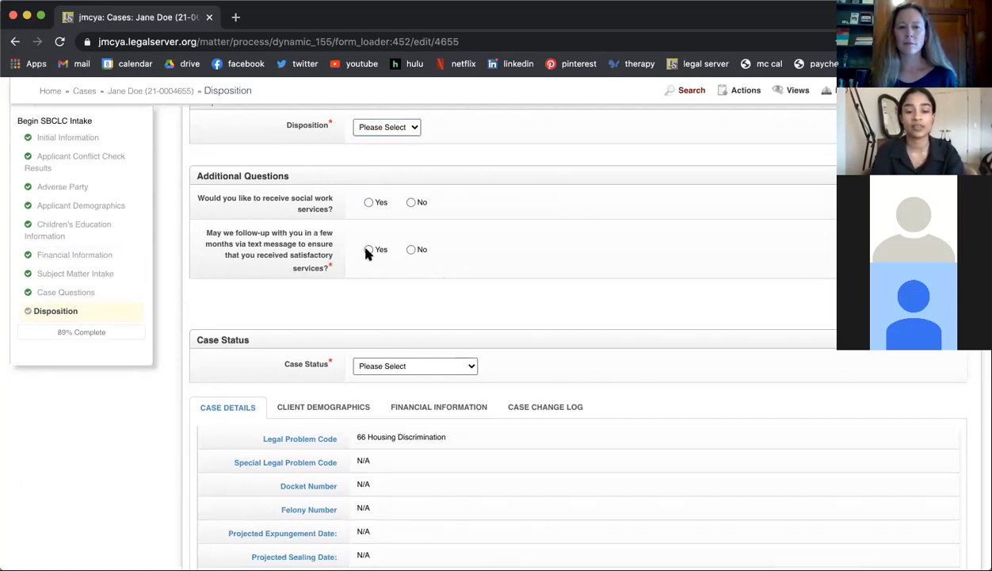
{"action": "left_click", "coordinate": [404, 365]}
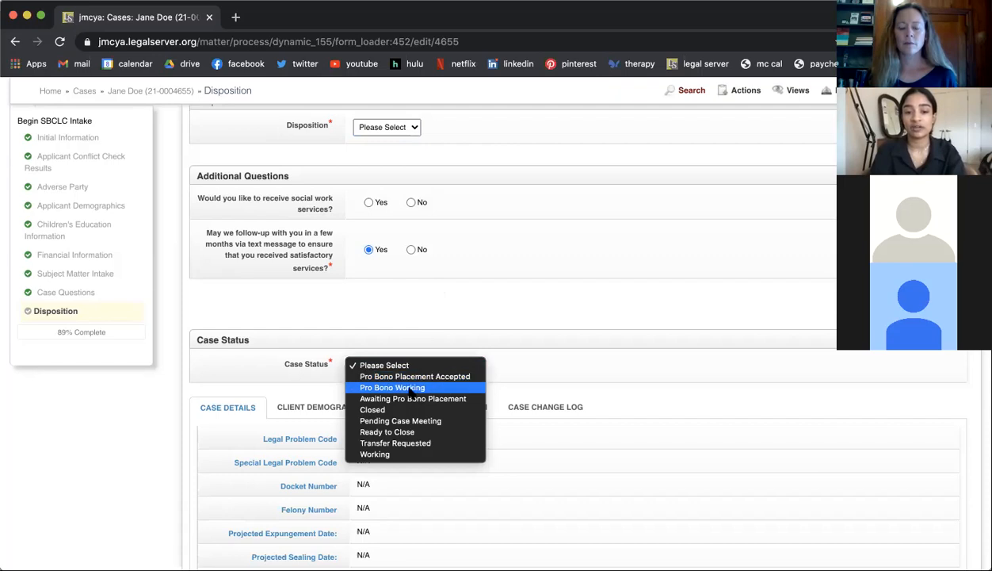
{"action": "left_click", "coordinate": [450, 399]}
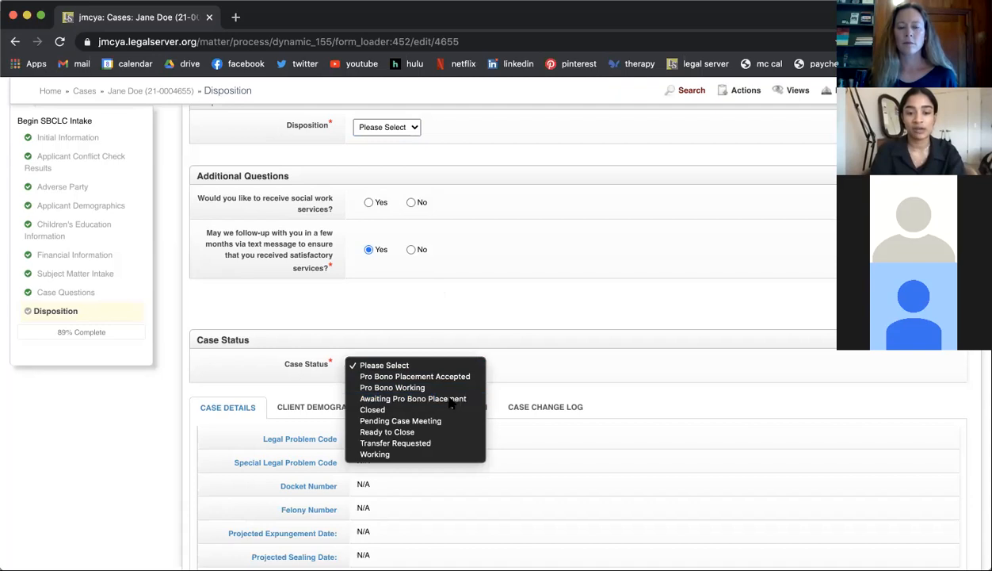
{"action": "scroll", "coordinate": [524, 325], "scroll_direction": "down", "scroll_amount": 1}
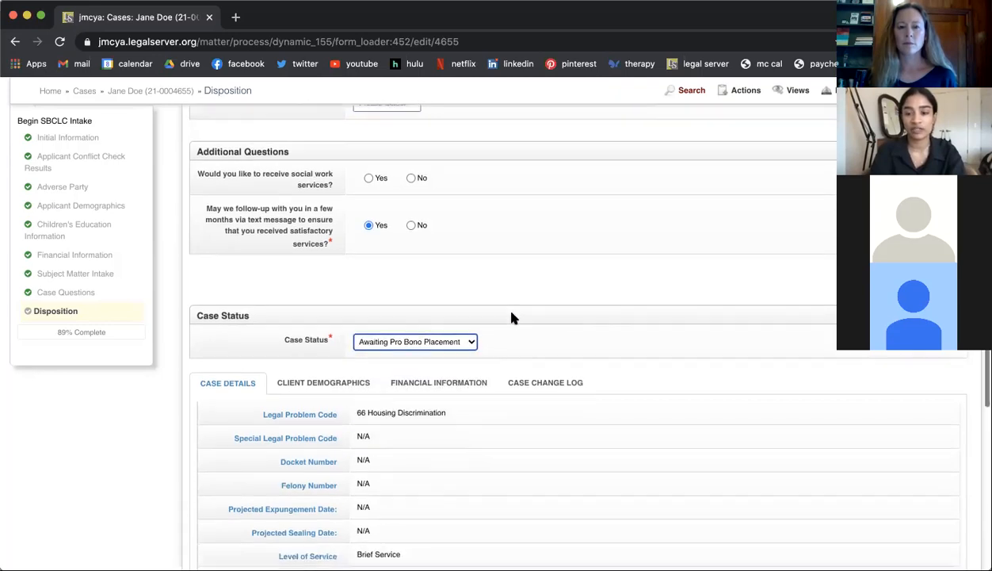
{"action": "scroll", "coordinate": [749, 233], "scroll_direction": "up", "scroll_amount": 5}
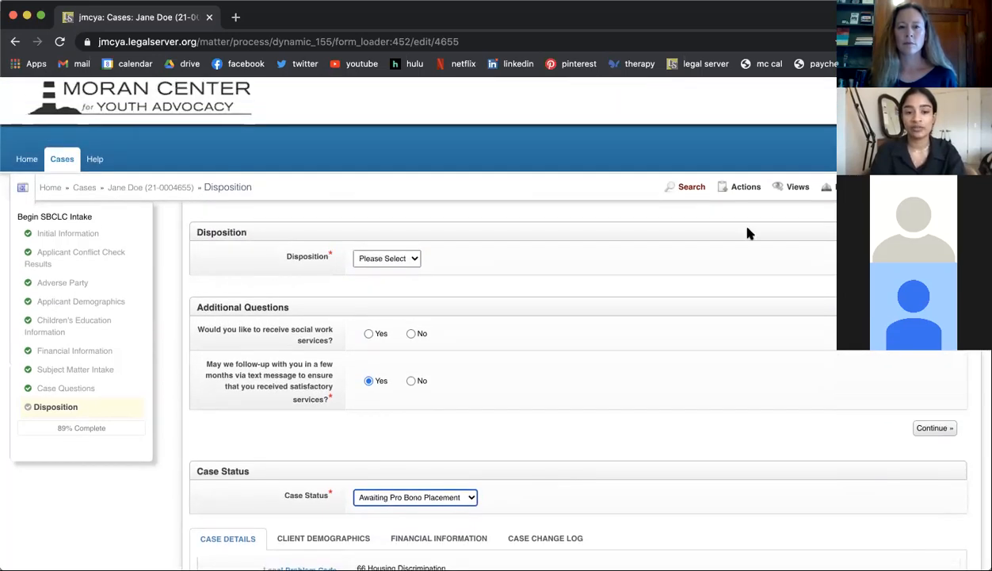
{"action": "left_click", "coordinate": [925, 430]}
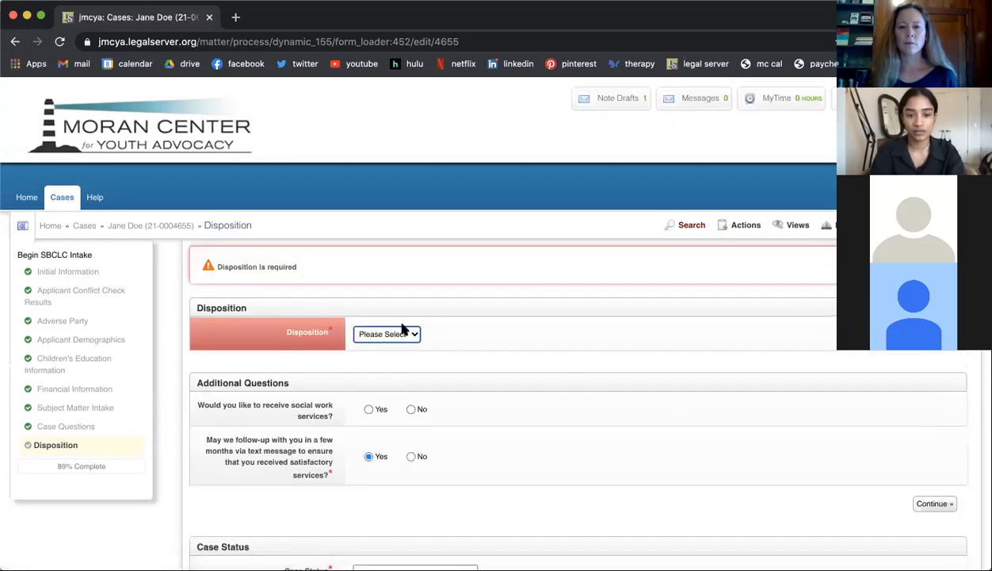
Step: Set the Disposition to Pending and select the responsible staff member as the Primary Assignment
{"action": "left_click", "coordinate": [387, 334]}
{"action": "left_click", "coordinate": [379, 368]}
{"action": "scroll", "coordinate": [552, 398], "scroll_direction": "down", "scroll_amount": 2}
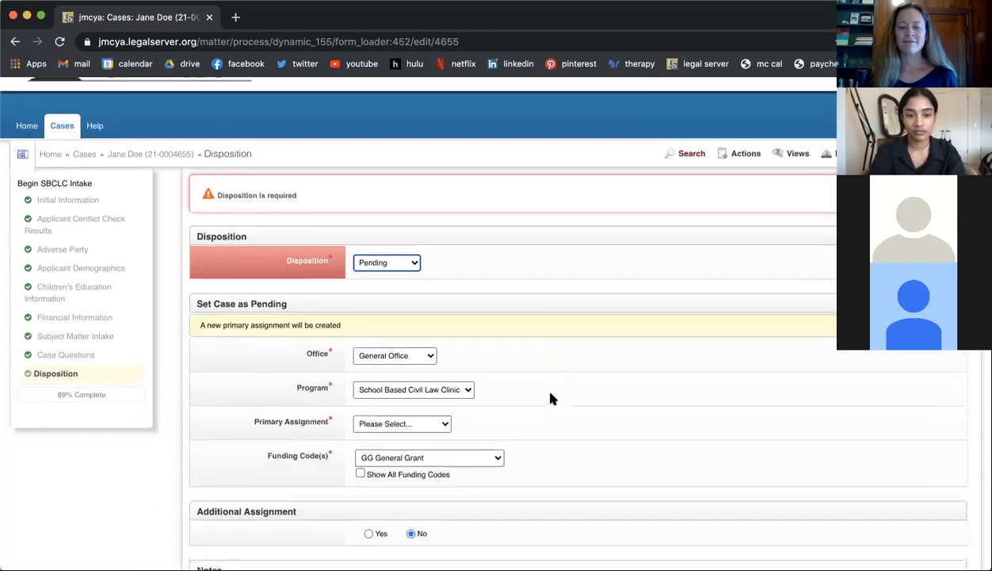
{"action": "scroll", "coordinate": [552, 398], "scroll_direction": "down", "scroll_amount": 4}
{"action": "left_click", "coordinate": [382, 276]}
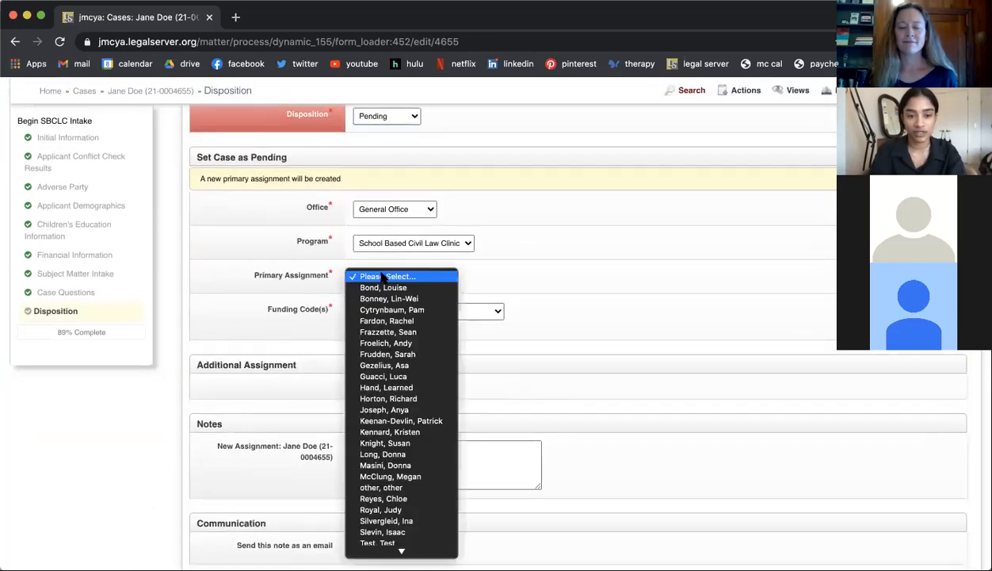
{"action": "left_click", "coordinate": [390, 475]}
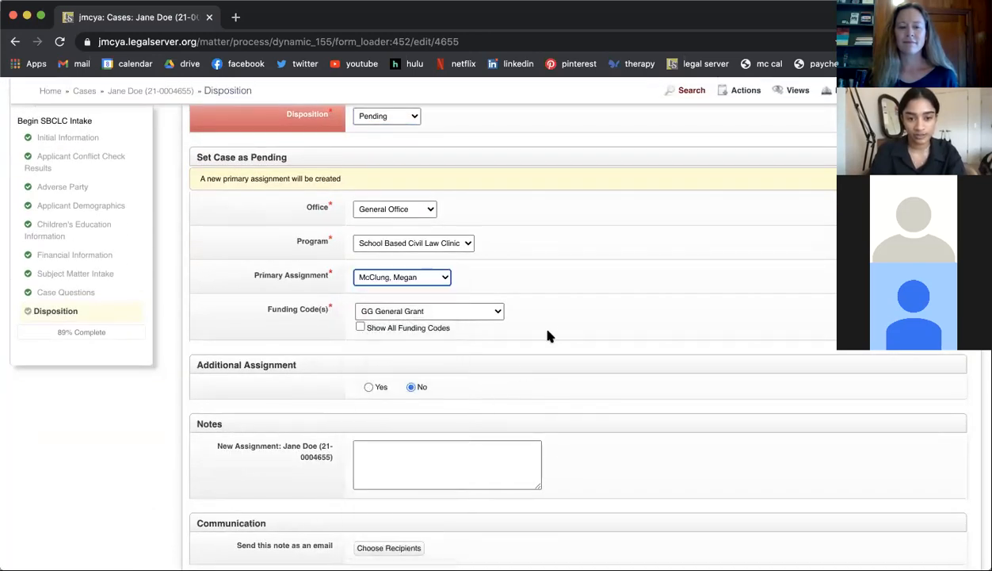
Step: Enable an Additional Assignment with the Volunteer assignment type and check its standard Caseworker choices
{"action": "scroll", "coordinate": [526, 360], "scroll_direction": "down", "scroll_amount": 3}
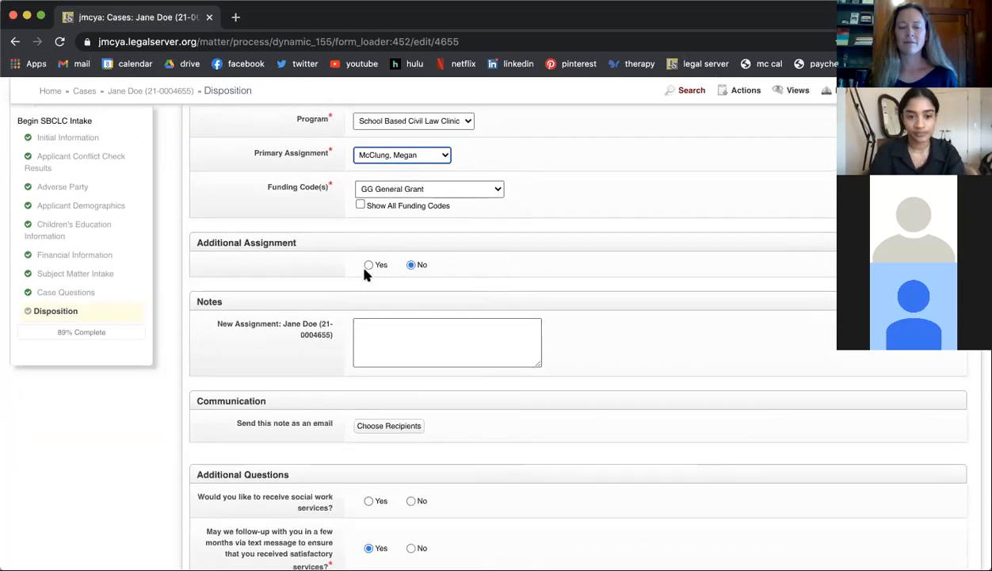
{"action": "left_click", "coordinate": [369, 265]}
{"action": "left_click", "coordinate": [386, 377]}
{"action": "left_click", "coordinate": [388, 328]}
{"action": "left_click", "coordinate": [388, 328]}
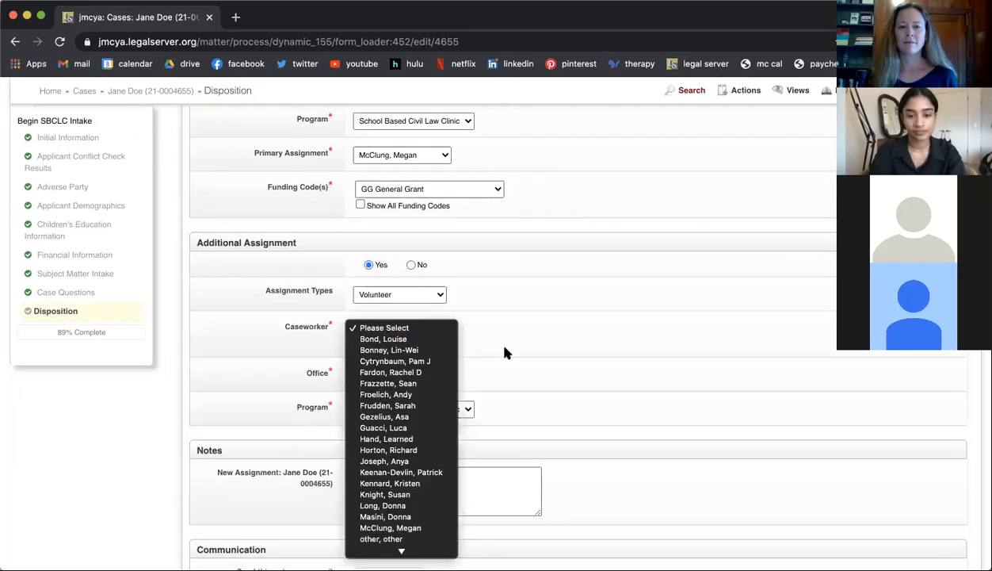
{"action": "left_click", "coordinate": [499, 346]}
Step: Select the volunteer caseworker with Pro Bono users included in the choices, and submit the completed disposition
{"action": "left_click", "coordinate": [361, 345]}
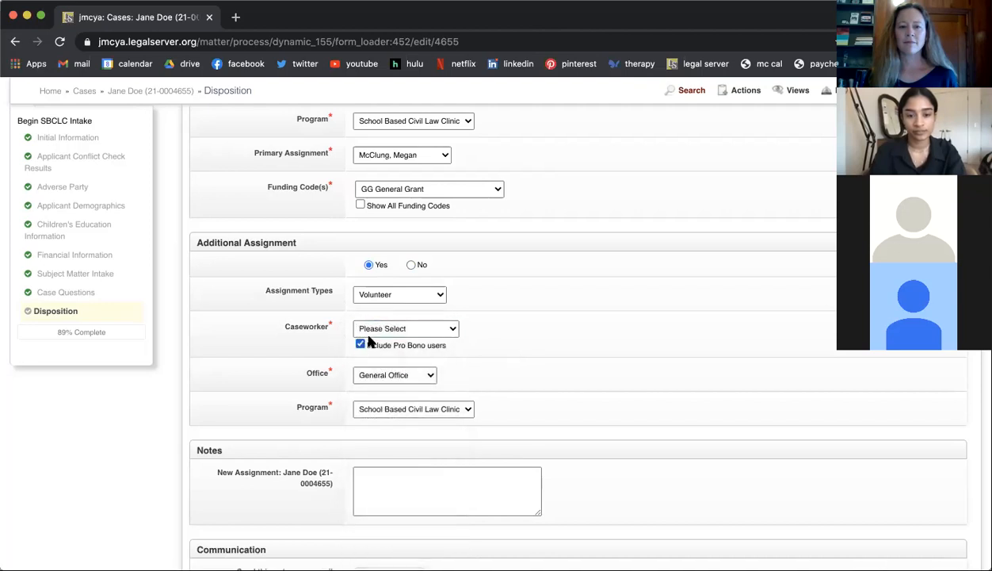
{"action": "left_click", "coordinate": [373, 333]}
{"action": "scroll", "coordinate": [382, 541], "scroll_direction": "down", "scroll_amount": 6}
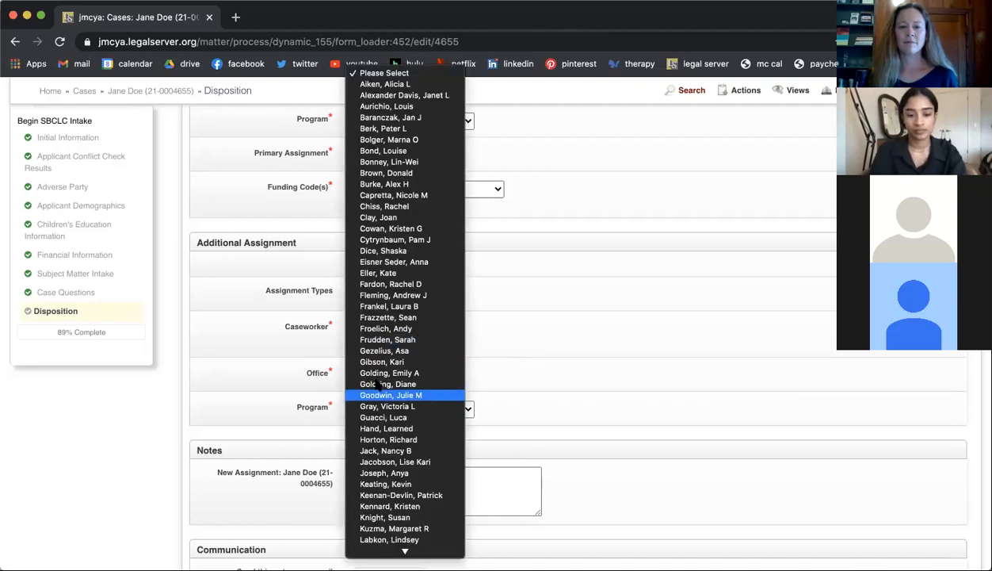
{"action": "scroll", "coordinate": [384, 508], "scroll_direction": "down", "scroll_amount": 2}
{"action": "left_click", "coordinate": [384, 489]}
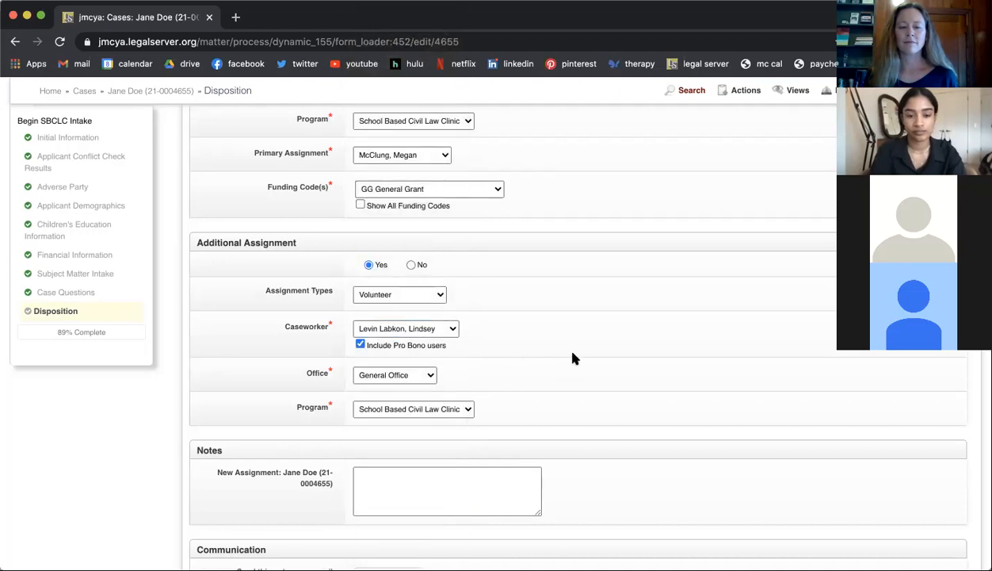
{"action": "scroll", "coordinate": [572, 356], "scroll_direction": "down", "scroll_amount": 5}
{"action": "scroll", "coordinate": [573, 357], "scroll_direction": "down", "scroll_amount": 4}
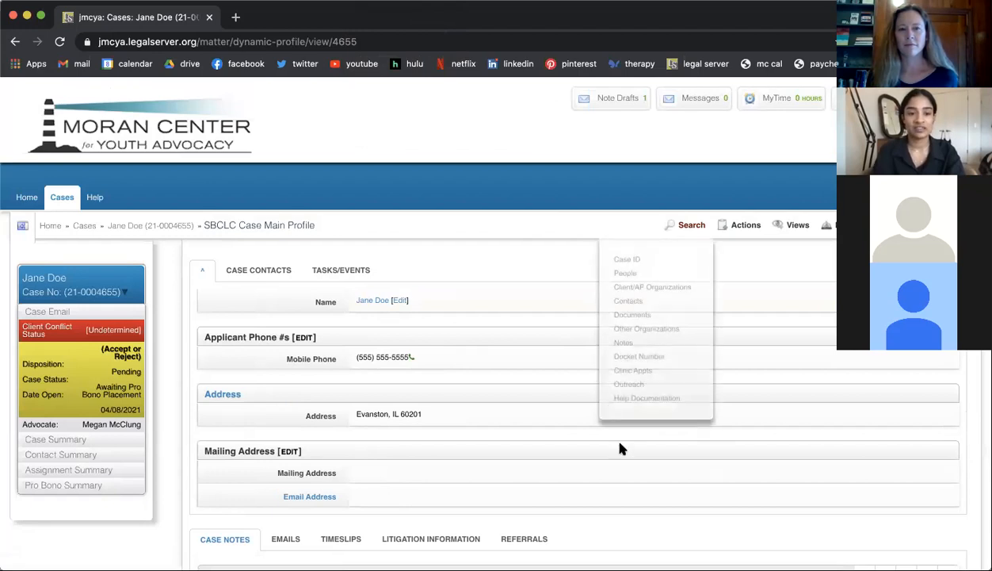
Step: Review the SBCLC Case Main Profile, from the applicant's contact information through the case notes and case details
{"action": "scroll", "coordinate": [447, 428], "scroll_direction": "down", "scroll_amount": 3}
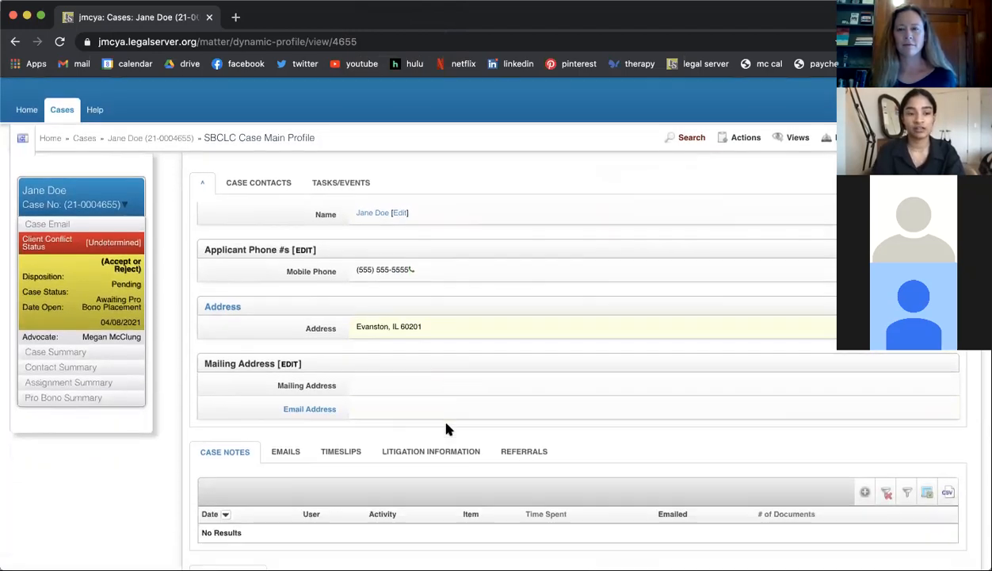
{"action": "scroll", "coordinate": [446, 429], "scroll_direction": "down", "scroll_amount": 5}
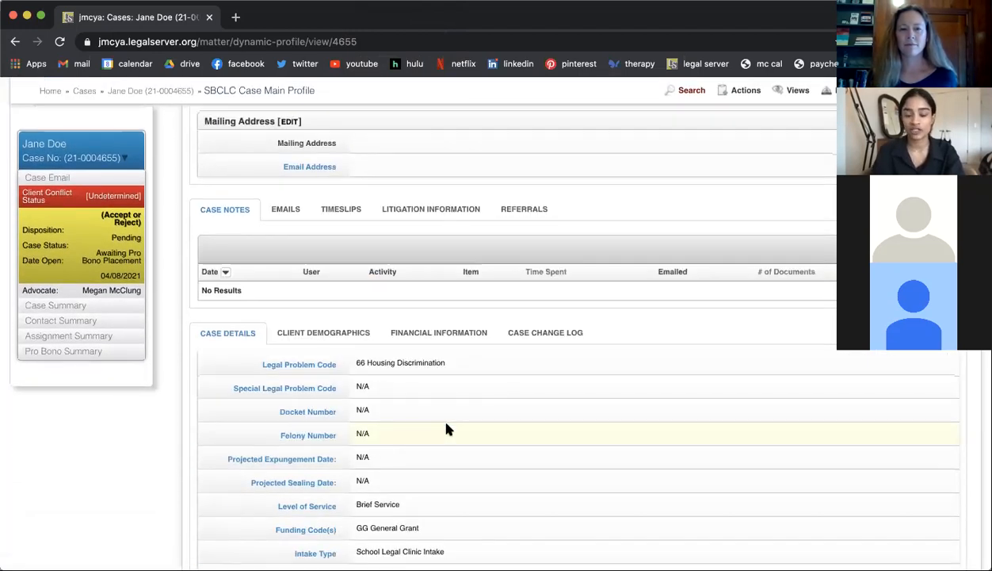
{"action": "scroll", "coordinate": [446, 429], "scroll_direction": "down", "scroll_amount": 3}
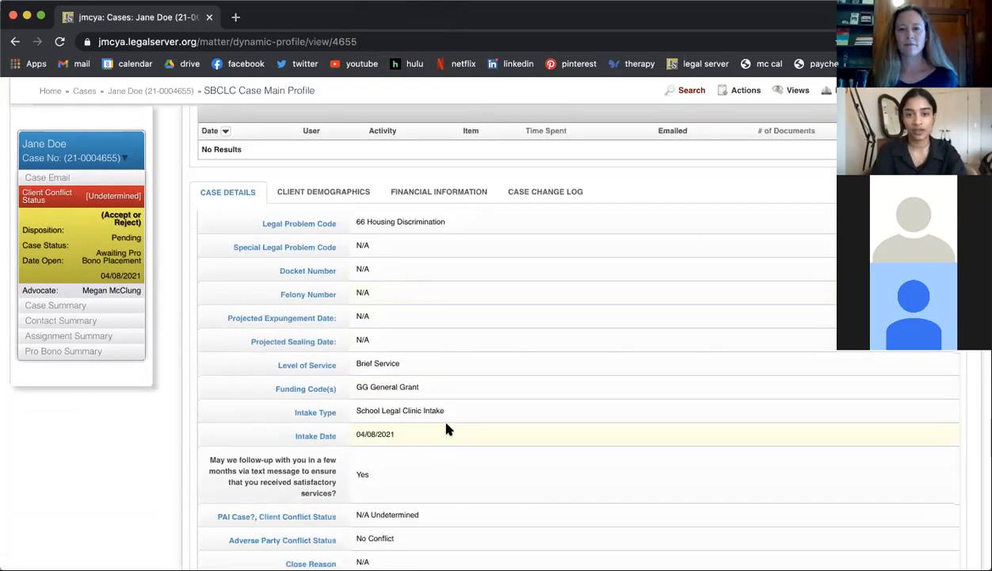
{"action": "scroll", "coordinate": [446, 428], "scroll_direction": "up", "scroll_amount": 8}
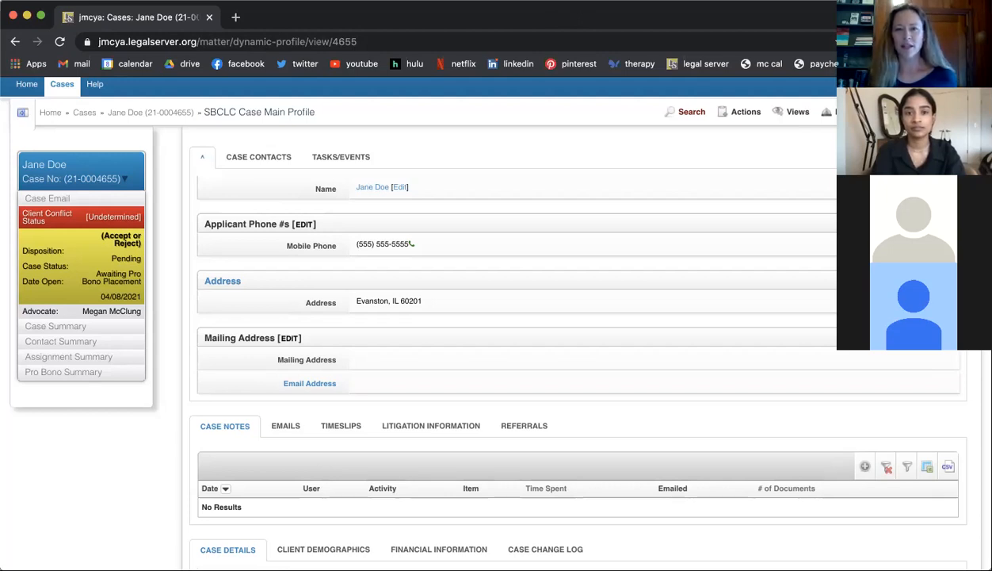
{"action": "scroll", "coordinate": [476, 225], "scroll_direction": "up", "scroll_amount": 3}
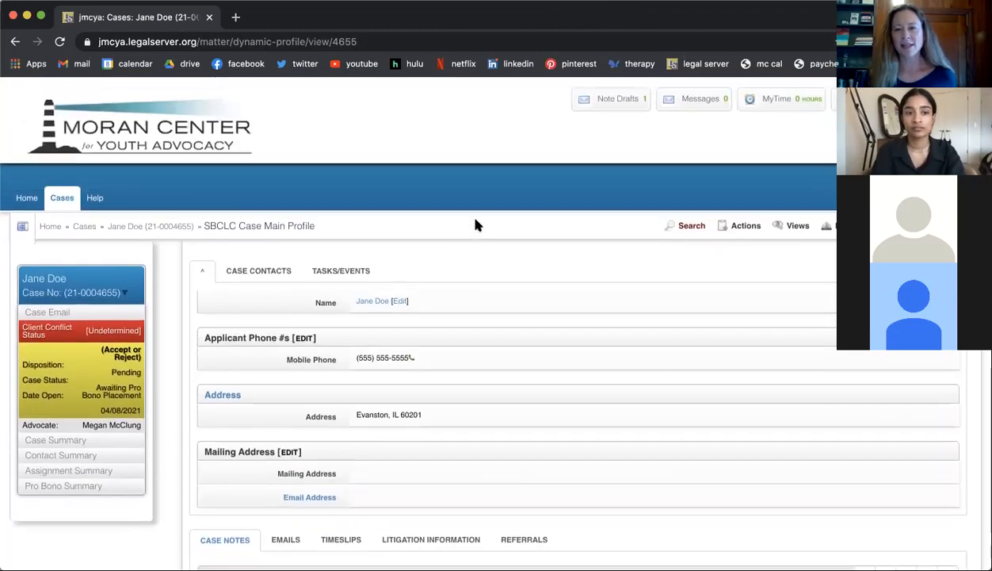
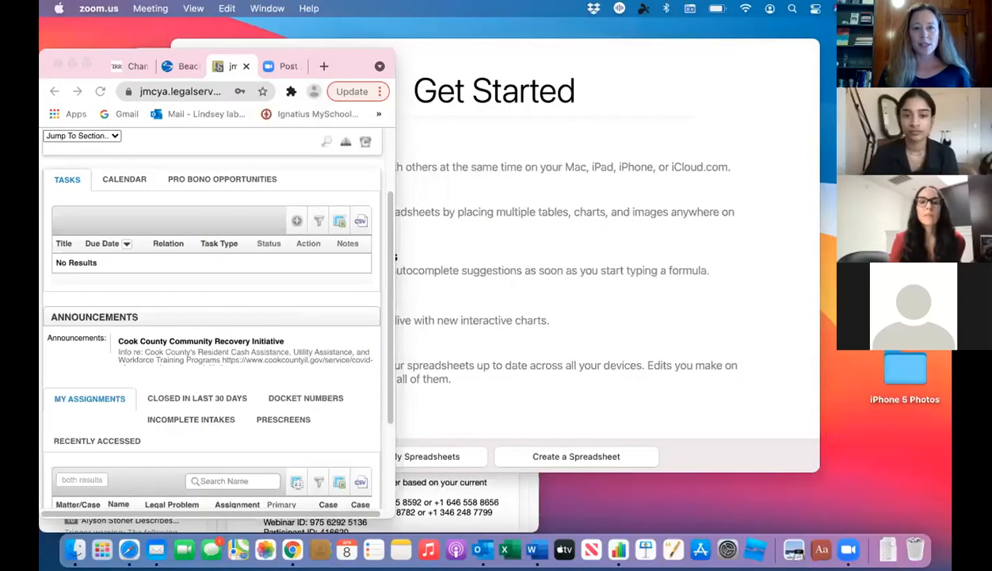
Step: Widen the browser window so the full SBCLC Home page layout shows, and reload the page
{"action": "left_click", "coordinate": [118, 256]}
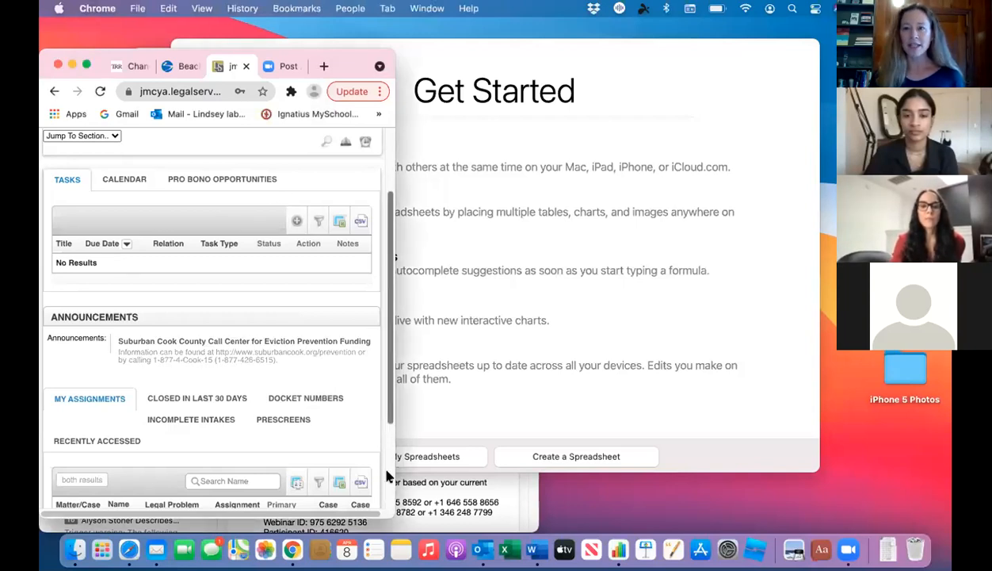
{"action": "left_click_drag", "start_coordinate": [391, 515], "coordinate": [808, 510]}
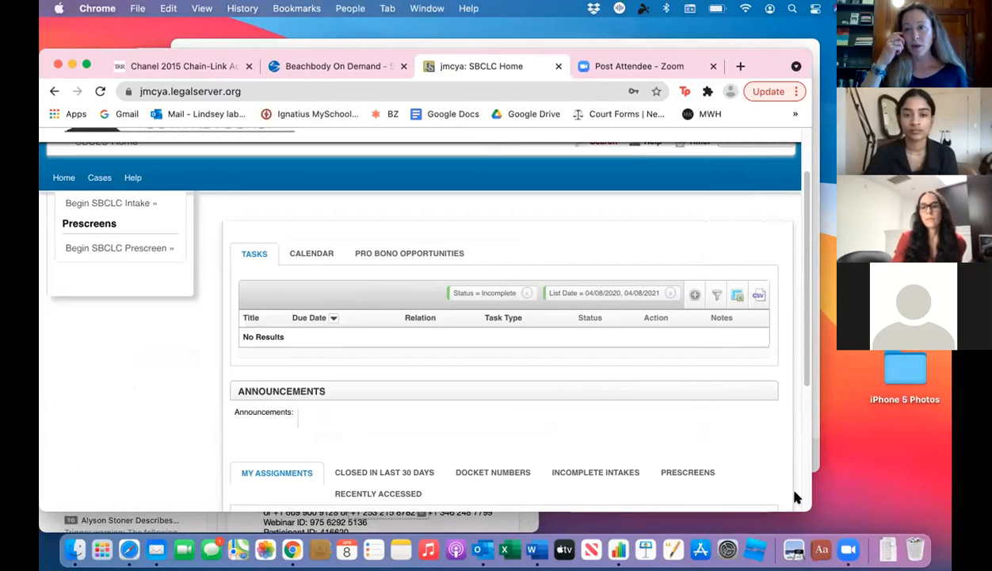
{"action": "left_click_drag", "start_coordinate": [811, 500], "coordinate": [885, 515]}
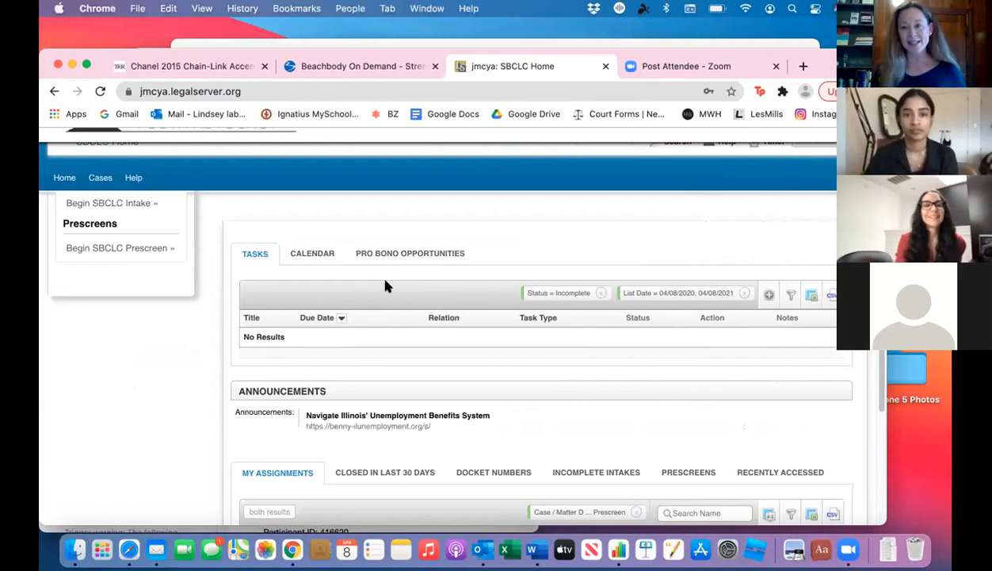
{"action": "left_click", "coordinate": [101, 92]}
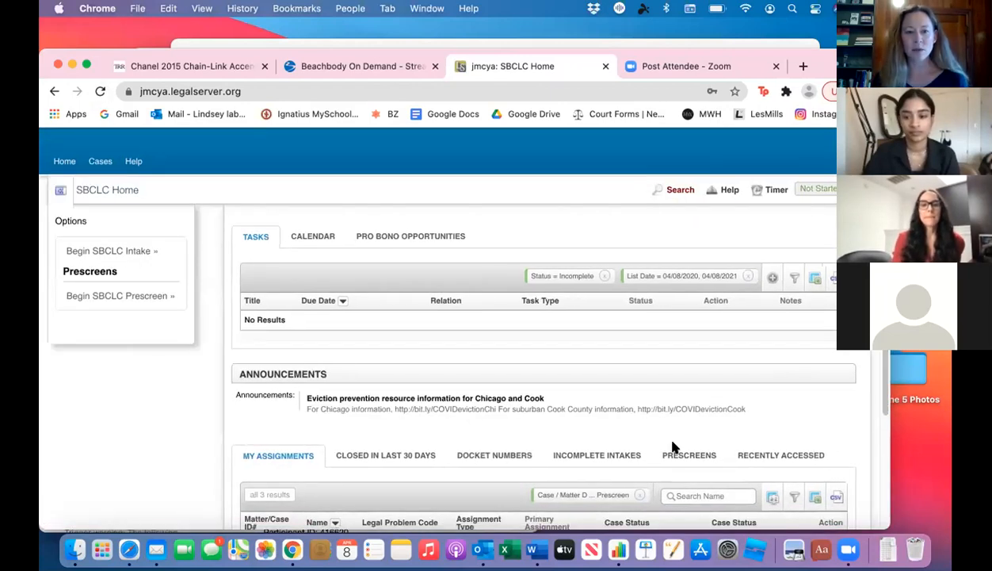
Step: Open the 66 Housing Discrimination case from My Assignments and look over its main profile
{"action": "scroll", "coordinate": [611, 421], "scroll_direction": "down", "scroll_amount": 5}
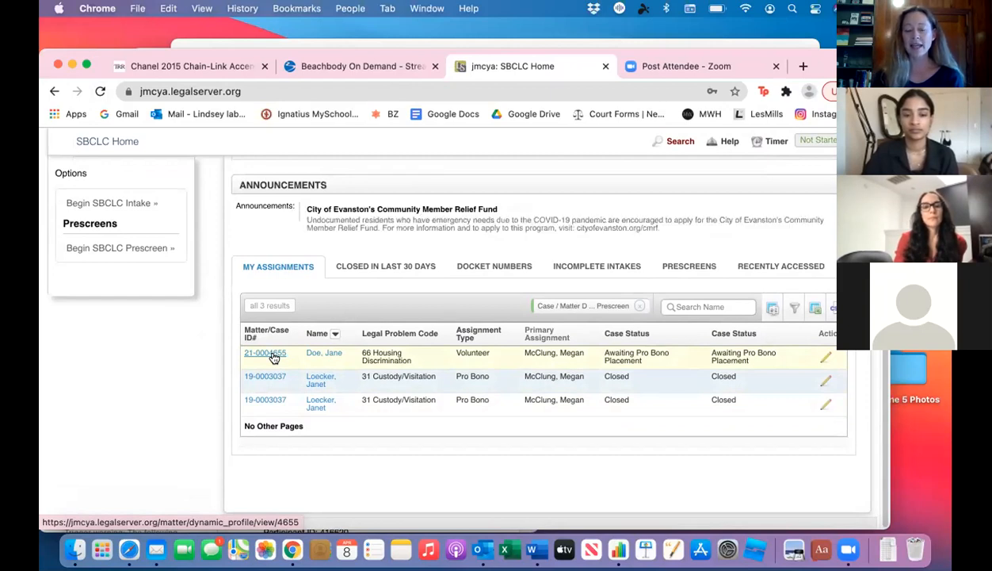
{"action": "left_click", "coordinate": [274, 355]}
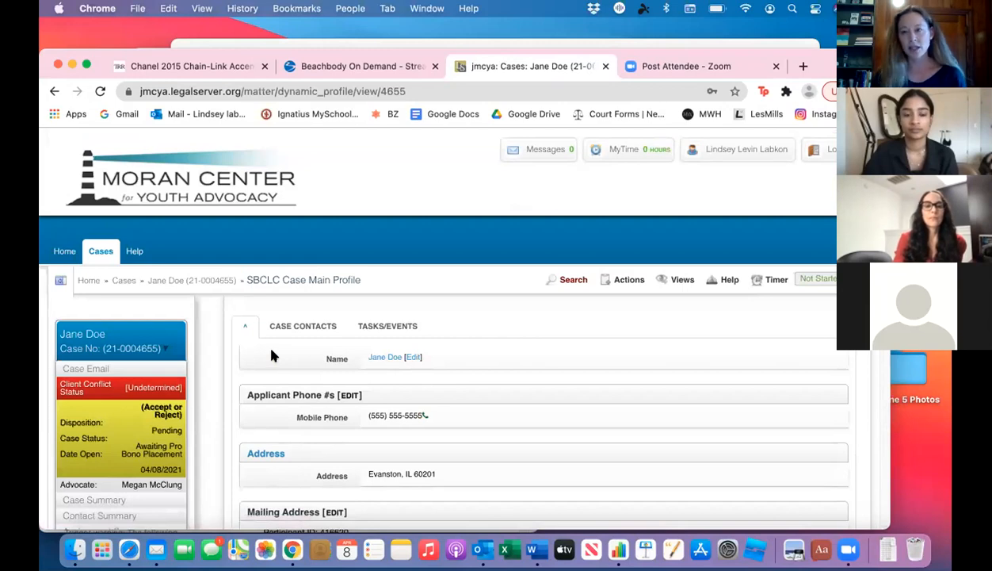
{"action": "scroll", "coordinate": [270, 356], "scroll_direction": "down", "scroll_amount": 4}
{"action": "scroll", "coordinate": [271, 355], "scroll_direction": "down", "scroll_amount": 3}
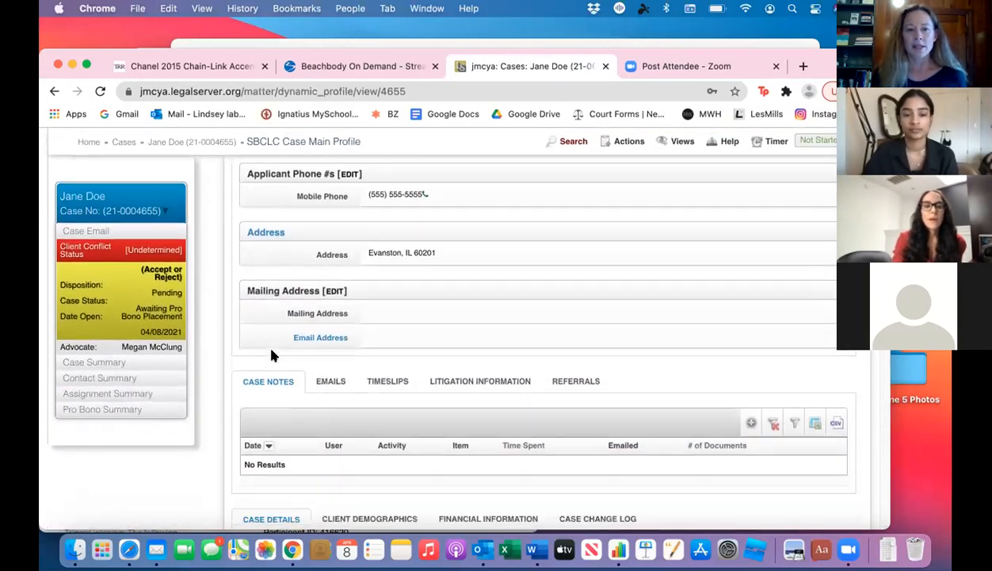
{"action": "scroll", "coordinate": [272, 355], "scroll_direction": "up", "scroll_amount": 5}
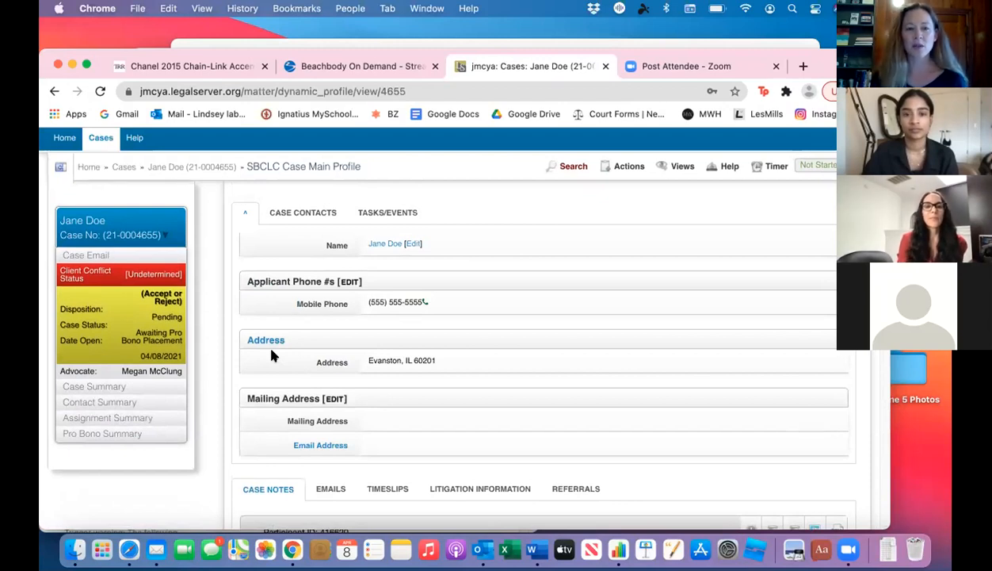
{"action": "scroll", "coordinate": [271, 356], "scroll_direction": "down", "scroll_amount": 5}
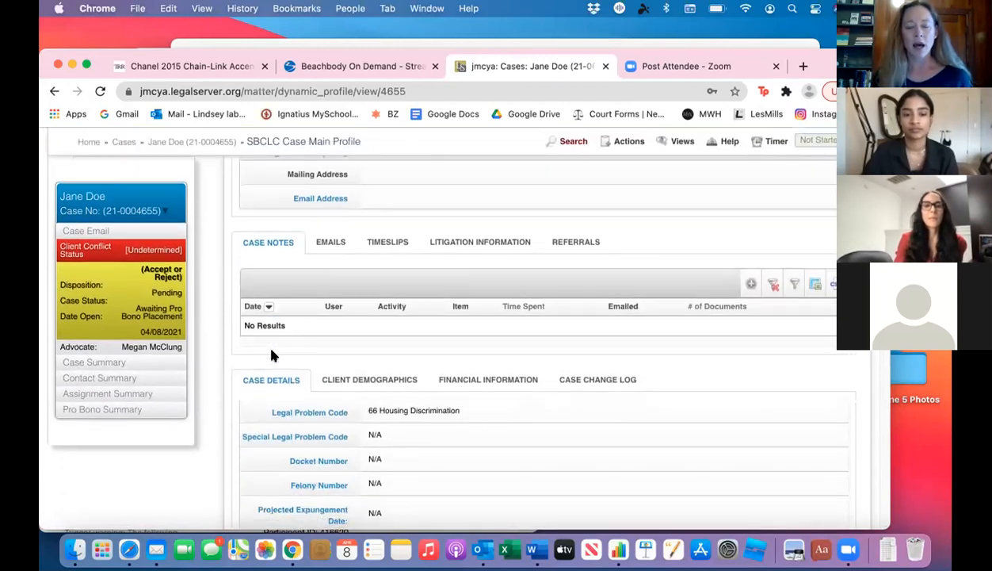
{"action": "scroll", "coordinate": [271, 355], "scroll_direction": "up", "scroll_amount": 8}
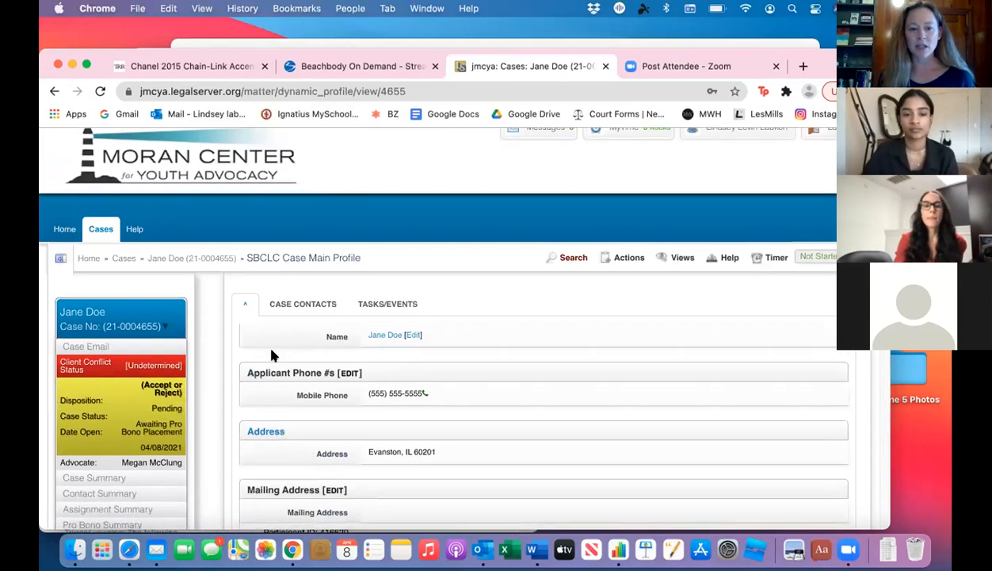
Step: Add a new activity to the case notes with Case Note as the Activity, leaving the Item unselected
{"action": "scroll", "coordinate": [271, 355], "scroll_direction": "down", "scroll_amount": 2}
{"action": "scroll", "coordinate": [271, 355], "scroll_direction": "down", "scroll_amount": 3}
{"action": "scroll", "coordinate": [271, 355], "scroll_direction": "down", "scroll_amount": 3}
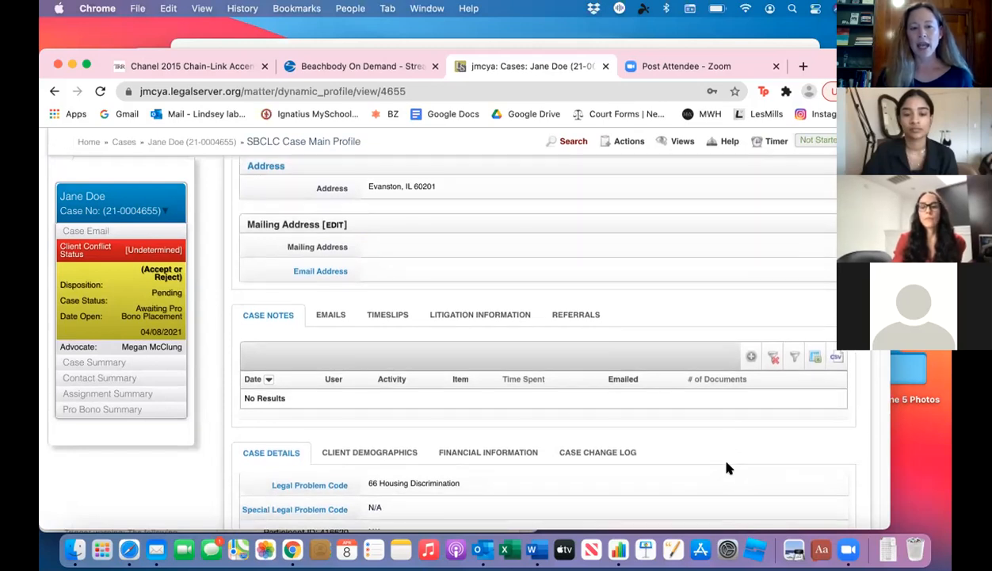
{"action": "left_click", "coordinate": [749, 357]}
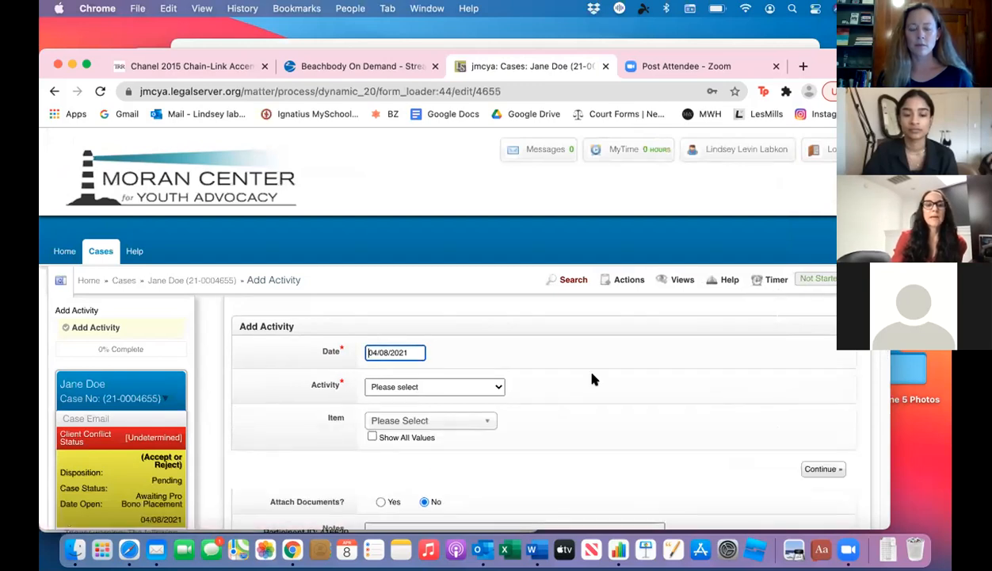
{"action": "scroll", "coordinate": [592, 378], "scroll_direction": "down", "scroll_amount": 5}
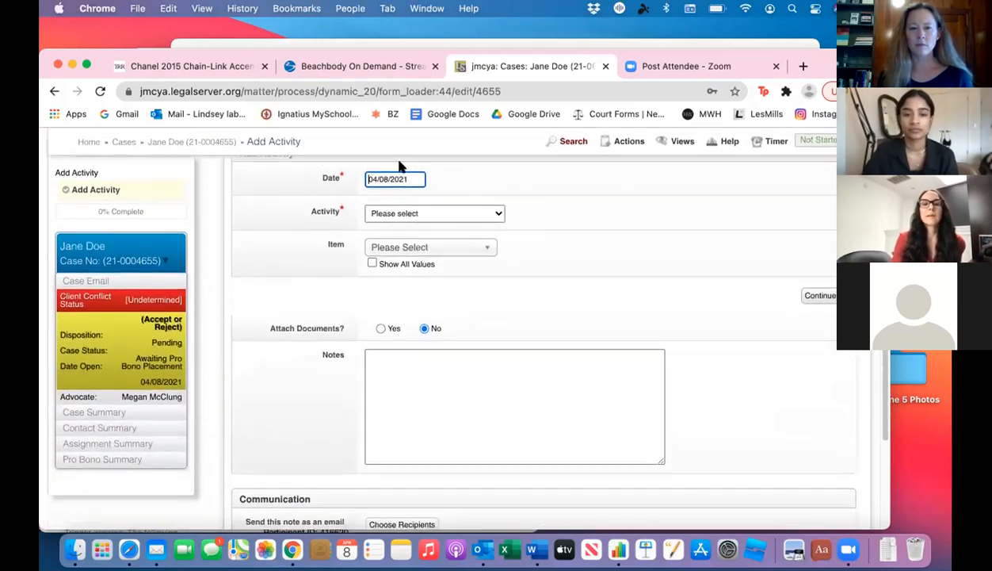
{"action": "left_click", "coordinate": [498, 217]}
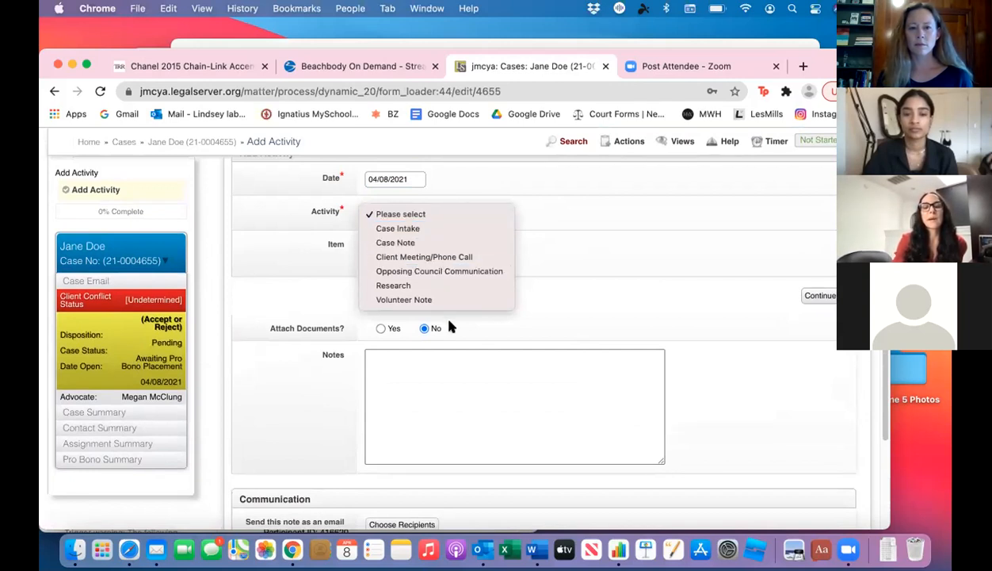
{"action": "left_click", "coordinate": [449, 244]}
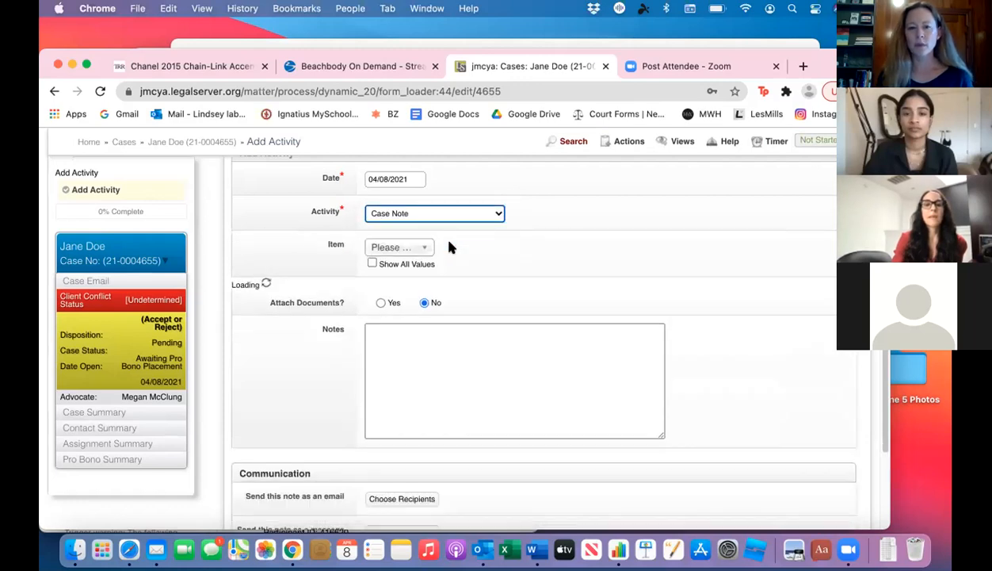
{"action": "left_click", "coordinate": [425, 248]}
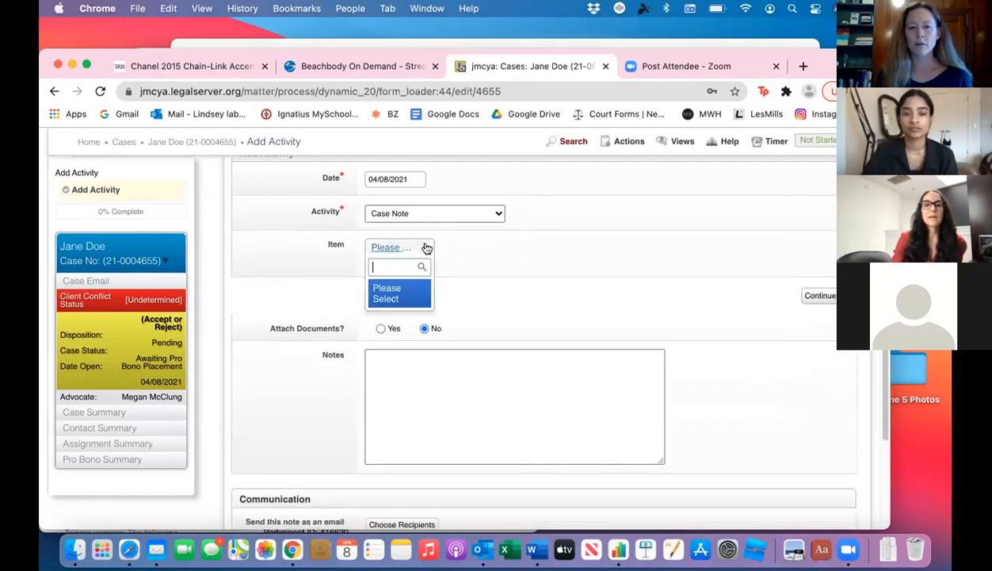
{"action": "left_click", "coordinate": [486, 255]}
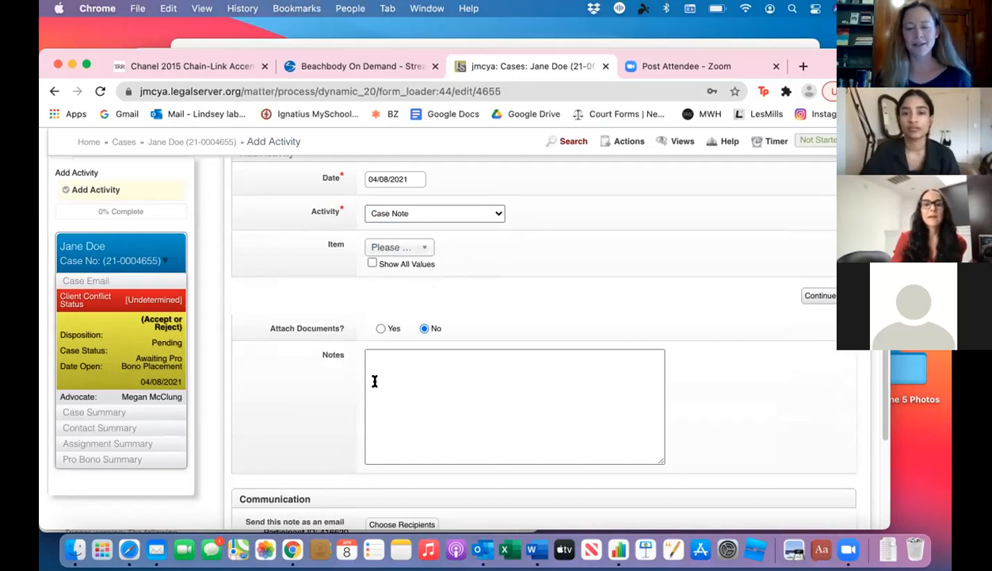
Step: Enter "Test Test" as the text of the case note
{"action": "left_click", "coordinate": [395, 367]}
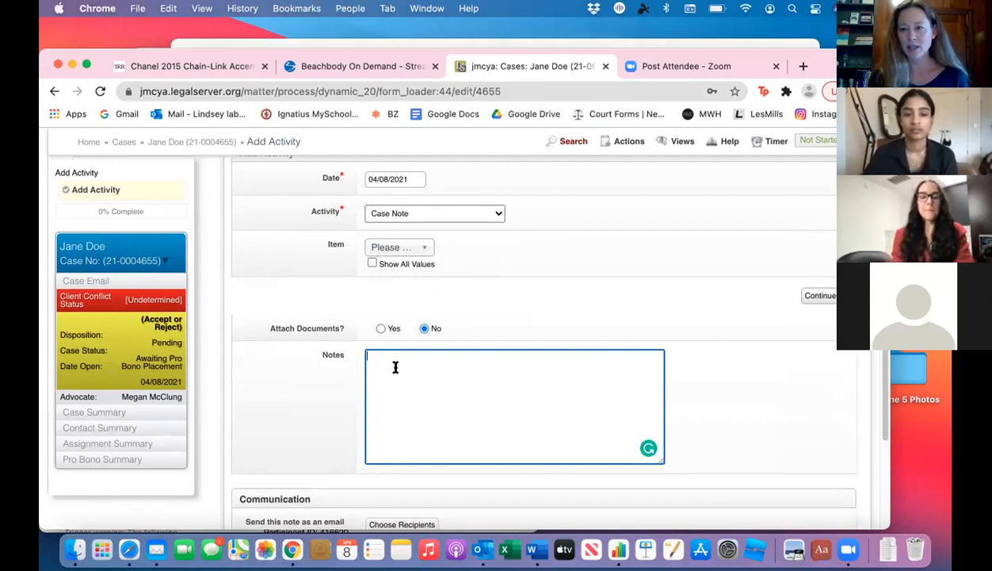
{"action": "scroll", "coordinate": [394, 367], "scroll_direction": "down", "scroll_amount": 3}
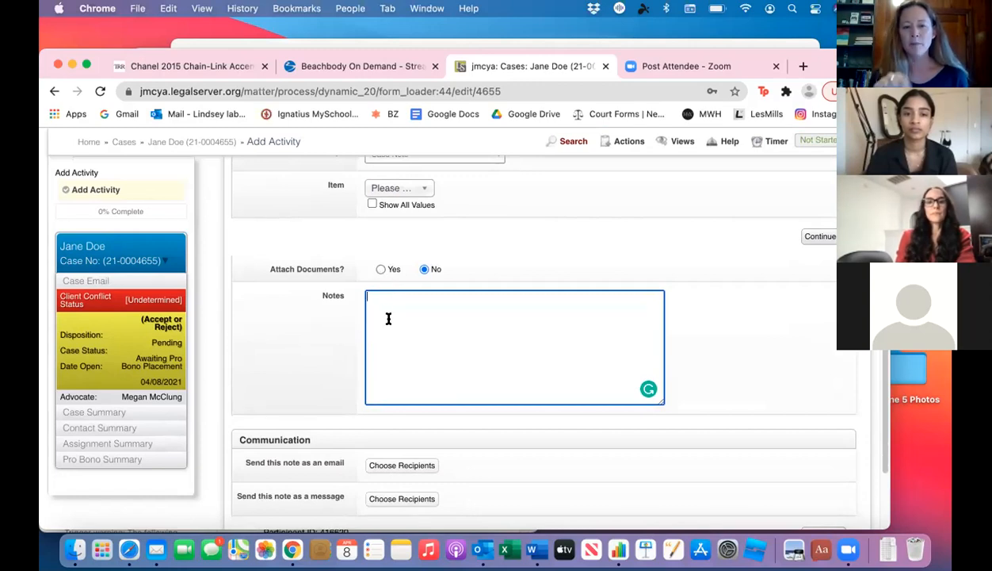
{"action": "type", "text": "est Test"}
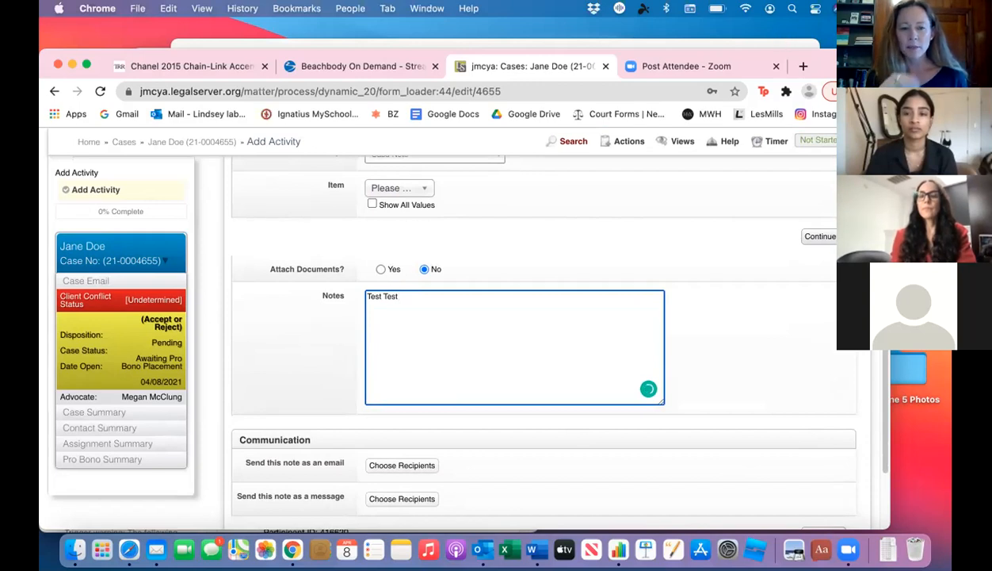
Step: Set the note to go out as an email to the matching suggested recipient, and save the activity
{"action": "scroll", "coordinate": [822, 499], "scroll_direction": "down", "scroll_amount": 3}
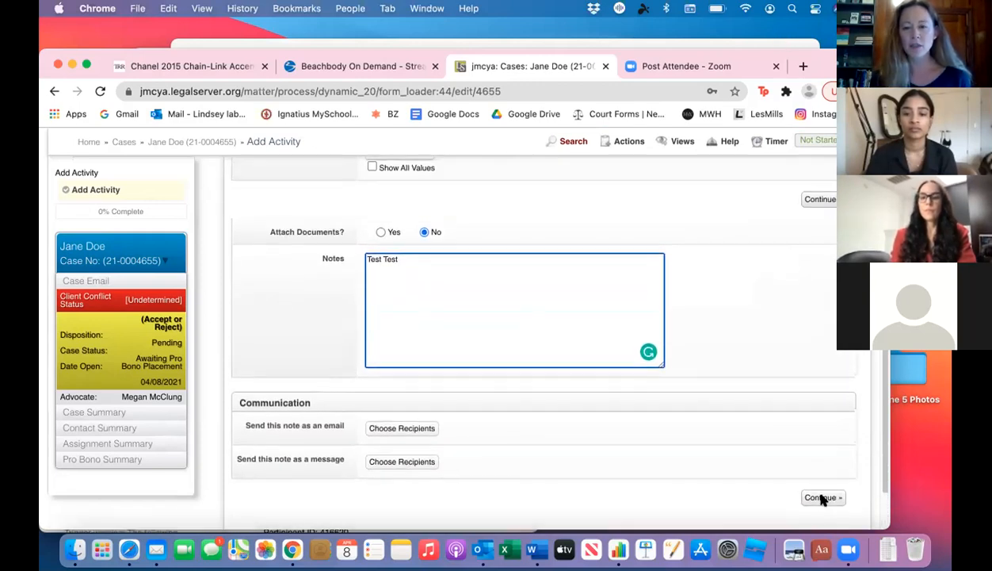
{"action": "left_click", "coordinate": [393, 428]}
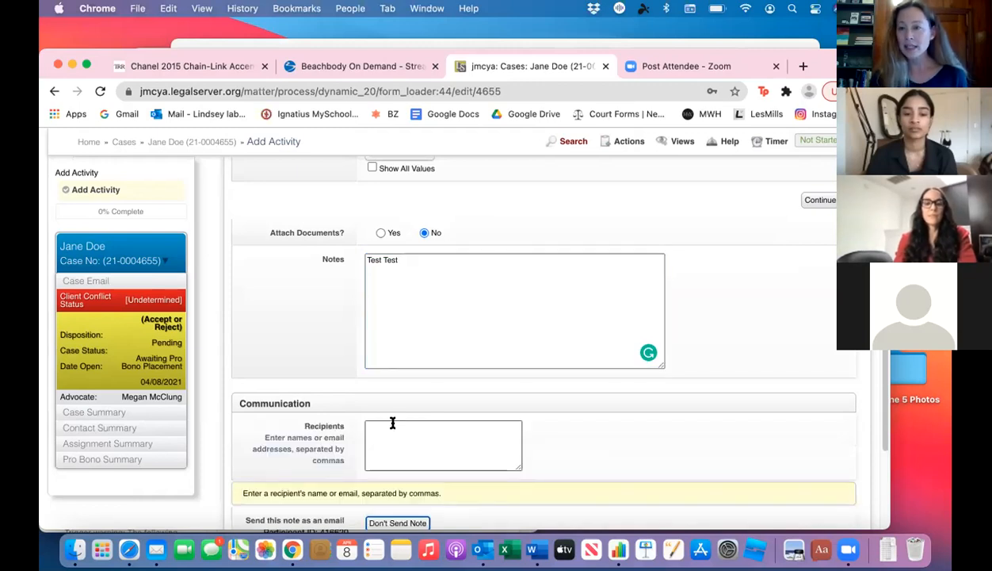
{"action": "left_click", "coordinate": [385, 429]}
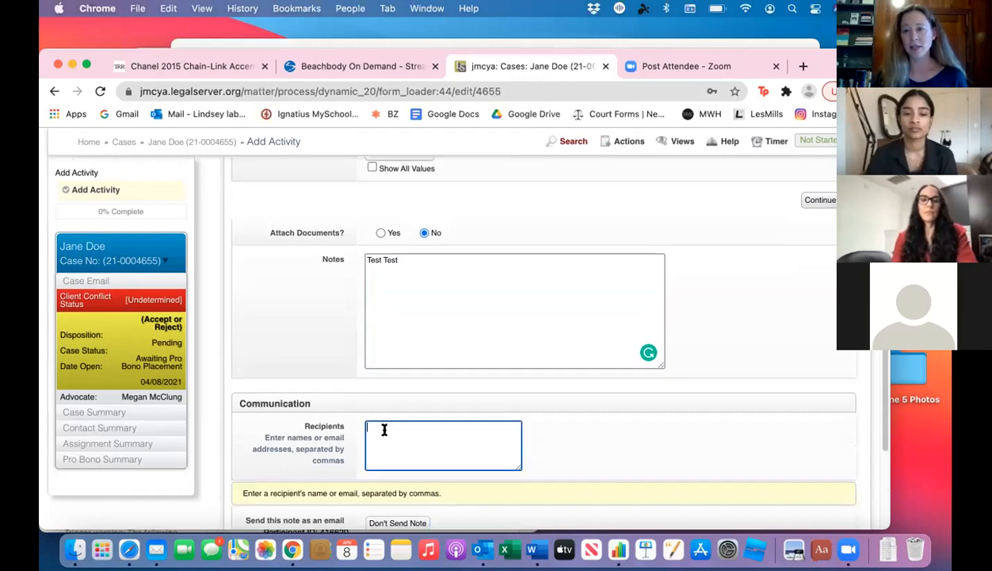
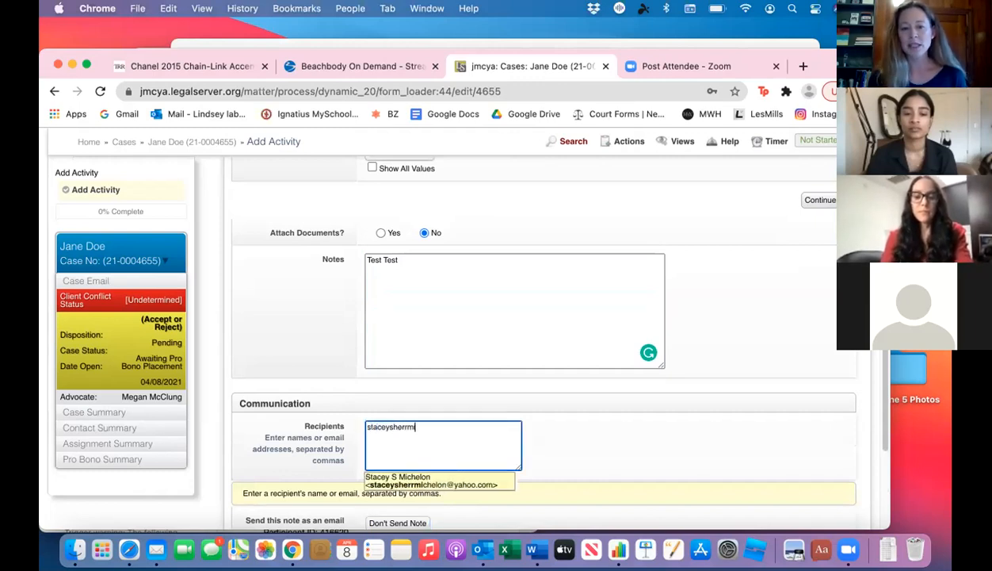
{"action": "left_click", "coordinate": [382, 485]}
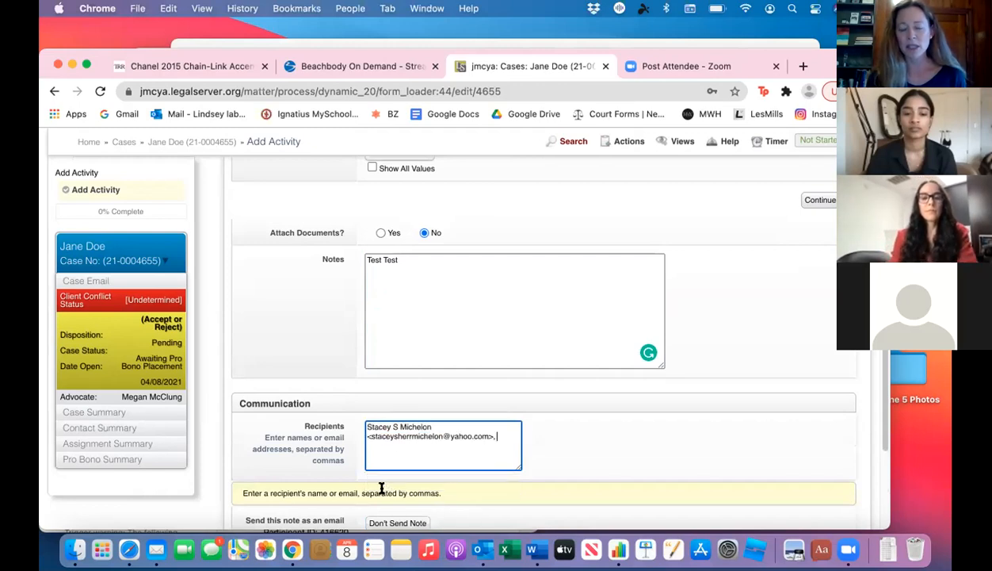
{"action": "scroll", "coordinate": [428, 459], "scroll_direction": "down", "scroll_amount": 3}
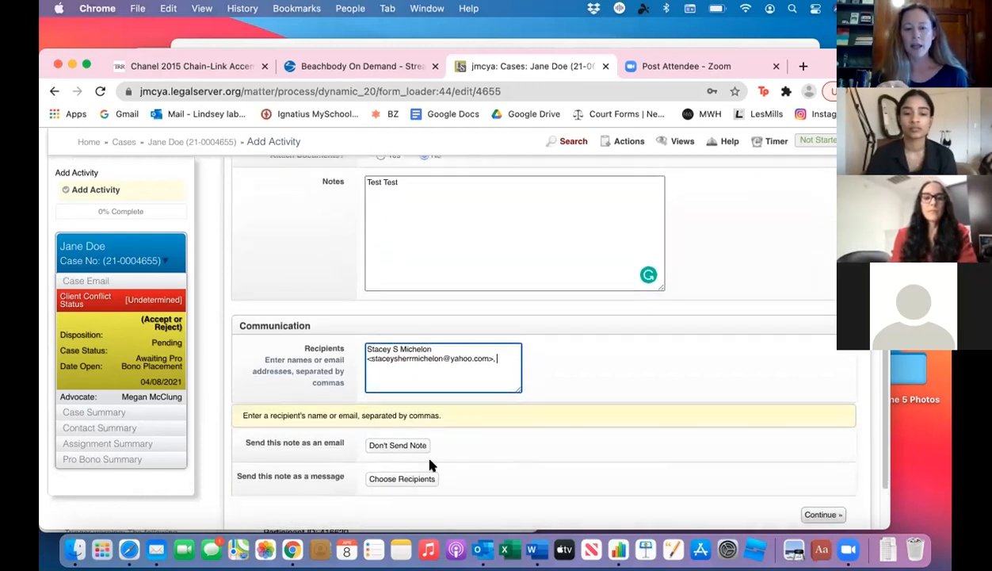
{"action": "scroll", "coordinate": [430, 466], "scroll_direction": "down", "scroll_amount": 2}
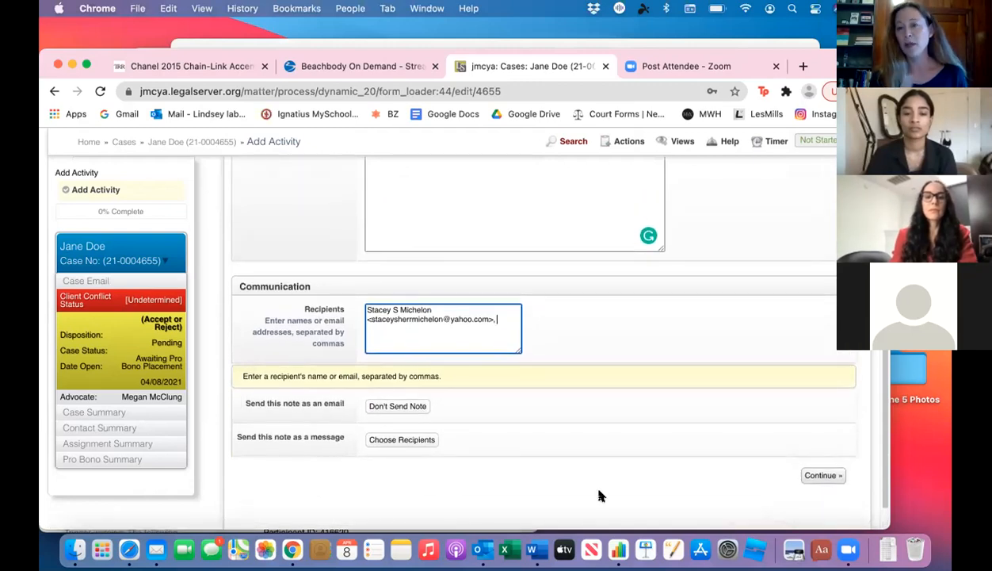
{"action": "left_click", "coordinate": [563, 422]}
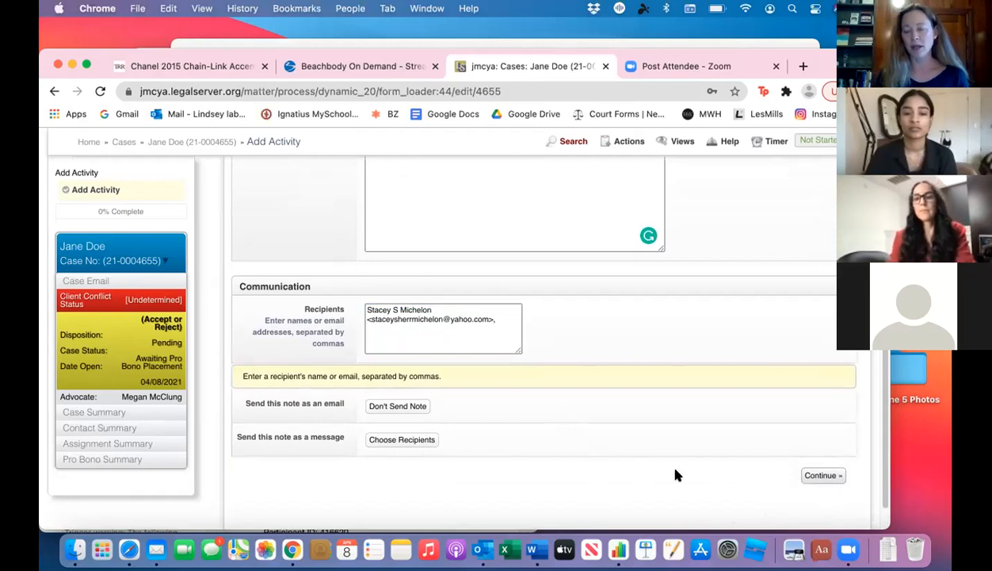
{"action": "left_click", "coordinate": [824, 475]}
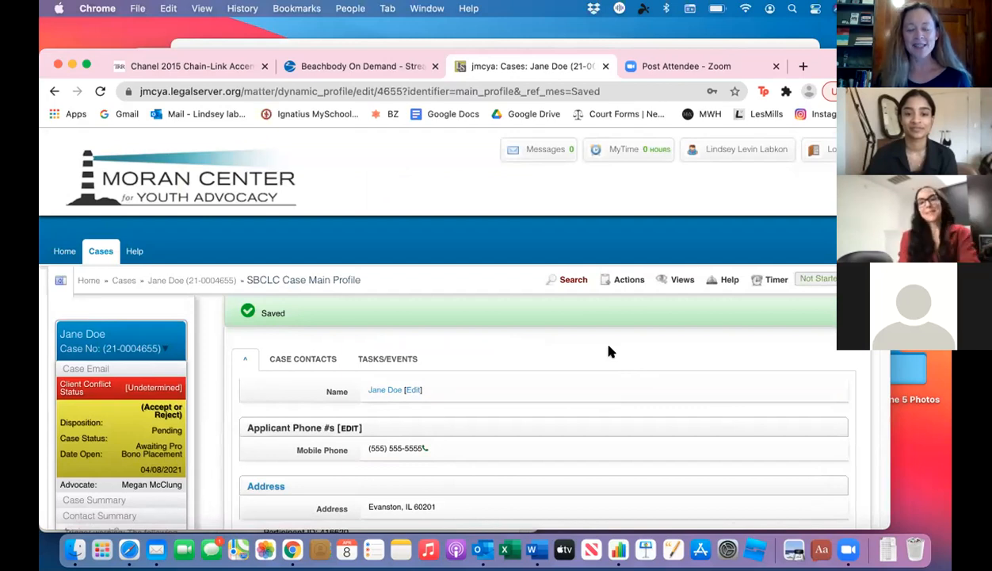
Step: Review the saved entry in the case notes, the case's email list and the case details
{"action": "scroll", "coordinate": [610, 350], "scroll_direction": "down", "scroll_amount": 3}
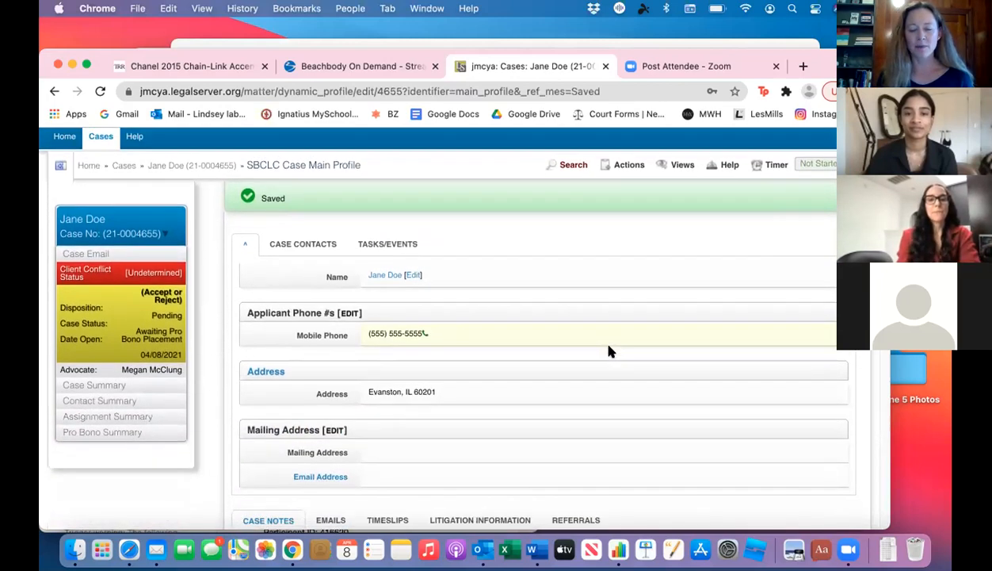
{"action": "scroll", "coordinate": [609, 350], "scroll_direction": "down", "scroll_amount": 4}
{"action": "scroll", "coordinate": [609, 350], "scroll_direction": "down", "scroll_amount": 5}
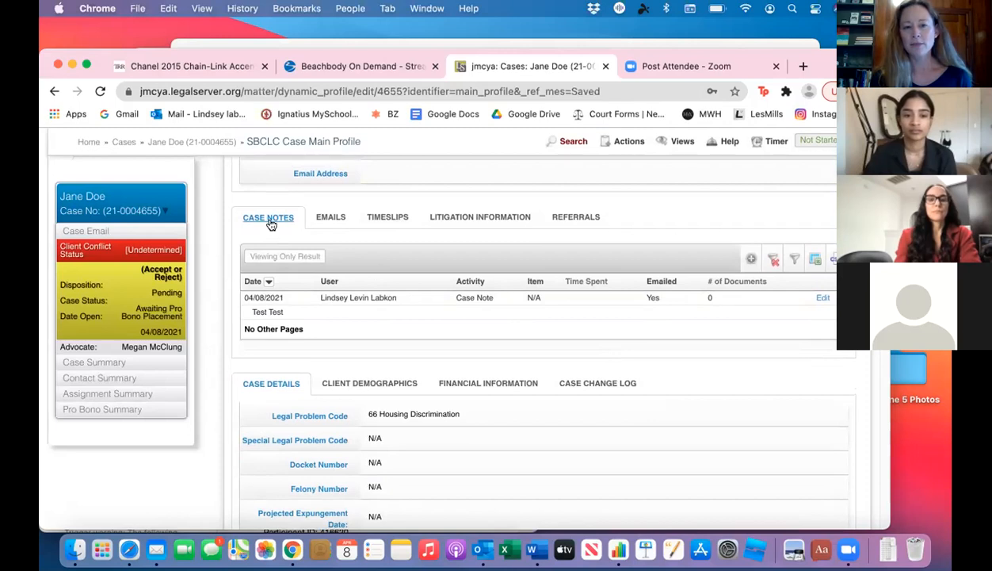
{"action": "left_click", "coordinate": [330, 217]}
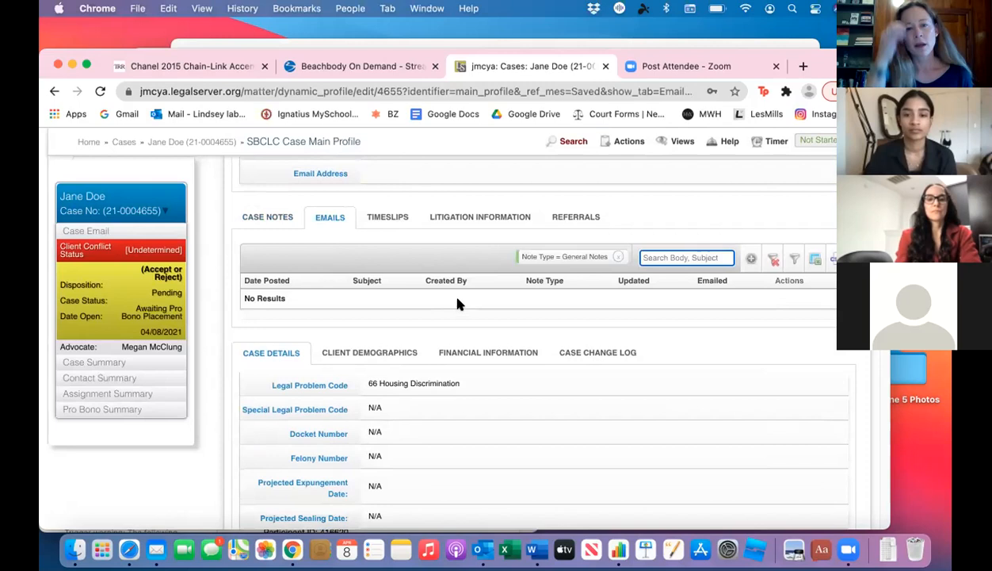
{"action": "scroll", "coordinate": [454, 320], "scroll_direction": "down", "scroll_amount": 1}
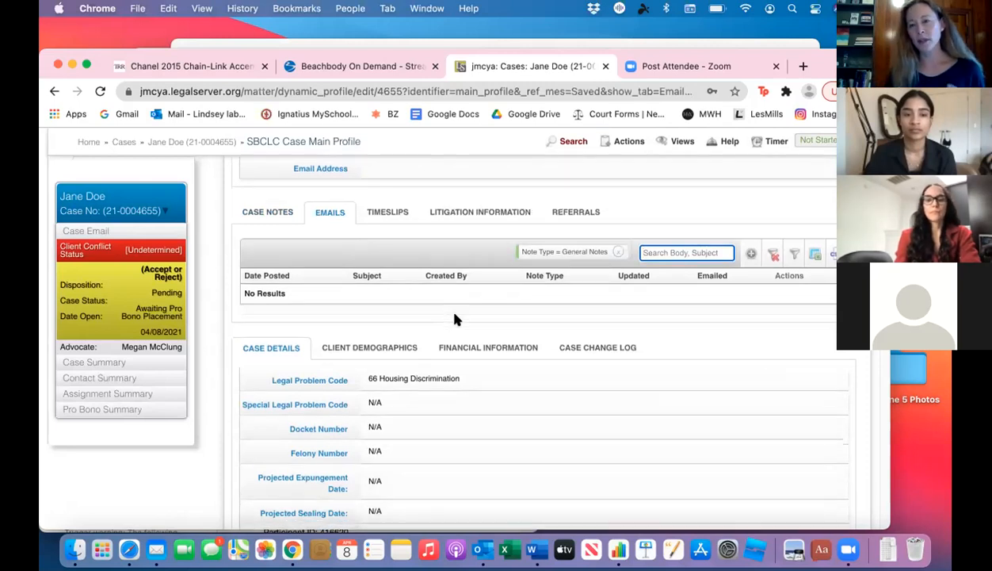
{"action": "scroll", "coordinate": [454, 320], "scroll_direction": "down", "scroll_amount": 5}
{"action": "scroll", "coordinate": [454, 319], "scroll_direction": "down", "scroll_amount": 1}
{"action": "scroll", "coordinate": [454, 319], "scroll_direction": "up", "scroll_amount": 2}
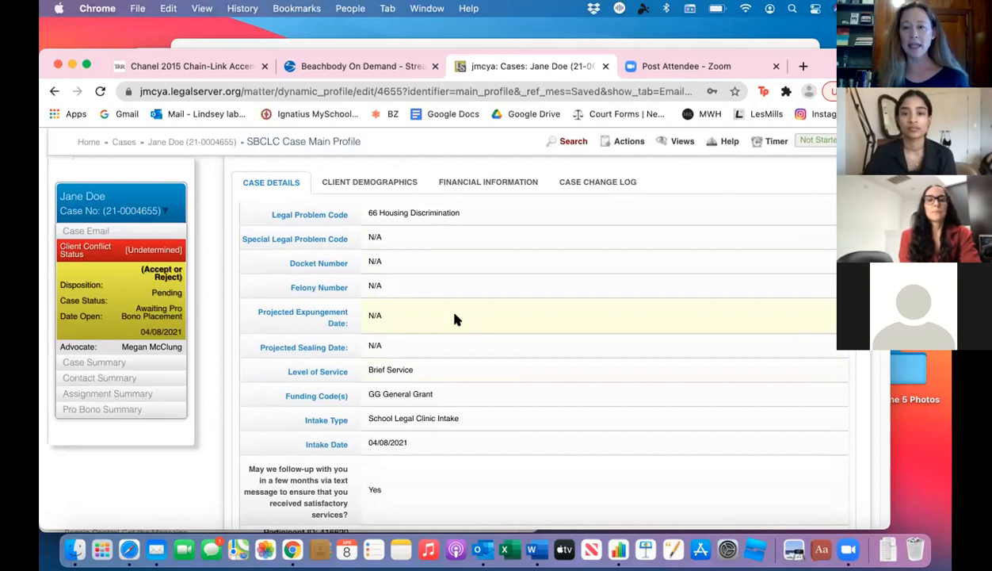
Step: Reveal the case's email address in the case summary and copy it to the clipboard
{"action": "scroll", "coordinate": [456, 319], "scroll_direction": "down", "scroll_amount": 5}
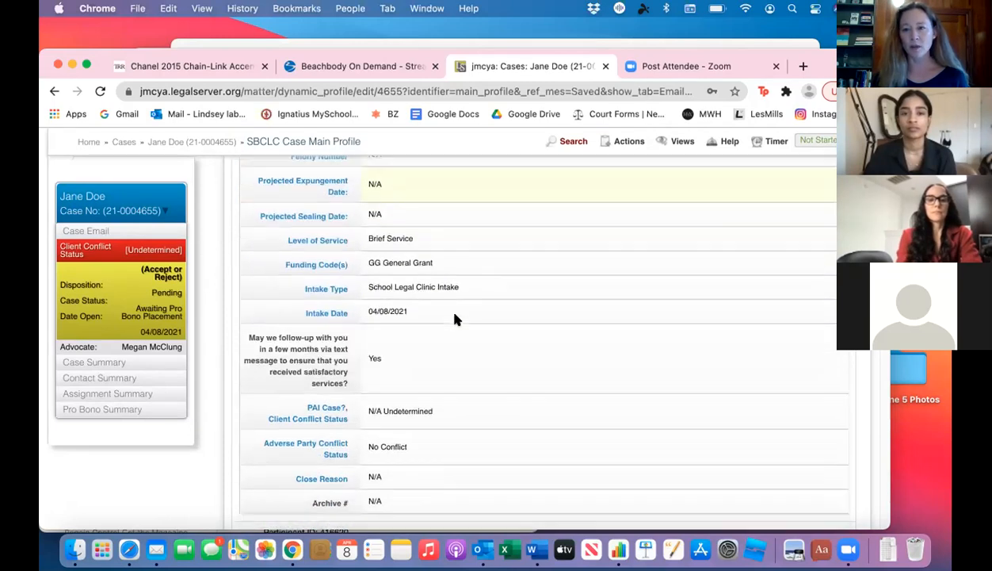
{"action": "scroll", "coordinate": [456, 319], "scroll_direction": "down", "scroll_amount": 2}
{"action": "scroll", "coordinate": [456, 319], "scroll_direction": "up", "scroll_amount": 10}
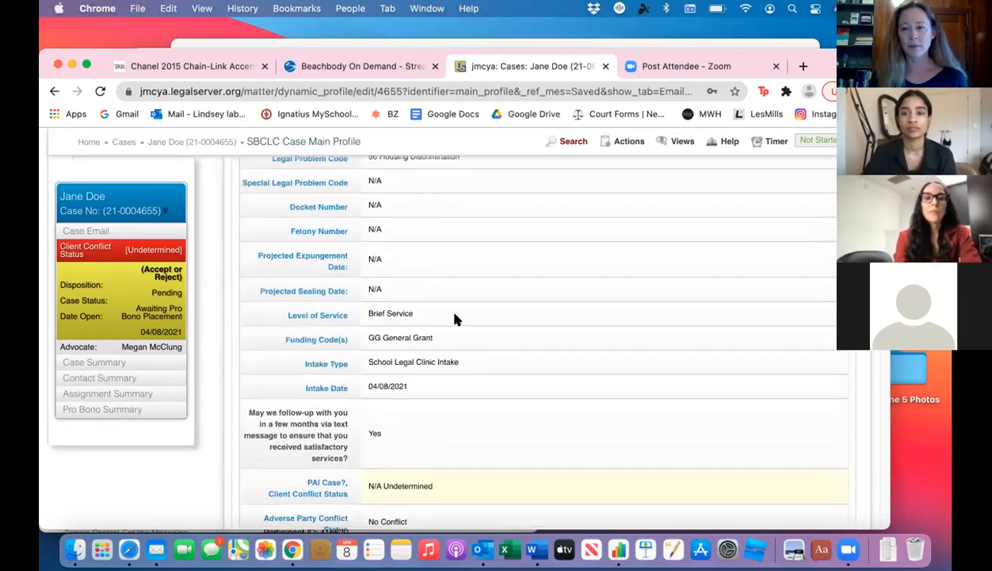
{"action": "scroll", "coordinate": [456, 319], "scroll_direction": "up", "scroll_amount": 2}
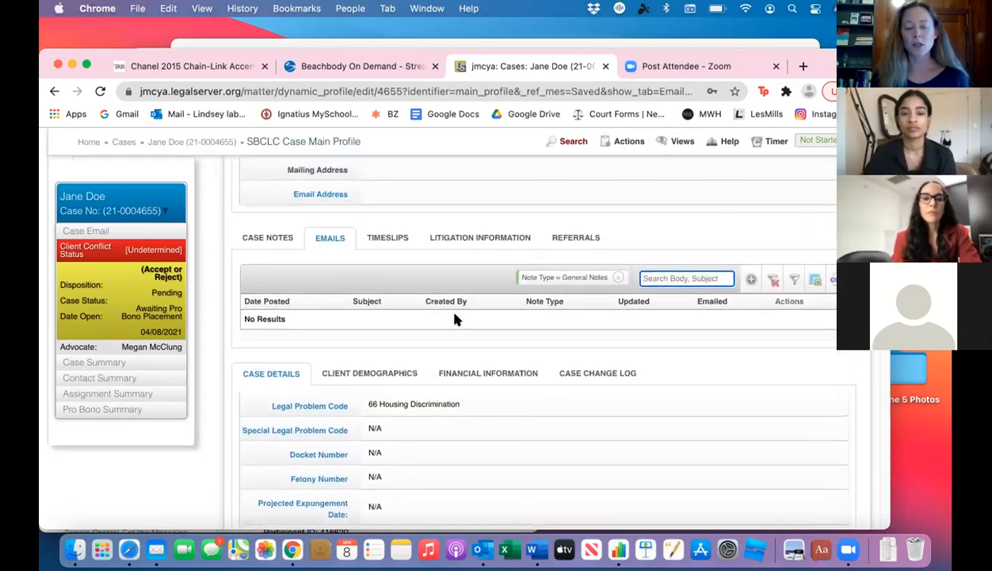
{"action": "scroll", "coordinate": [456, 320], "scroll_direction": "down", "scroll_amount": 1}
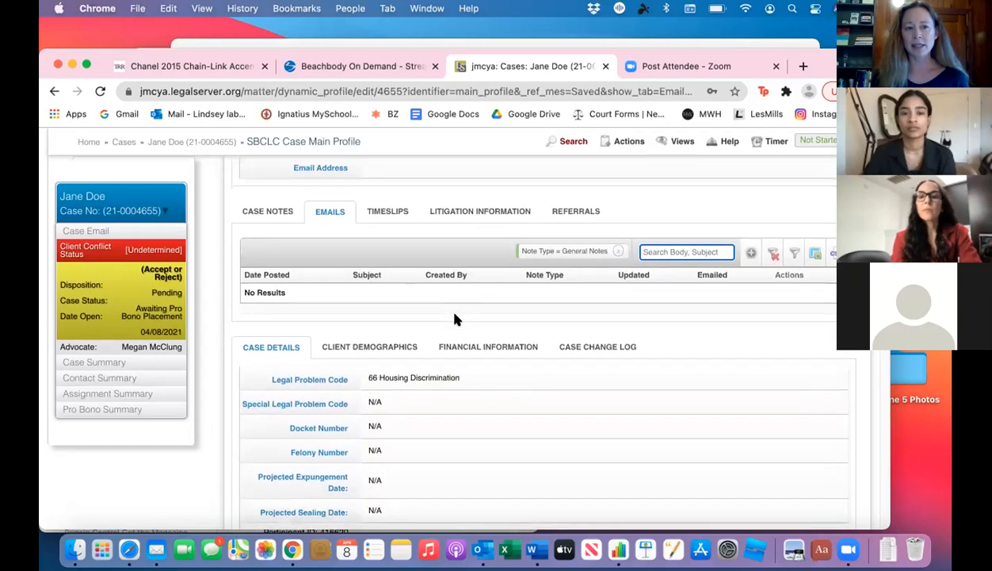
{"action": "left_click", "coordinate": [79, 231]}
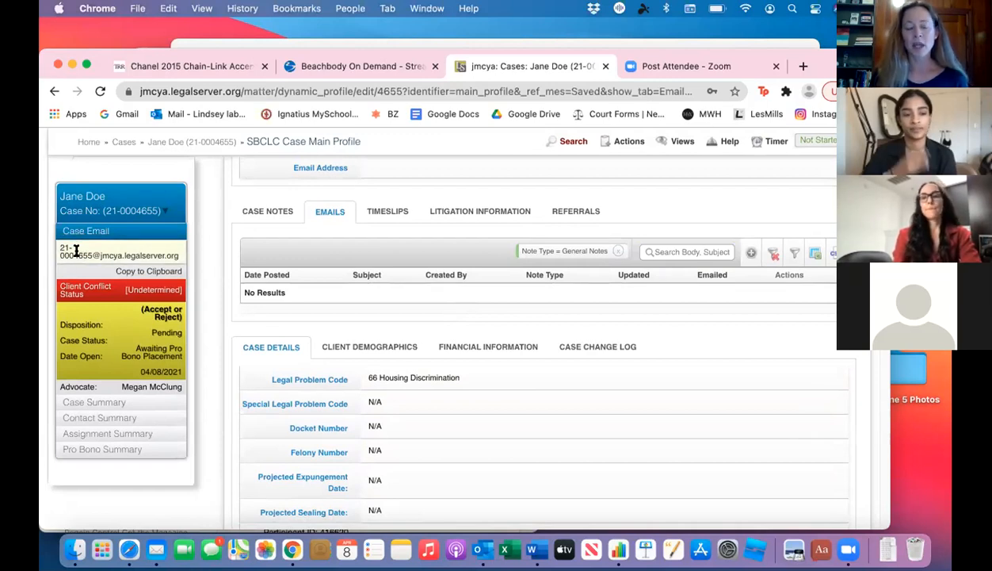
{"action": "left_click", "coordinate": [125, 272]}
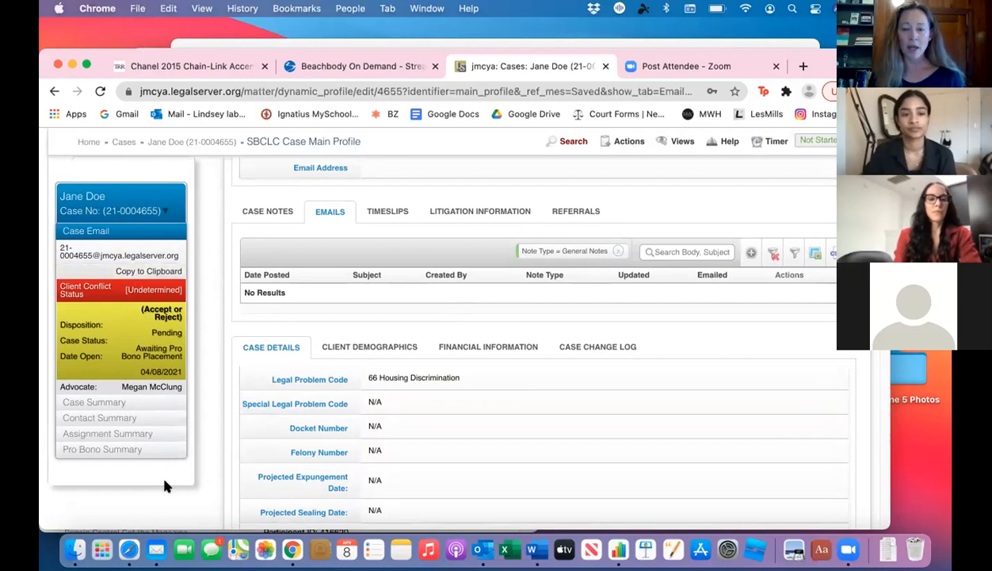
Step: Switch to Mail and send a new message with the subject "Test" to the copied case email address
{"action": "left_click", "coordinate": [156, 549]}
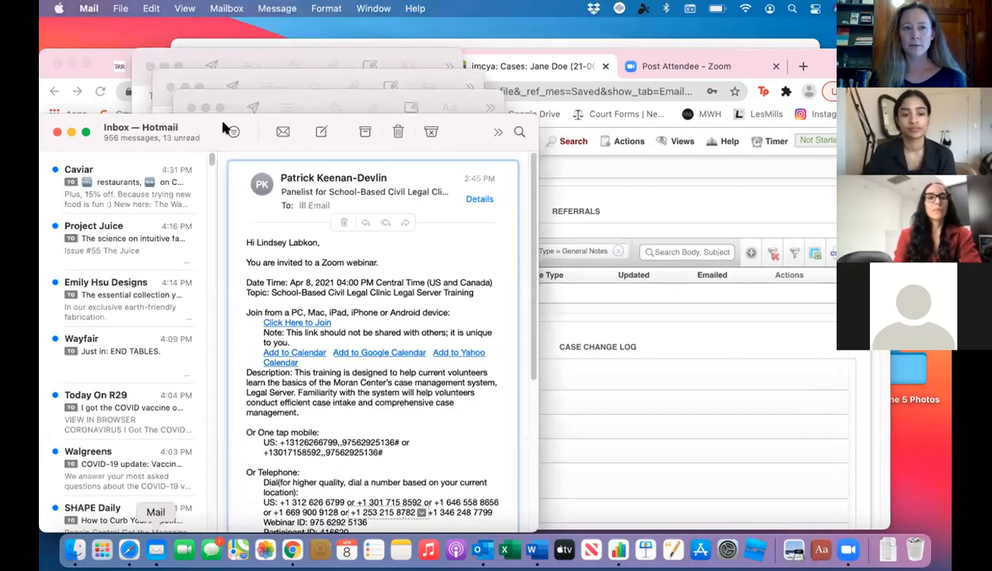
{"action": "left_click", "coordinate": [320, 133]}
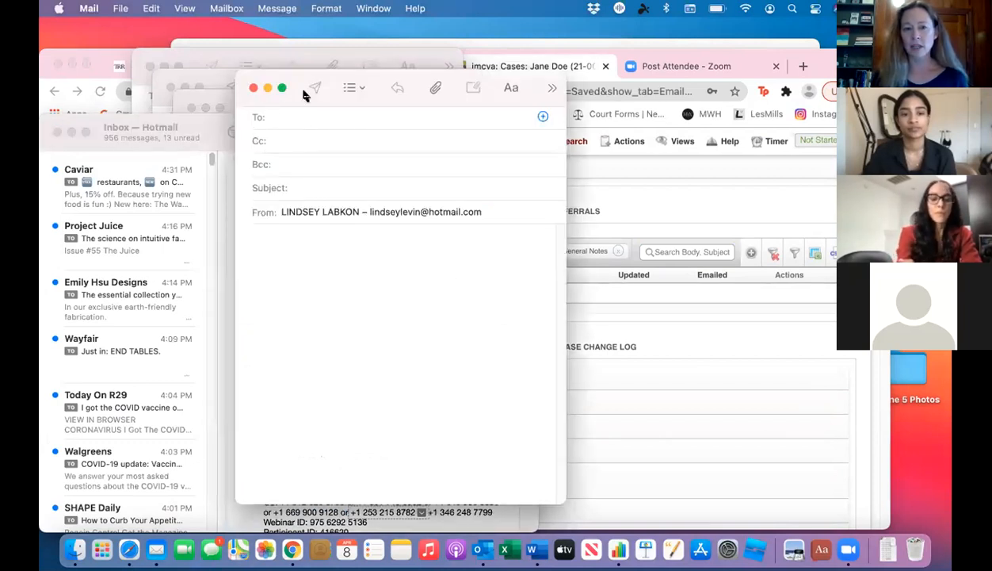
{"action": "key", "text": "super+v"}
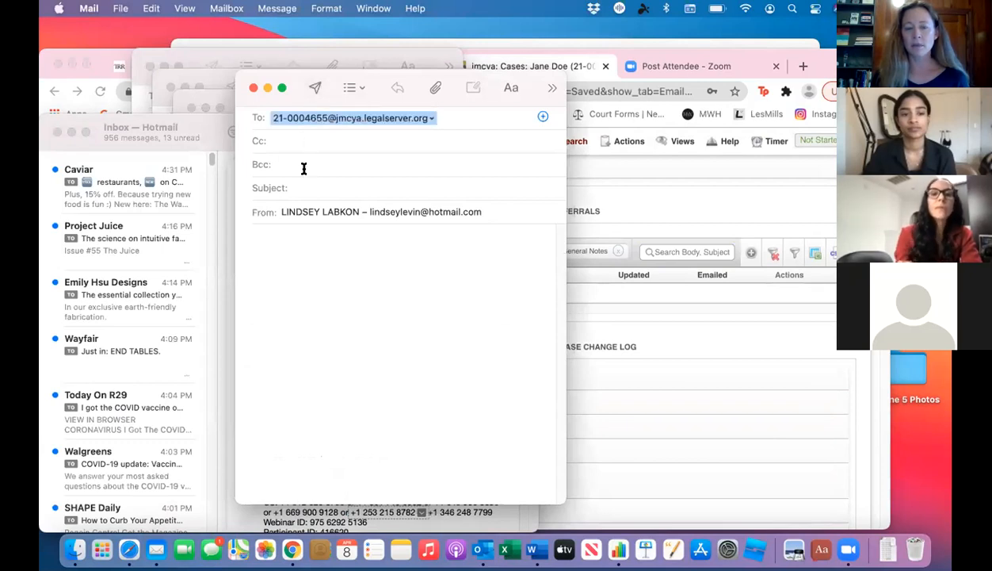
{"action": "left_click", "coordinate": [322, 187]}
{"action": "type", "text": "test"}
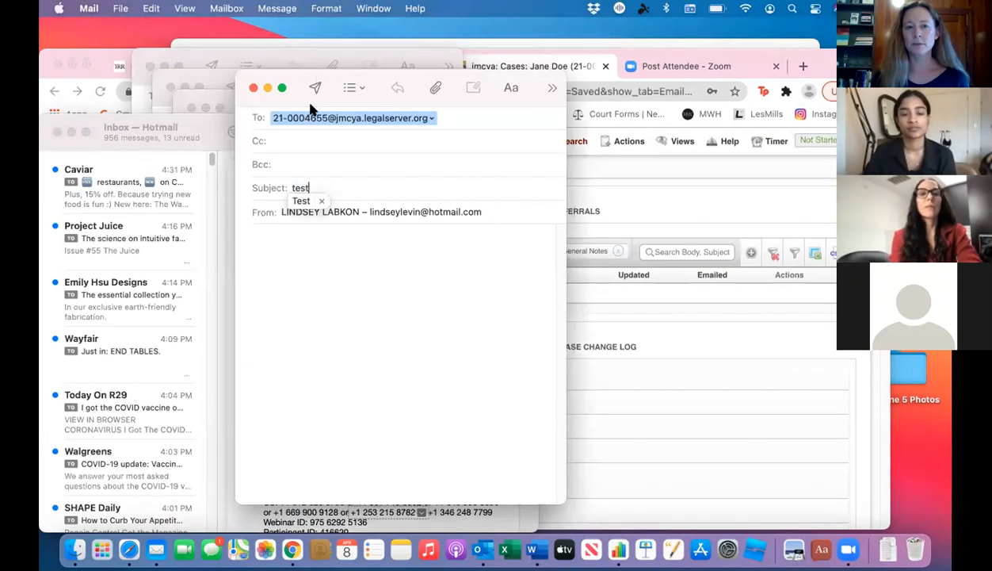
{"action": "left_click", "coordinate": [316, 91]}
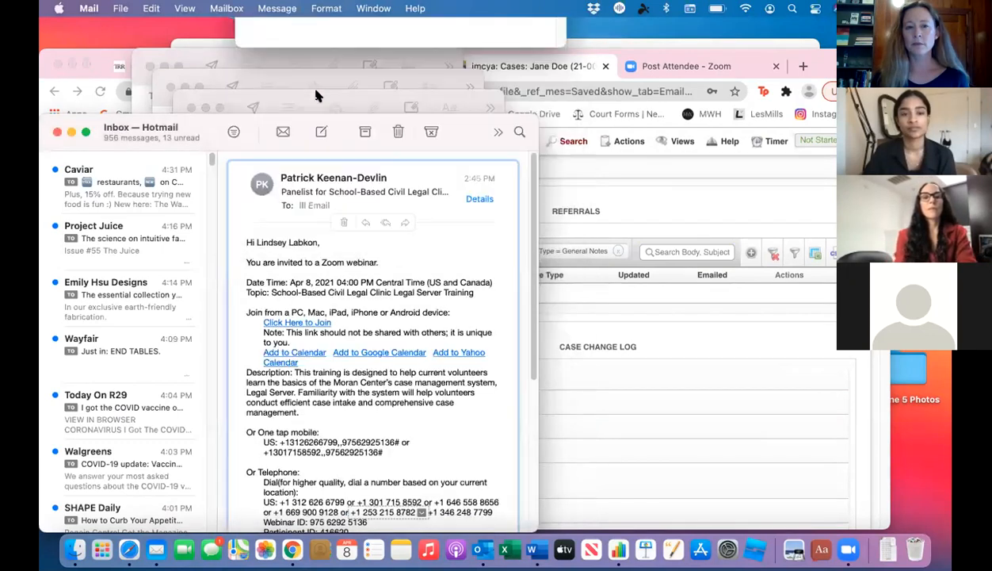
Step: Return to the case profile in Chrome and reload it to check the case's email list for the sent message
{"action": "left_click", "coordinate": [545, 193]}
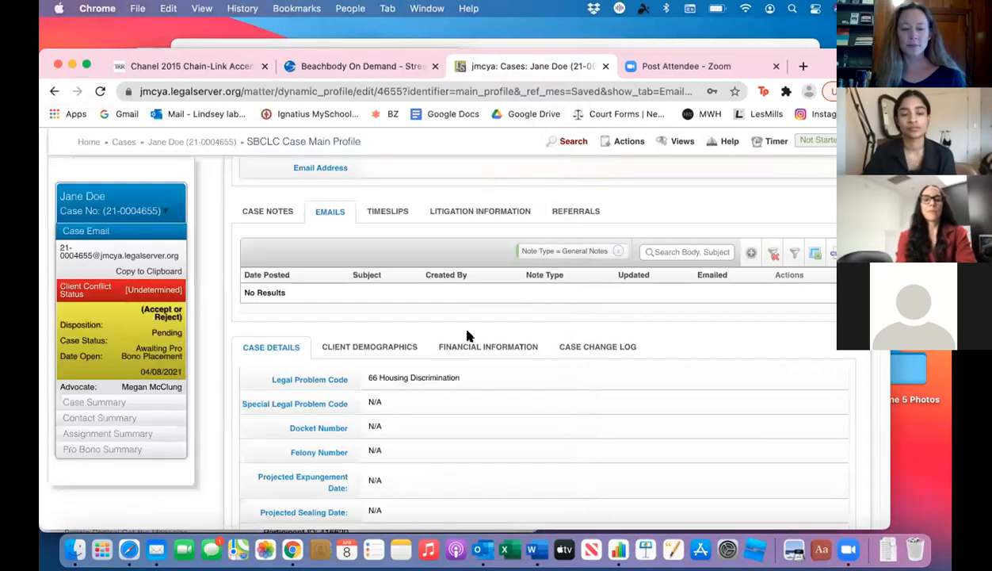
{"action": "scroll", "coordinate": [487, 478], "scroll_direction": "down", "scroll_amount": 2}
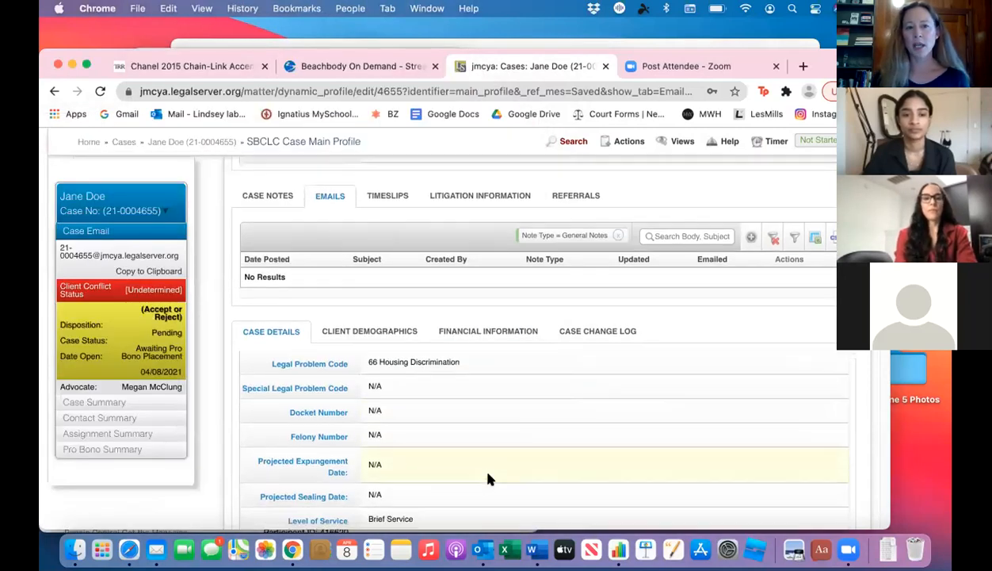
{"action": "scroll", "coordinate": [303, 345], "scroll_direction": "up", "scroll_amount": 2}
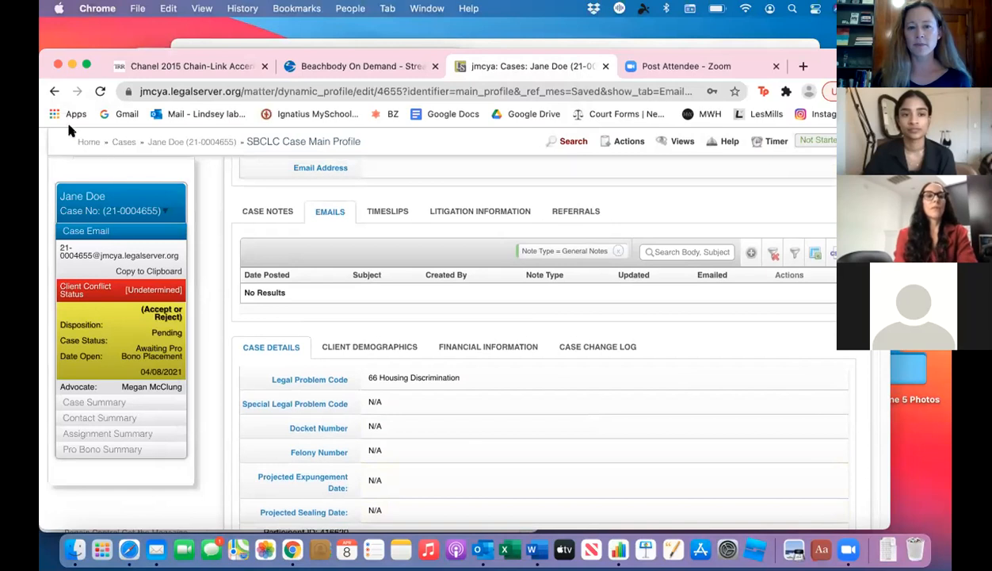
{"action": "left_click", "coordinate": [100, 92]}
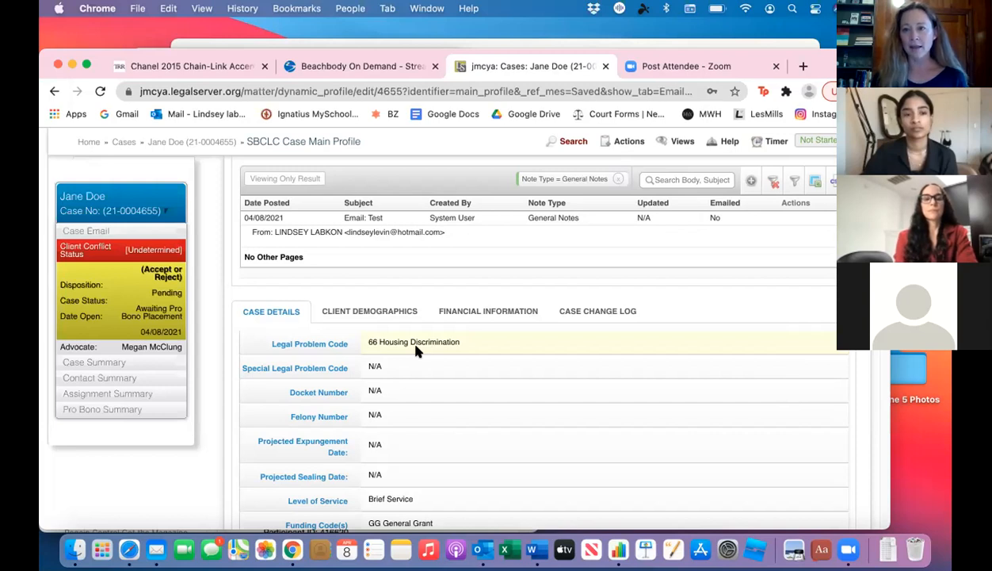
{"action": "scroll", "coordinate": [418, 351], "scroll_direction": "up", "scroll_amount": 3}
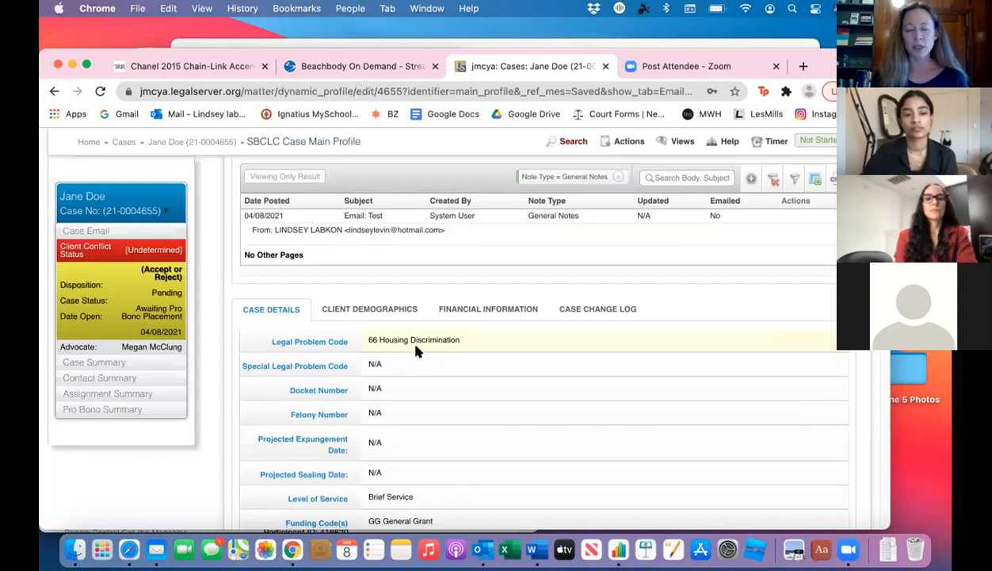
{"action": "scroll", "coordinate": [418, 351], "scroll_direction": "up", "scroll_amount": 2}
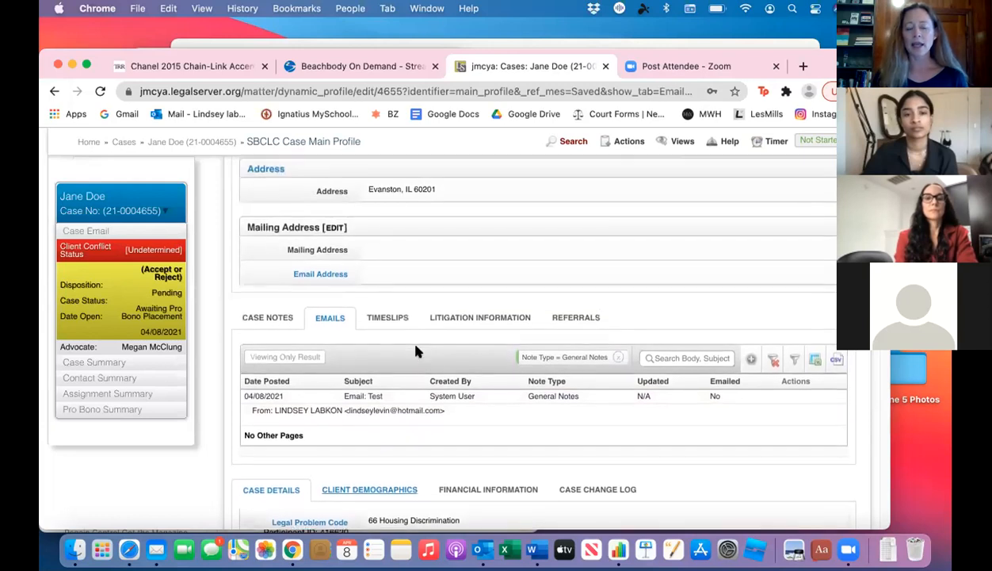
Step: Review the case notes list, the client's contact information and the case details
{"action": "left_click", "coordinate": [268, 319]}
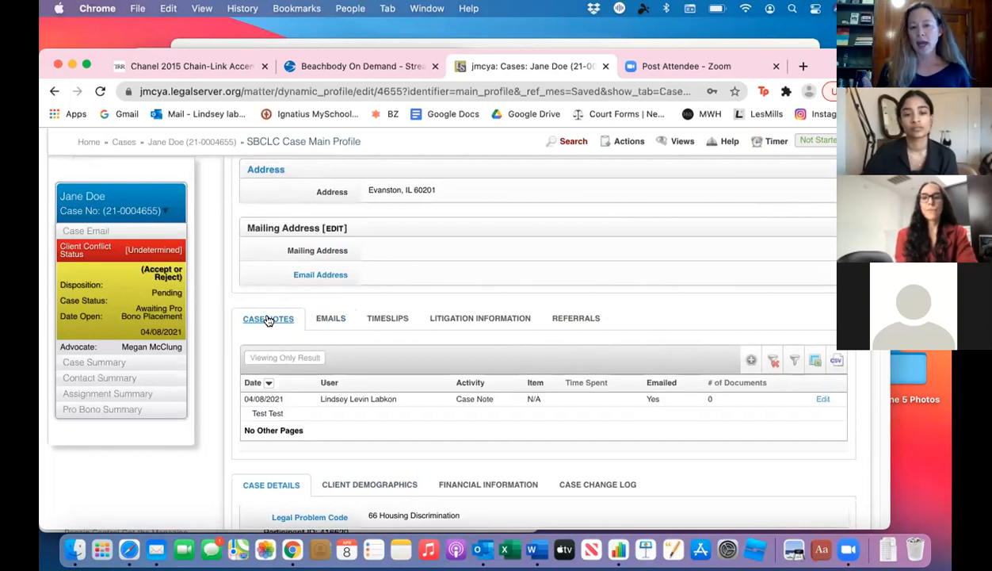
{"action": "scroll", "coordinate": [268, 319], "scroll_direction": "down", "scroll_amount": 4}
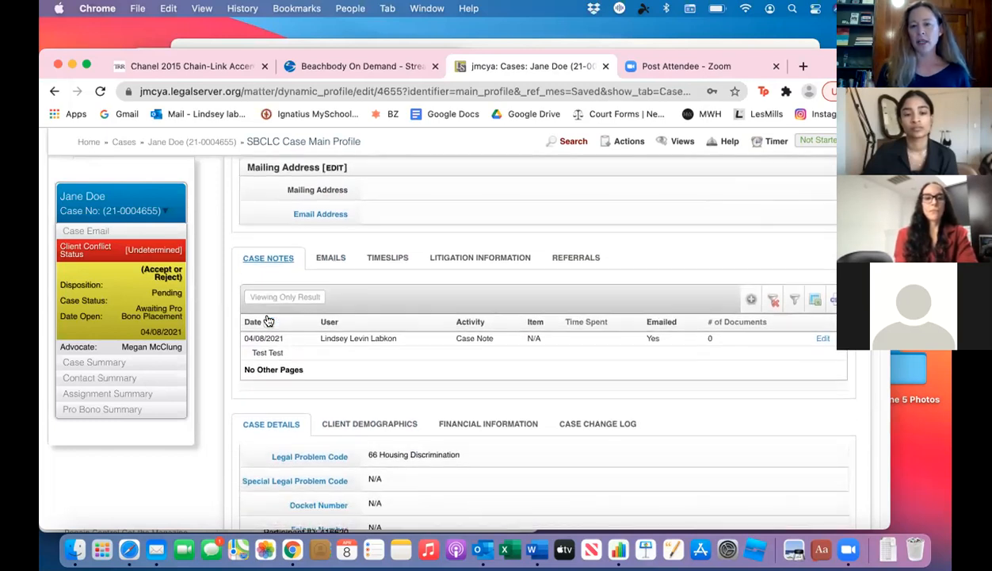
{"action": "scroll", "coordinate": [266, 319], "scroll_direction": "up", "scroll_amount": 10}
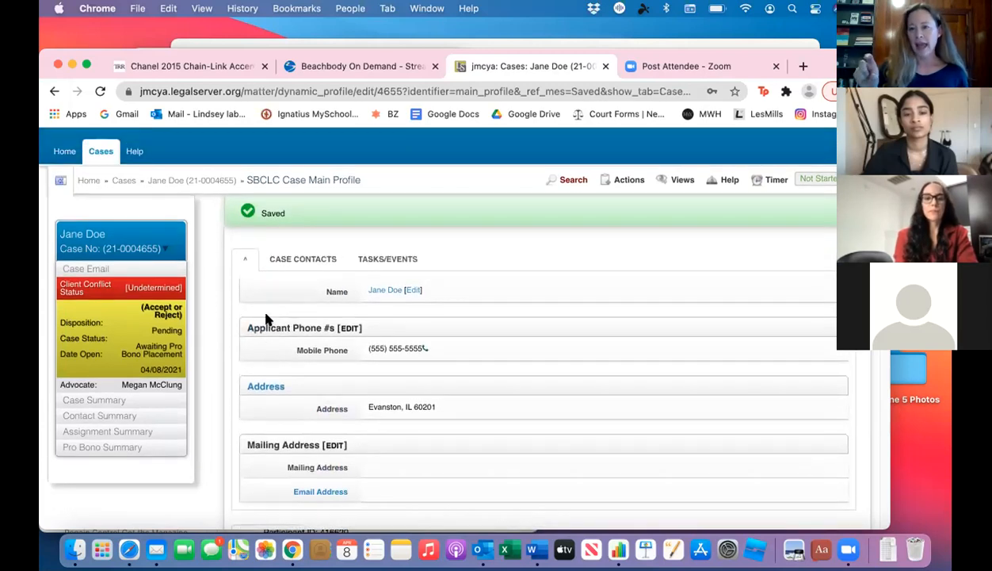
{"action": "scroll", "coordinate": [266, 319], "scroll_direction": "down", "scroll_amount": 1}
{"action": "scroll", "coordinate": [265, 318], "scroll_direction": "down", "scroll_amount": 1}
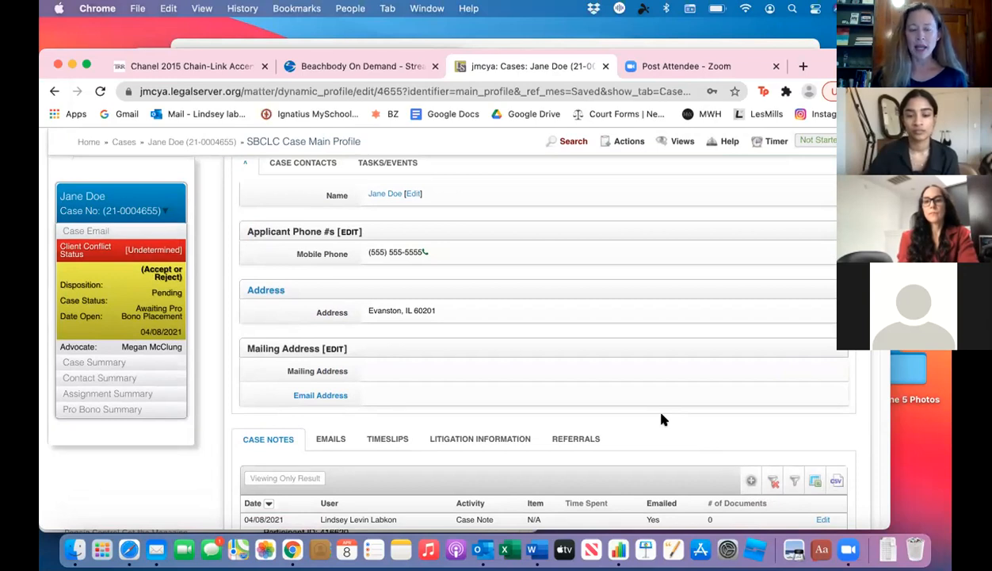
{"action": "scroll", "coordinate": [662, 415], "scroll_direction": "down", "scroll_amount": 3}
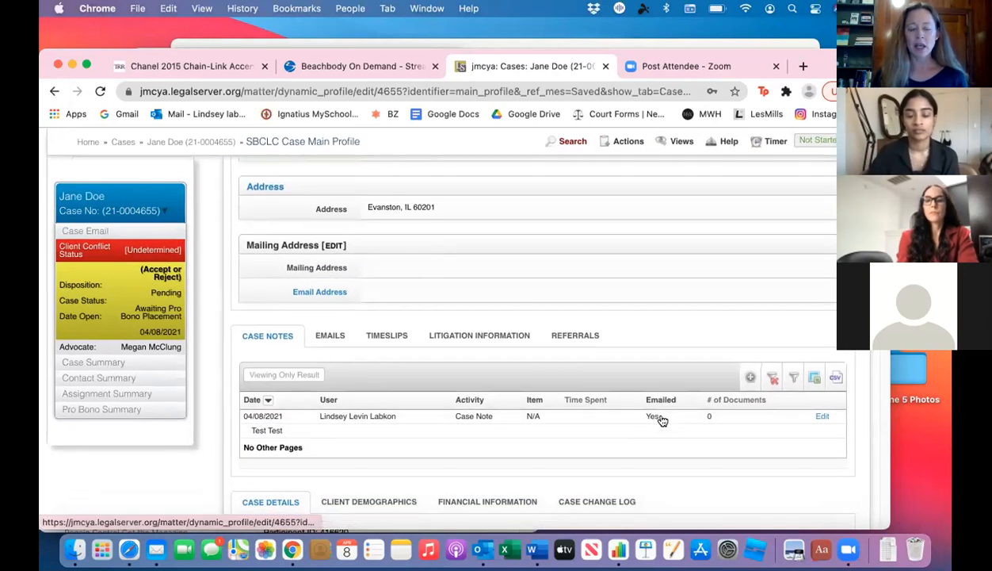
{"action": "scroll", "coordinate": [662, 420], "scroll_direction": "down", "scroll_amount": 3}
{"action": "scroll", "coordinate": [663, 420], "scroll_direction": "down", "scroll_amount": 8}
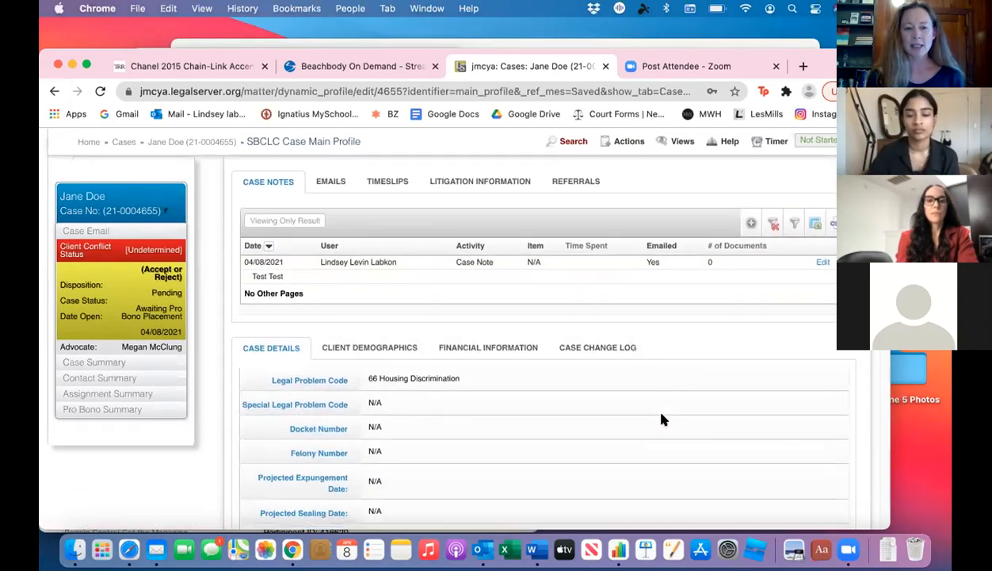
{"action": "scroll", "coordinate": [663, 420], "scroll_direction": "up", "scroll_amount": 4}
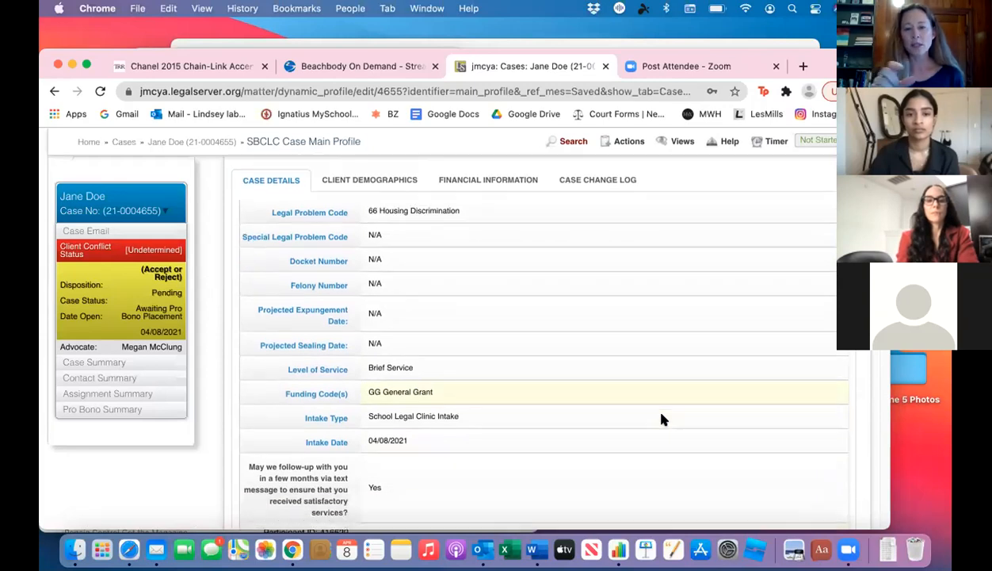
Step: Open the Legal Problem Code for editing, view the available codes, and return to the case profile without changing it
{"action": "scroll", "coordinate": [663, 420], "scroll_direction": "down", "scroll_amount": 2}
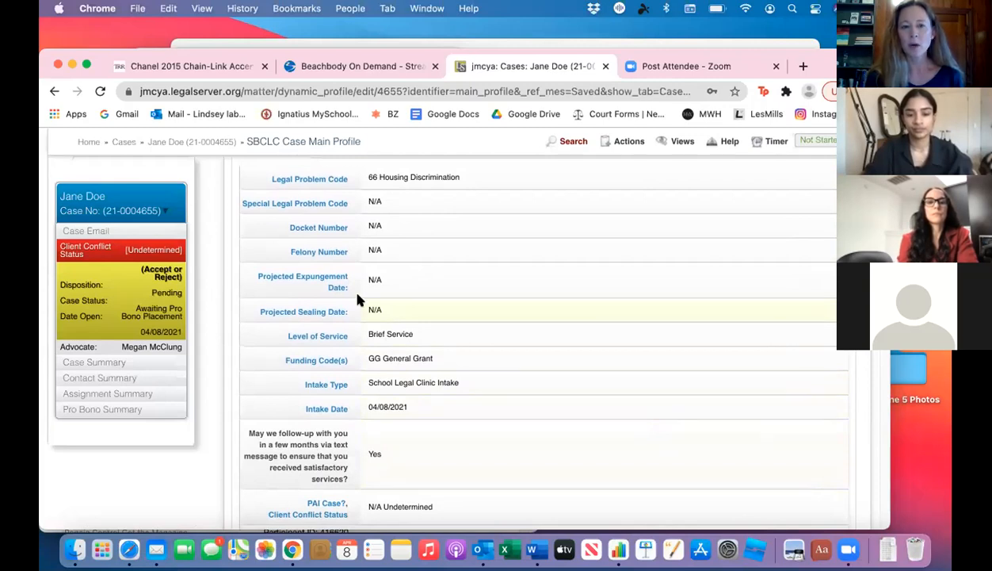
{"action": "left_click", "coordinate": [326, 184]}
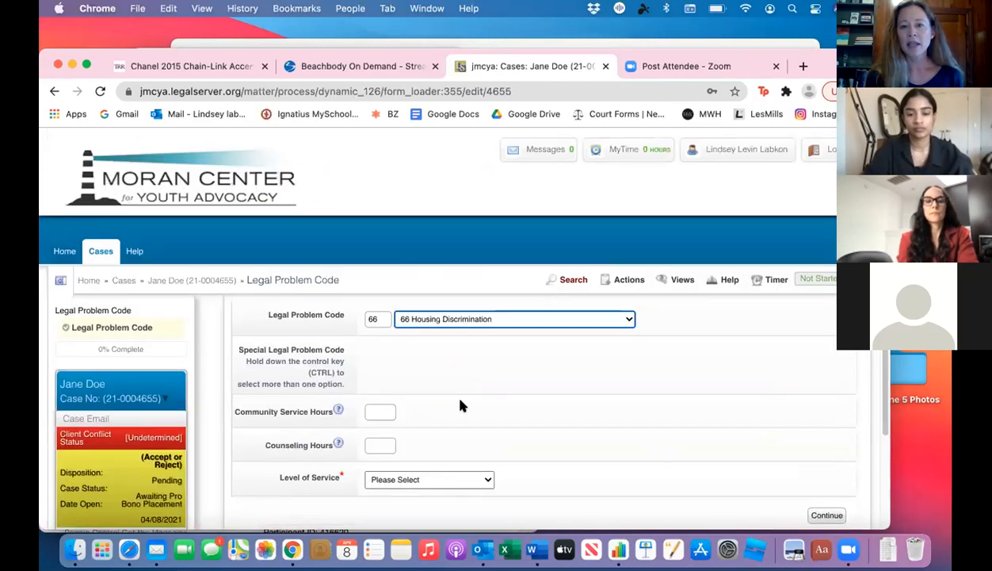
{"action": "left_click", "coordinate": [627, 318]}
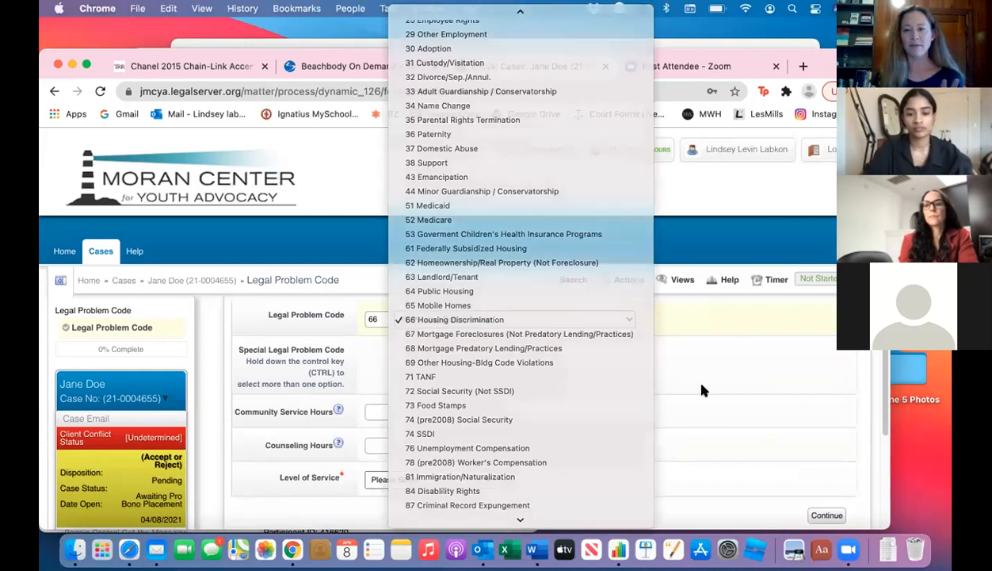
{"action": "left_click", "coordinate": [702, 389]}
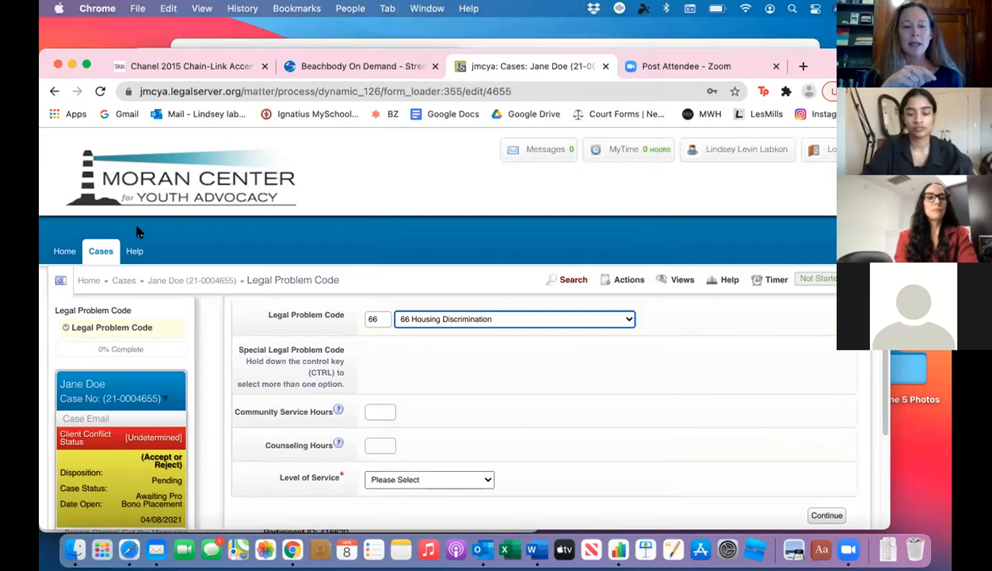
{"action": "left_click", "coordinate": [55, 93]}
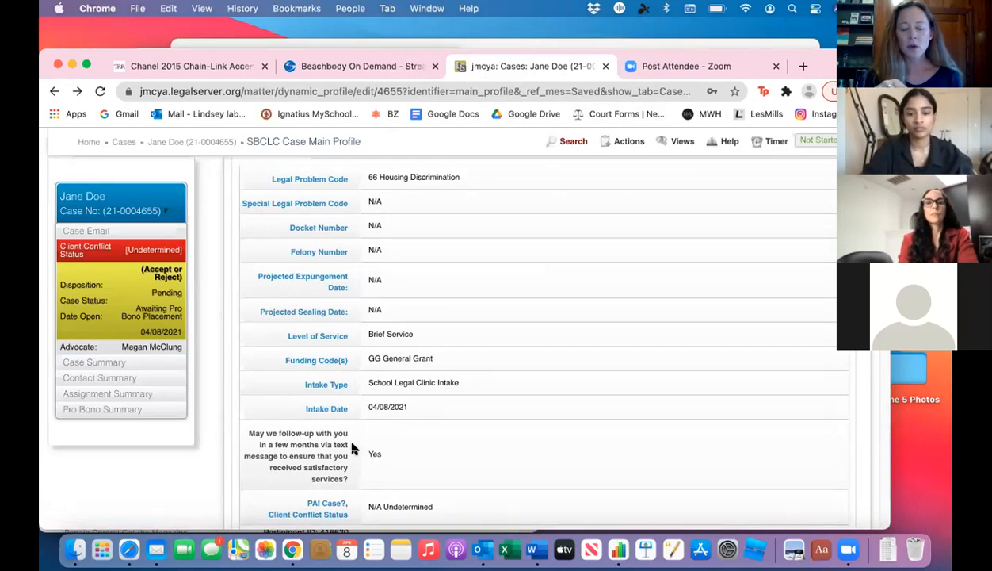
Step: Examine the case profile's general information on the children, its documents list and the adoption questions
{"action": "scroll", "coordinate": [349, 440], "scroll_direction": "up", "scroll_amount": 3}
{"action": "scroll", "coordinate": [352, 449], "scroll_direction": "down", "scroll_amount": 10}
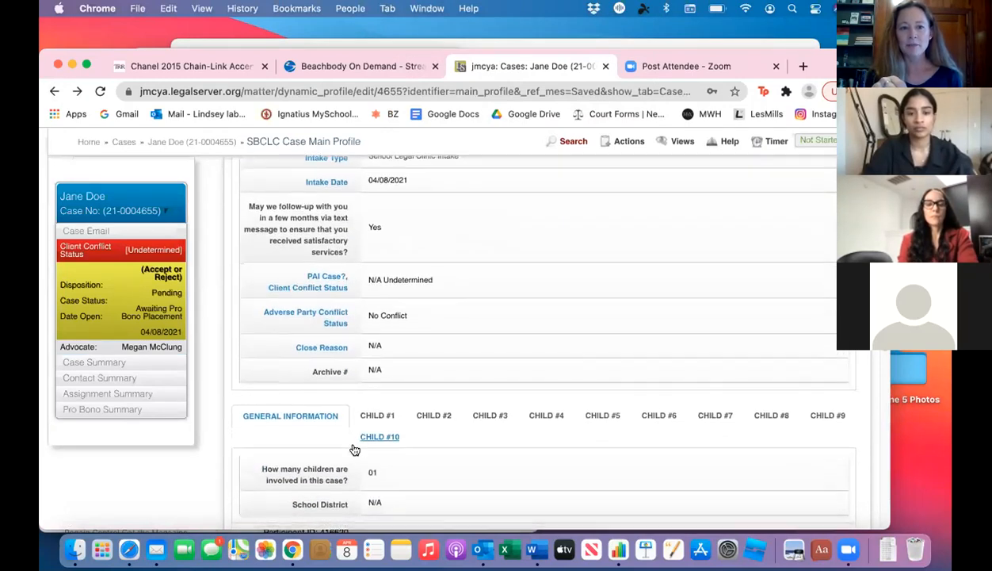
{"action": "scroll", "coordinate": [354, 450], "scroll_direction": "down", "scroll_amount": 2}
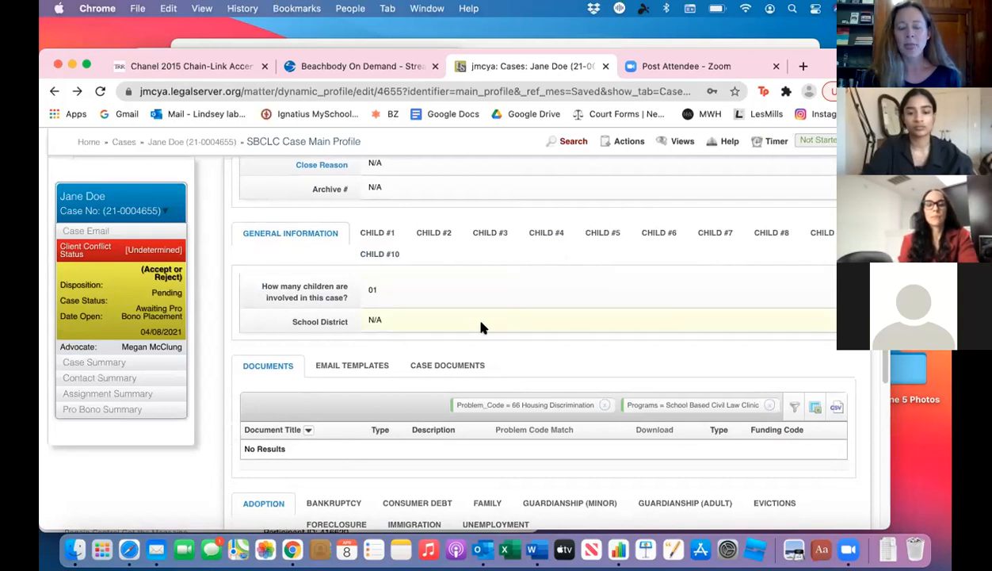
{"action": "scroll", "coordinate": [483, 327], "scroll_direction": "down", "scroll_amount": 5}
{"action": "scroll", "coordinate": [483, 328], "scroll_direction": "up", "scroll_amount": 1}
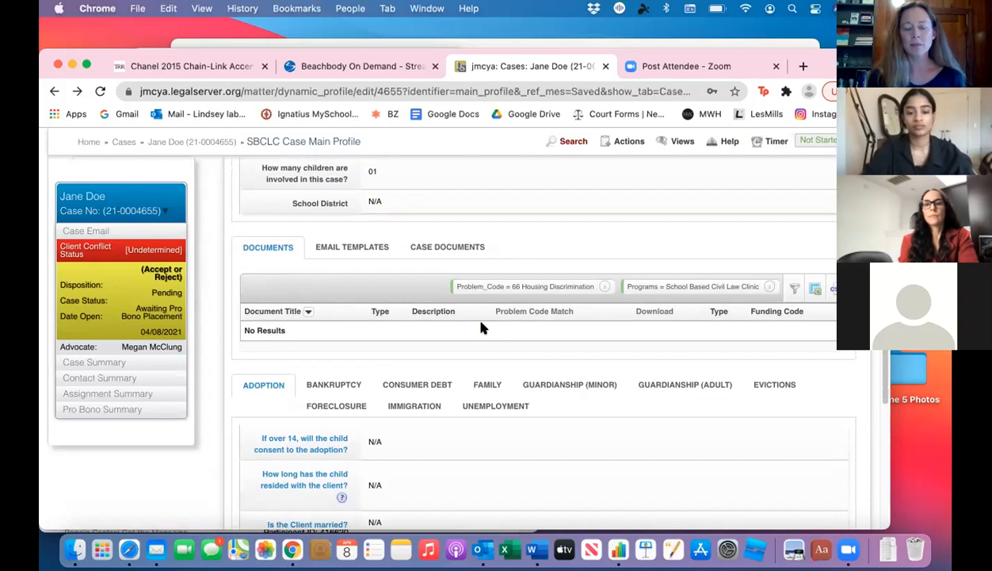
{"action": "scroll", "coordinate": [483, 327], "scroll_direction": "down", "scroll_amount": 2}
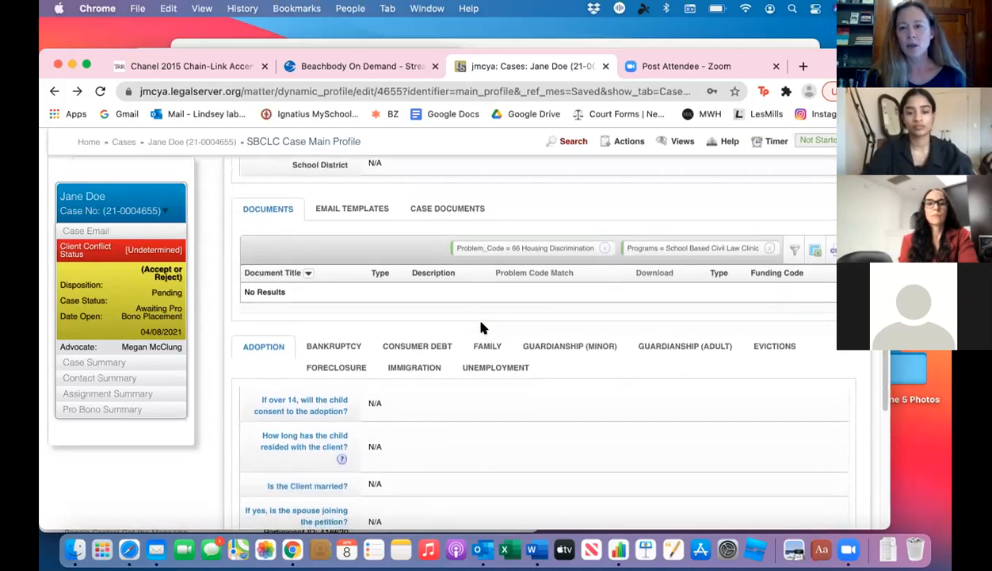
{"action": "scroll", "coordinate": [483, 327], "scroll_direction": "down", "scroll_amount": 2}
{"action": "scroll", "coordinate": [483, 327], "scroll_direction": "down", "scroll_amount": 4}
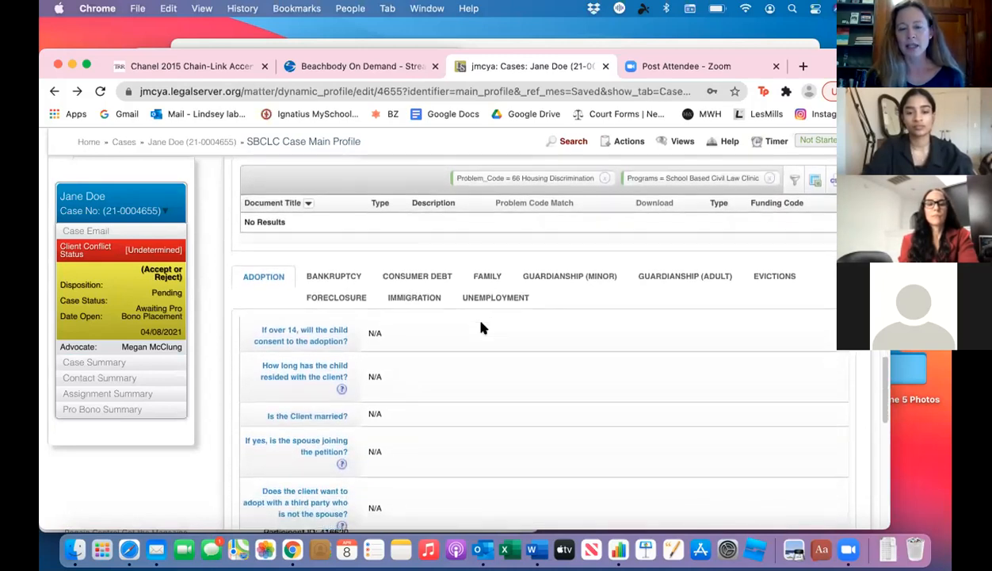
{"action": "scroll", "coordinate": [483, 328], "scroll_direction": "up", "scroll_amount": 1}
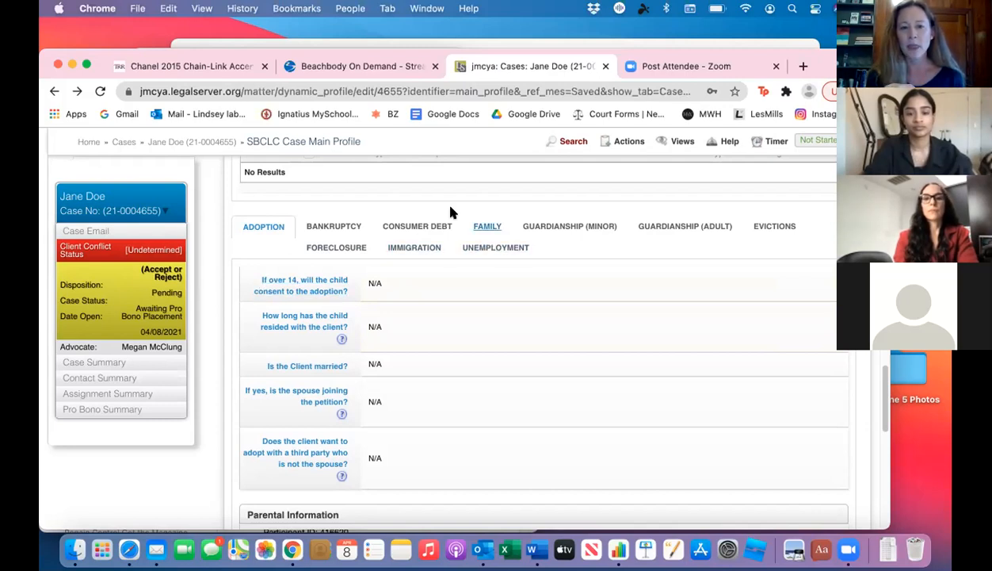
Step: Examine the consumer debt questions, including the entry field for how much the client is being sued for, and the survey list below
{"action": "left_click", "coordinate": [428, 222]}
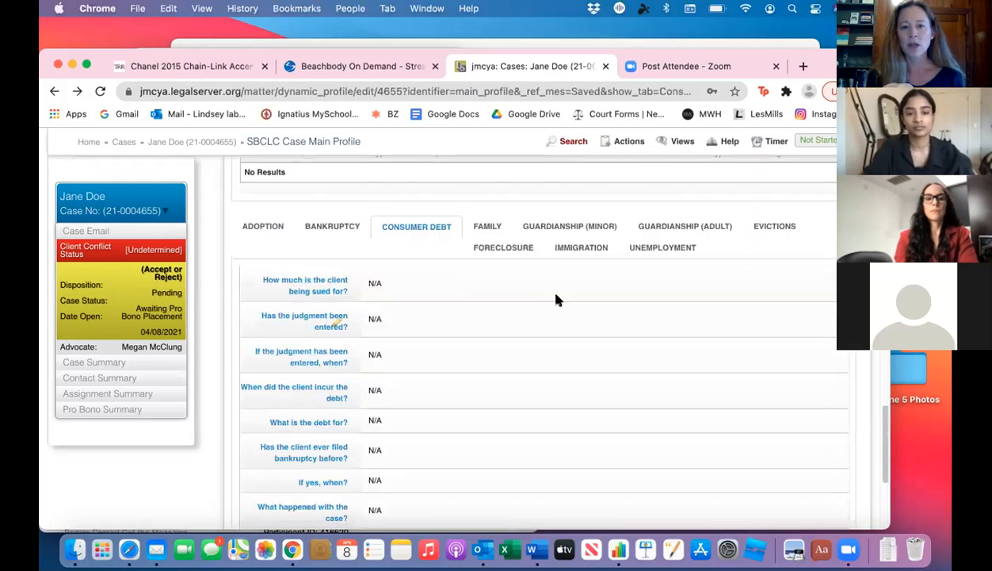
{"action": "scroll", "coordinate": [554, 325], "scroll_direction": "down", "scroll_amount": 3}
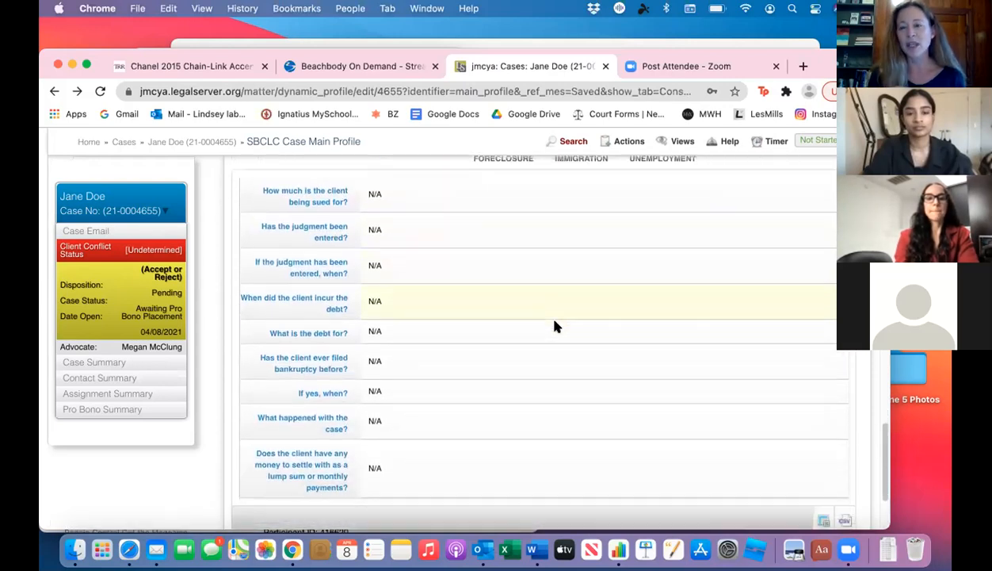
{"action": "scroll", "coordinate": [554, 326], "scroll_direction": "up", "scroll_amount": 1}
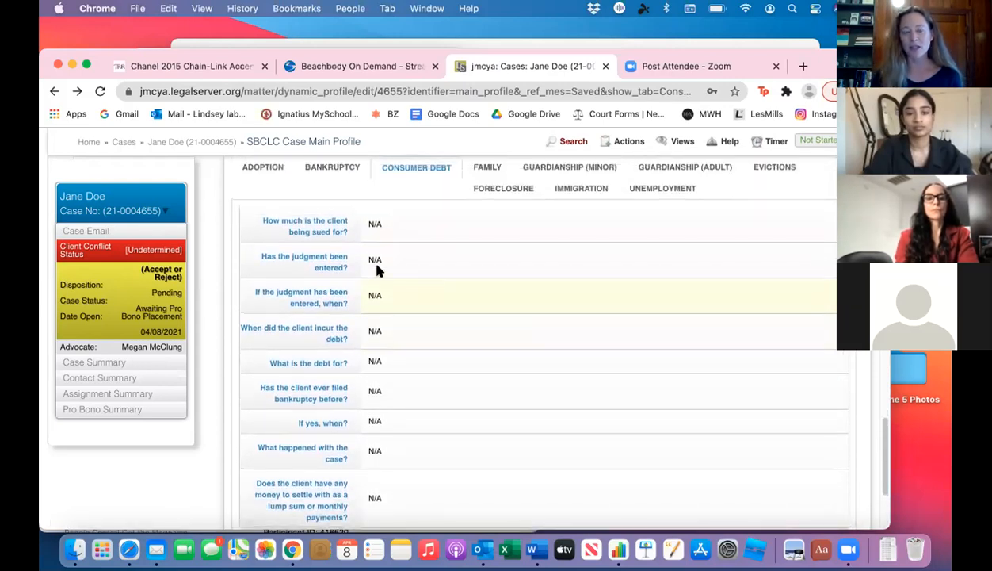
{"action": "left_click", "coordinate": [366, 224]}
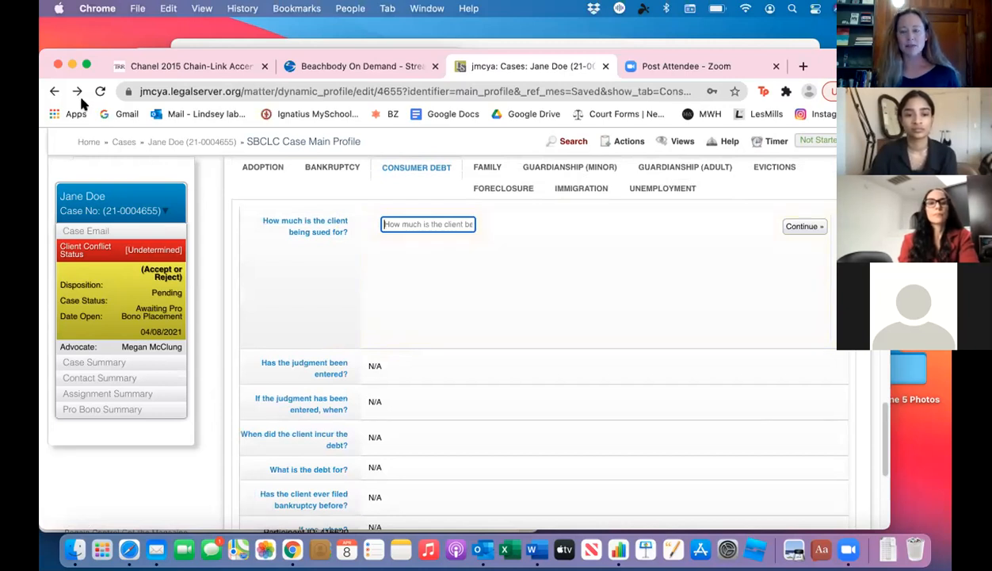
{"action": "left_click", "coordinate": [53, 92]}
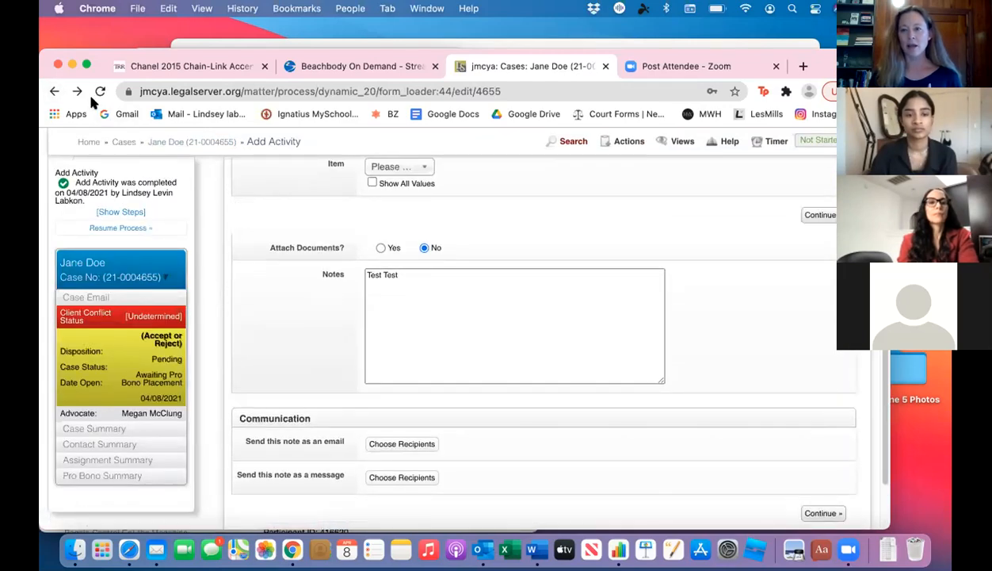
{"action": "left_click", "coordinate": [77, 92]}
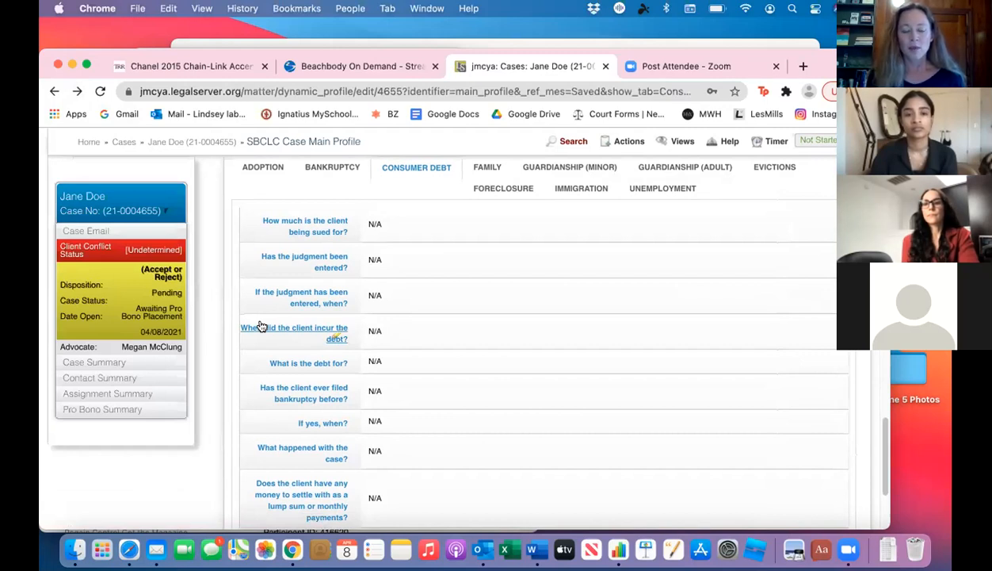
{"action": "scroll", "coordinate": [262, 327], "scroll_direction": "down", "scroll_amount": 5}
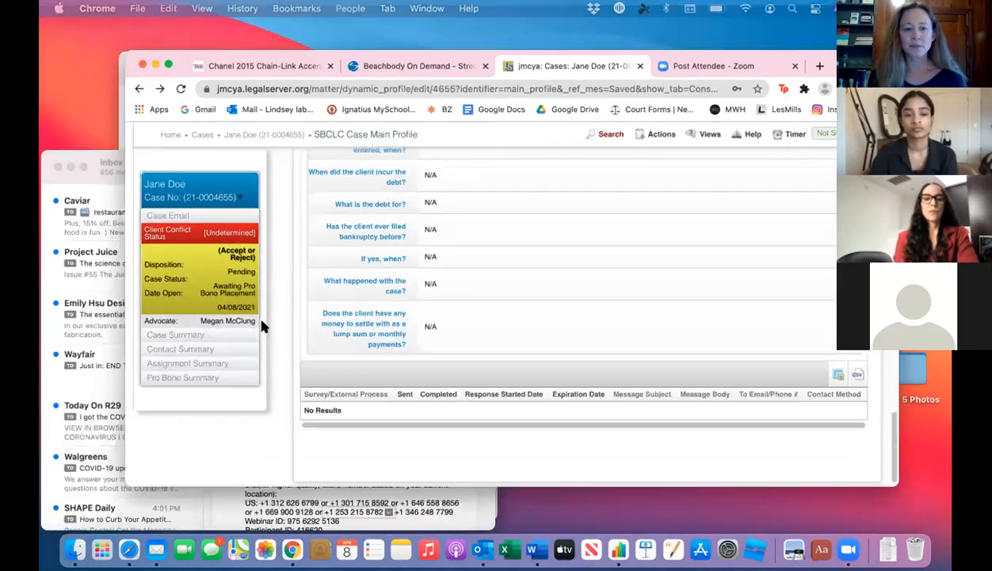
{"action": "scroll", "coordinate": [261, 323], "scroll_direction": "down", "scroll_amount": 1}
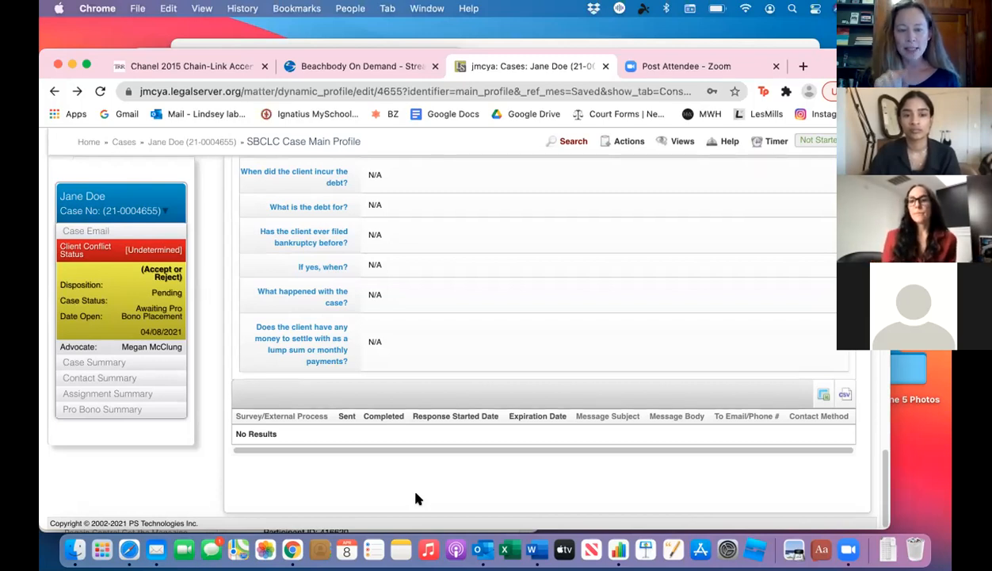
Step: Review the case profile from the client's contact information through the case notes, case details and children's information to the documents list
{"action": "scroll", "coordinate": [416, 495], "scroll_direction": "up", "scroll_amount": 15}
{"action": "scroll", "coordinate": [416, 497], "scroll_direction": "up", "scroll_amount": 5}
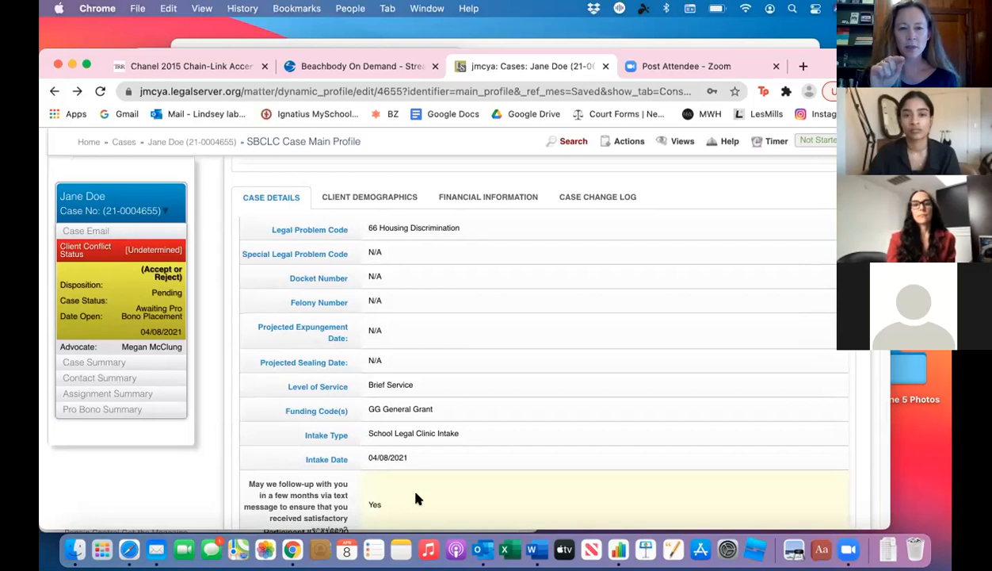
{"action": "scroll", "coordinate": [416, 497], "scroll_direction": "up", "scroll_amount": 6}
{"action": "scroll", "coordinate": [416, 497], "scroll_direction": "up", "scroll_amount": 7}
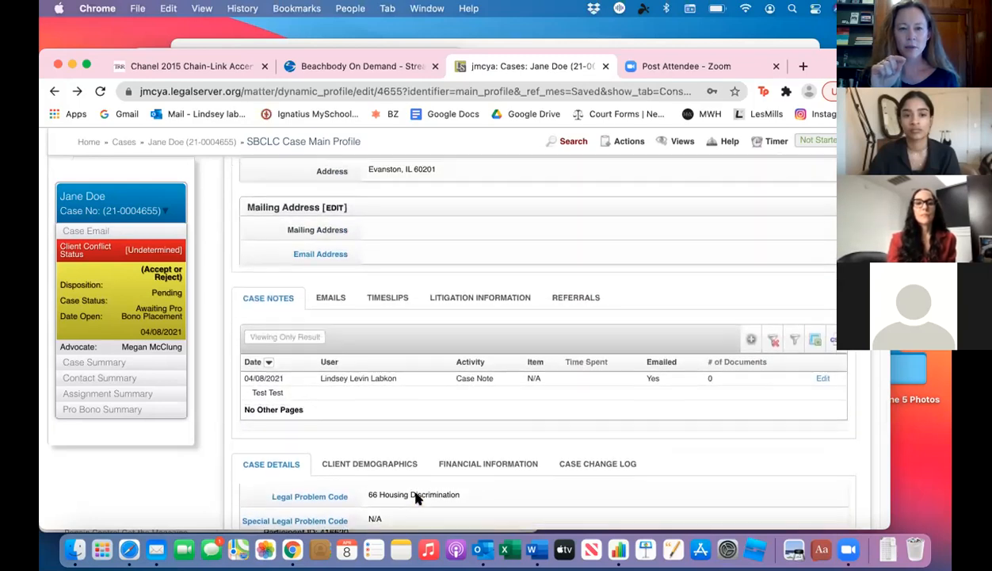
{"action": "scroll", "coordinate": [418, 500], "scroll_direction": "up", "scroll_amount": 1}
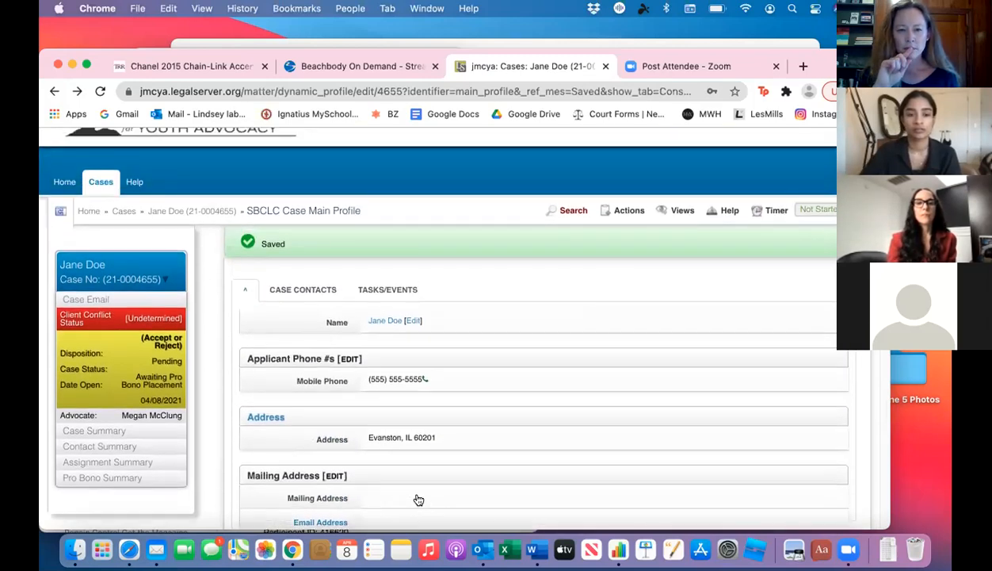
{"action": "scroll", "coordinate": [416, 497], "scroll_direction": "down", "scroll_amount": 3}
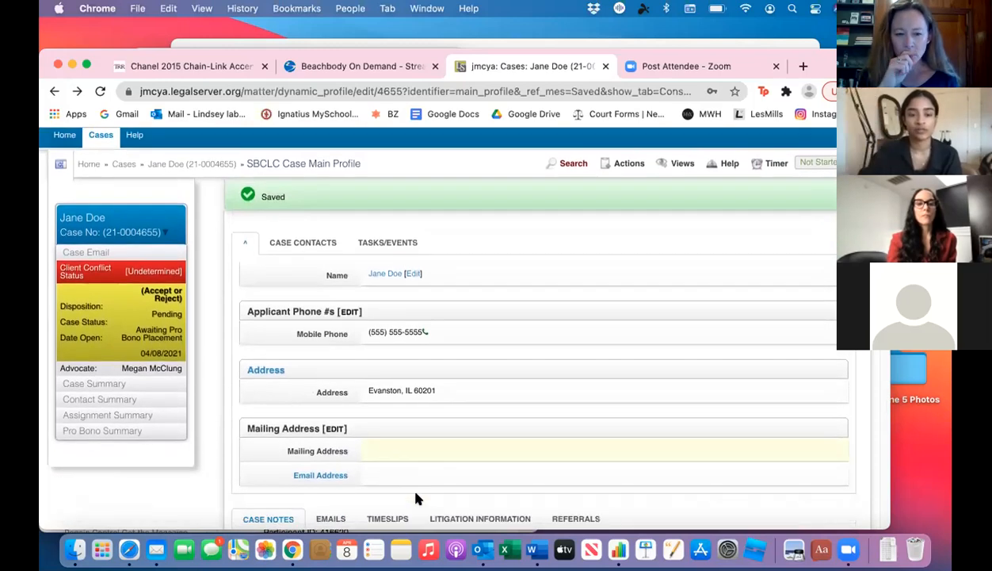
{"action": "scroll", "coordinate": [418, 500], "scroll_direction": "down", "scroll_amount": 5}
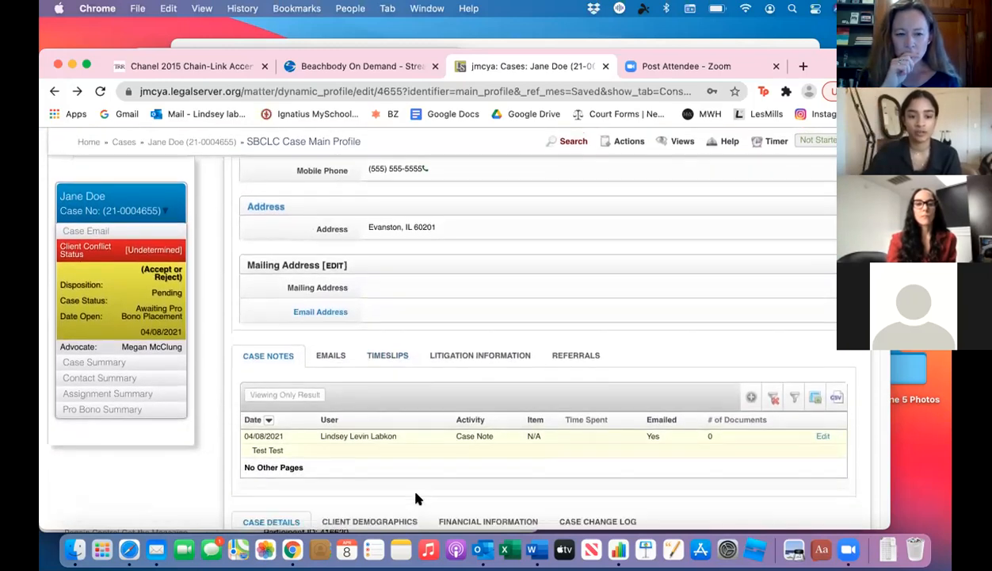
{"action": "scroll", "coordinate": [418, 498], "scroll_direction": "down", "scroll_amount": 4}
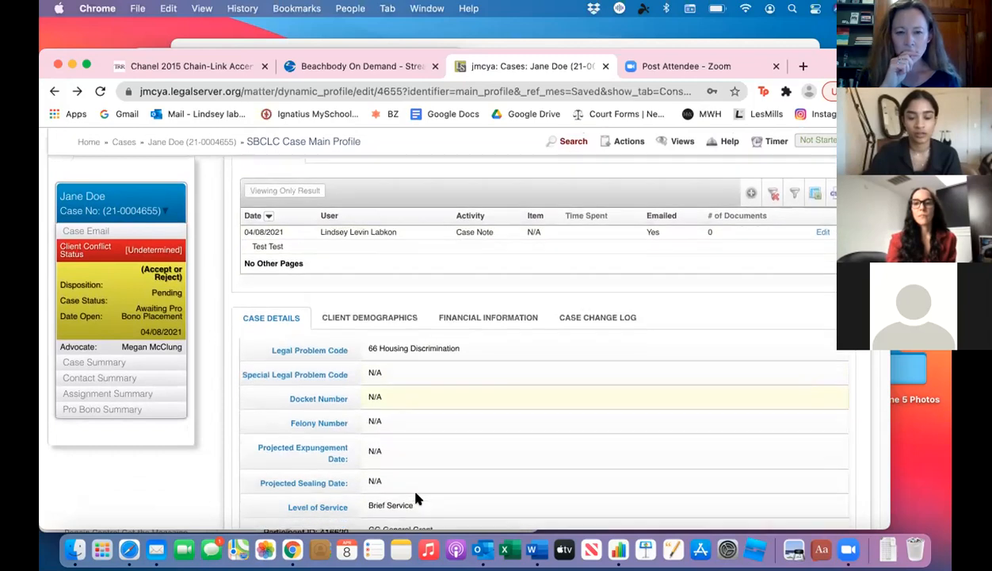
{"action": "scroll", "coordinate": [418, 498], "scroll_direction": "down", "scroll_amount": 4}
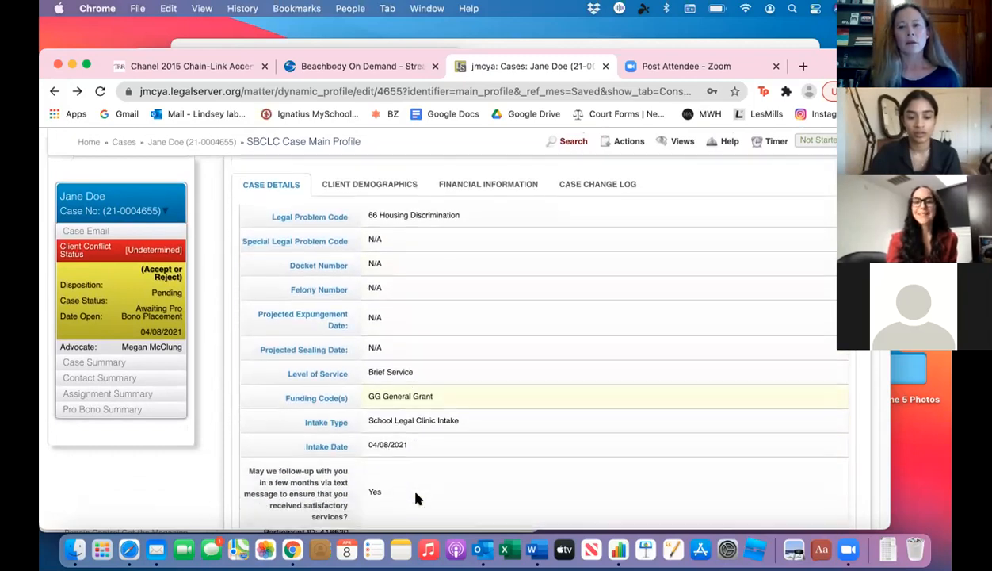
{"action": "scroll", "coordinate": [417, 498], "scroll_direction": "down", "scroll_amount": 6}
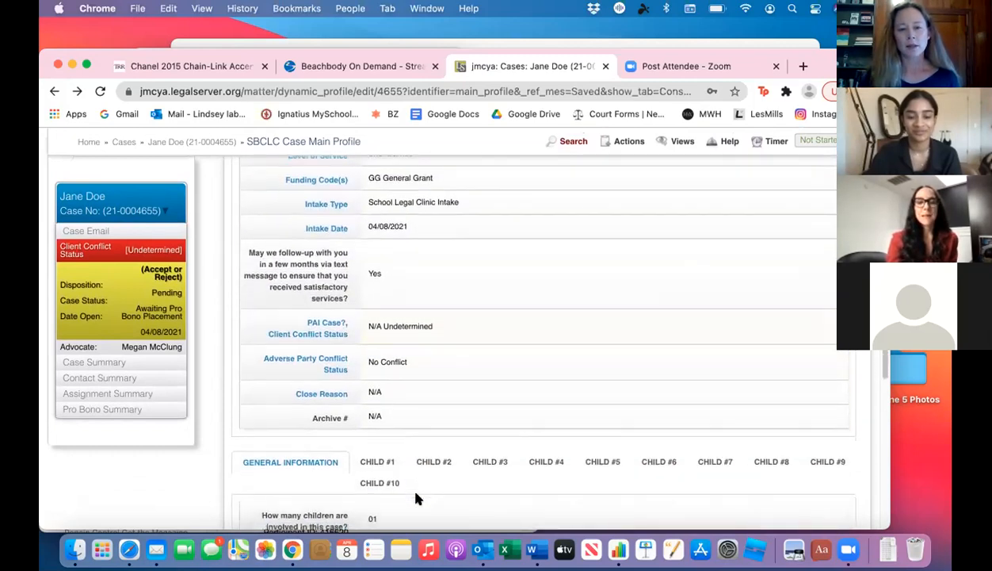
{"action": "scroll", "coordinate": [418, 497], "scroll_direction": "down", "scroll_amount": 3}
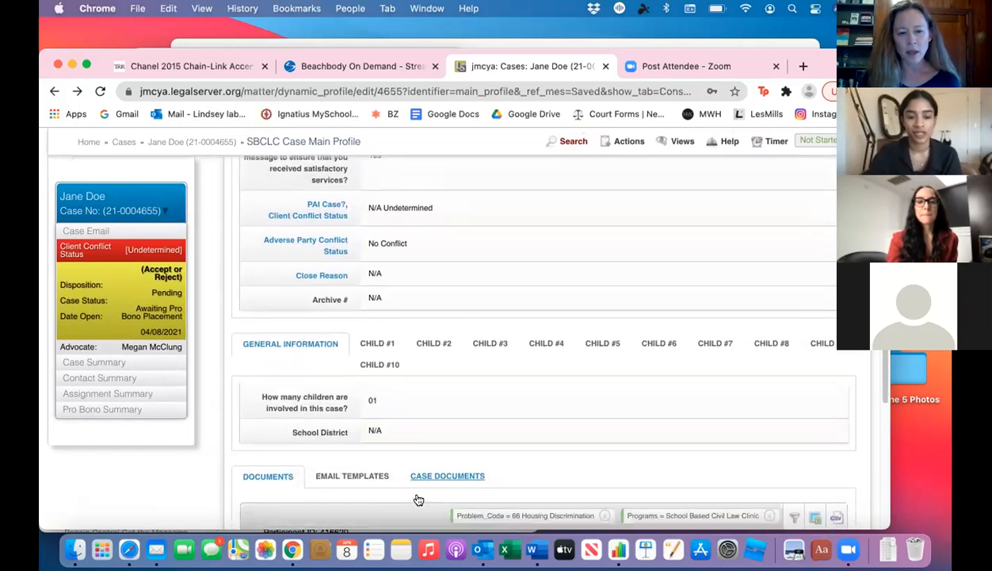
{"action": "scroll", "coordinate": [417, 498], "scroll_direction": "down", "scroll_amount": 1}
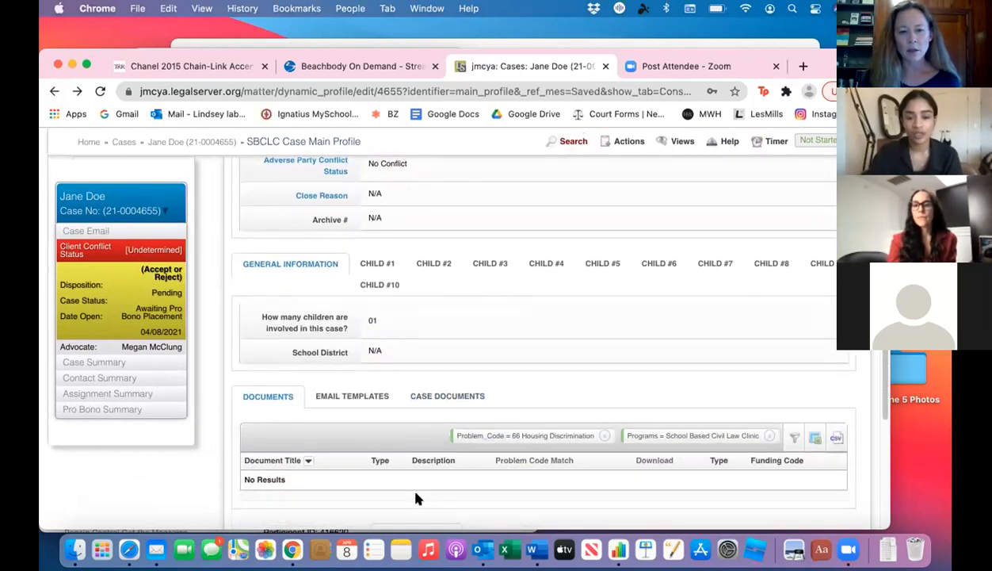
{"action": "scroll", "coordinate": [418, 498], "scroll_direction": "down", "scroll_amount": 1}
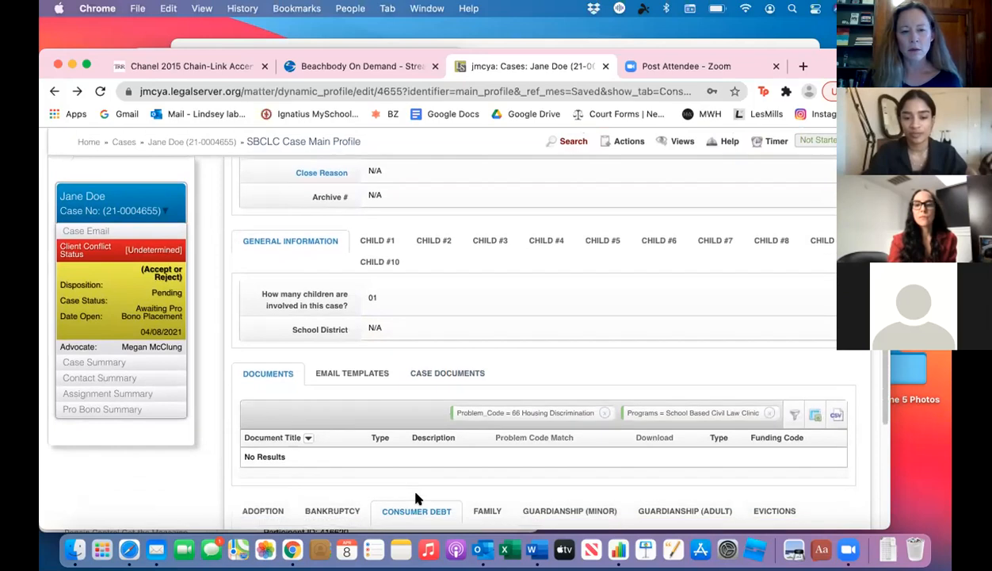
{"action": "scroll", "coordinate": [418, 498], "scroll_direction": "down", "scroll_amount": 1}
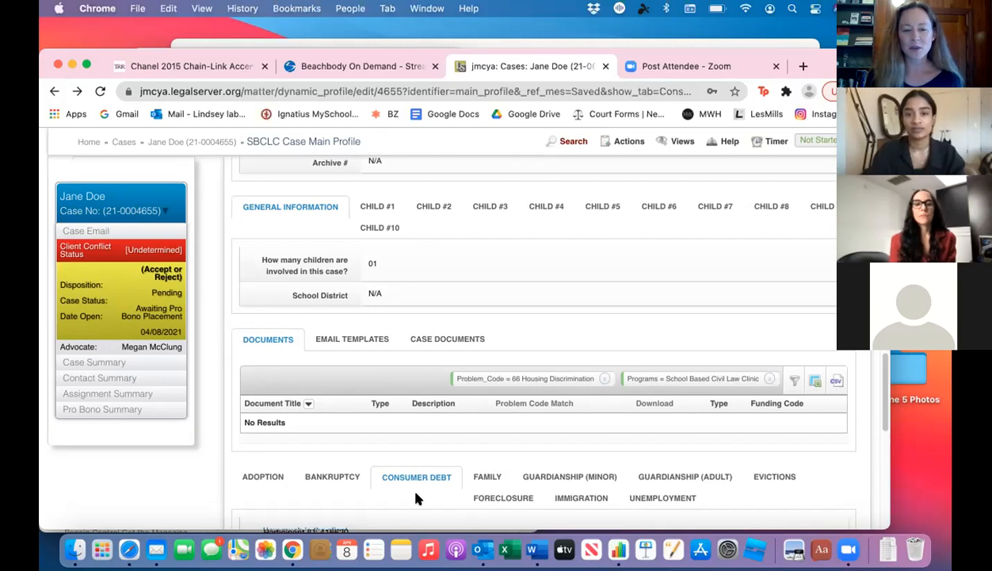
Step: Open the case's Legal Problem Code for editing and change it to 63 Landlord/Tenant
{"action": "scroll", "coordinate": [419, 498], "scroll_direction": "up", "scroll_amount": 5}
{"action": "scroll", "coordinate": [419, 500], "scroll_direction": "up", "scroll_amount": 5}
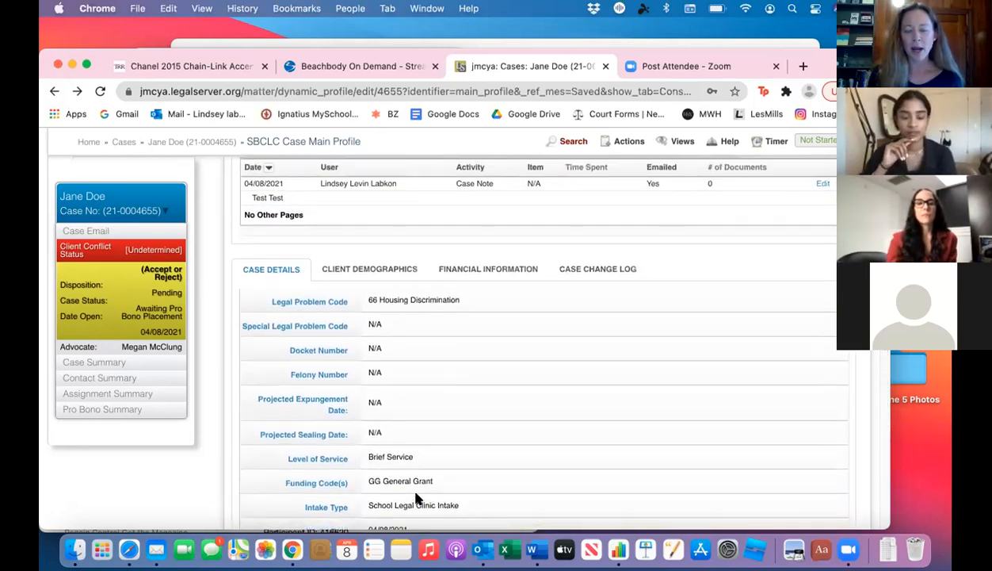
{"action": "left_click", "coordinate": [325, 302]}
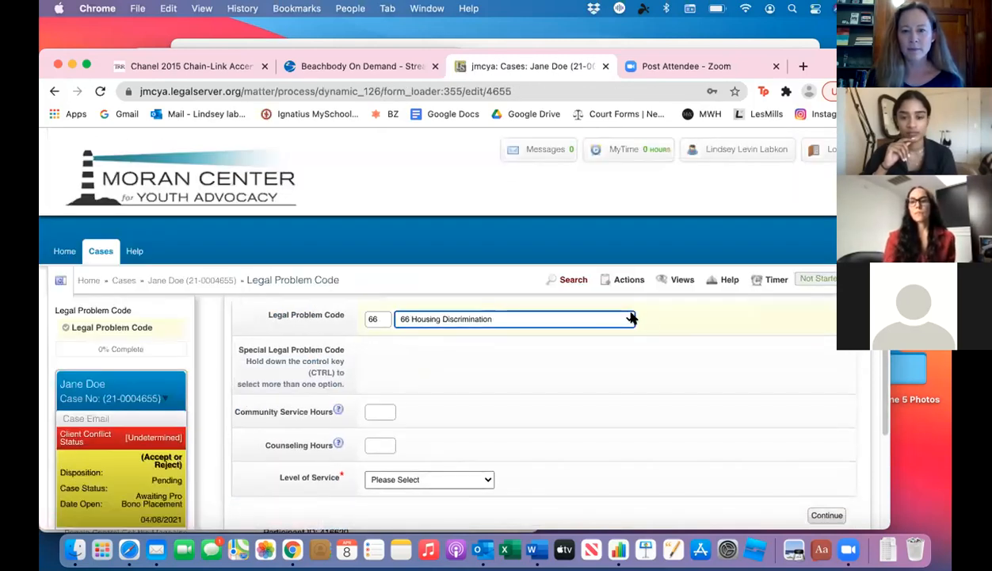
{"action": "left_click", "coordinate": [632, 318]}
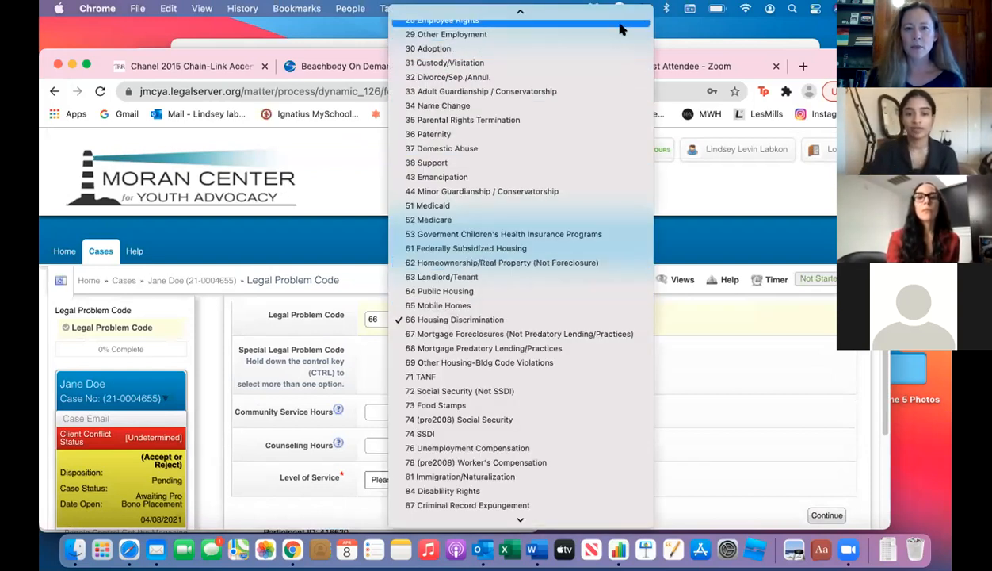
{"action": "left_click", "coordinate": [553, 284]}
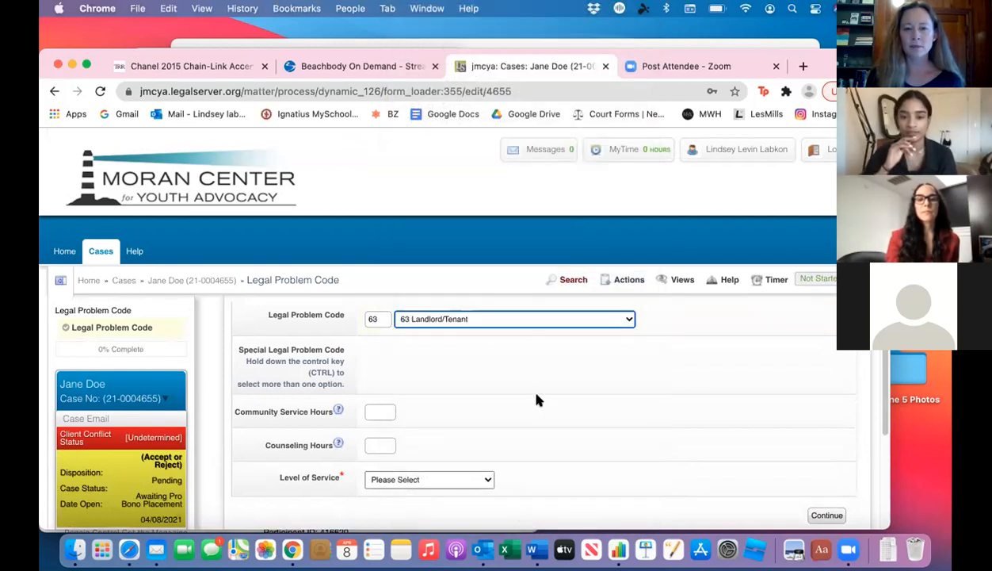
Step: Set the Level of Service to Brief Service and save the legal problem code form
{"action": "scroll", "coordinate": [537, 429], "scroll_direction": "down", "scroll_amount": 1}
{"action": "scroll", "coordinate": [538, 429], "scroll_direction": "down", "scroll_amount": 2}
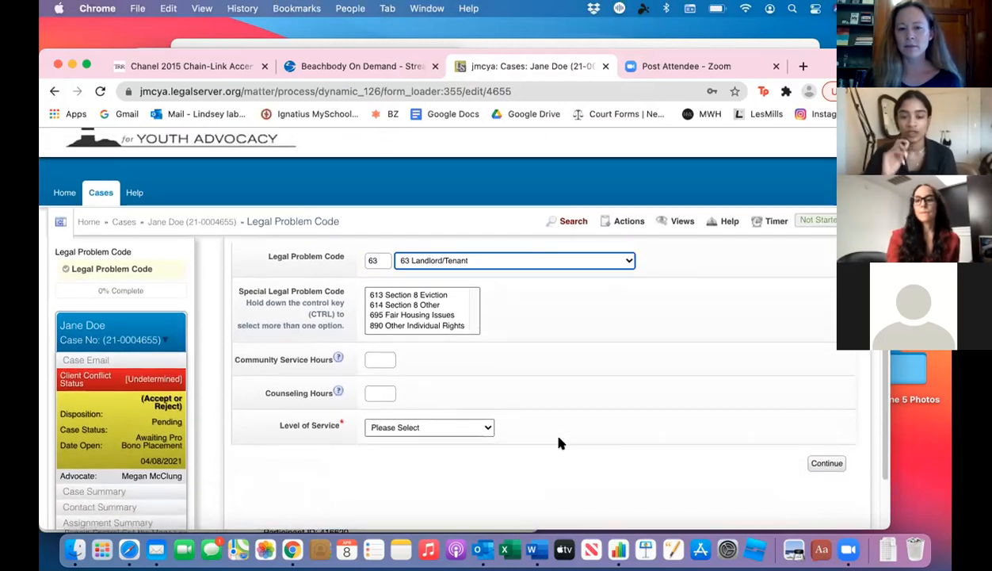
{"action": "scroll", "coordinate": [558, 443], "scroll_direction": "up", "scroll_amount": 2}
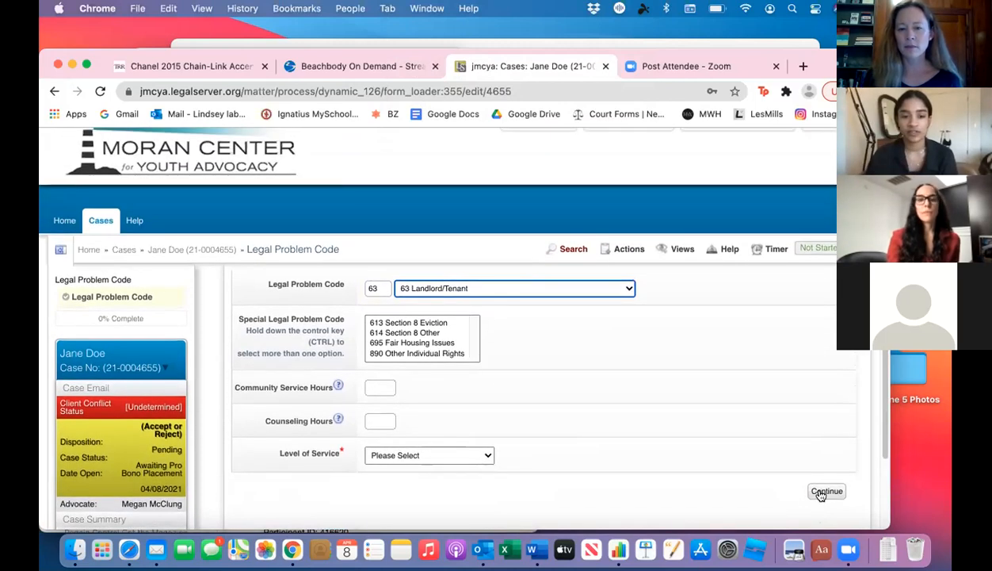
{"action": "left_click", "coordinate": [485, 456]}
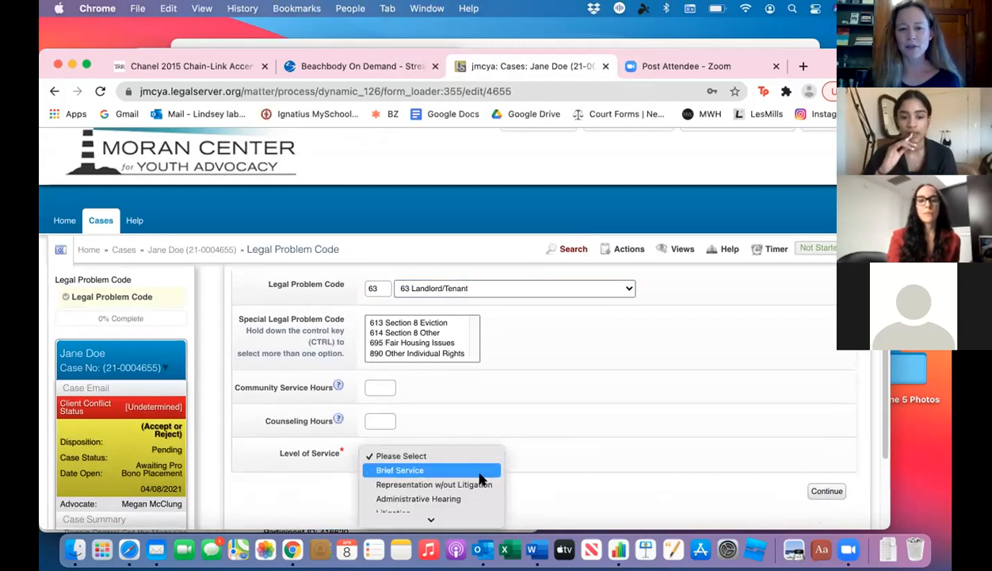
{"action": "left_click", "coordinate": [480, 470]}
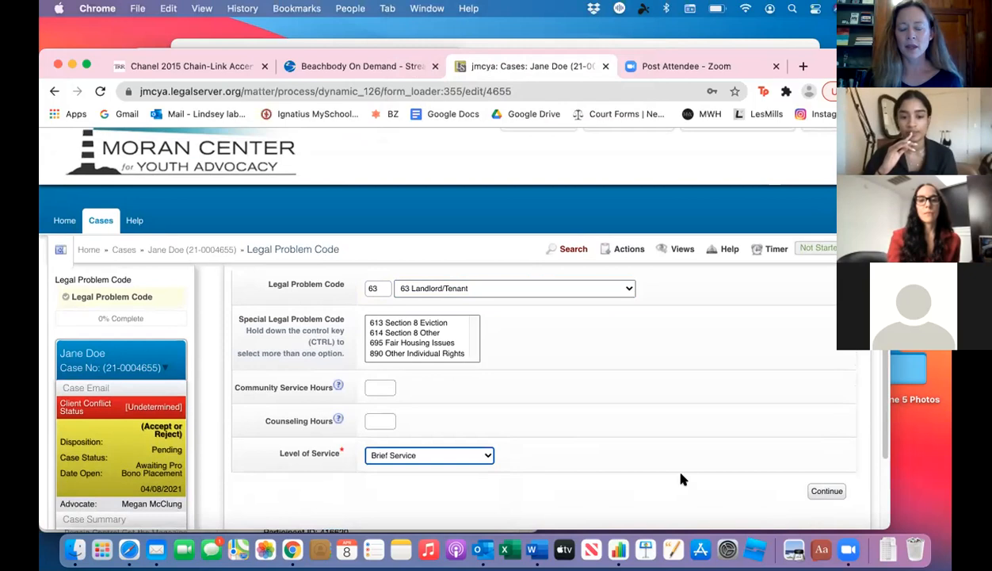
{"action": "left_click", "coordinate": [816, 492]}
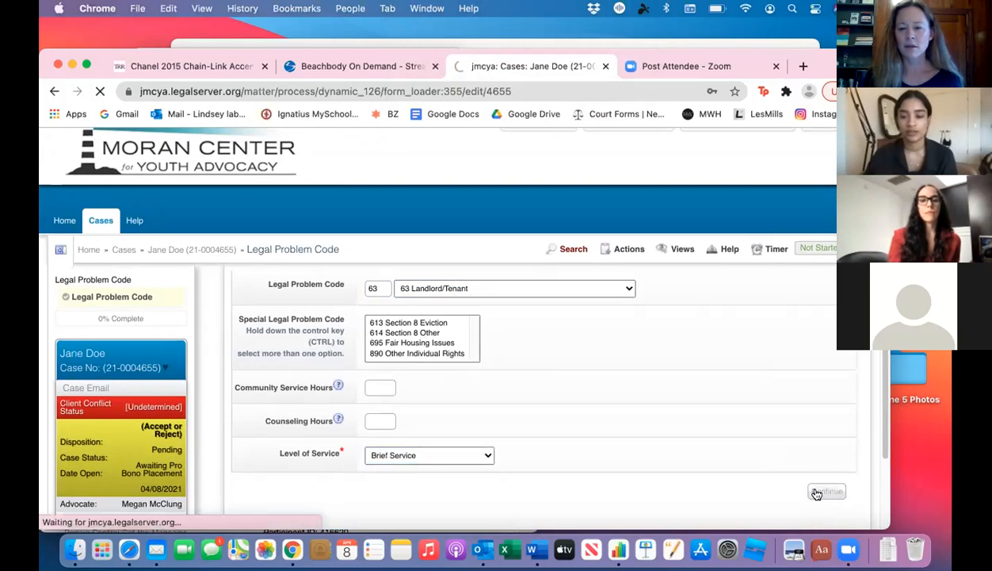
Step: Check the updated case details and examine the documents offered for the Landlord/Tenant problem code
{"action": "scroll", "coordinate": [816, 493], "scroll_direction": "down", "scroll_amount": 5}
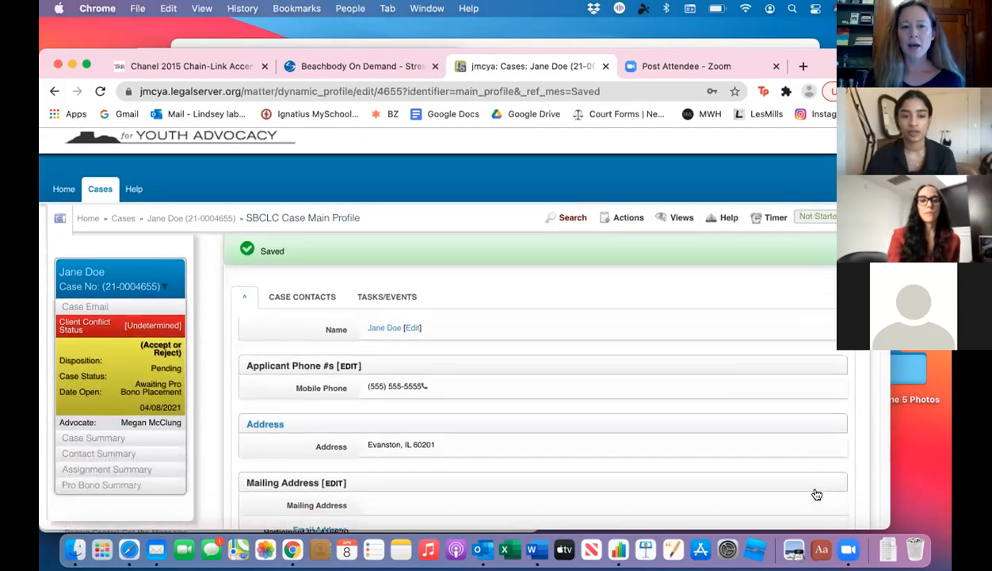
{"action": "scroll", "coordinate": [816, 494], "scroll_direction": "down", "scroll_amount": 5}
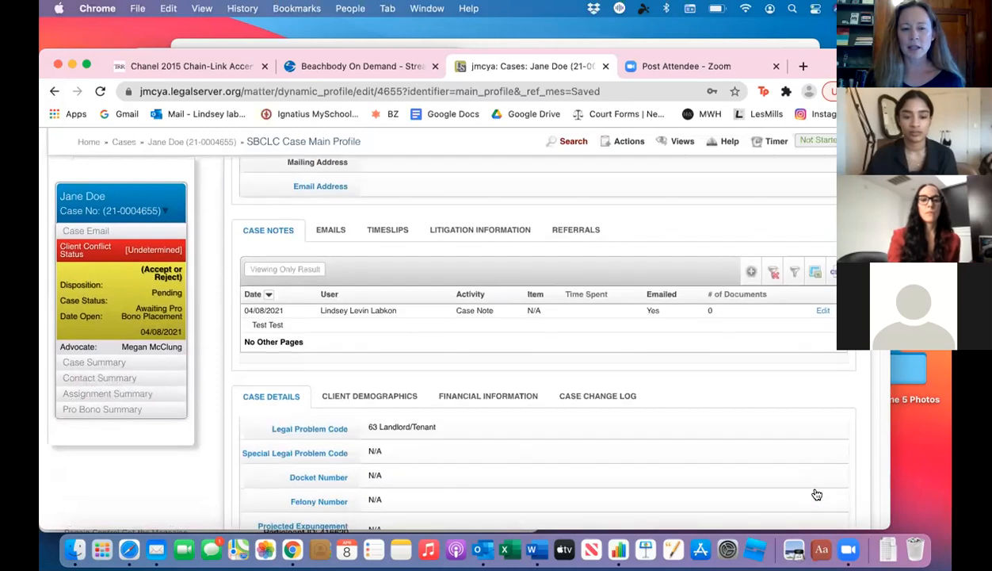
{"action": "scroll", "coordinate": [817, 494], "scroll_direction": "down", "scroll_amount": 5}
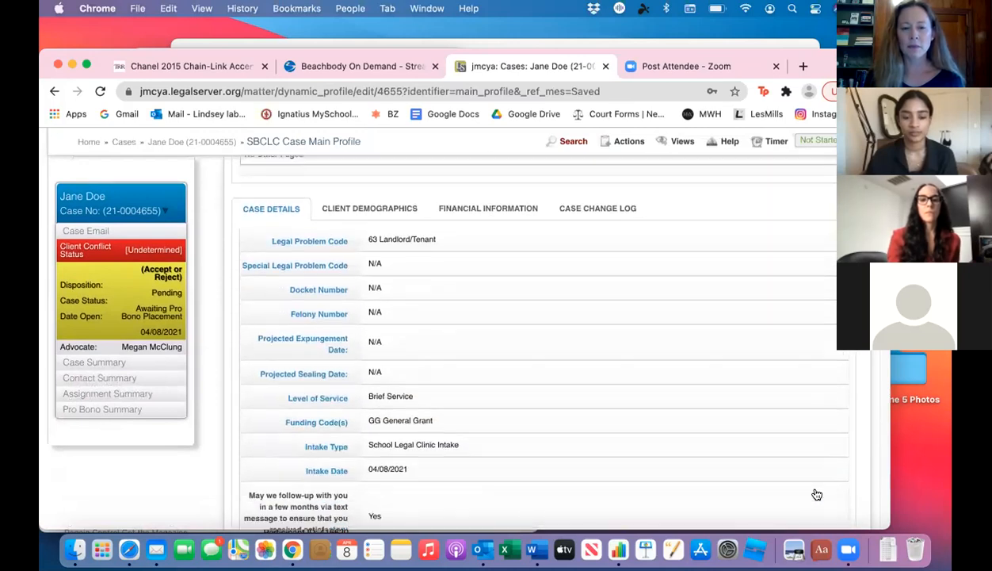
{"action": "scroll", "coordinate": [817, 494], "scroll_direction": "down", "scroll_amount": 5}
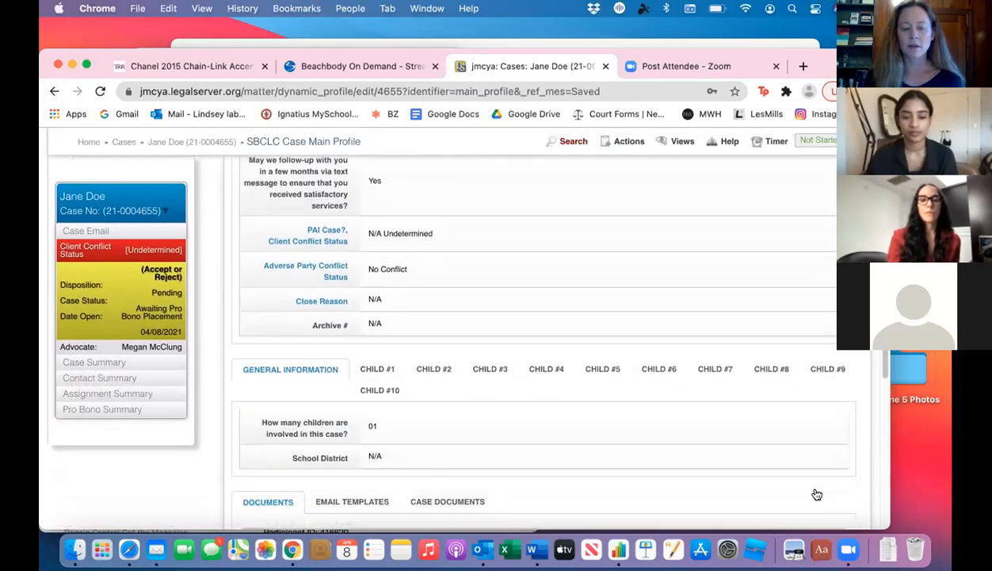
{"action": "scroll", "coordinate": [817, 493], "scroll_direction": "down", "scroll_amount": 3}
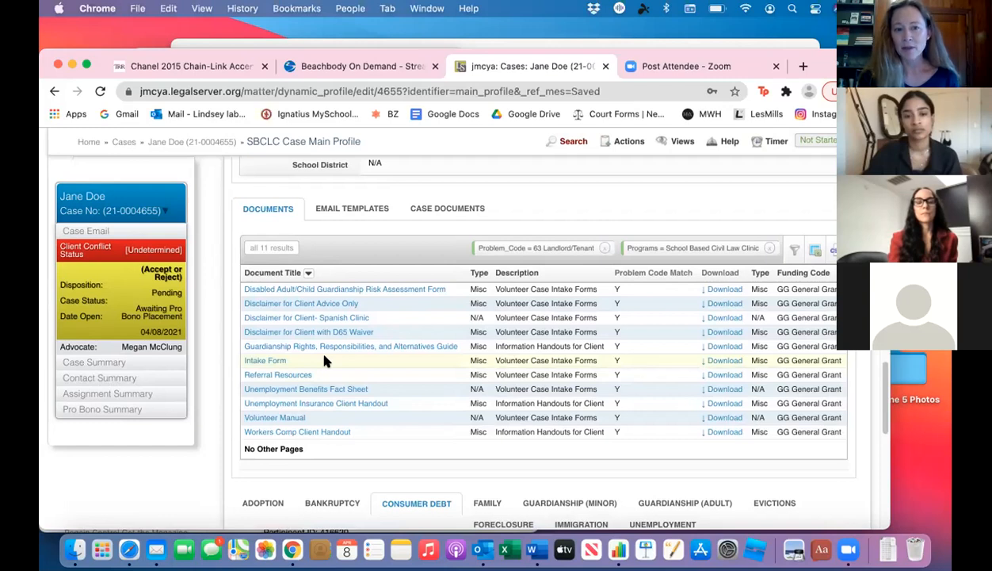
{"action": "scroll", "coordinate": [324, 359], "scroll_direction": "down", "scroll_amount": 2}
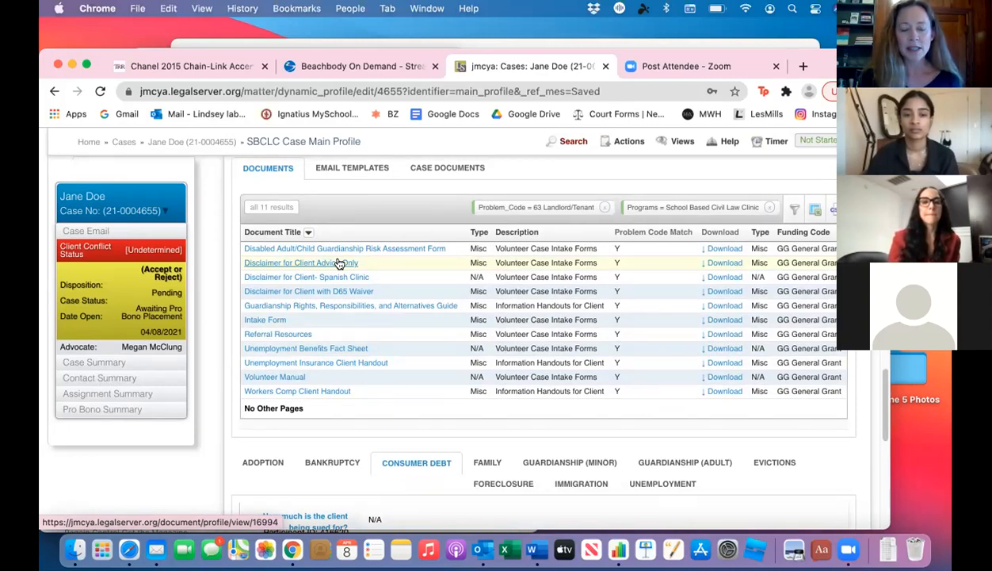
Step: Open the Referral Resources document from the case's documents list, download its PDF and open the downloaded file
{"action": "left_click", "coordinate": [308, 336]}
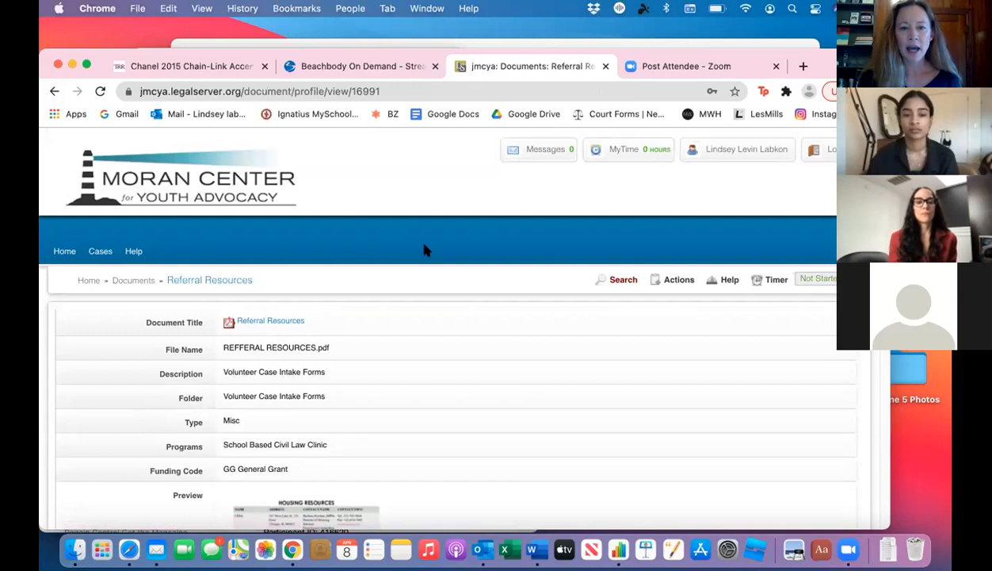
{"action": "left_click", "coordinate": [228, 322]}
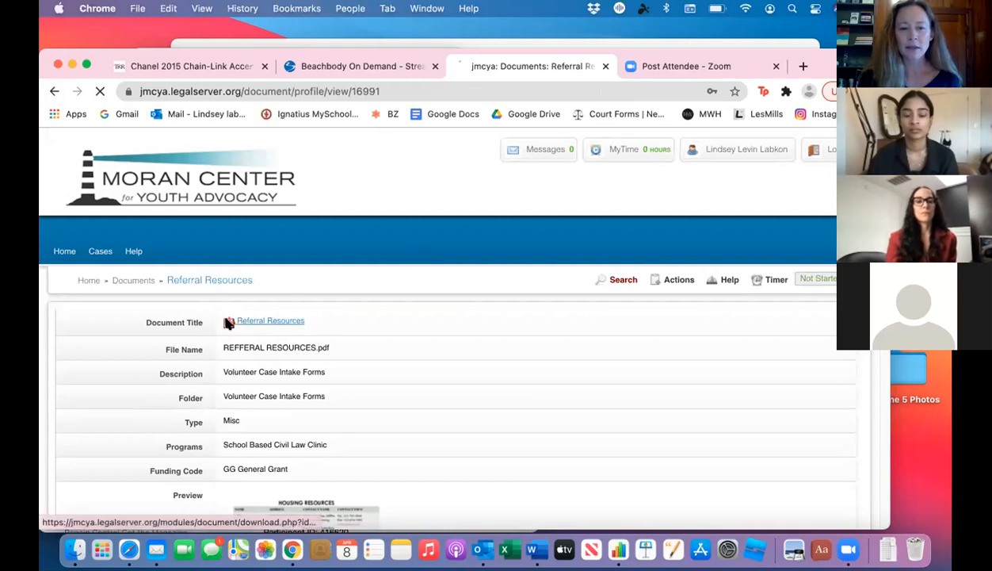
{"action": "left_click", "coordinate": [105, 513]}
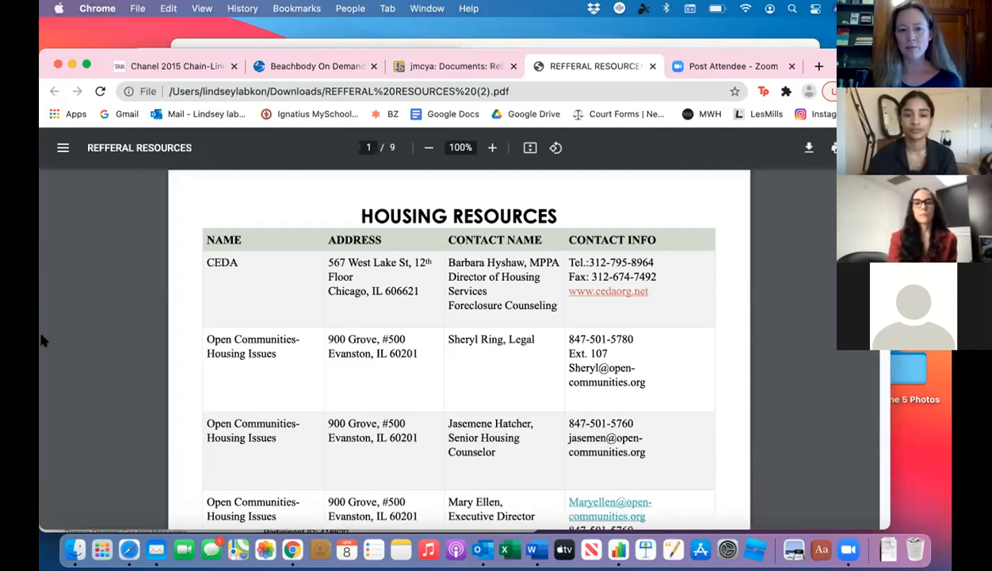
Step: Examine the Housing Resources and the Child, Family and Guardianship listings in the referral resources PDF
{"action": "scroll", "coordinate": [42, 337], "scroll_direction": "down", "scroll_amount": 2}
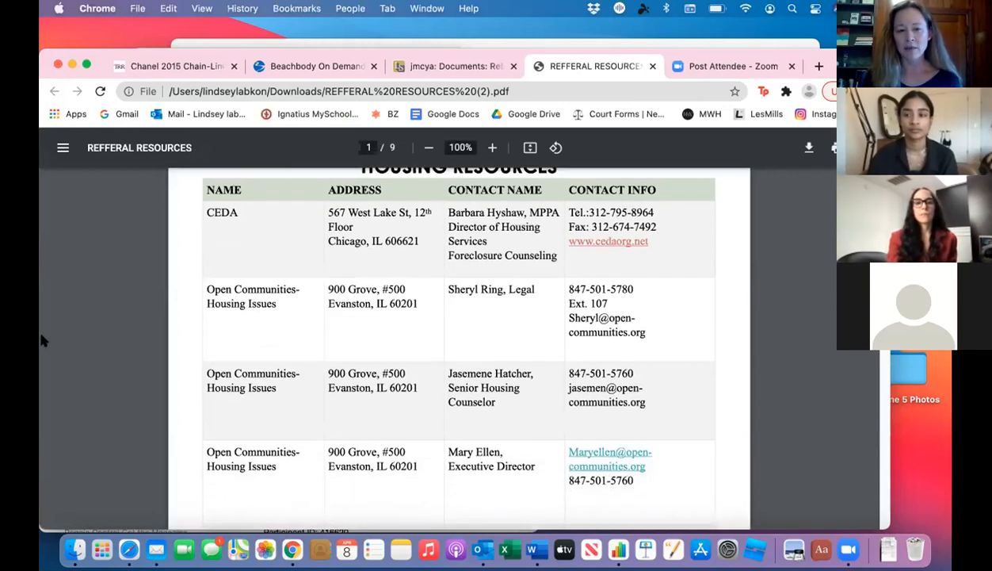
{"action": "scroll", "coordinate": [42, 339], "scroll_direction": "up", "scroll_amount": 1}
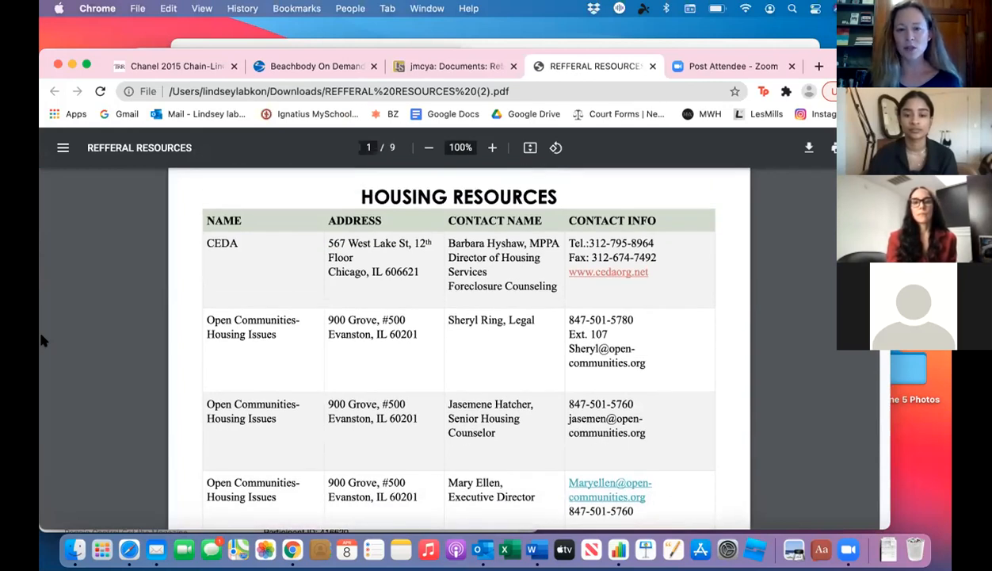
{"action": "scroll", "coordinate": [42, 338], "scroll_direction": "down", "scroll_amount": 10}
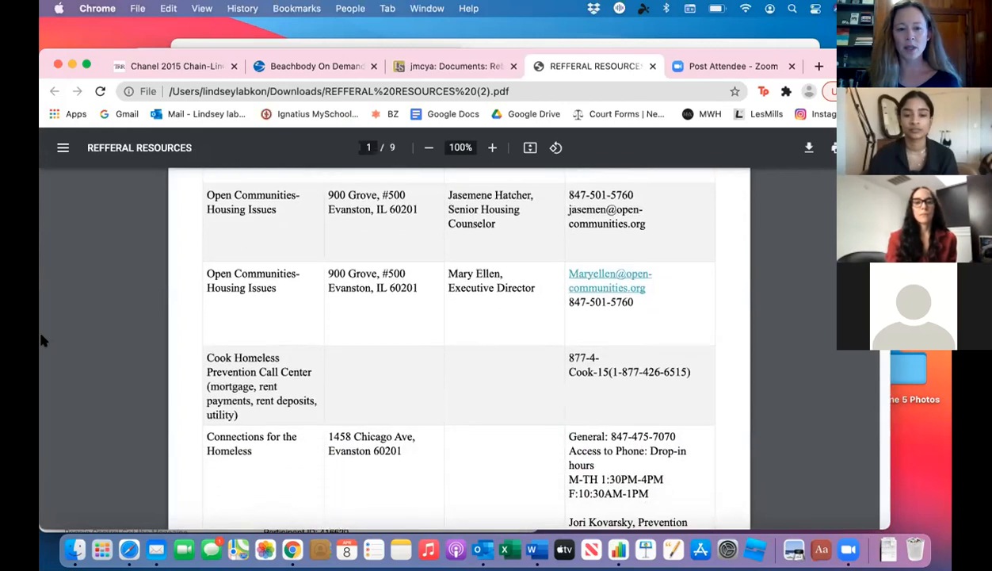
{"action": "scroll", "coordinate": [41, 336], "scroll_direction": "down", "scroll_amount": 15}
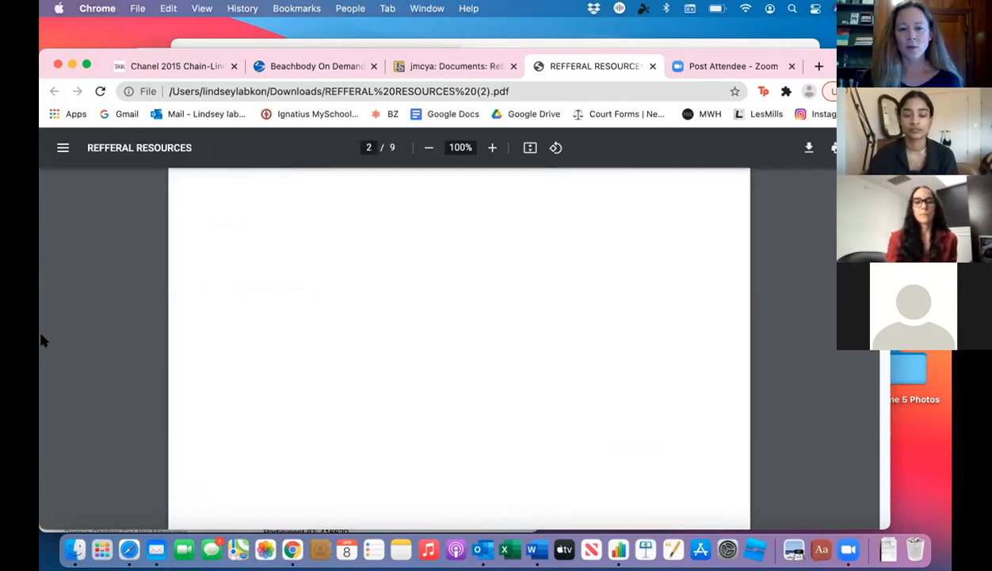
{"action": "scroll", "coordinate": [43, 339], "scroll_direction": "down", "scroll_amount": 10}
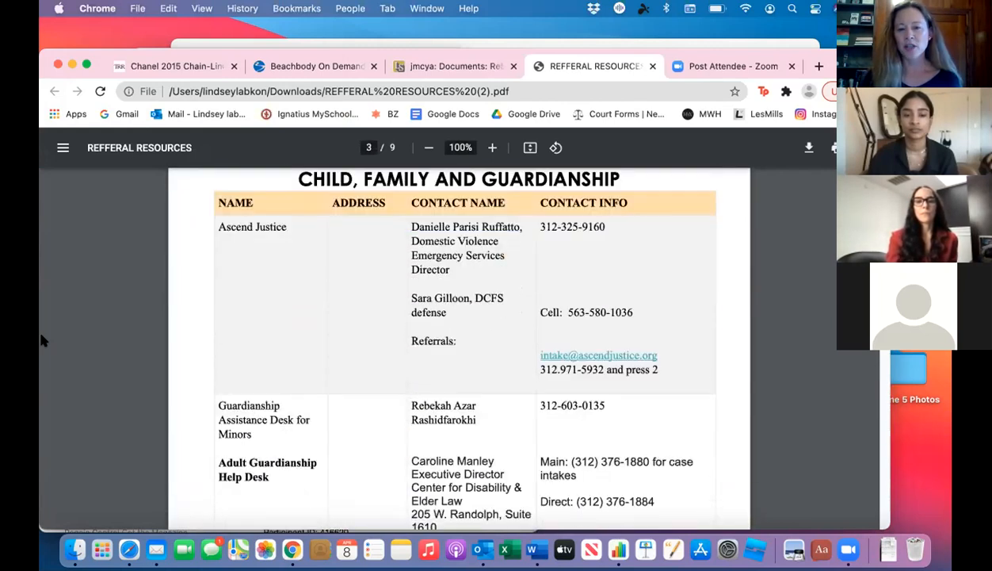
{"action": "scroll", "coordinate": [42, 340], "scroll_direction": "down", "scroll_amount": 10}
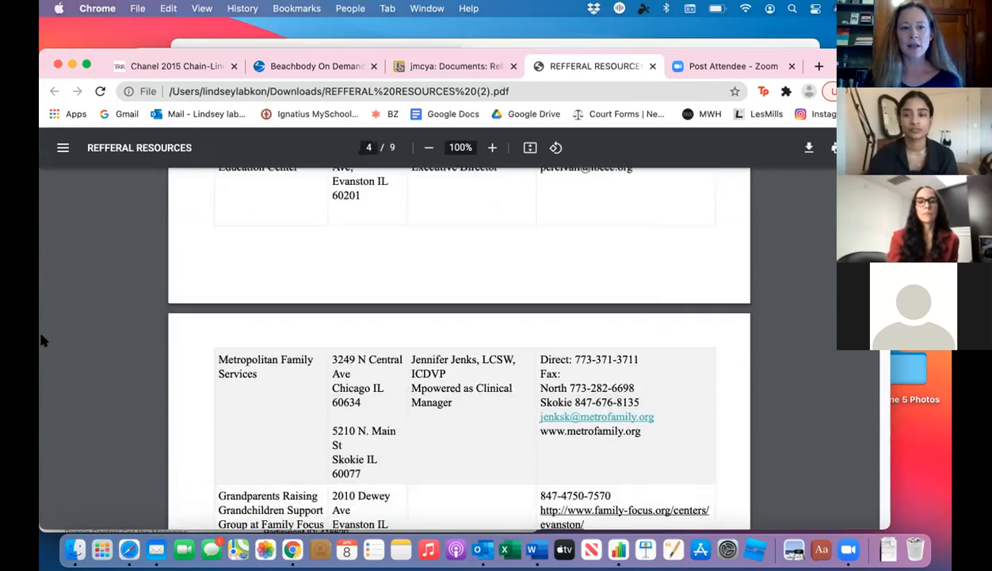
{"action": "scroll", "coordinate": [42, 340], "scroll_direction": "down", "scroll_amount": 3}
{"action": "scroll", "coordinate": [41, 337], "scroll_direction": "down", "scroll_amount": 20}
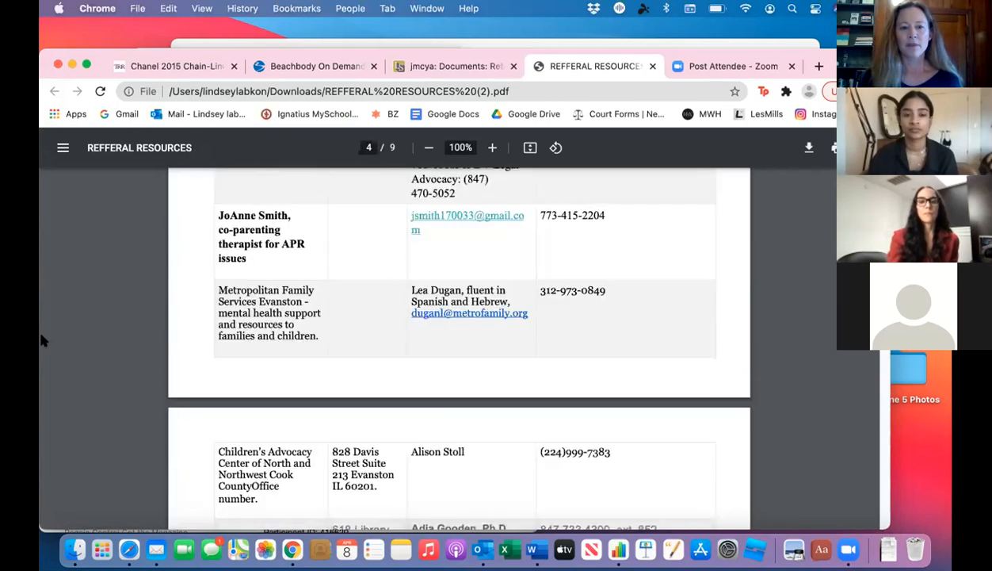
Step: Review the Financial & Legal Support listings, food pantries, Free Legal Answers entry and miscellaneous referrals in the rest of the PDF
{"action": "scroll", "coordinate": [42, 339], "scroll_direction": "down", "scroll_amount": 5}
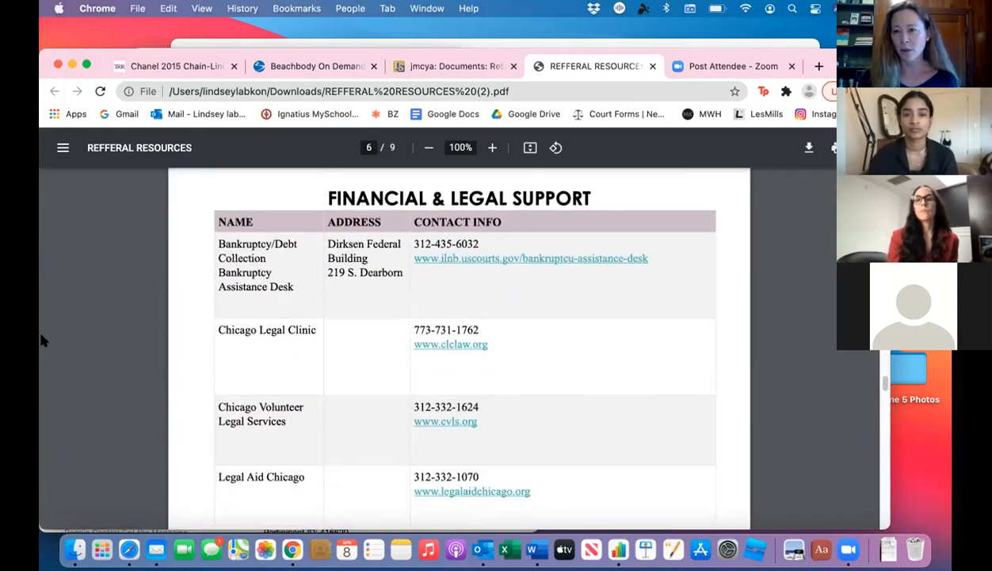
{"action": "scroll", "coordinate": [41, 336], "scroll_direction": "down", "scroll_amount": 6}
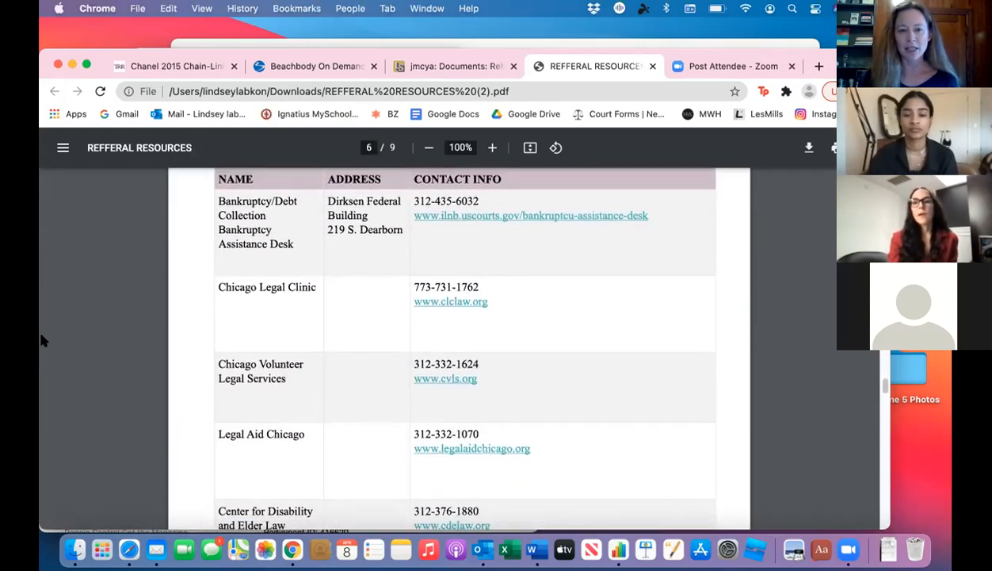
{"action": "scroll", "coordinate": [41, 339], "scroll_direction": "down", "scroll_amount": 14}
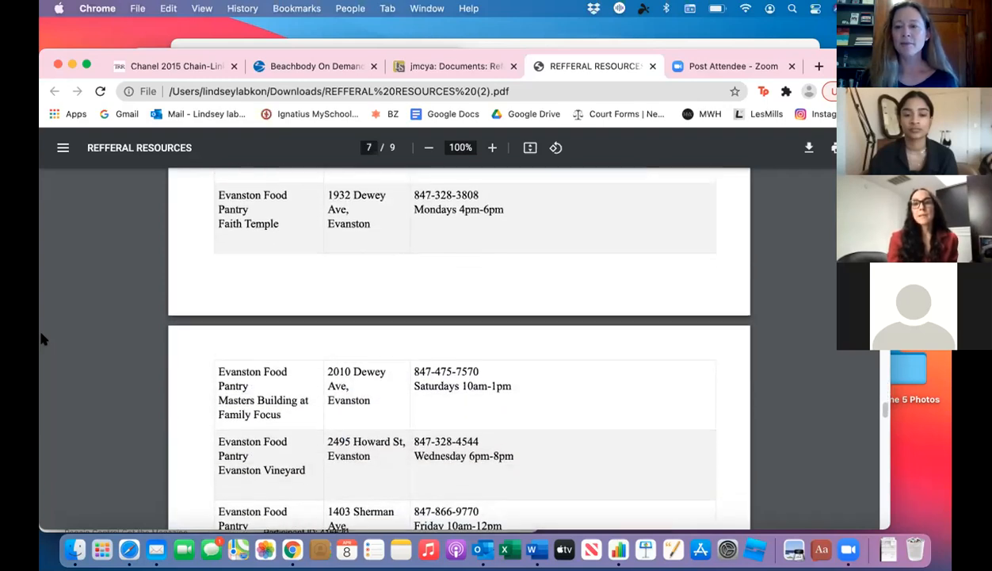
{"action": "scroll", "coordinate": [41, 337], "scroll_direction": "down", "scroll_amount": 14}
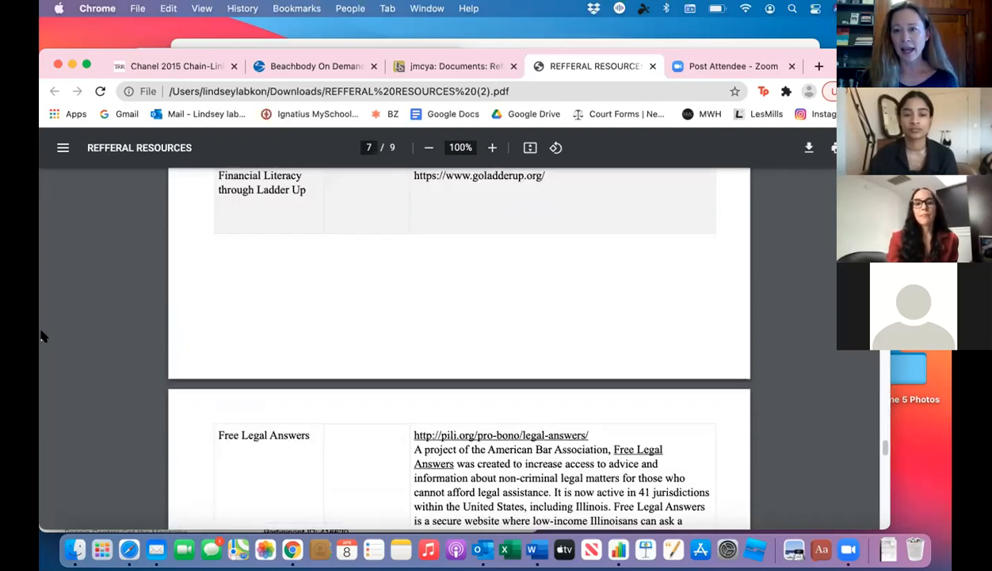
{"action": "scroll", "coordinate": [41, 337], "scroll_direction": "down", "scroll_amount": 4}
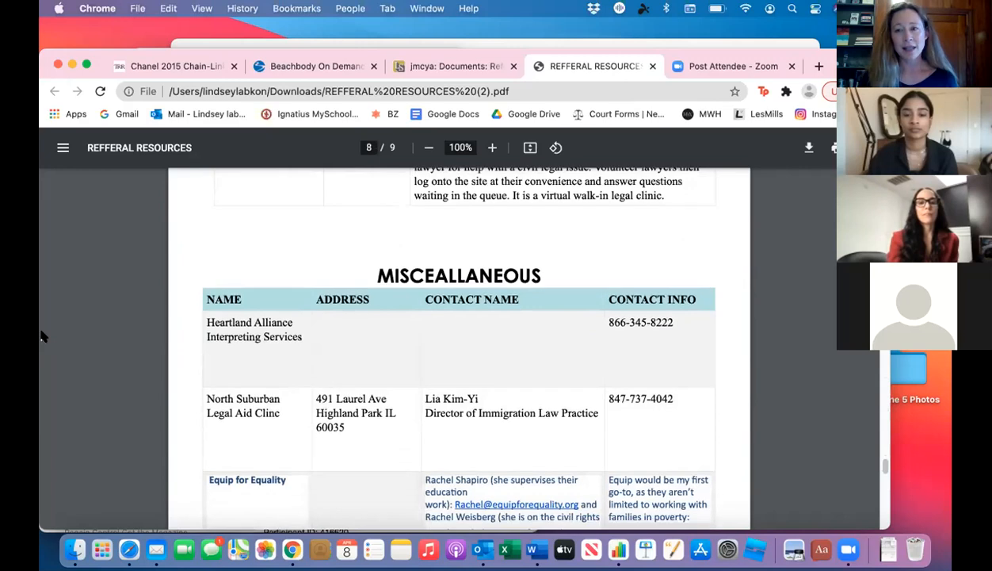
{"action": "scroll", "coordinate": [42, 337], "scroll_direction": "down", "scroll_amount": 3}
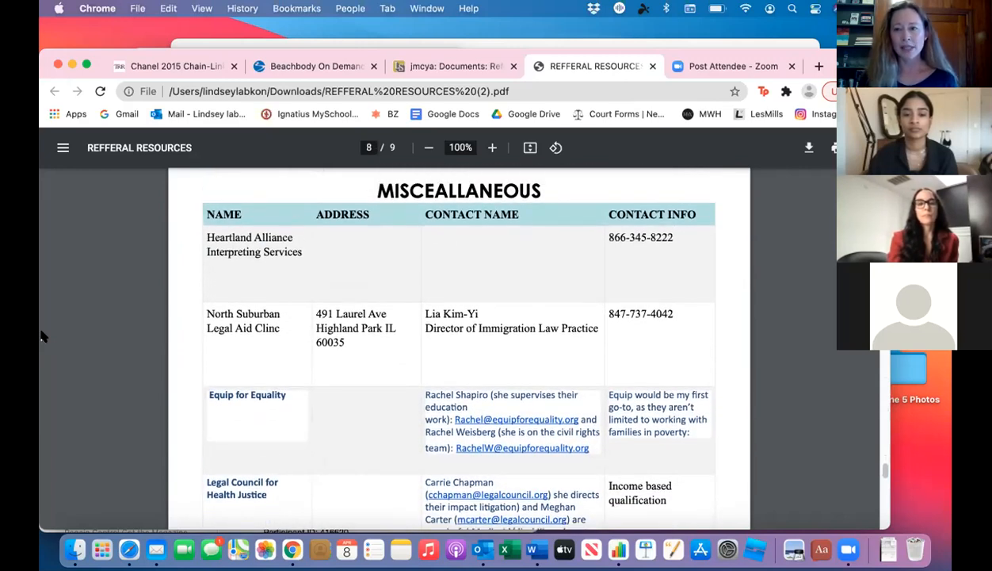
{"action": "scroll", "coordinate": [42, 336], "scroll_direction": "down", "scroll_amount": 7}
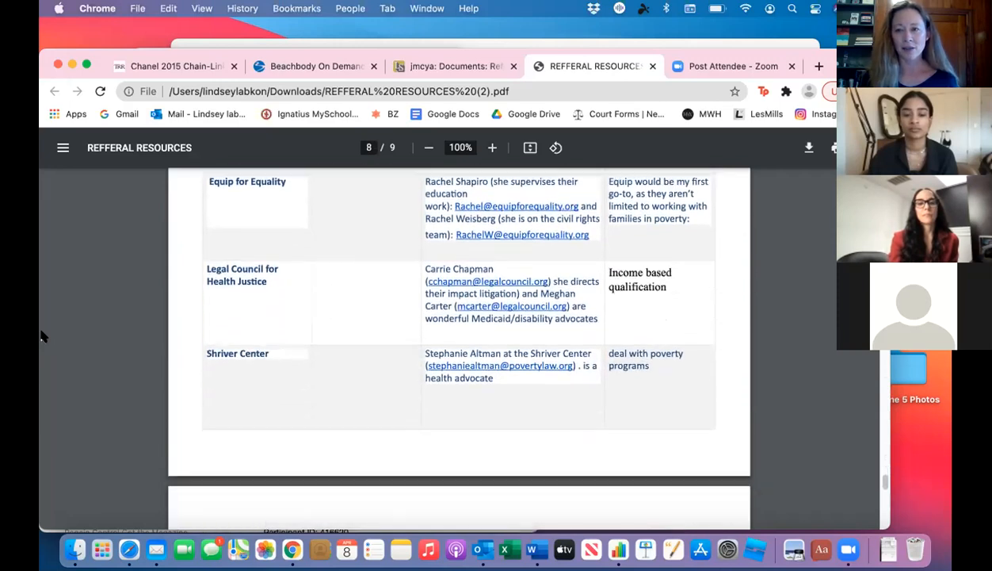
{"action": "scroll", "coordinate": [41, 337], "scroll_direction": "down", "scroll_amount": 10}
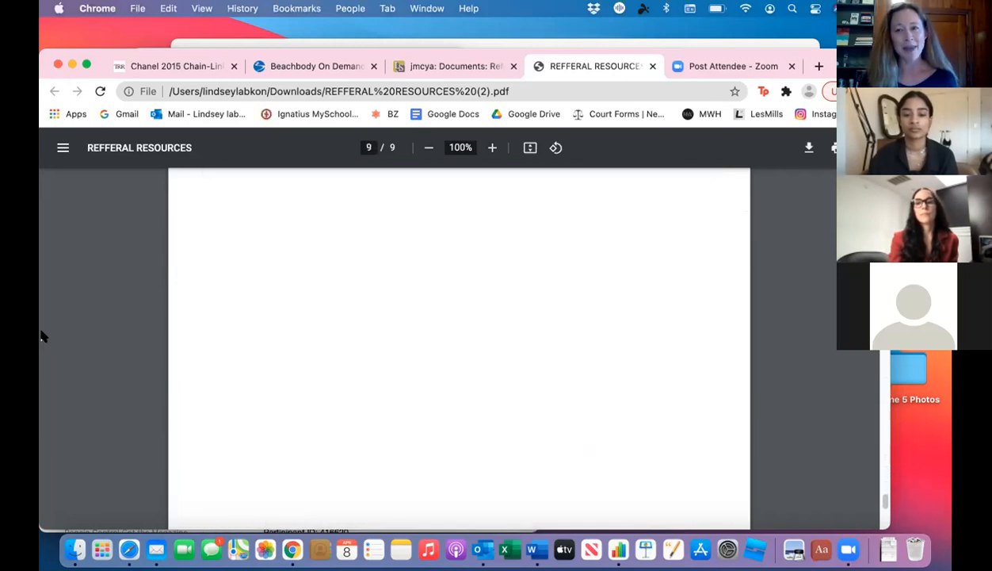
{"action": "scroll", "coordinate": [42, 337], "scroll_direction": "up", "scroll_amount": 12}
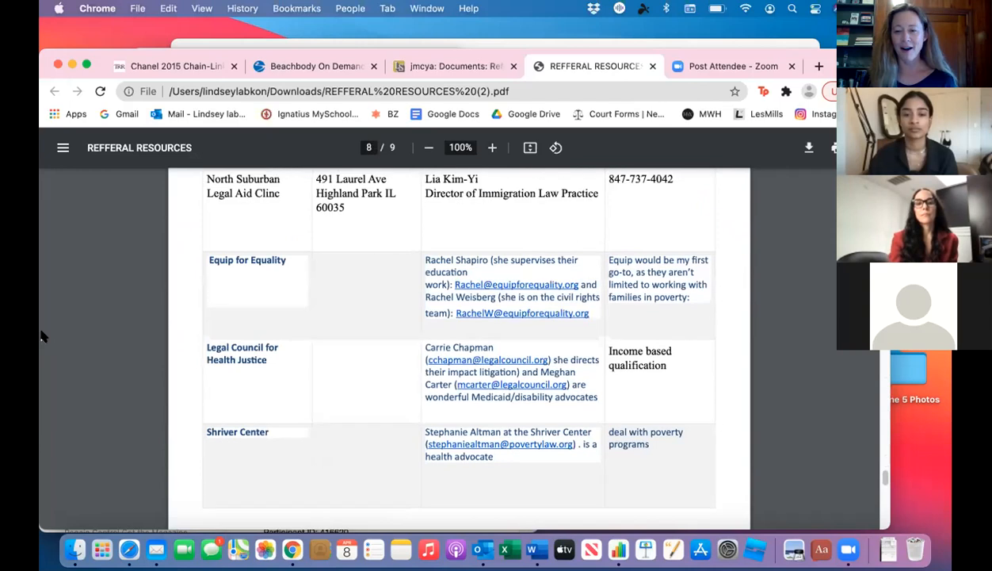
{"action": "scroll", "coordinate": [42, 337], "scroll_direction": "up", "scroll_amount": 3}
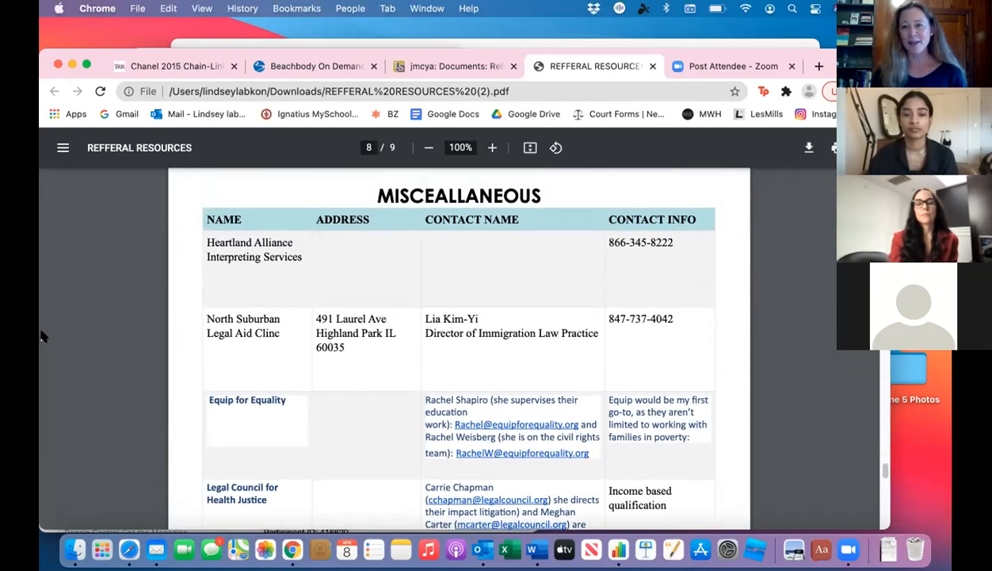